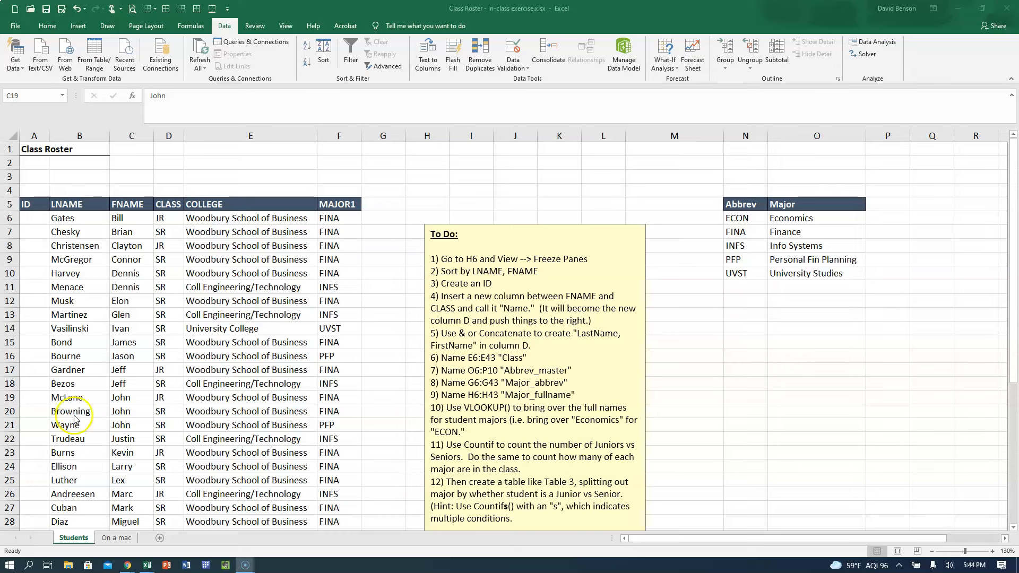
Switch to the Class Roster - In-class exercise - SOLUTIONS workbook and maximize its window.
{"action": "left_click", "coordinate": [119, 285]}
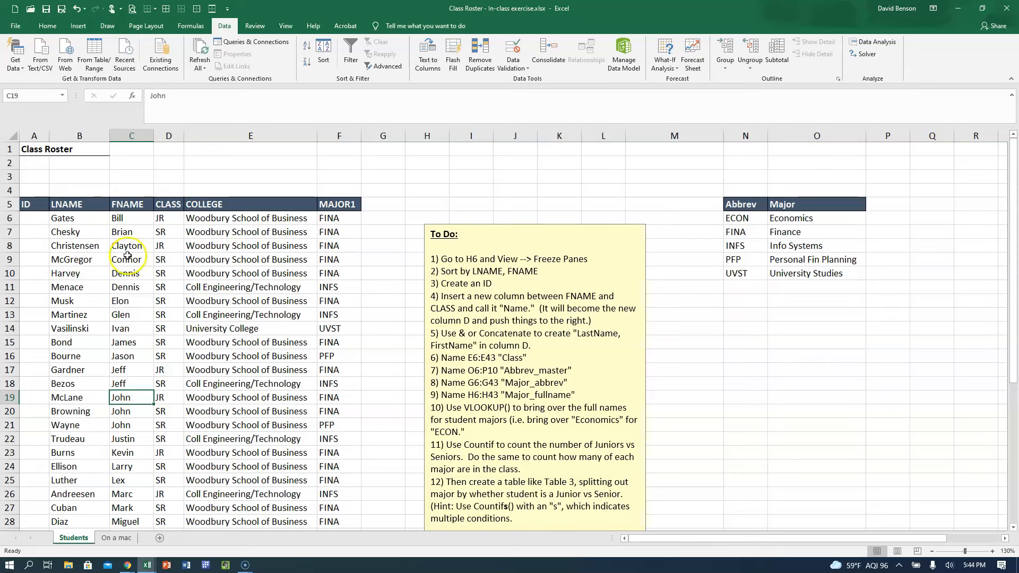
{"action": "left_click", "coordinate": [72, 249]}
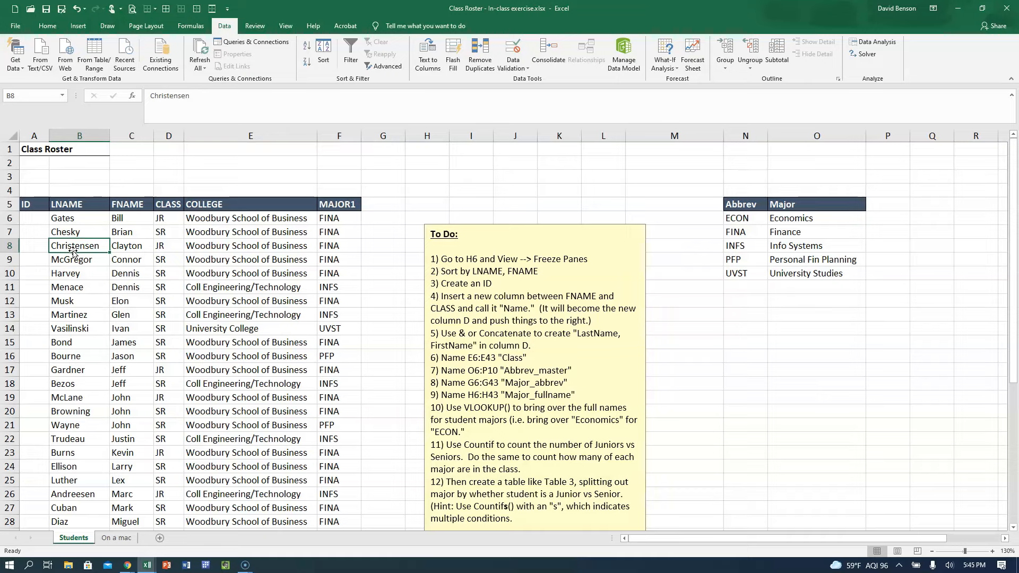
{"action": "key", "text": "alt+Tab"}
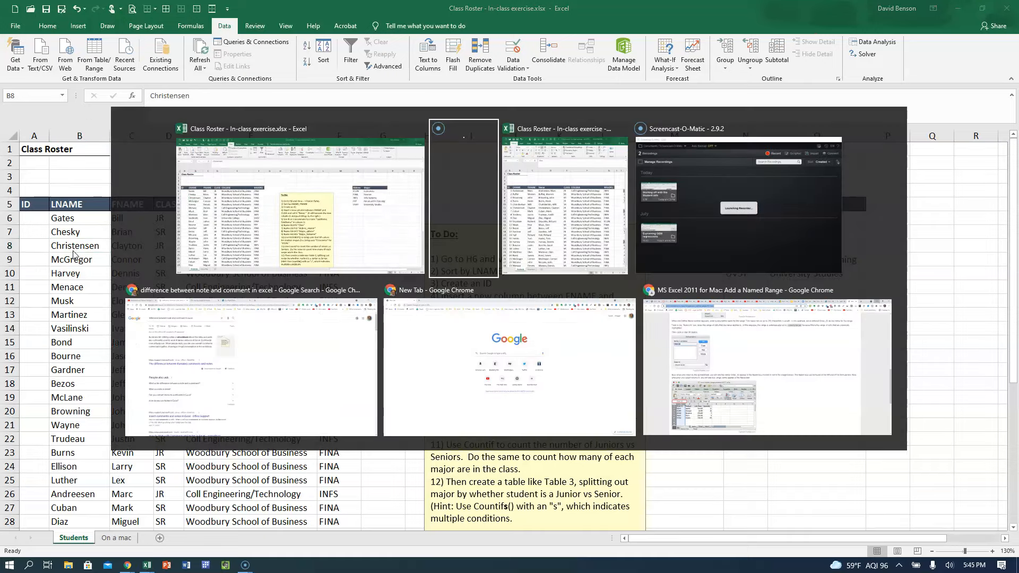
{"action": "key", "text": "alt+Tab"}
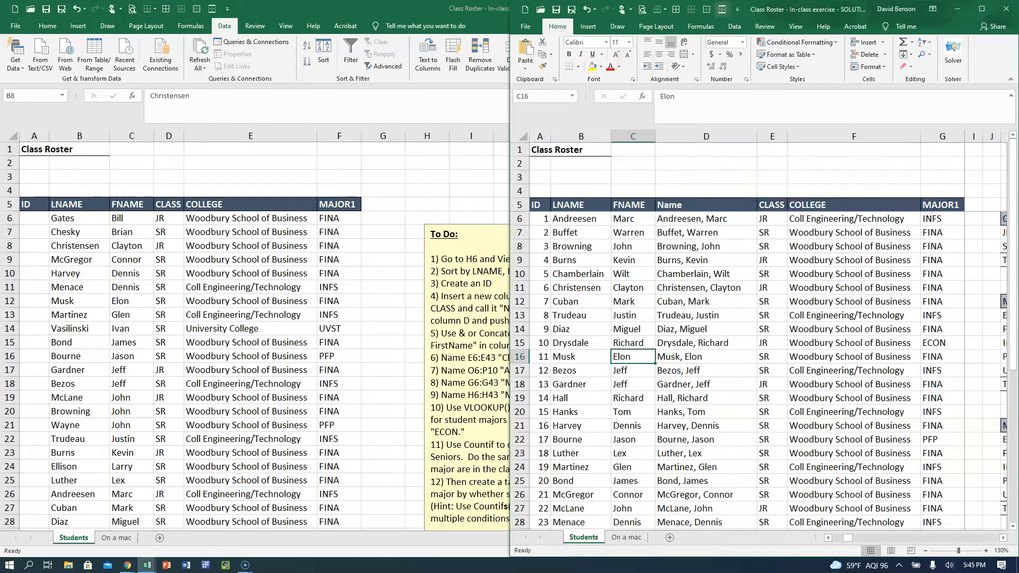
{"action": "left_click", "coordinate": [981, 9]}
Examine the Name column and the class, major and major-by-class summary tables in the solutions workbook.
{"action": "left_click", "coordinate": [200, 292]}
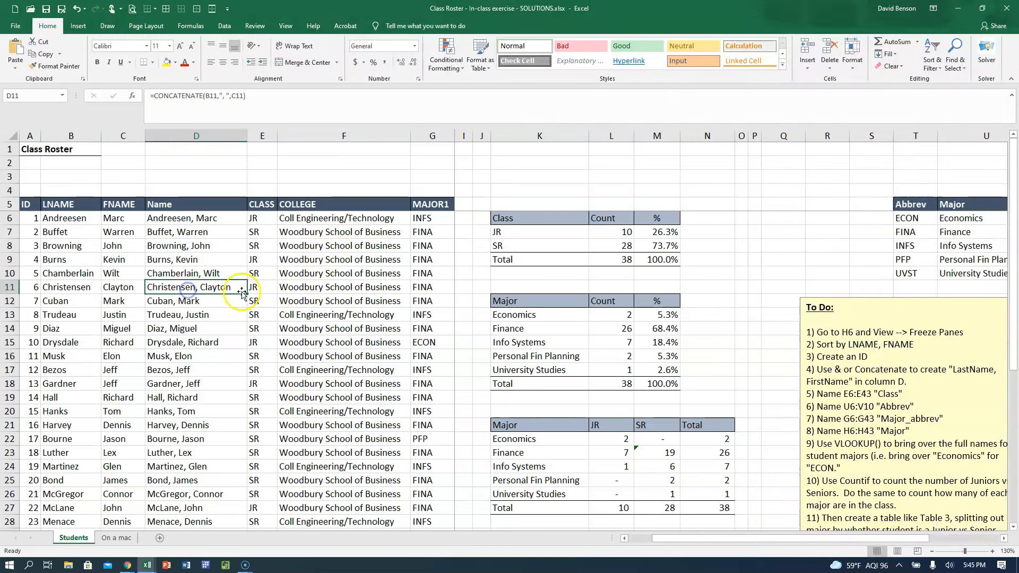
{"action": "left_click", "coordinate": [520, 232]}
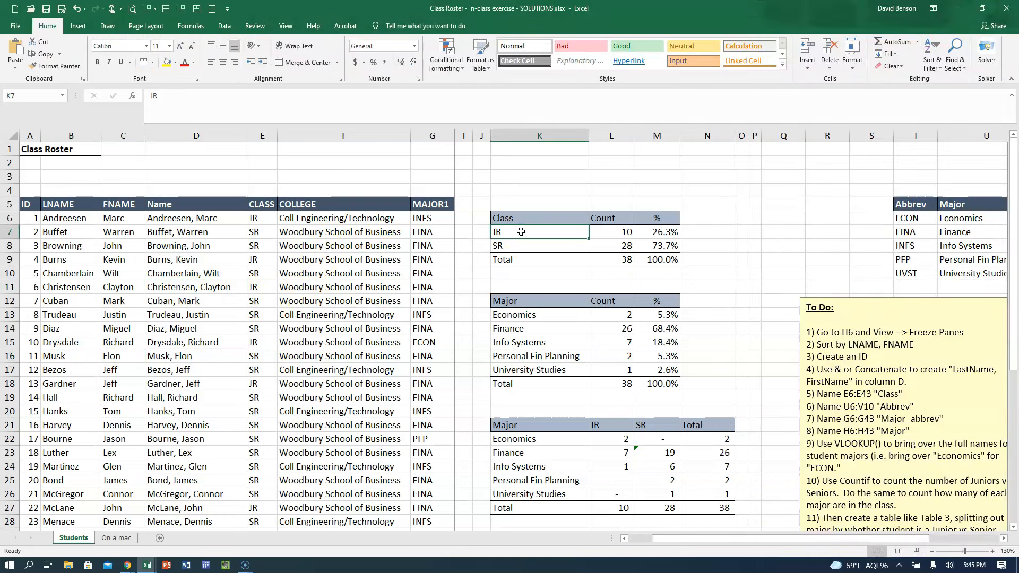
{"action": "left_click", "coordinate": [534, 302]}
{"action": "left_click", "coordinate": [533, 312]}
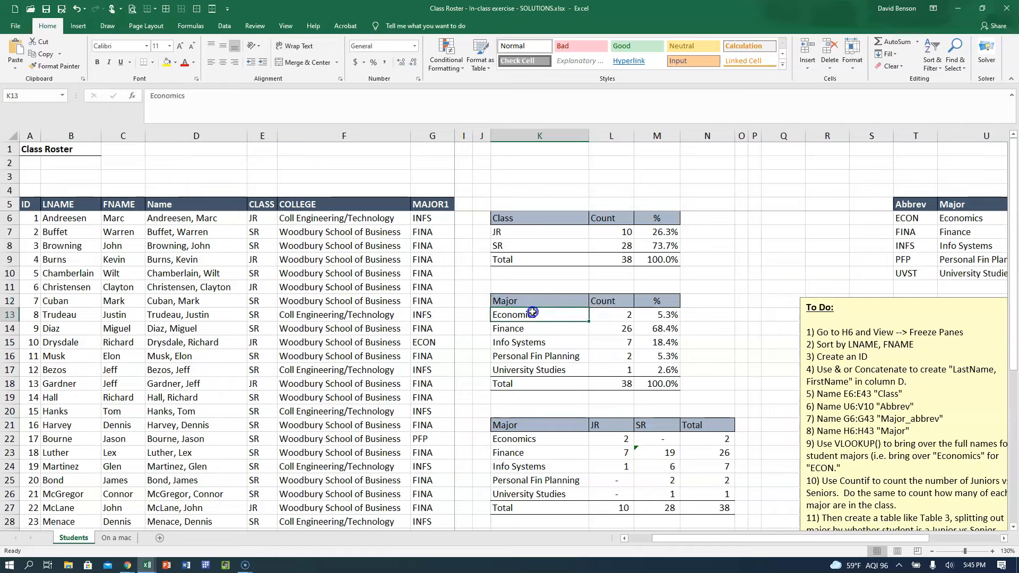
{"action": "scroll", "coordinate": [523, 338], "scroll_direction": "down", "scroll_amount": 2}
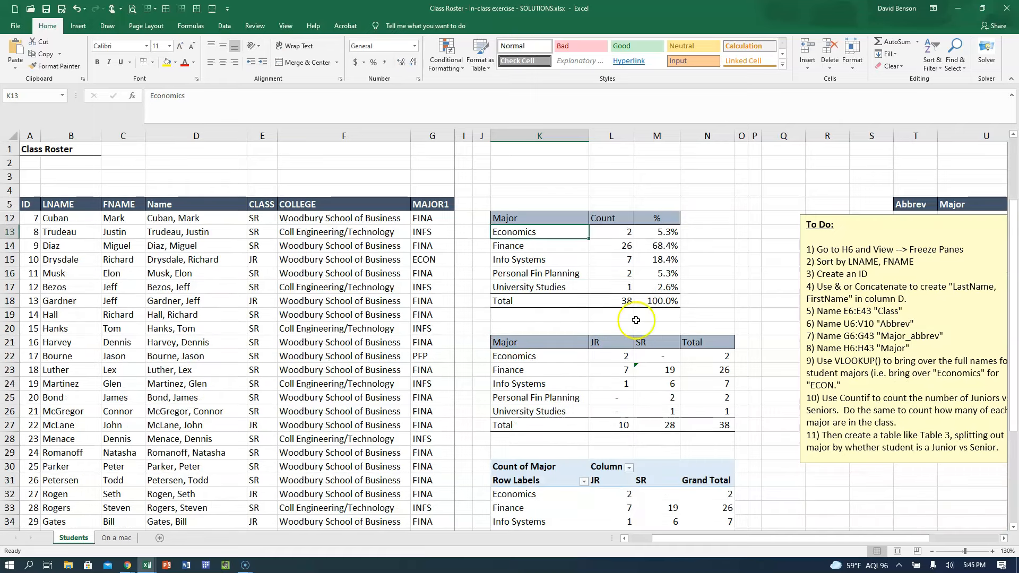
{"action": "left_click", "coordinate": [536, 356]}
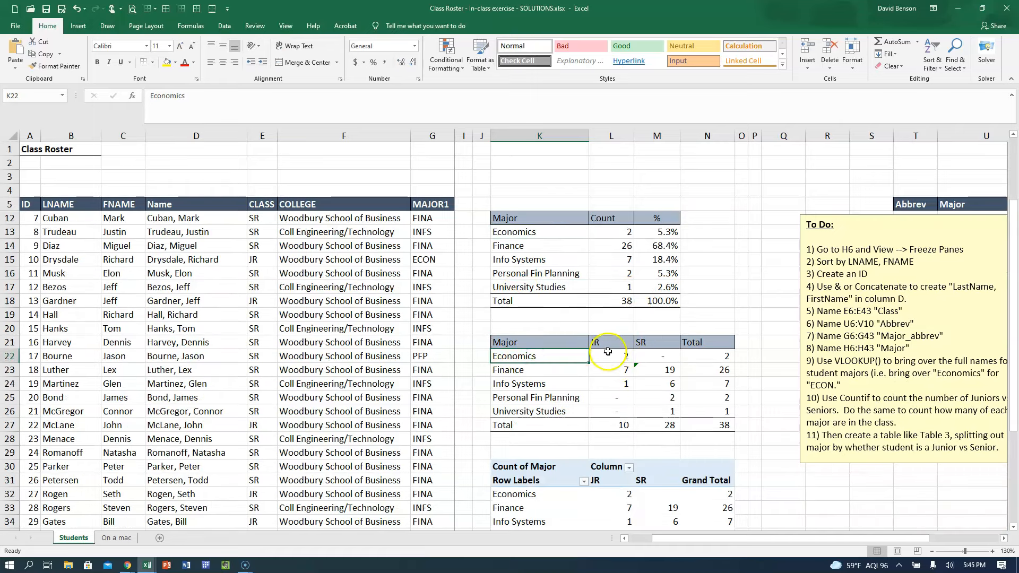
{"action": "scroll", "coordinate": [614, 384], "scroll_direction": "up", "scroll_amount": 2}
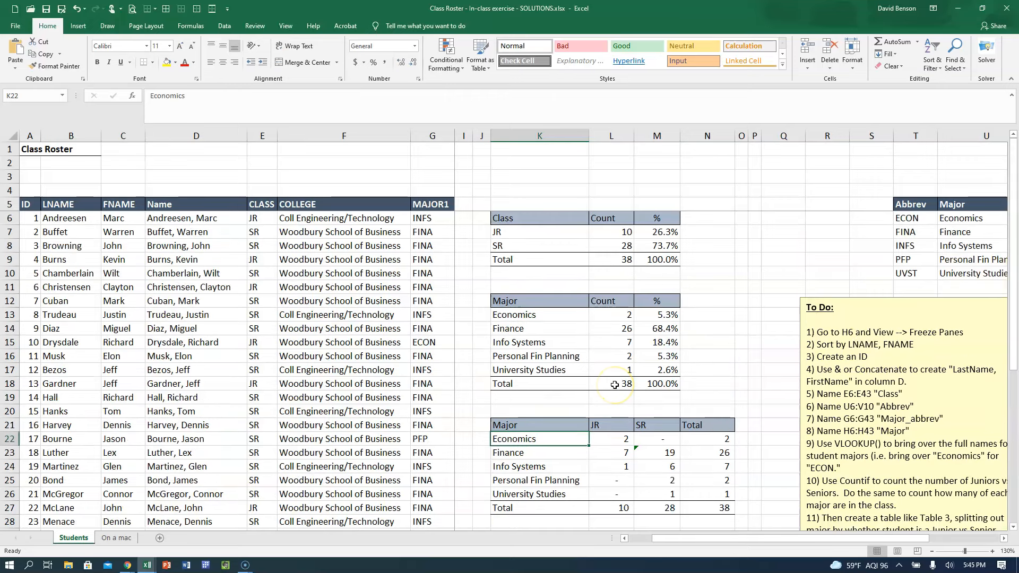
Inspect the CONCATENATE formula in the Name column, the VLOOKUP formula in the Major column and the abbreviation lookup table.
{"action": "left_click", "coordinate": [171, 219]}
{"action": "left_click", "coordinate": [178, 204]}
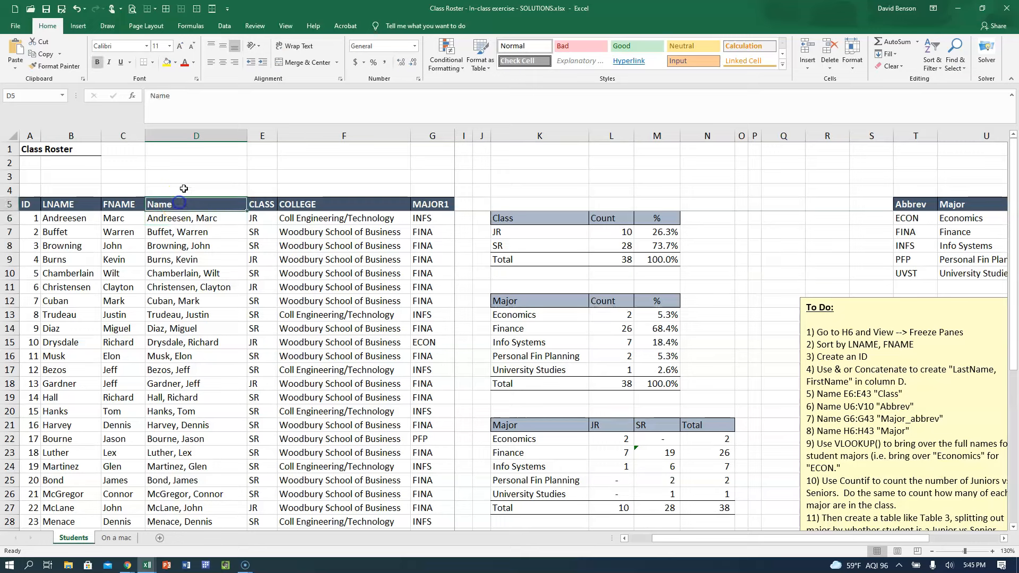
{"action": "left_click", "coordinate": [171, 215]}
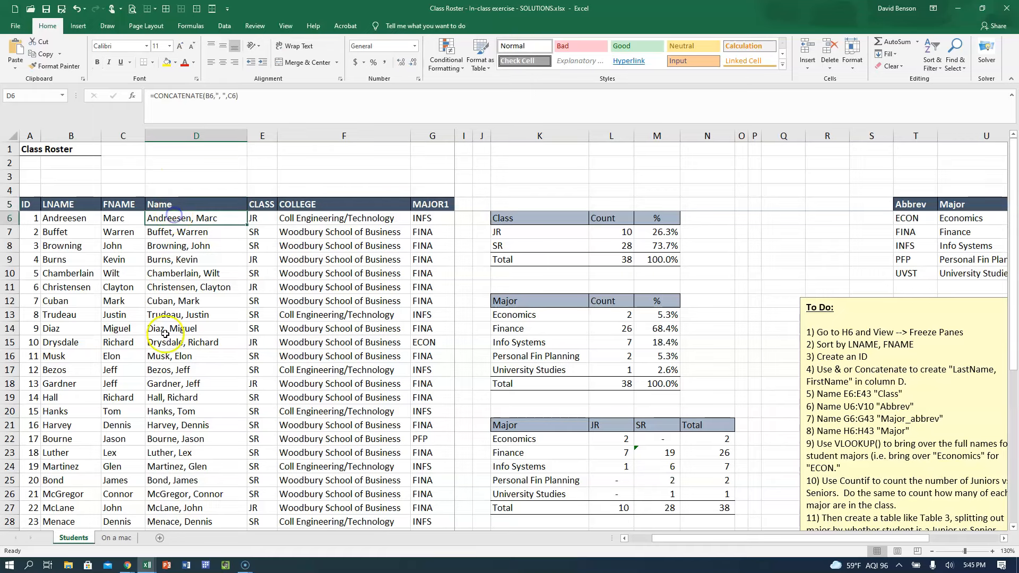
{"action": "left_click", "coordinate": [293, 219]}
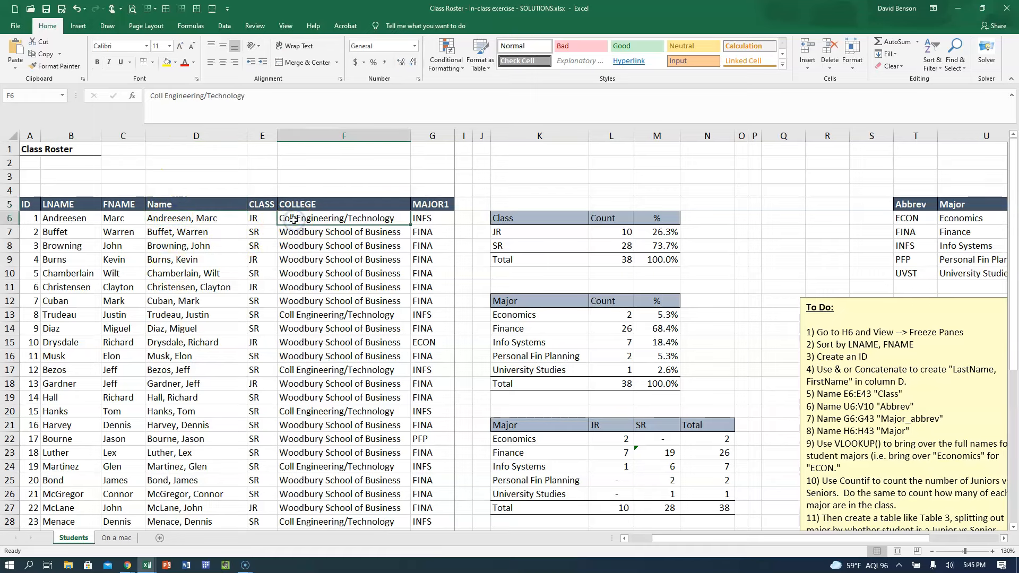
{"action": "key", "text": "Right"}
{"action": "key", "text": "Right"}
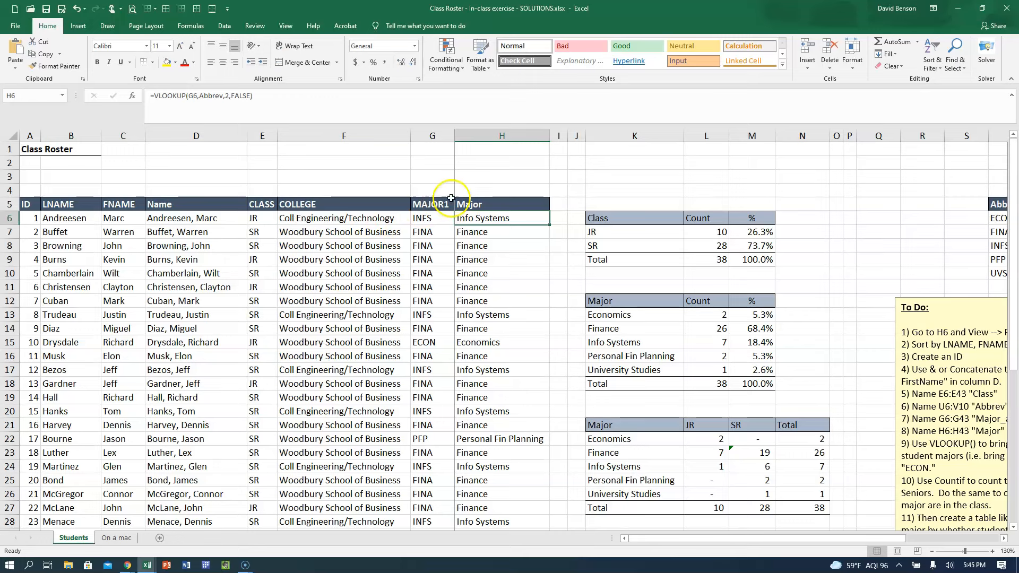
{"action": "left_click", "coordinate": [428, 215]}
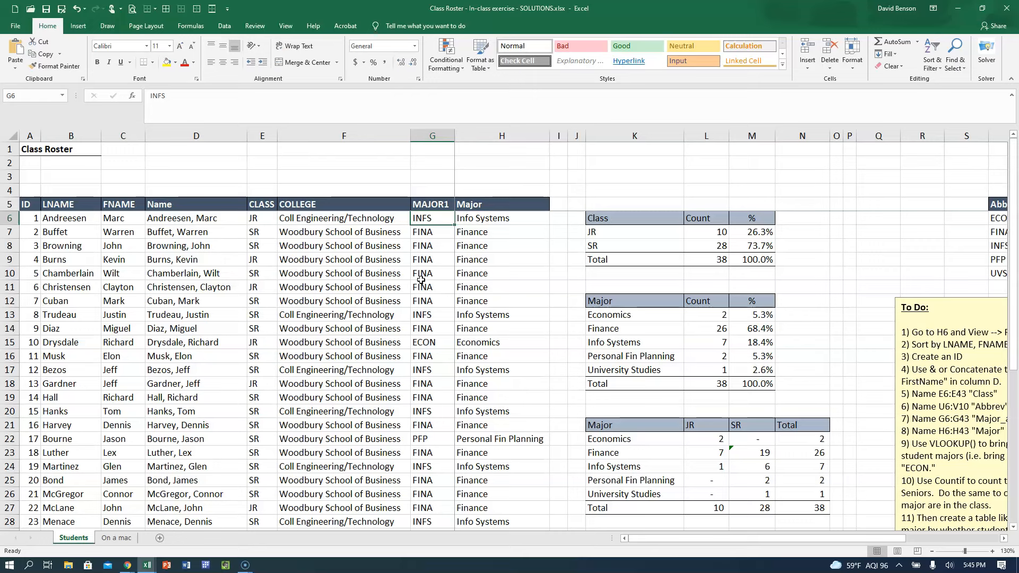
{"action": "left_click", "coordinate": [520, 223]}
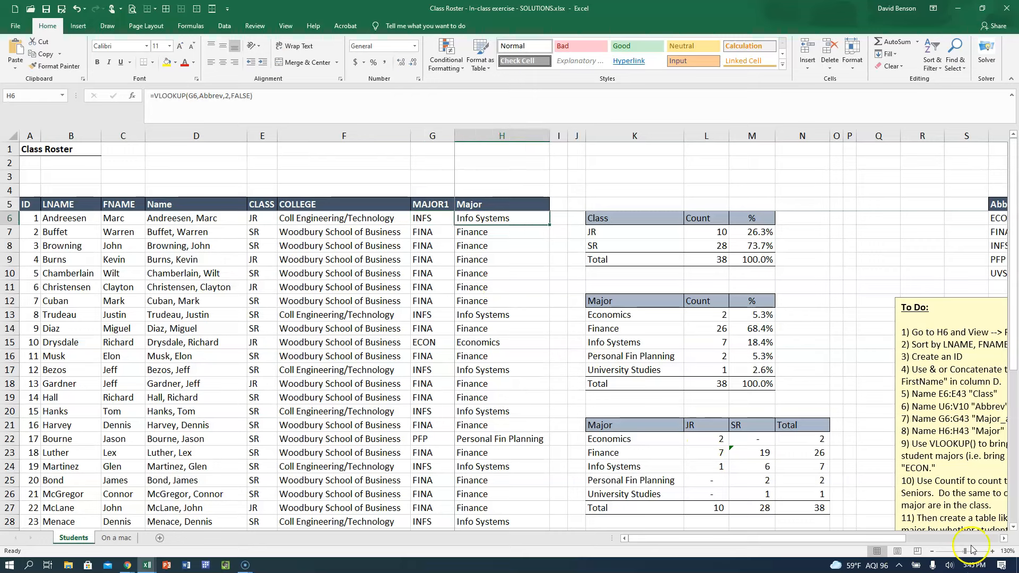
{"action": "left_click", "coordinate": [1003, 539]}
{"action": "left_click", "coordinate": [1003, 538]}
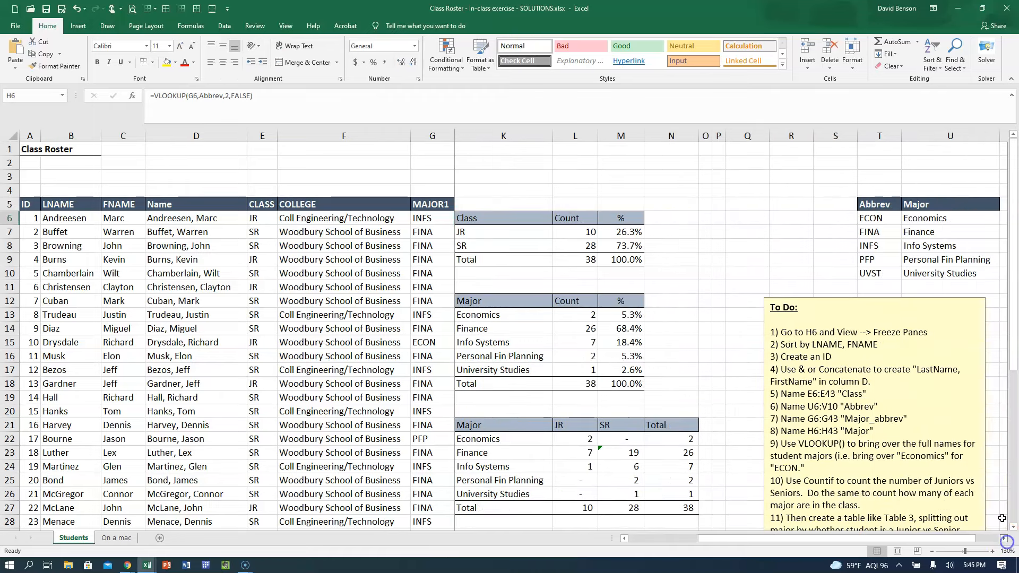
Return to the unsolved Class Roster - In-class exercise workbook.
{"action": "left_click", "coordinate": [19, 549]}
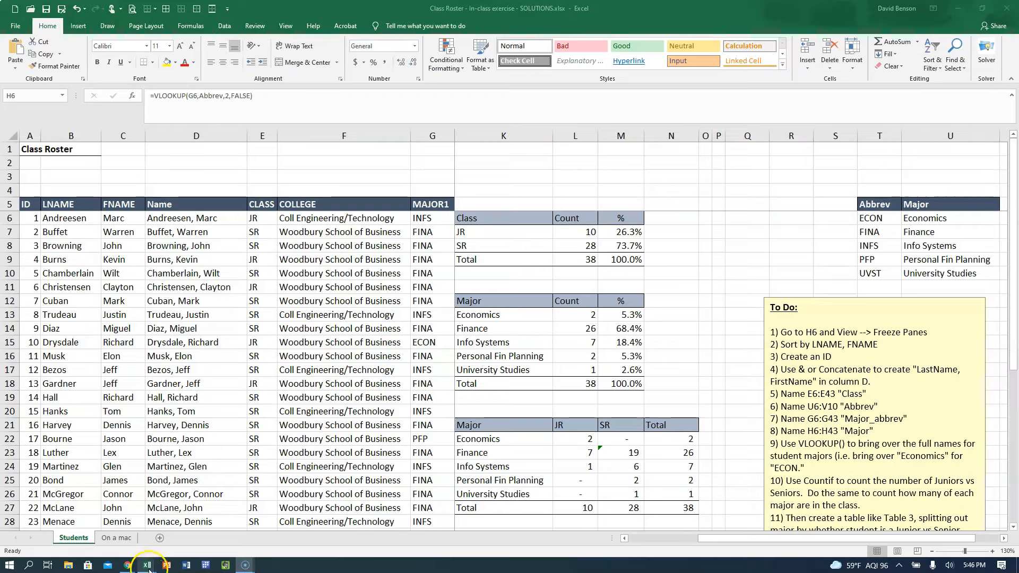
{"action": "key", "text": "alt+Tab"}
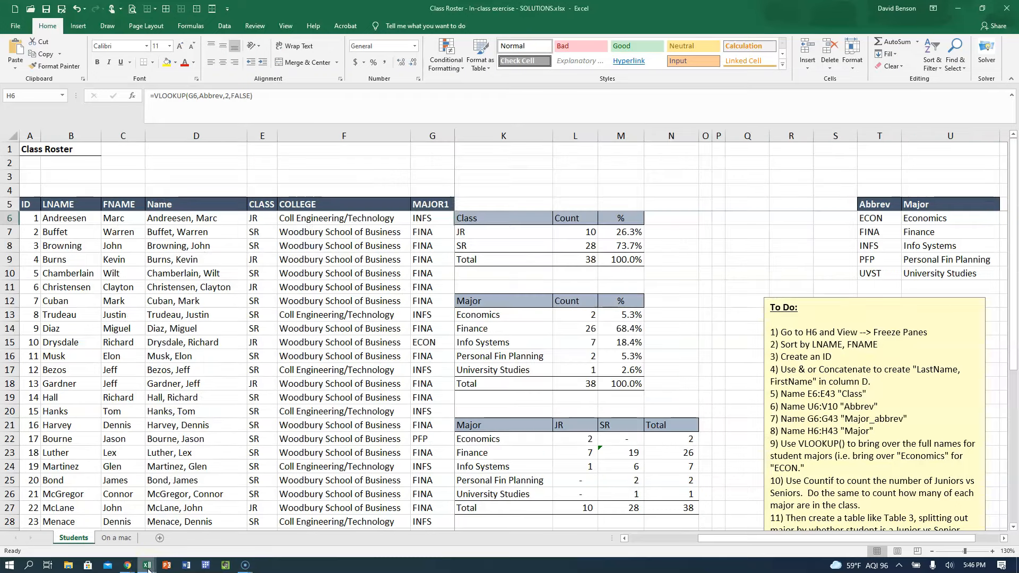
{"action": "key", "text": "alt+Tab"}
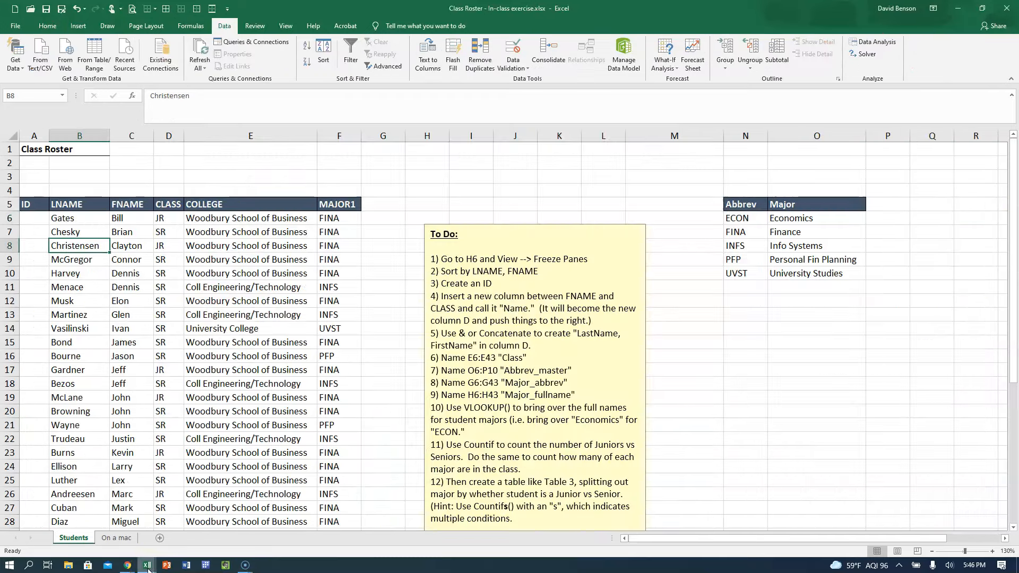
{"action": "left_click", "coordinate": [92, 338]}
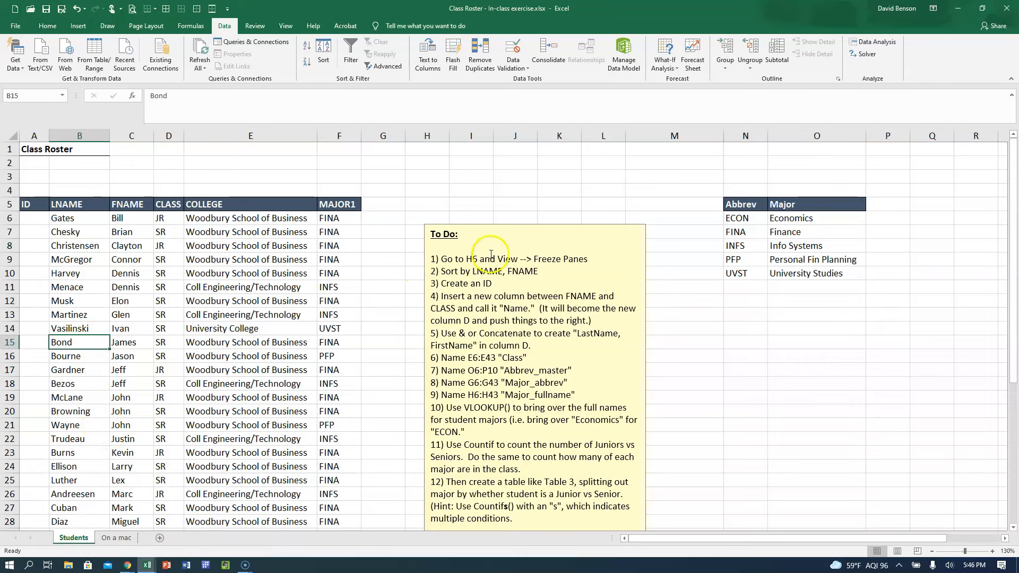
Move the To Do text box farther away from the roster, toward the major abbreviation table.
{"action": "left_click", "coordinate": [490, 222]}
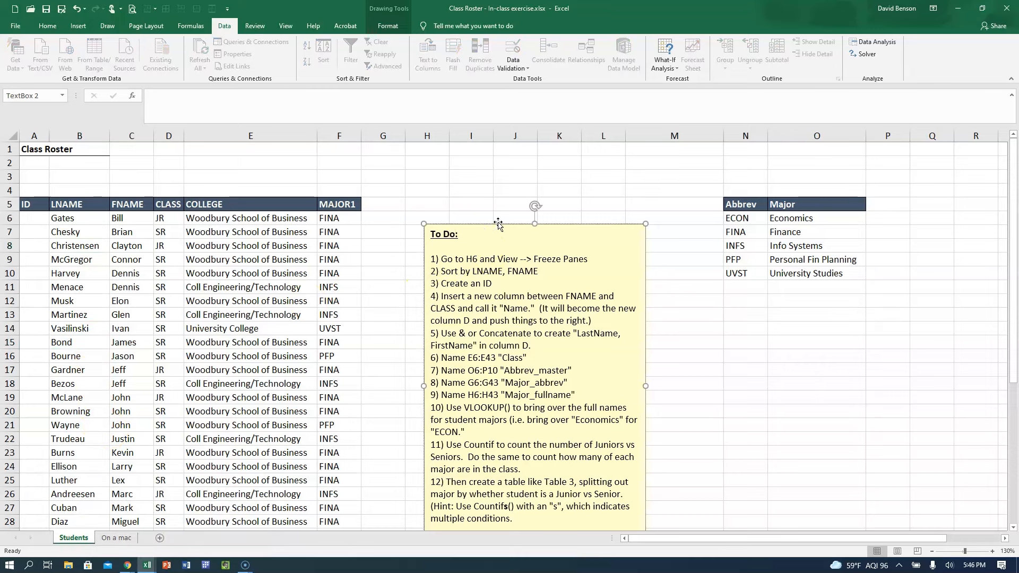
{"action": "left_click_drag", "start_coordinate": [507, 224], "coordinate": [575, 227]}
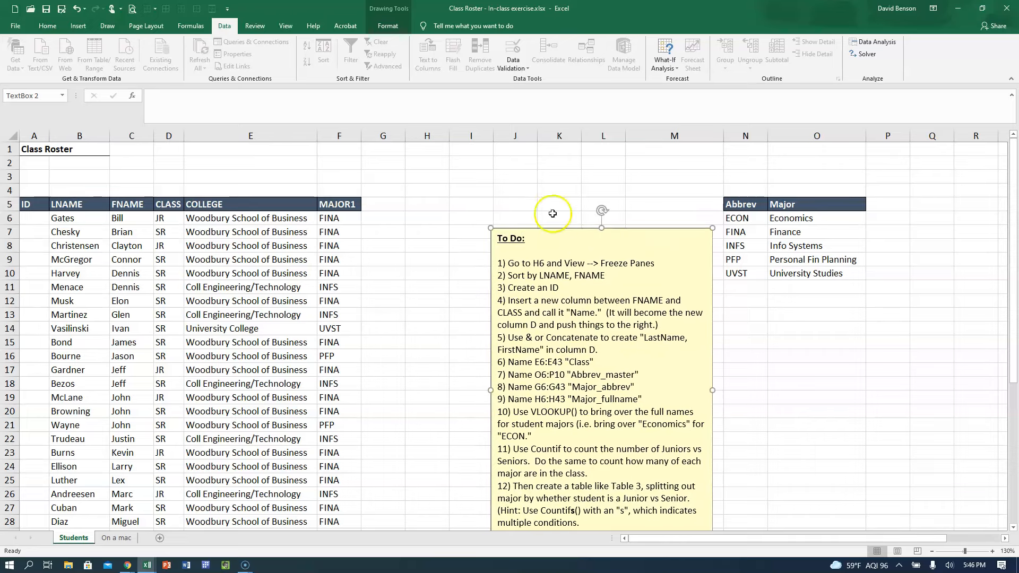
{"action": "left_click", "coordinate": [81, 217]}
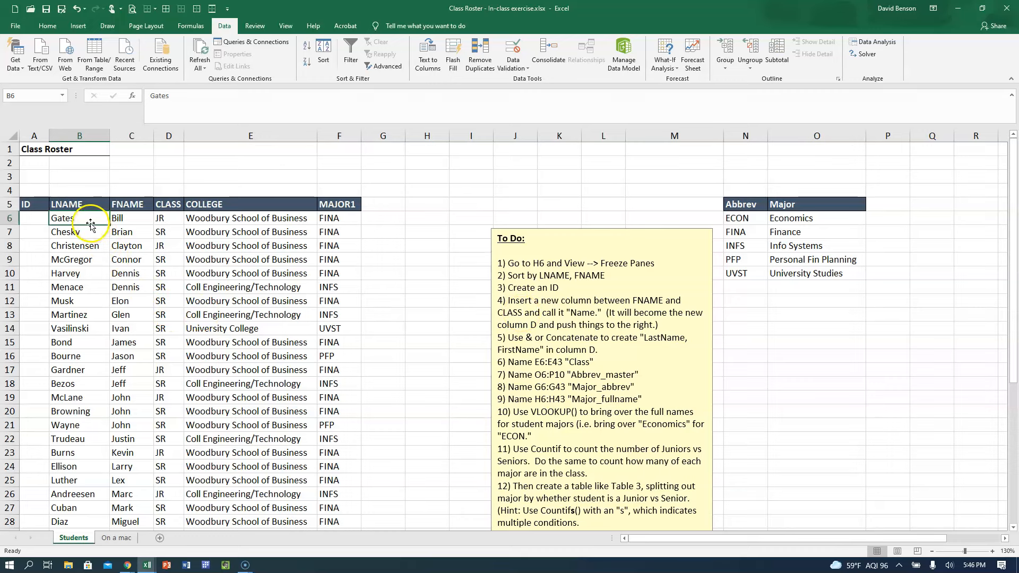
Open the custom Sort settings for the roster from cell B6 and move the dialog clear of the To Do list.
{"action": "left_click", "coordinate": [564, 280]}
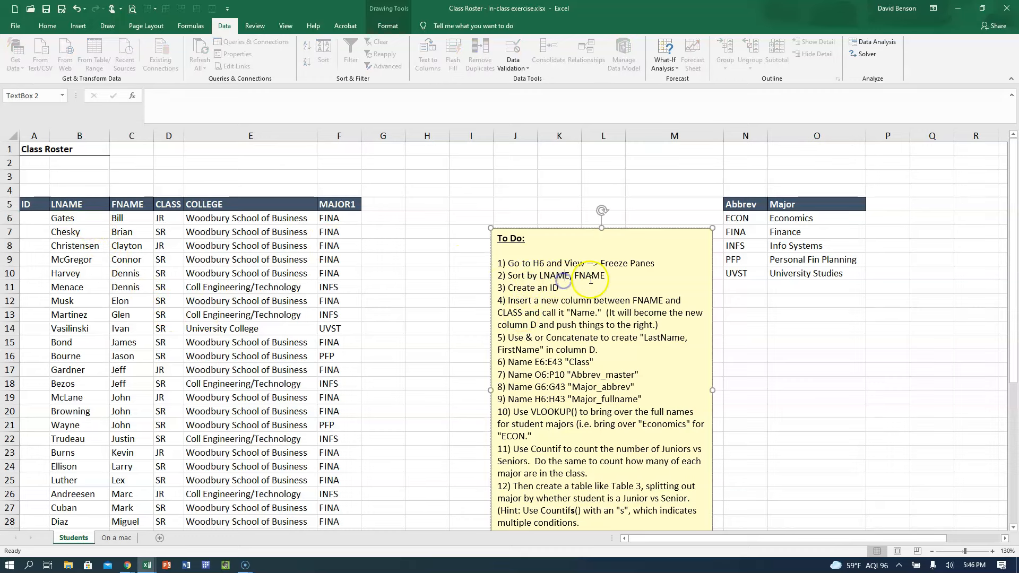
{"action": "left_click", "coordinate": [95, 218]}
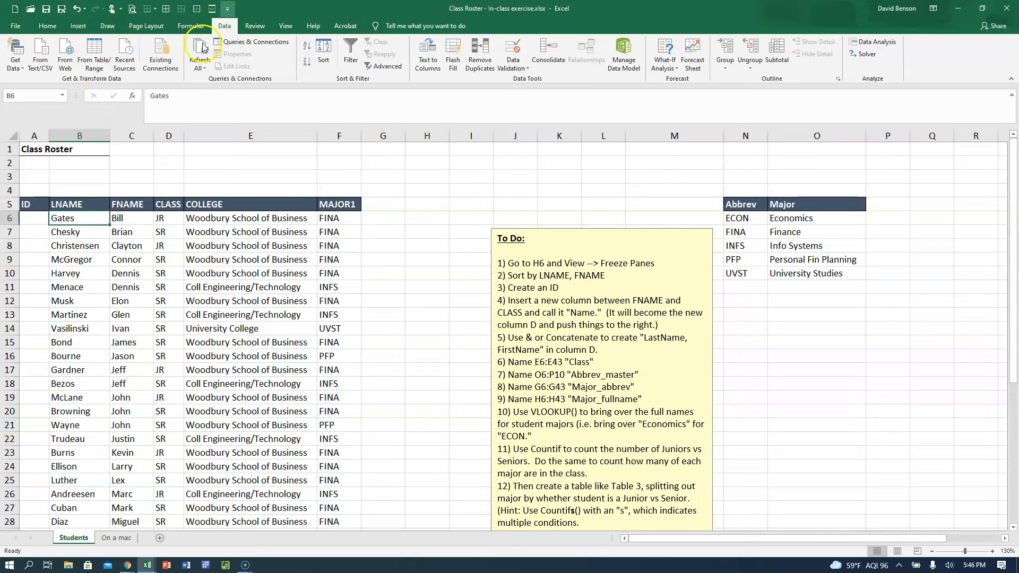
{"action": "left_click", "coordinate": [47, 26]}
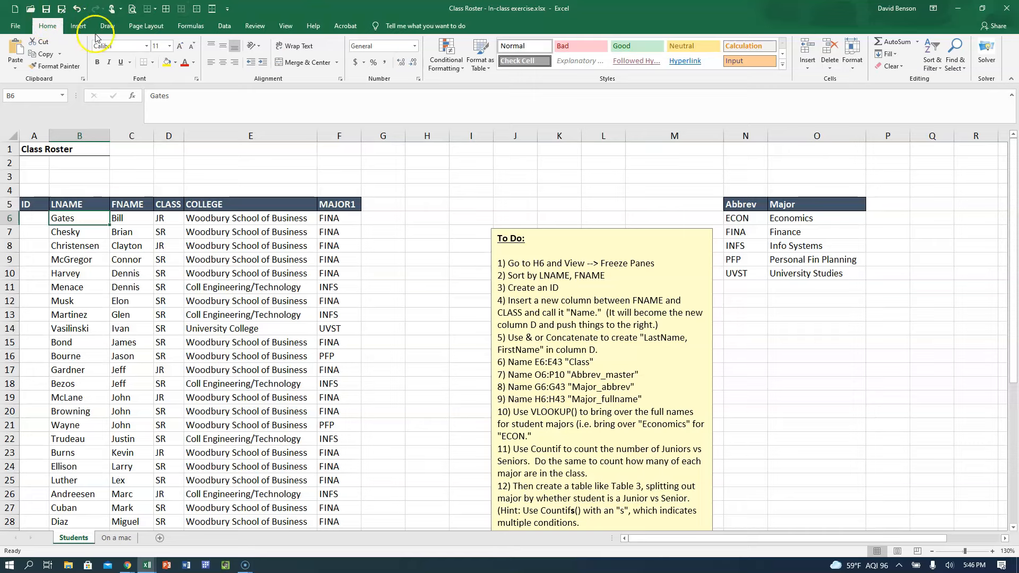
{"action": "left_click", "coordinate": [224, 26]}
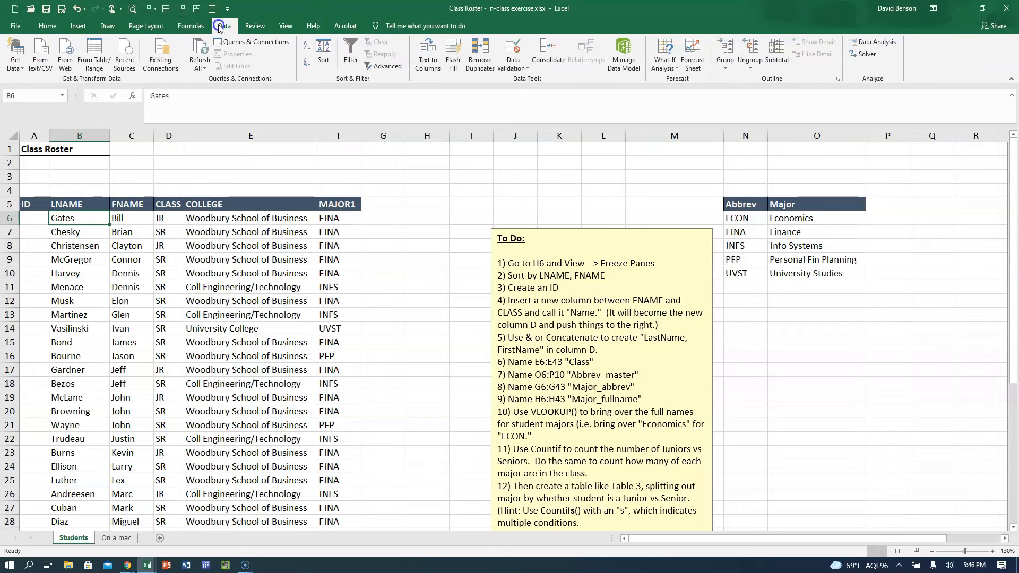
{"action": "left_click", "coordinate": [325, 57]}
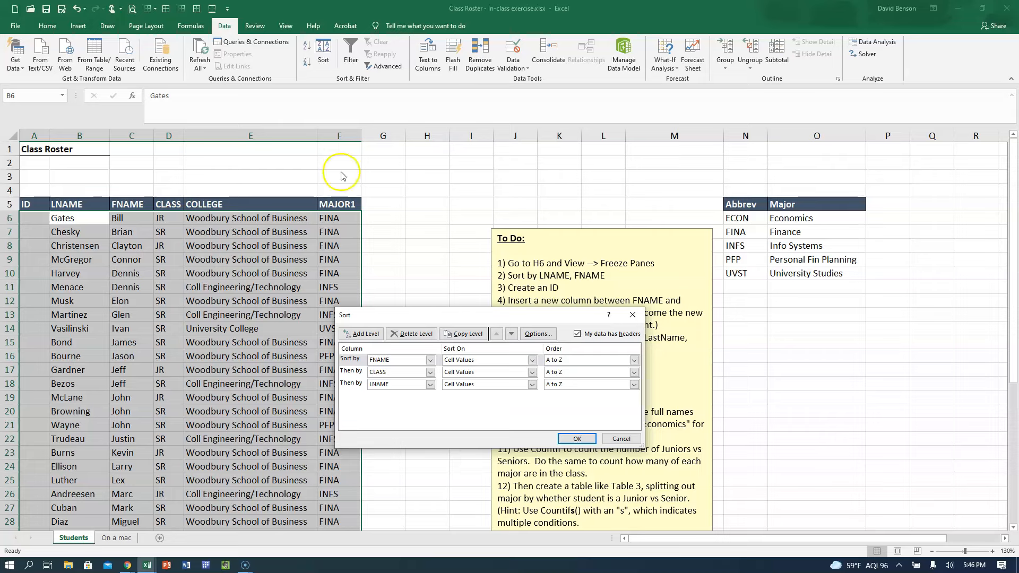
{"action": "left_click_drag", "start_coordinate": [407, 314], "coordinate": [131, 250]}
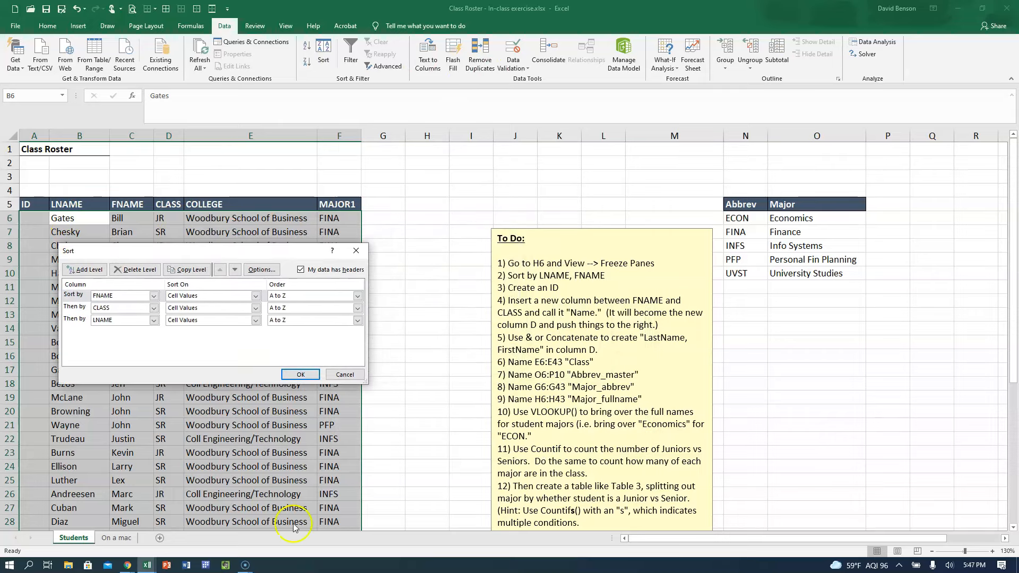
Switch the sort's header-row option off and back on to compare the selected range and column names.
{"action": "left_click", "coordinate": [300, 270]}
{"action": "left_click", "coordinate": [301, 270]}
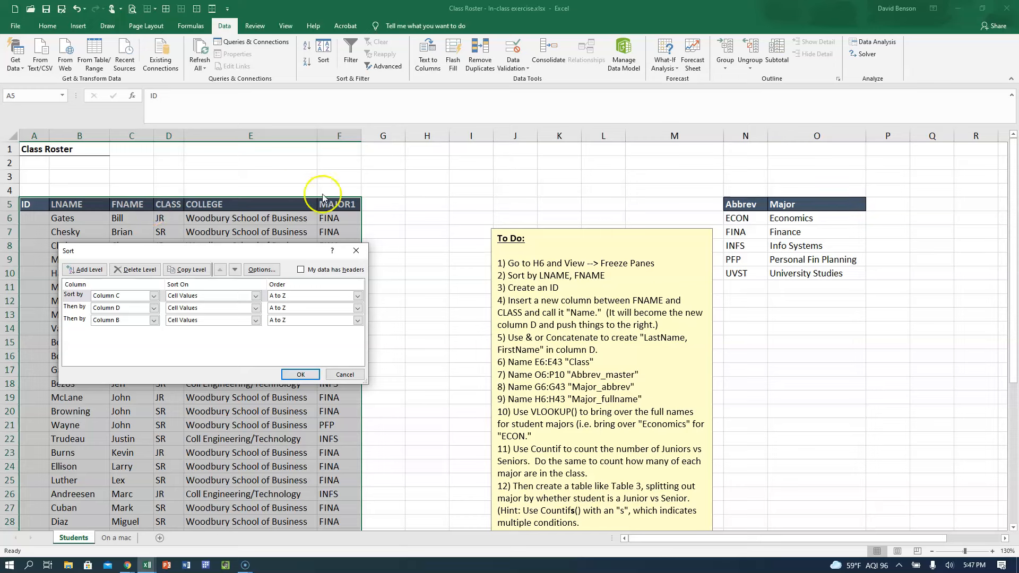
{"action": "left_click", "coordinate": [301, 270]}
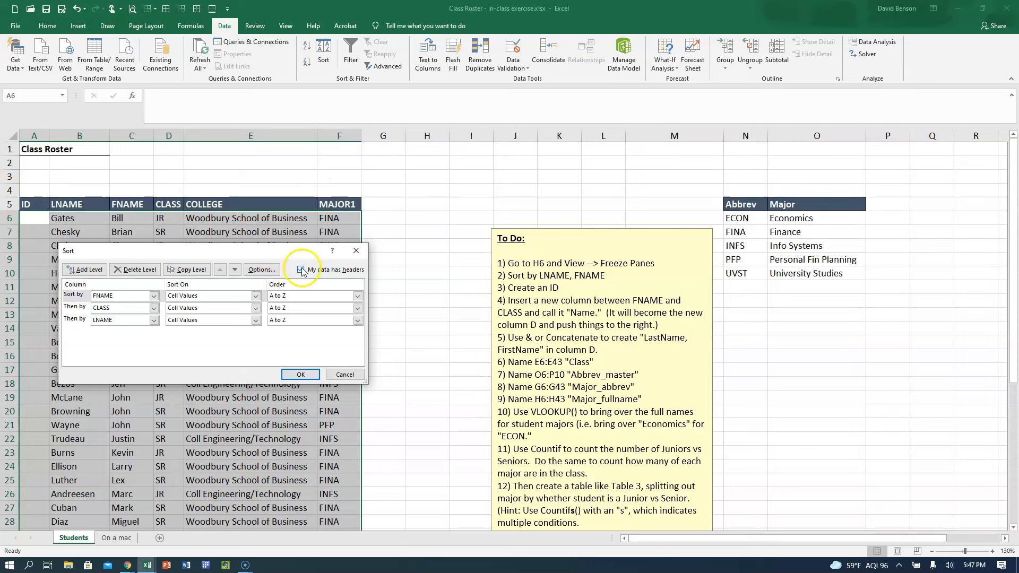
Set the first sort level to LNAME and delete the CLASS level and the remaining LNAME level.
{"action": "left_click", "coordinate": [120, 300]}
{"action": "left_click", "coordinate": [108, 312]}
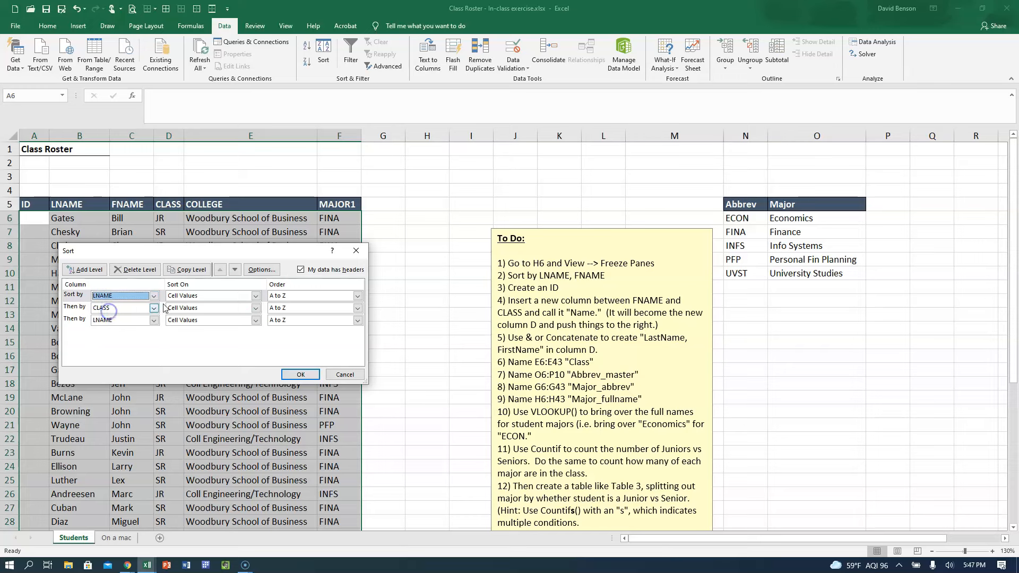
{"action": "left_click", "coordinate": [80, 308]}
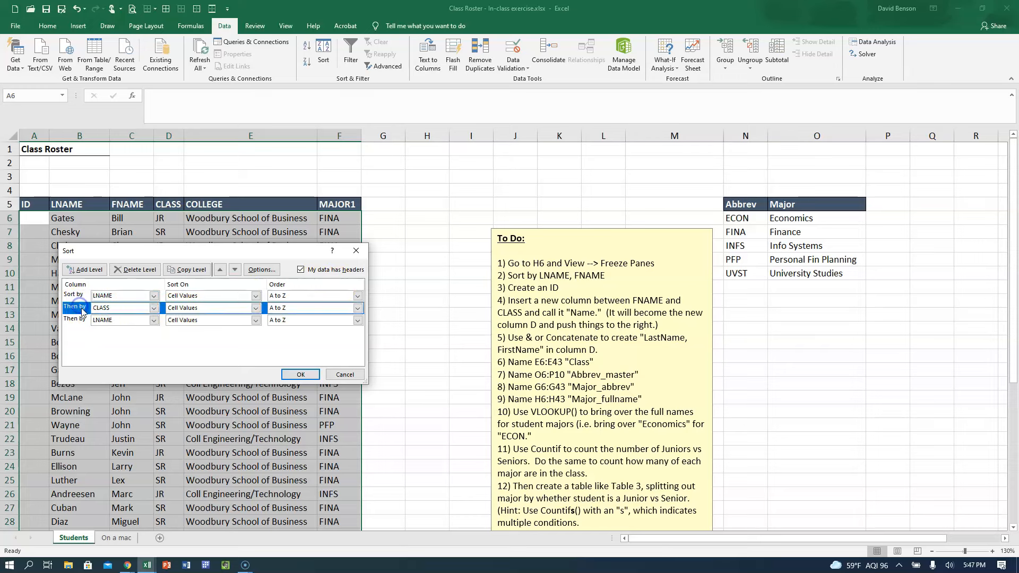
{"action": "left_click", "coordinate": [135, 270]}
{"action": "left_click", "coordinate": [135, 269]}
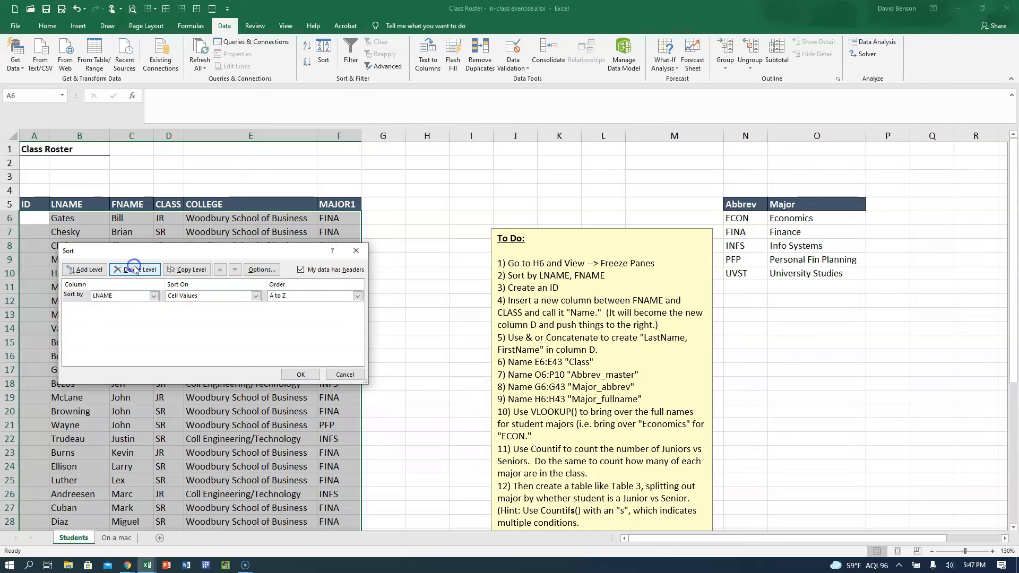
Discard the pending sort changes, reopen the Sort settings from cell B6, and delete the LNAME and CLASS levels.
{"action": "left_click", "coordinate": [344, 374]}
{"action": "left_click", "coordinate": [69, 219]}
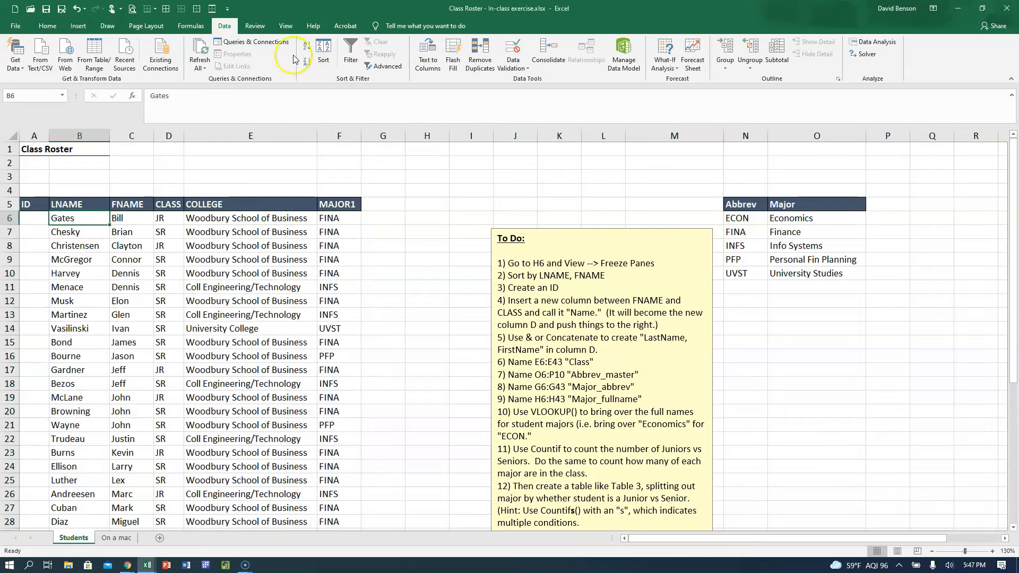
{"action": "left_click", "coordinate": [323, 63]}
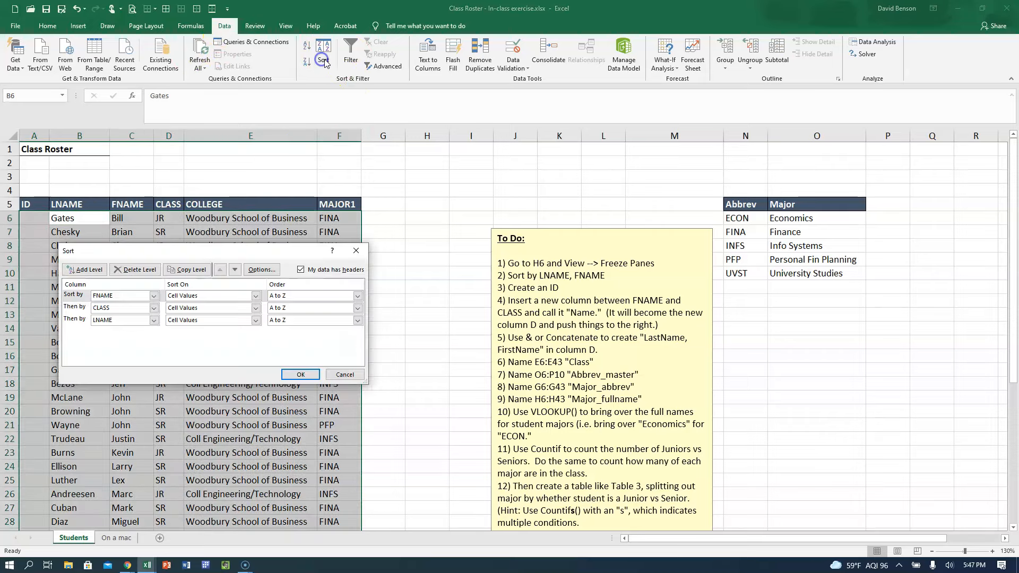
{"action": "left_click", "coordinate": [71, 321]}
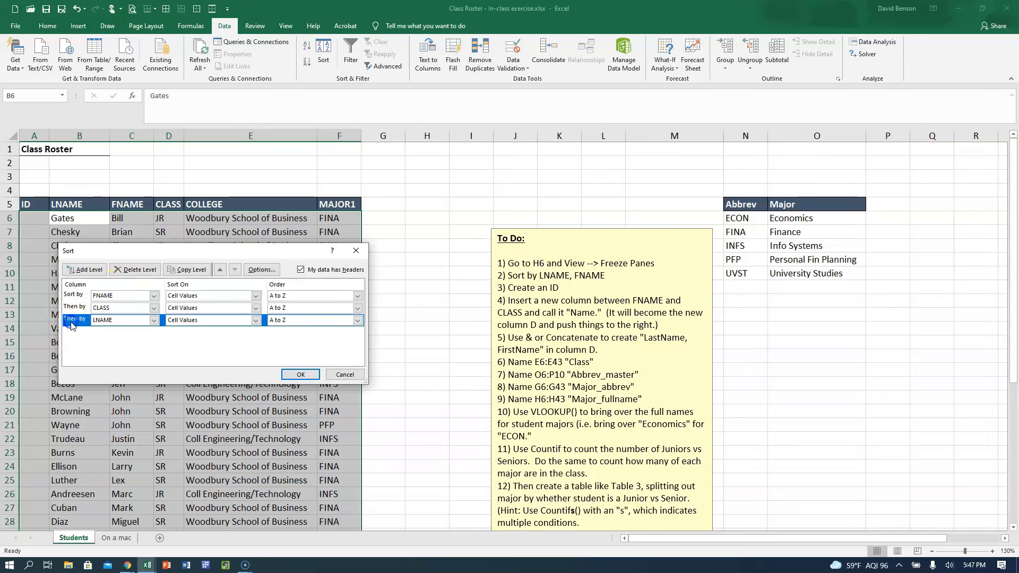
{"action": "left_click", "coordinate": [128, 269]}
{"action": "left_click", "coordinate": [128, 269]}
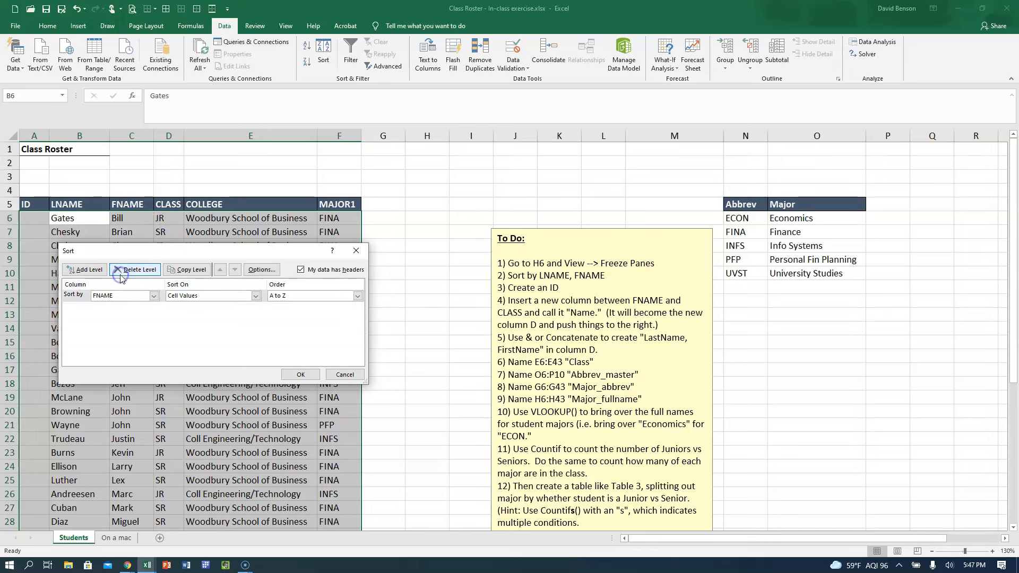
Sort the roster by LNAME and then by FNAME, both on cell values from A to Z.
{"action": "left_click", "coordinate": [153, 295]}
{"action": "left_click", "coordinate": [134, 313]}
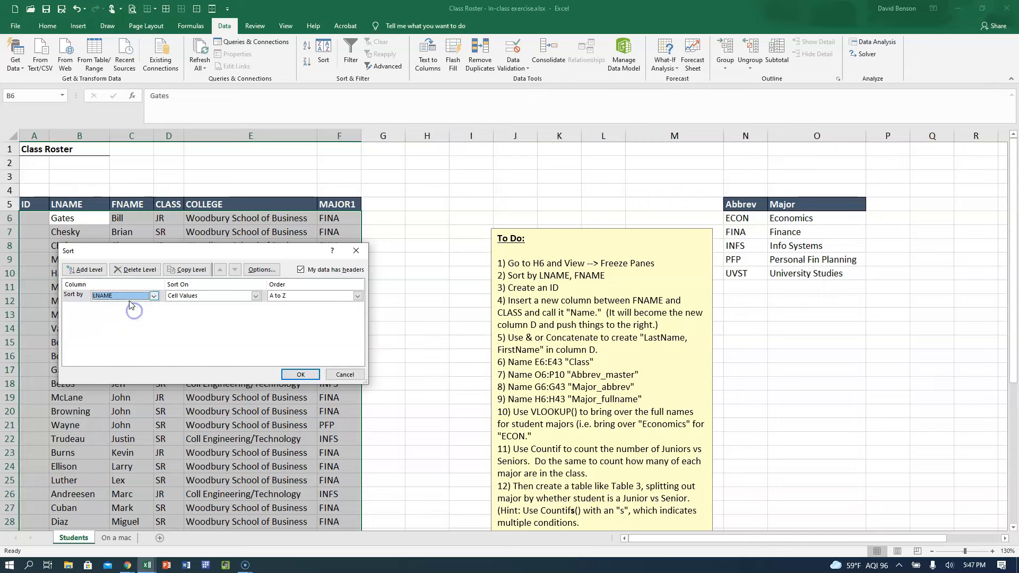
{"action": "left_click", "coordinate": [85, 269]}
{"action": "left_click", "coordinate": [155, 309]}
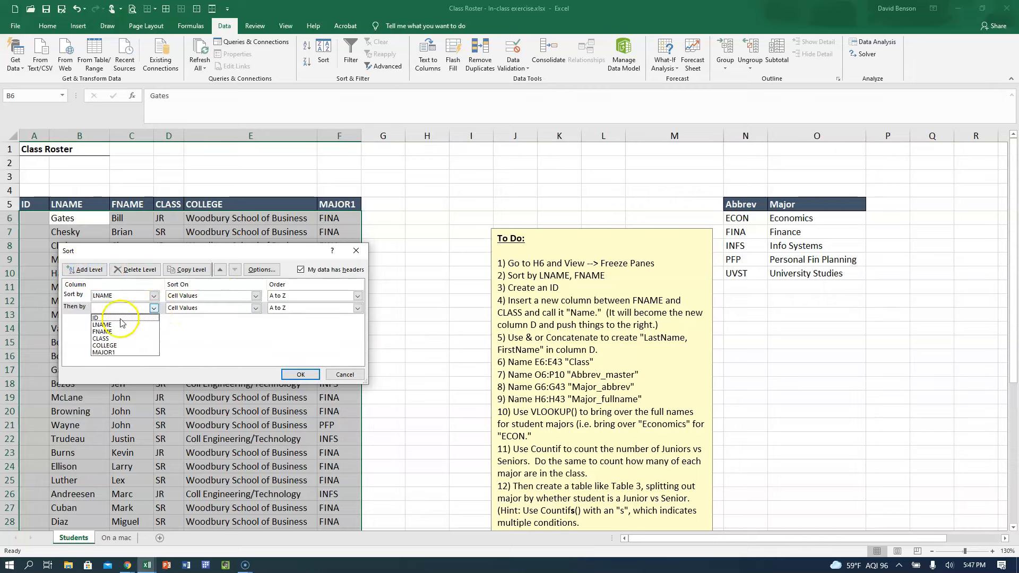
{"action": "left_click", "coordinate": [108, 330]}
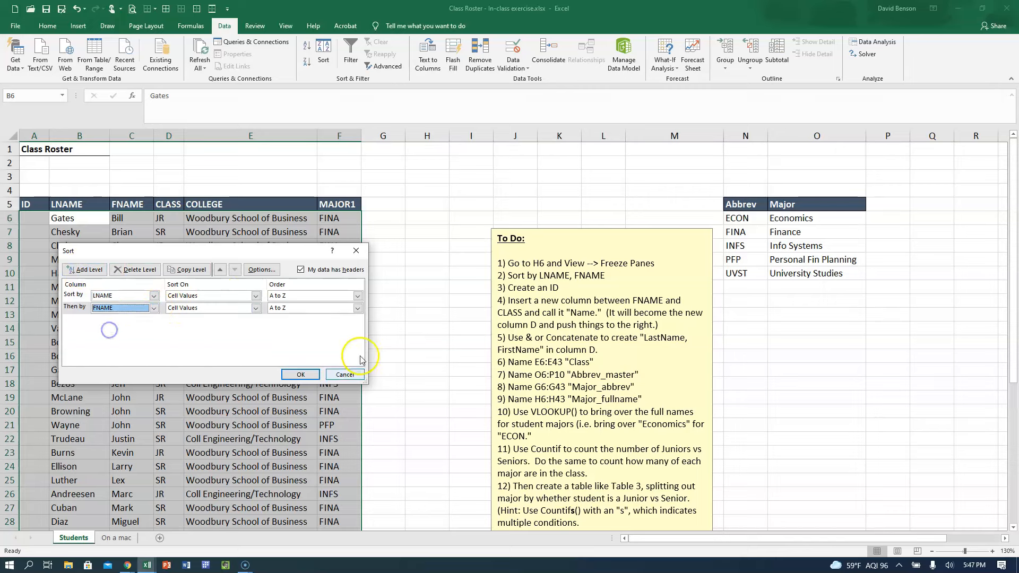
{"action": "left_click", "coordinate": [301, 374]}
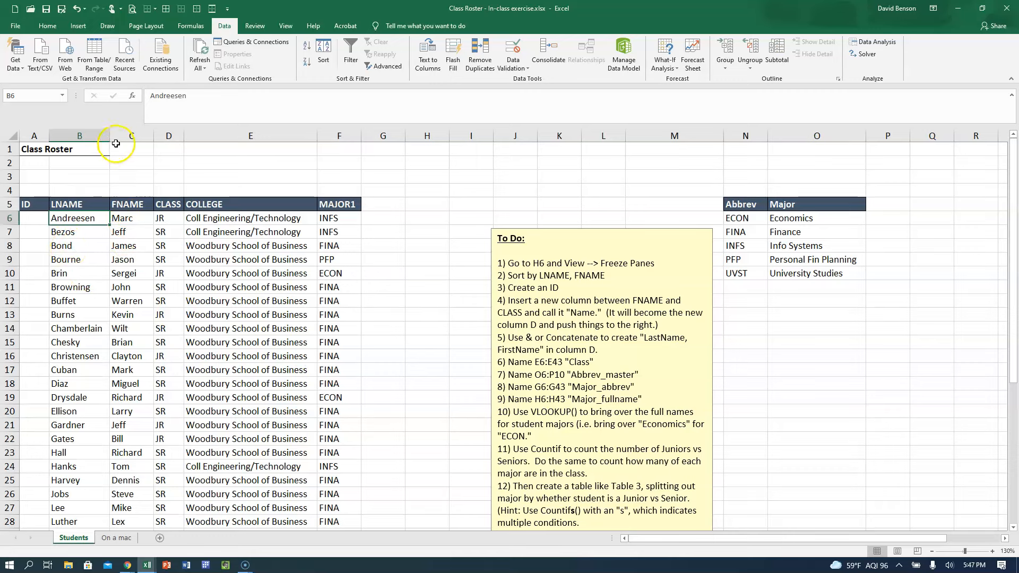
Widen the LNAME column slightly and check the order of the first few last names.
{"action": "left_click_drag", "start_coordinate": [114, 136], "coordinate": [122, 136]}
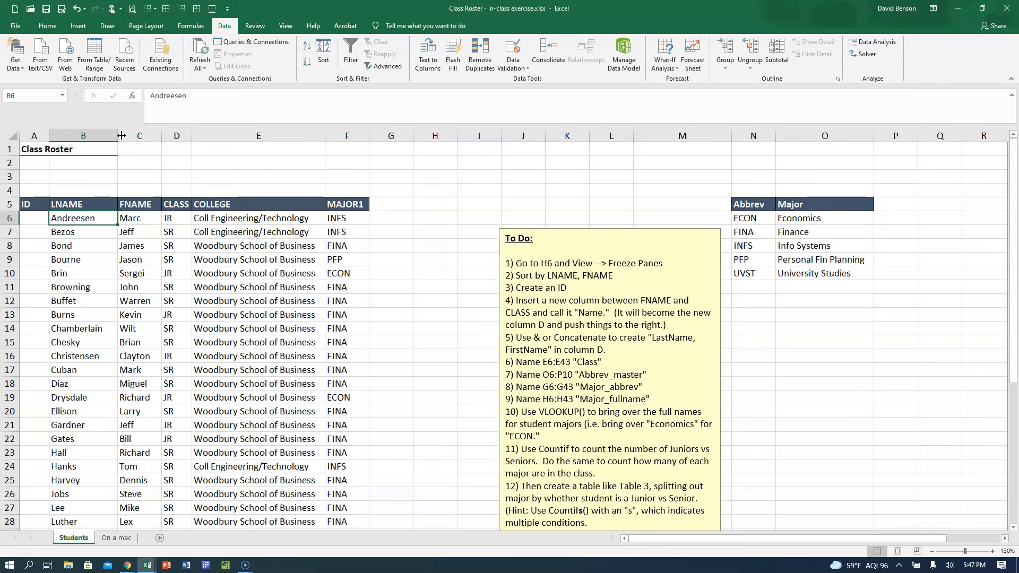
{"action": "left_click", "coordinate": [94, 233]}
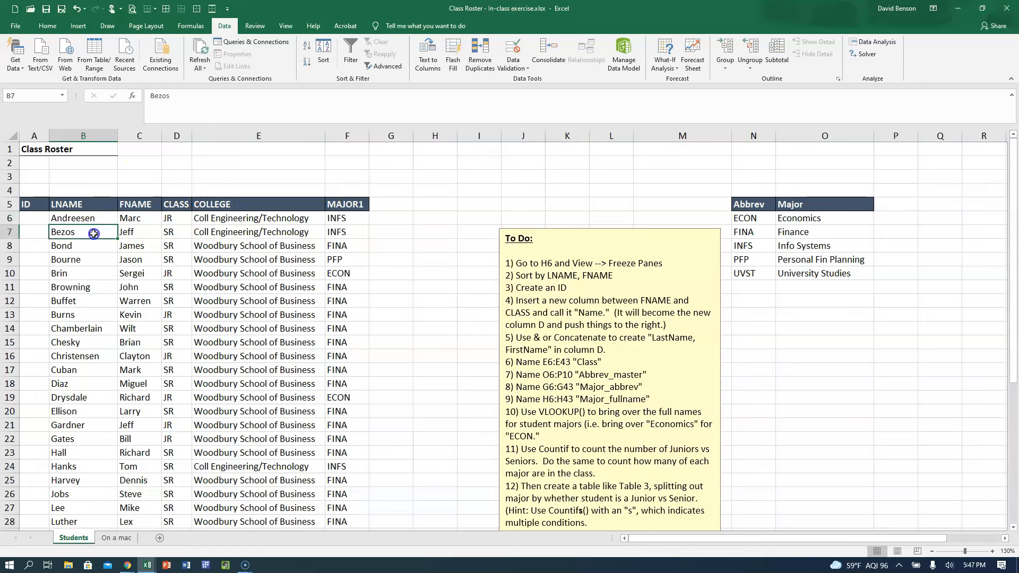
{"action": "left_click", "coordinate": [91, 249]}
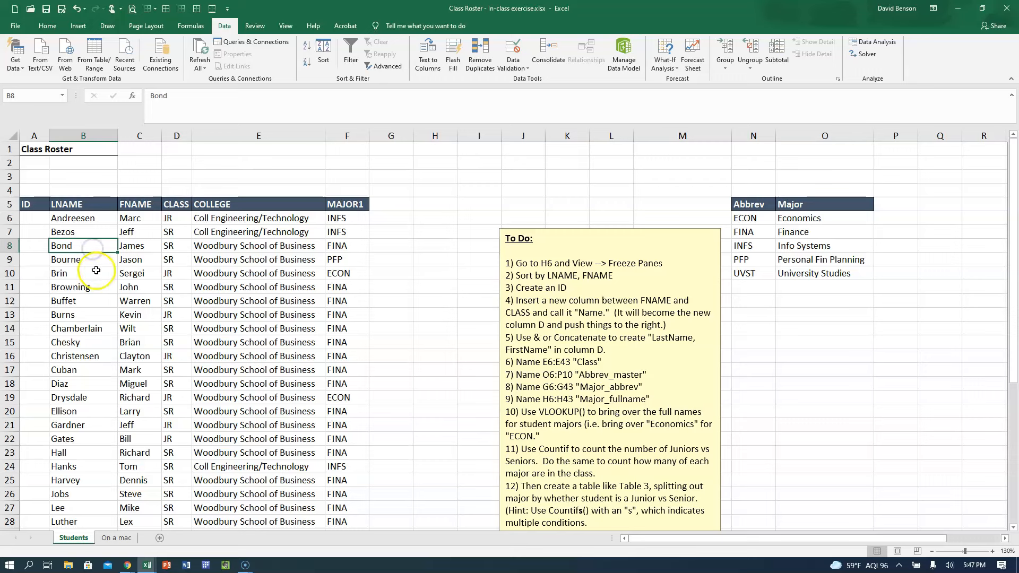
{"action": "left_click", "coordinate": [89, 273]}
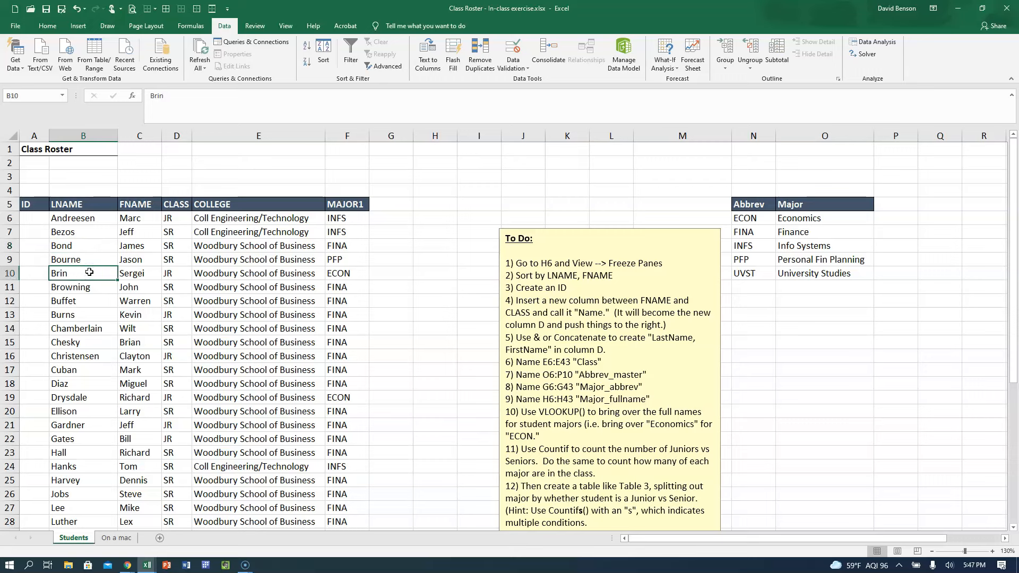
Enter the IDs 1, 2 and 3 in cells A6 to A8.
{"action": "left_click", "coordinate": [29, 219]}
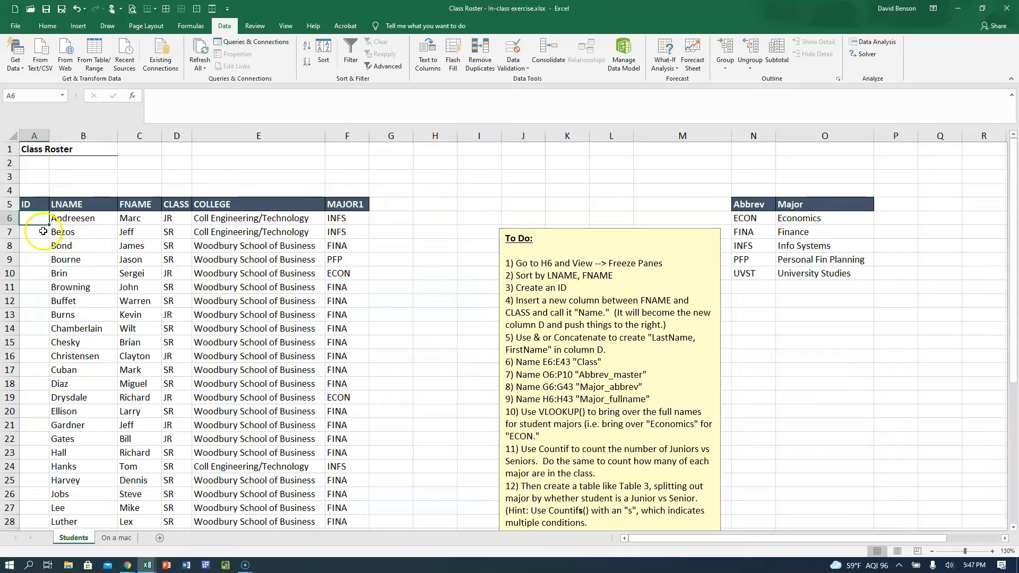
{"action": "type", "text": "1"}
{"action": "key", "text": "Return"}
{"action": "type", "text": "2"}
{"action": "key", "text": "Return"}
{"action": "type", "text": "3"}
{"action": "key", "text": "Return"}
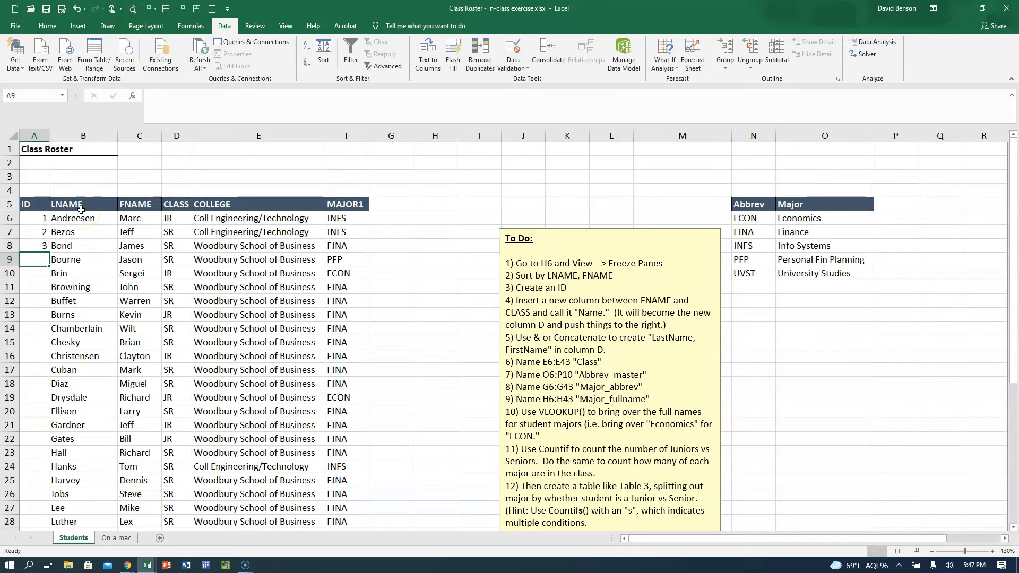
Try the formula =A8+1 for the next ID in A9, and clear it again.
{"action": "type", "text": "="}
{"action": "left_click", "coordinate": [42, 243]}
{"action": "type", "text": "+"}
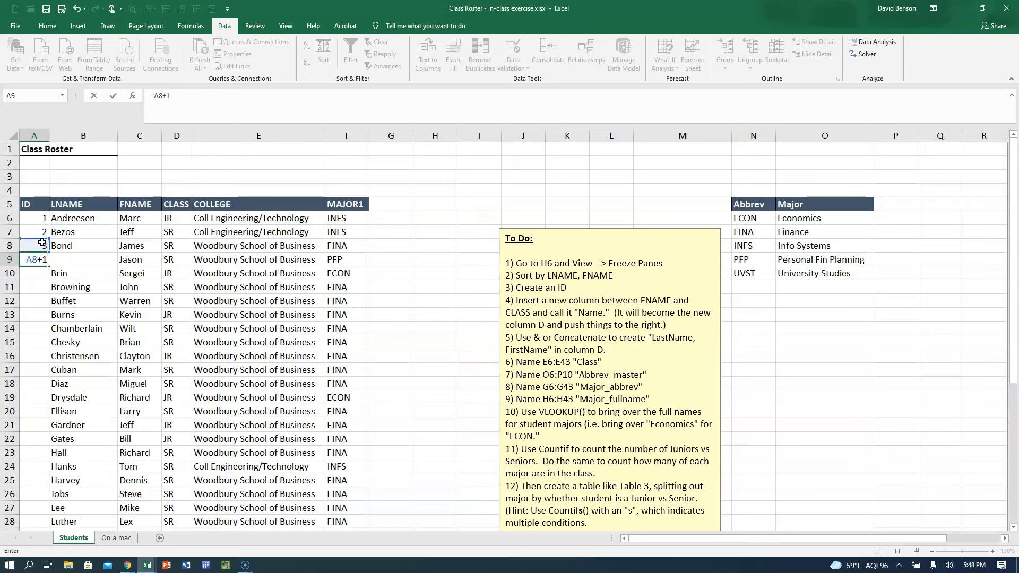
{"action": "type", "text": "1"}
{"action": "key", "text": "Return"}
{"action": "left_click", "coordinate": [32, 262]}
{"action": "key", "text": "Up"}
{"action": "key", "text": "Up"}
{"action": "key", "text": "Up"}
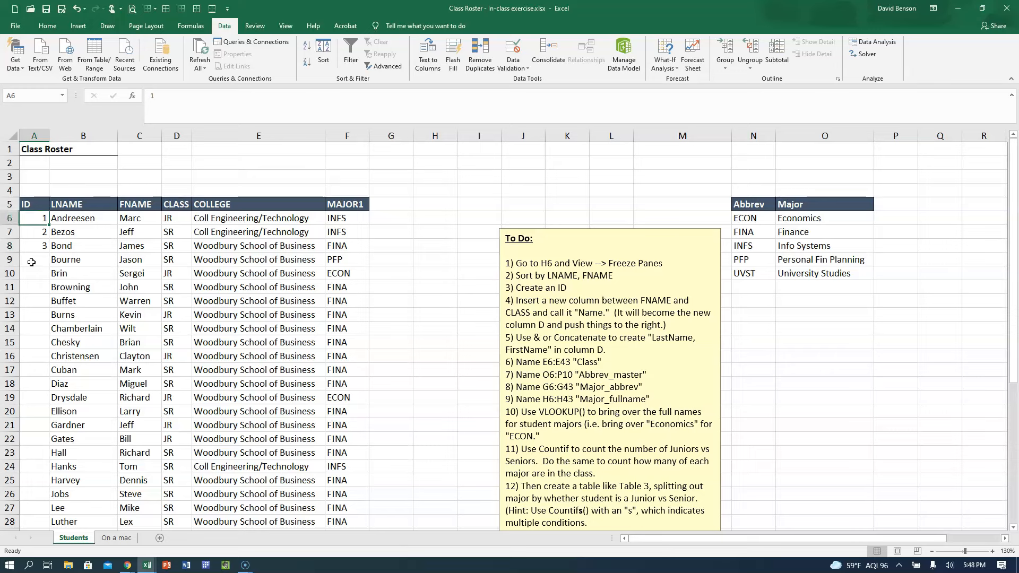
Enter 2, 4, 6 and 8 in A6 to A9 and fill the series down to A17.
{"action": "type", "text": "2"}
{"action": "key", "text": "Return"}
{"action": "type", "text": "4"}
{"action": "key", "text": "Return"}
{"action": "type", "text": "6"}
{"action": "key", "text": "Return"}
{"action": "type", "text": "8"}
{"action": "key", "text": "Return"}
{"action": "left_click_drag", "start_coordinate": [33, 247], "coordinate": [51, 375]}
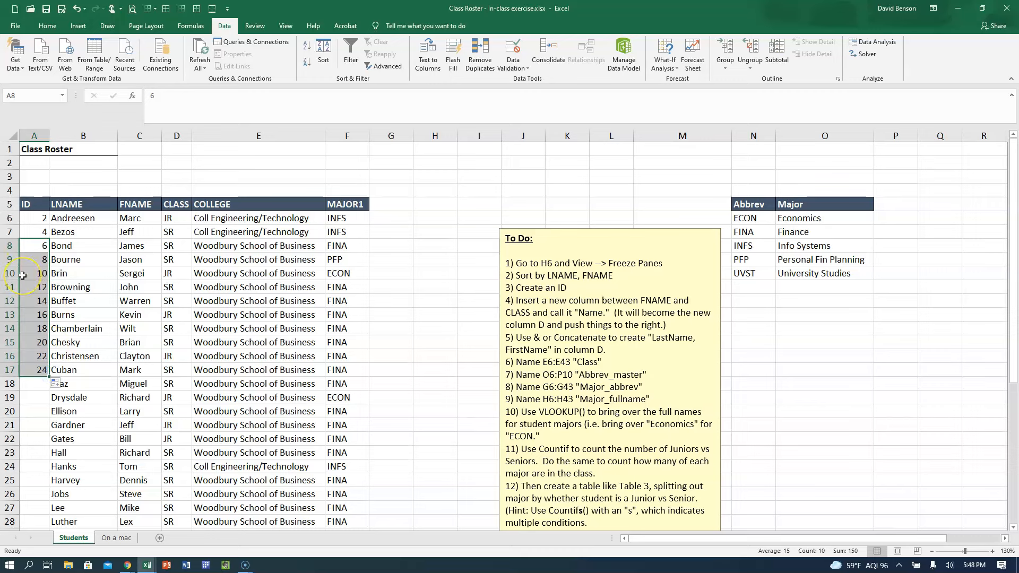
Replace the first two IDs in A6 and A7 with 5 and 10.
{"action": "left_click", "coordinate": [106, 507]}
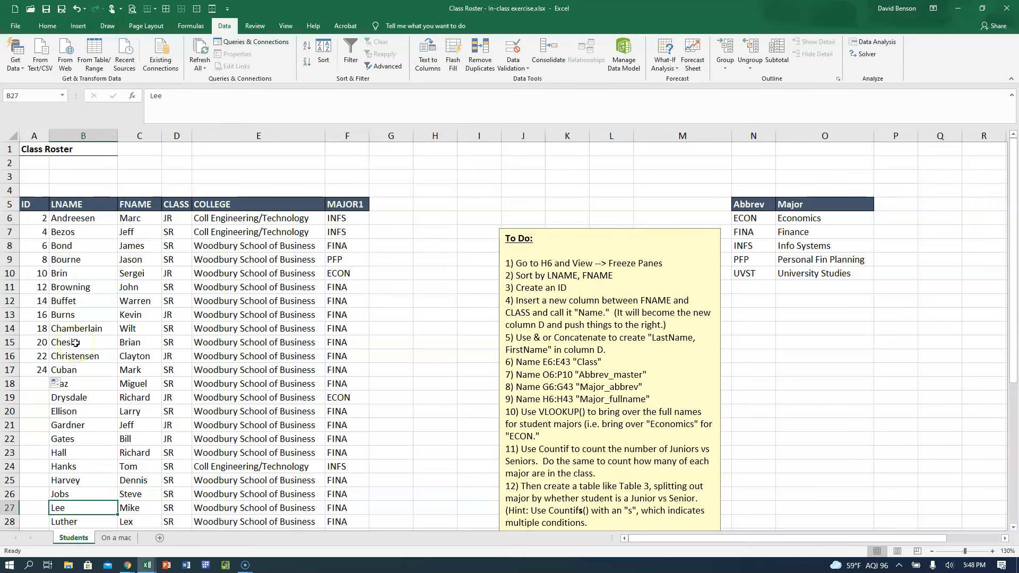
{"action": "left_click_drag", "start_coordinate": [35, 218], "coordinate": [26, 375]}
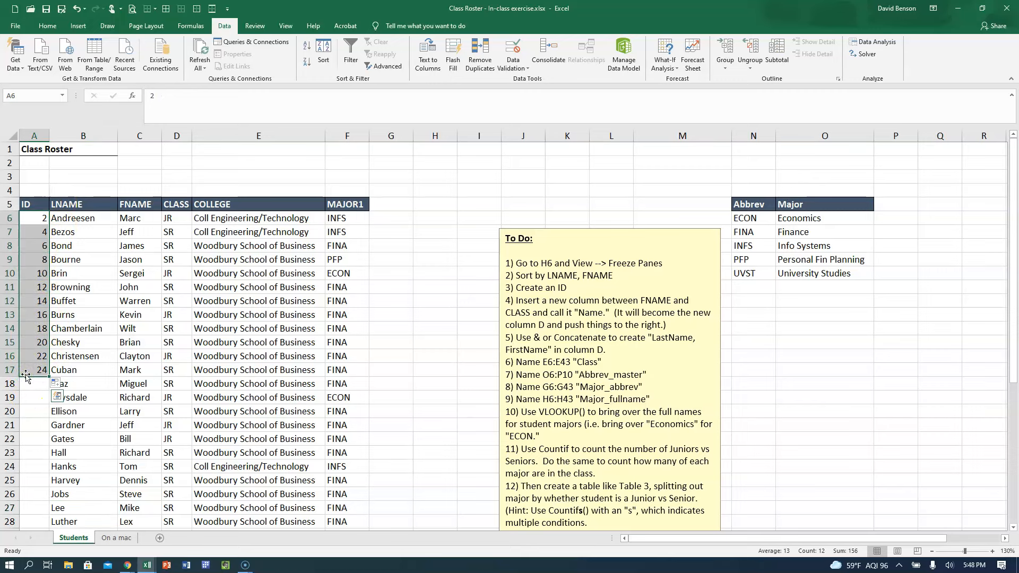
{"action": "type", "text": "5"}
{"action": "key", "text": "Return"}
{"action": "type", "text": "10"}
{"action": "key", "text": "Return"}
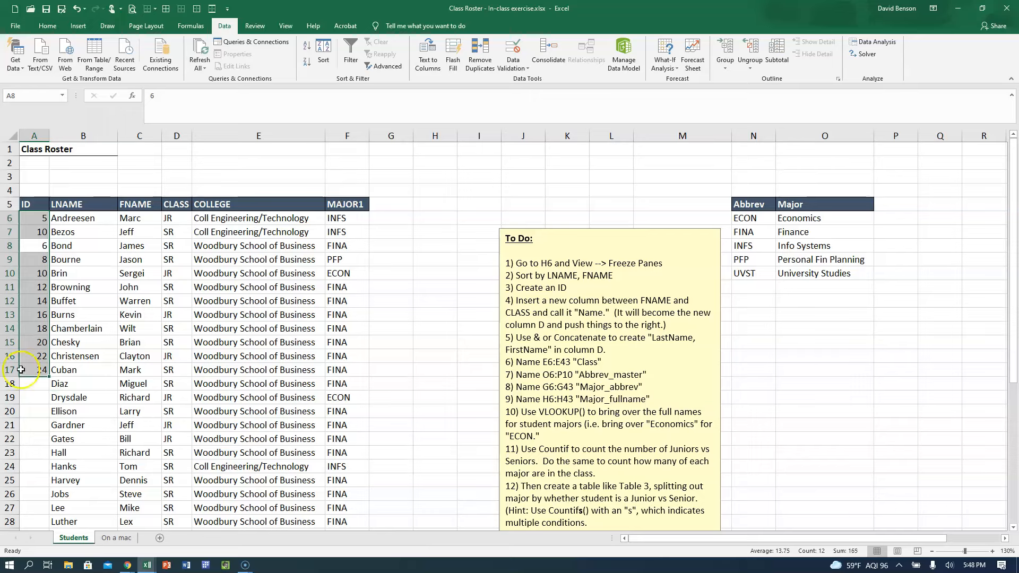
Clear the existing IDs from A6 downward and enter 5, 10 and 15 in A6 to A8.
{"action": "left_click", "coordinate": [108, 235]}
{"action": "left_click_drag", "start_coordinate": [41, 219], "coordinate": [41, 387]}
{"action": "key", "text": "Delete"}
{"action": "key", "text": "Up"}
{"action": "key", "text": "Down"}
{"action": "type", "text": "5"}
{"action": "key", "text": "Return"}
{"action": "type", "text": "10"}
{"action": "key", "text": "Return"}
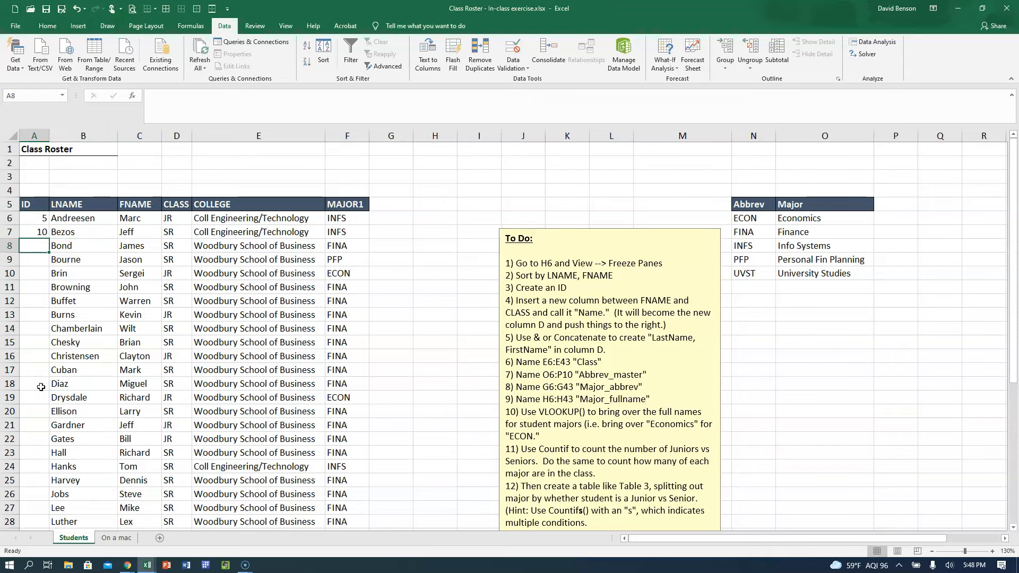
{"action": "type", "text": "15"}
{"action": "key", "text": "Return"}
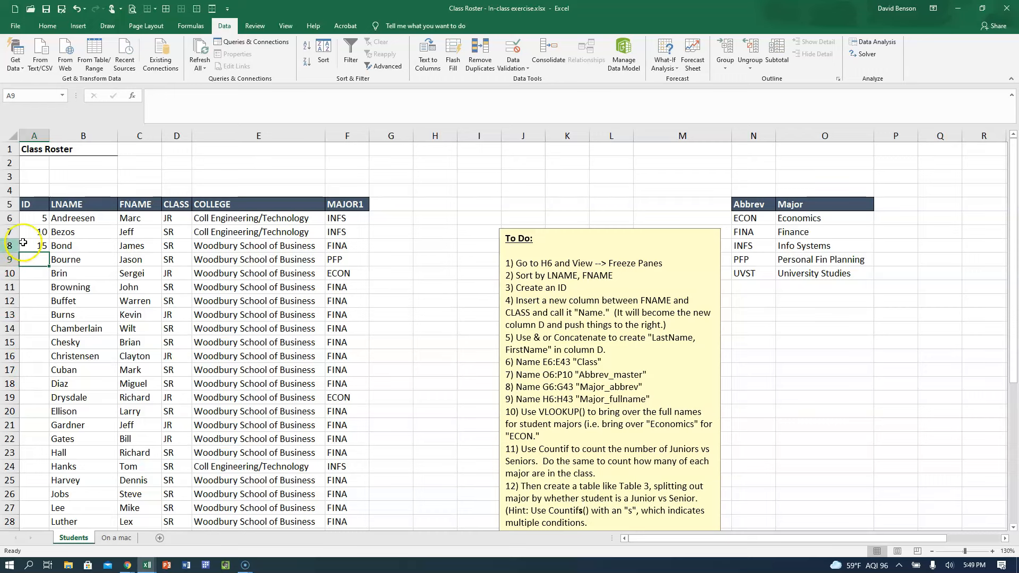
Fill the ID series from A6:A8 down to A19, and undo the fill.
{"action": "left_click_drag", "start_coordinate": [38, 232], "coordinate": [38, 242]}
{"action": "left_click_drag", "start_coordinate": [38, 215], "coordinate": [50, 404]}
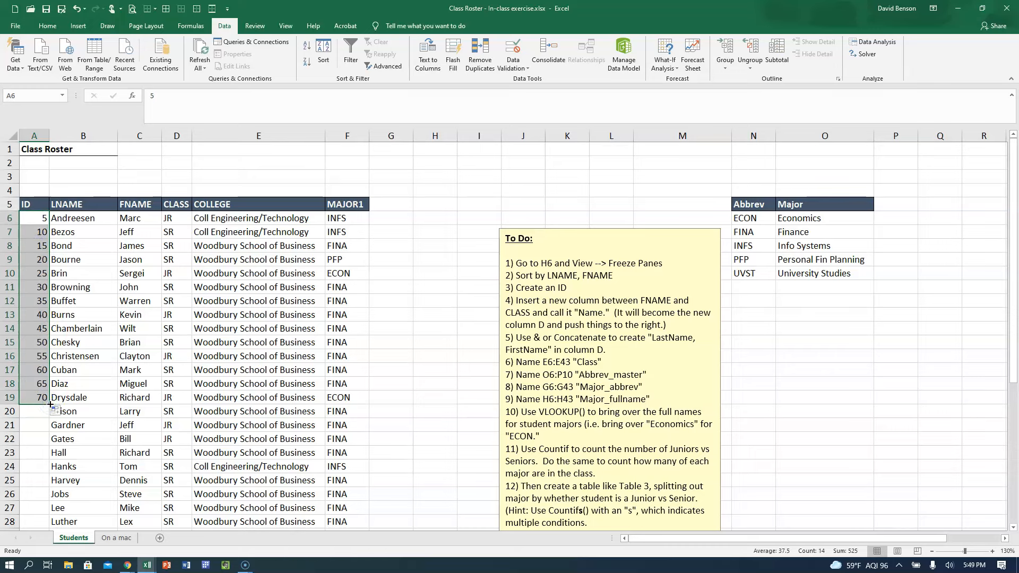
{"action": "key", "text": "ctrl+z"}
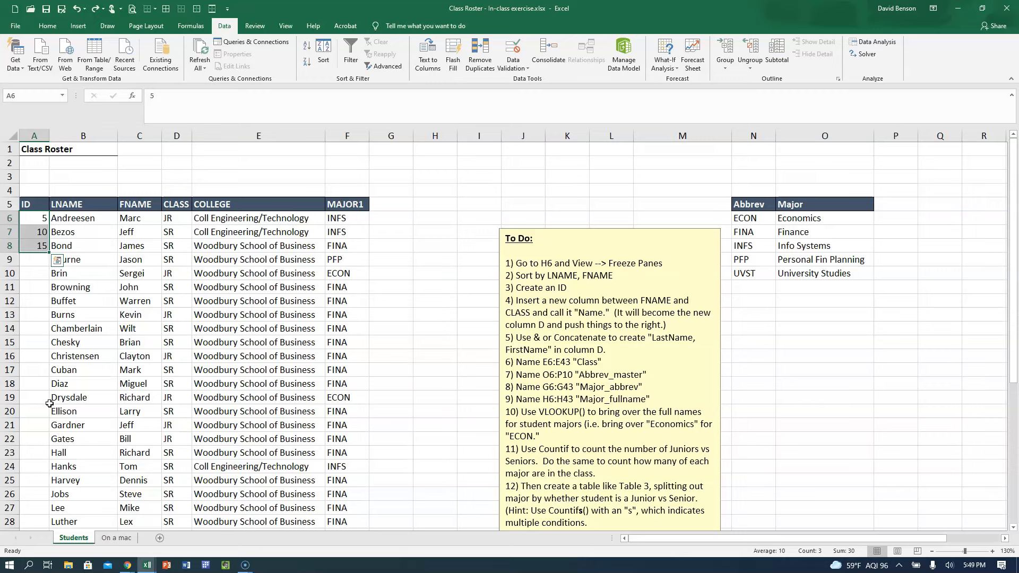
Auto-fill the multiples-of-five series from A6:A8 to the roster's last row, check its end, and undo the fill.
{"action": "left_click", "coordinate": [29, 218]}
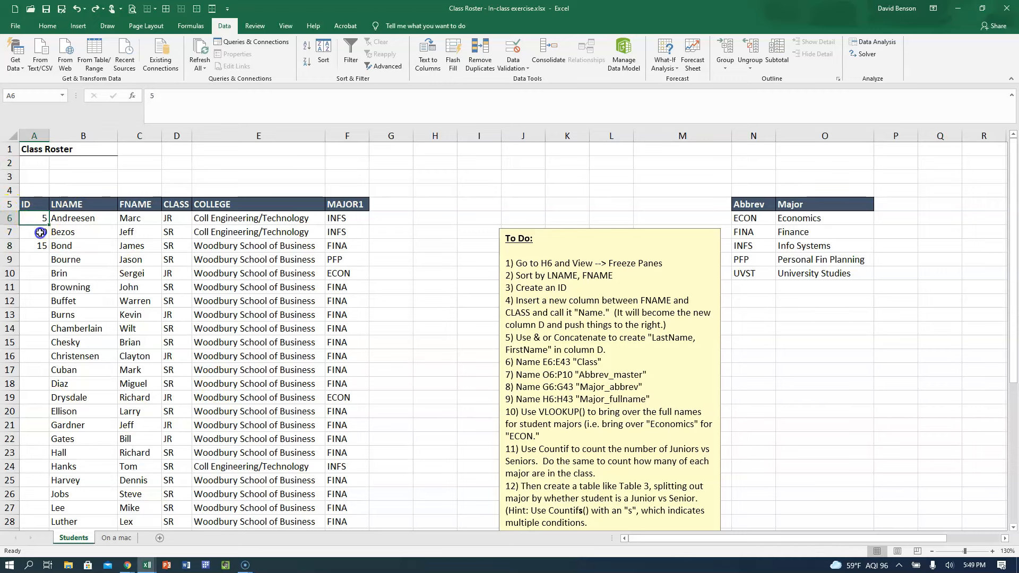
{"action": "left_click_drag", "start_coordinate": [40, 233], "coordinate": [41, 247]}
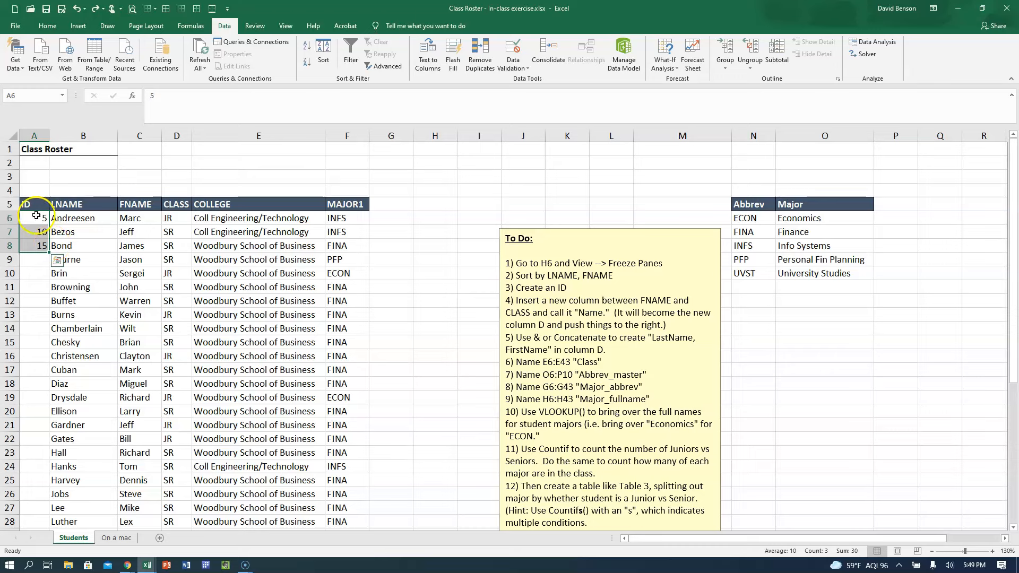
{"action": "double_click", "coordinate": [49, 253]}
{"action": "scroll", "coordinate": [45, 271], "scroll_direction": "down", "scroll_amount": 8}
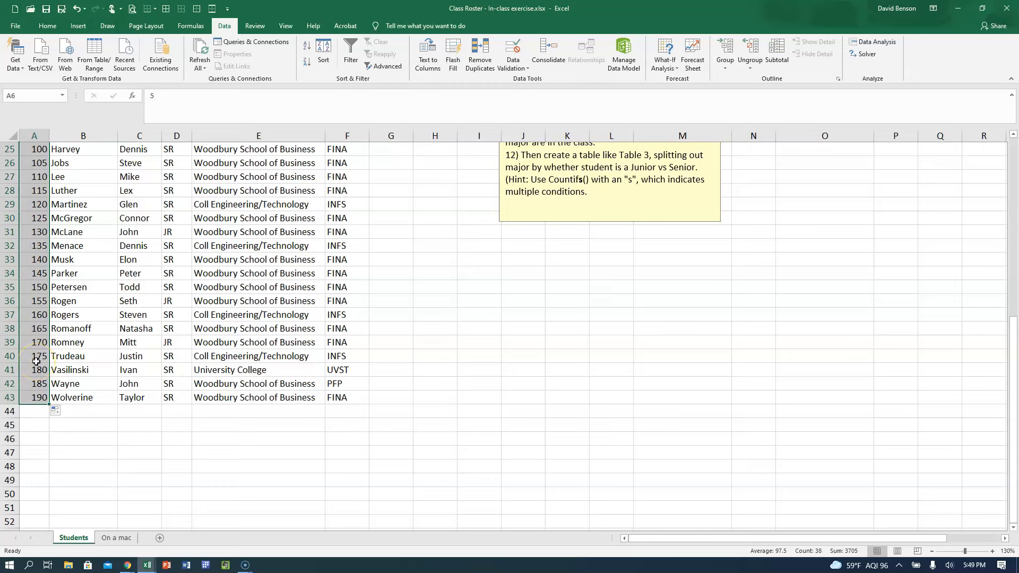
{"action": "scroll", "coordinate": [36, 361], "scroll_direction": "up", "scroll_amount": 8}
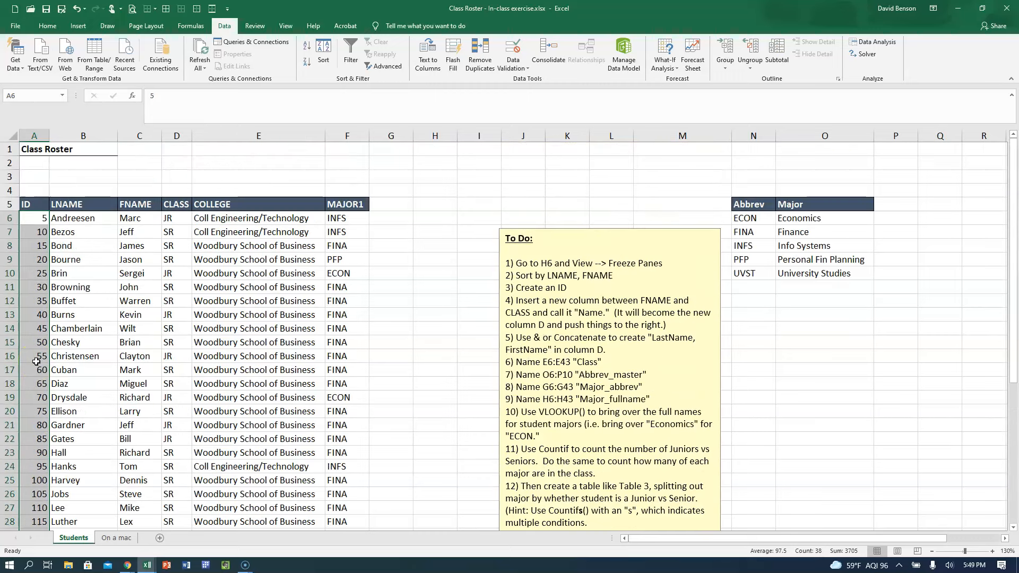
{"action": "scroll", "coordinate": [36, 362], "scroll_direction": "down", "scroll_amount": 4}
{"action": "scroll", "coordinate": [36, 361], "scroll_direction": "down", "scroll_amount": 2}
{"action": "scroll", "coordinate": [36, 361], "scroll_direction": "up", "scroll_amount": 6}
{"action": "key", "text": "ctrl+z"}
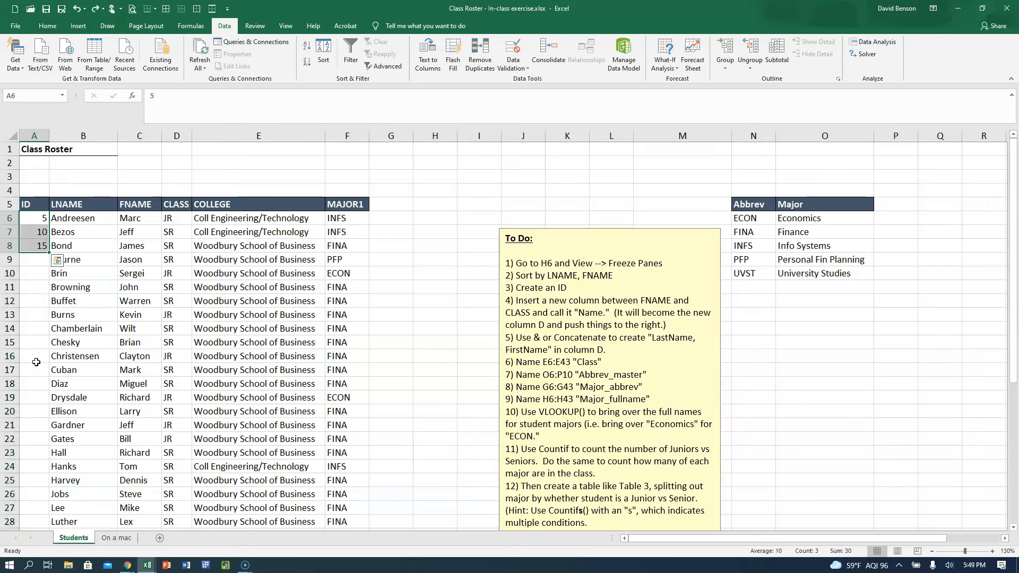
Replace the three starting IDs in A6 to A8 with 1, 2 and 3.
{"action": "left_click", "coordinate": [34, 219]}
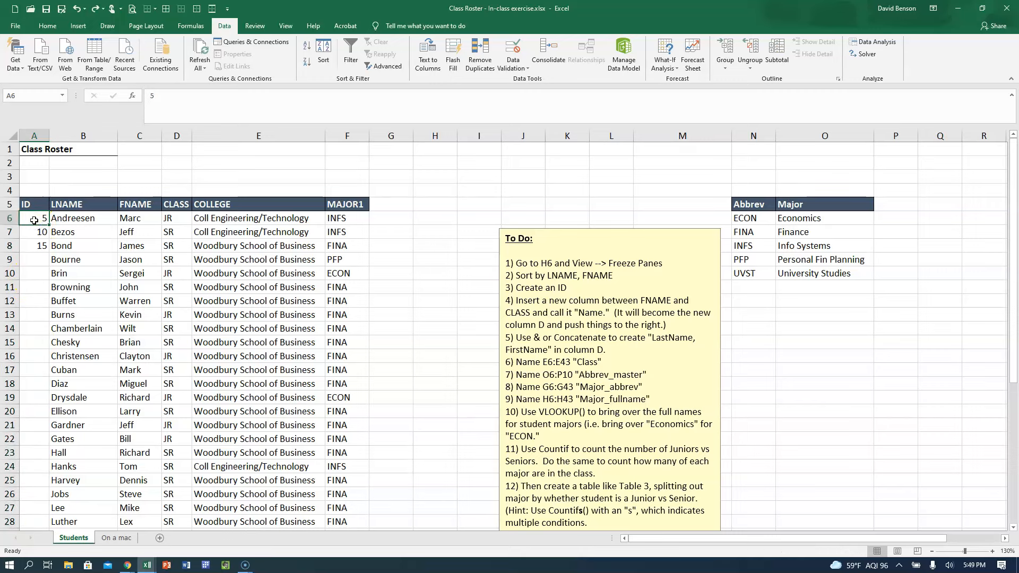
{"action": "type", "text": "1"}
{"action": "key", "text": "Return"}
{"action": "type", "text": "2"}
{"action": "key", "text": "Return"}
{"action": "type", "text": "3"}
{"action": "key", "text": "Return"}
Auto-fill the consecutive IDs from A6:A8 down to row 43, review the column, and undo the fill.
{"action": "left_click_drag", "start_coordinate": [34, 220], "coordinate": [34, 242]}
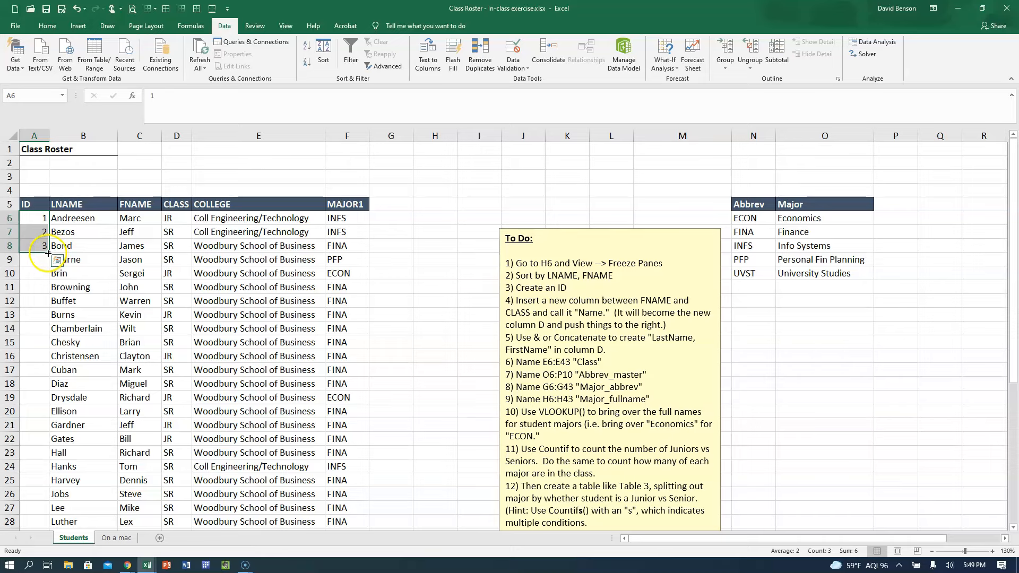
{"action": "double_click", "coordinate": [48, 251]}
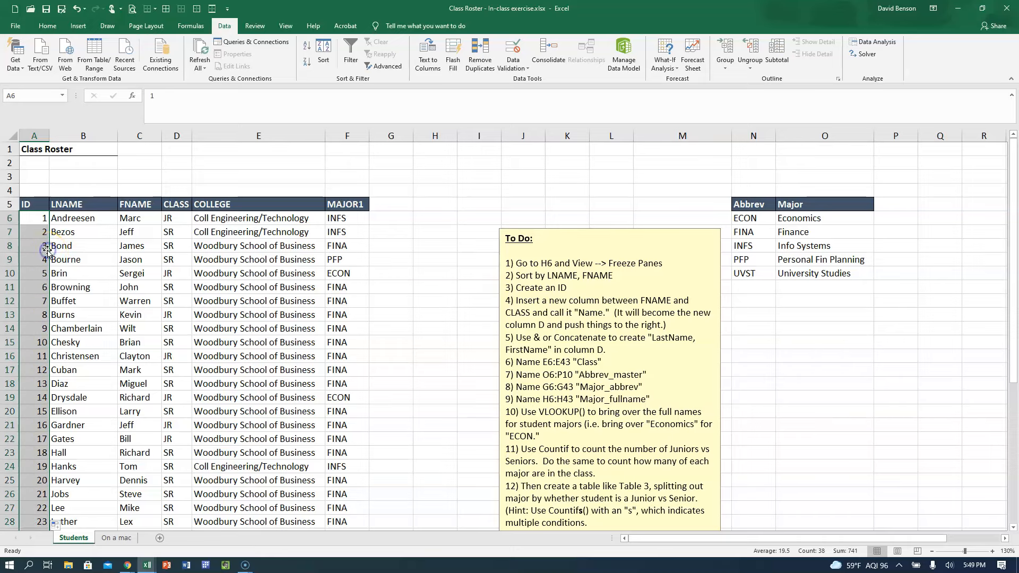
{"action": "scroll", "coordinate": [45, 254], "scroll_direction": "down", "scroll_amount": 7}
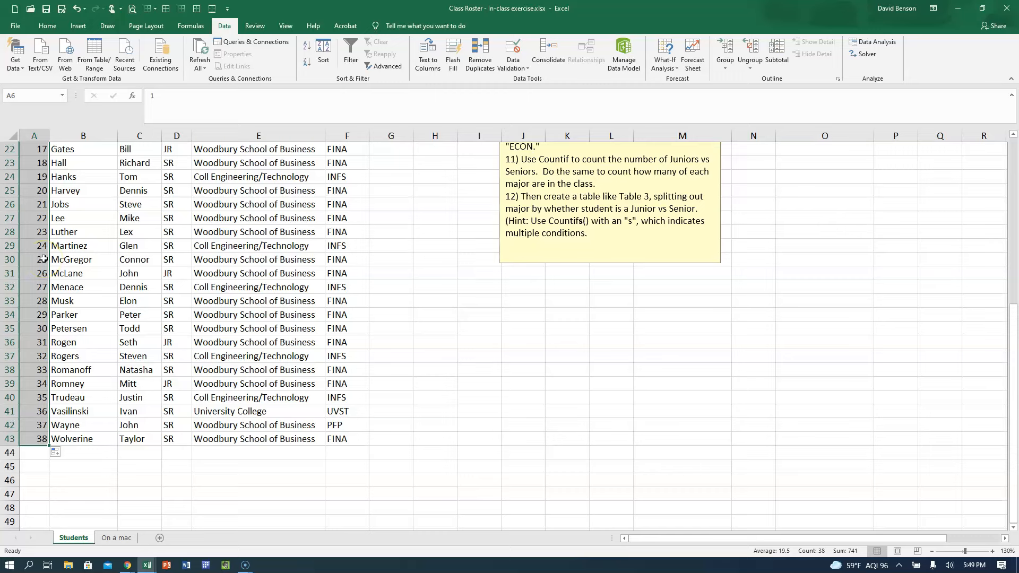
{"action": "scroll", "coordinate": [43, 259], "scroll_direction": "up", "scroll_amount": 7}
{"action": "scroll", "coordinate": [43, 259], "scroll_direction": "down", "scroll_amount": 4}
{"action": "scroll", "coordinate": [44, 259], "scroll_direction": "down", "scroll_amount": 2}
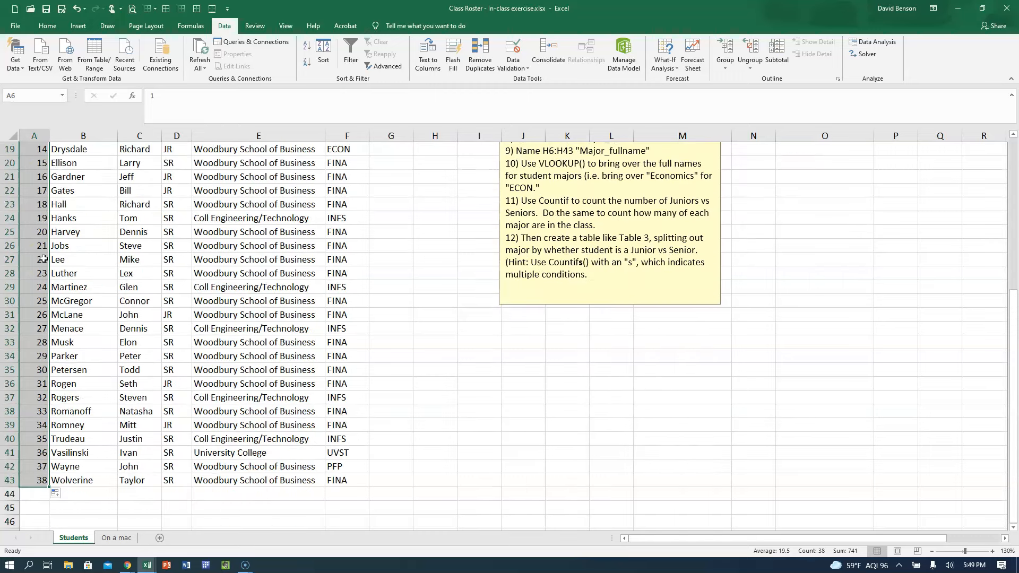
{"action": "key", "text": "ctrl+z"}
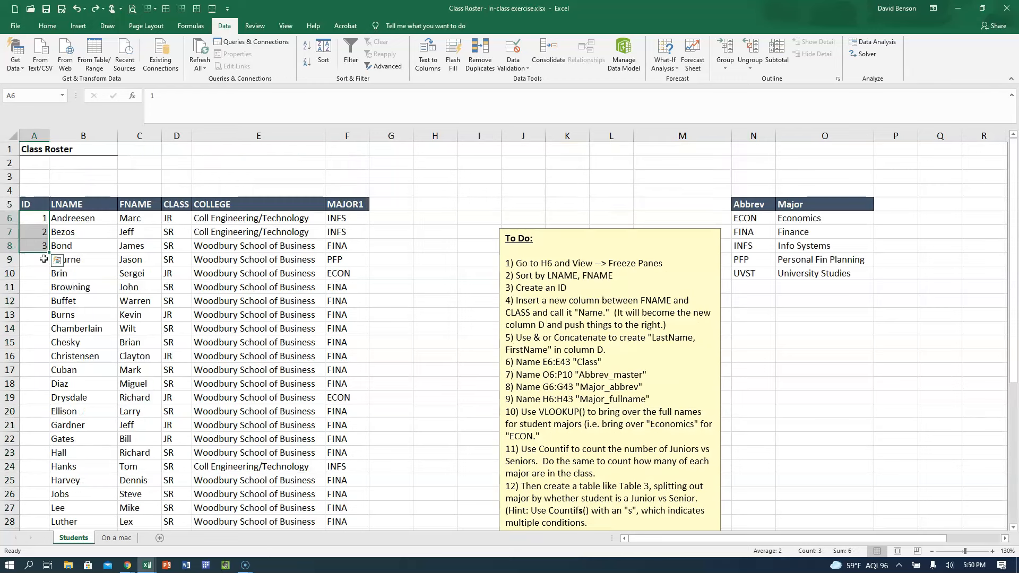
Fill the consecutive IDs from A6:A8 down to row 43 and check the following item in the To Do list.
{"action": "left_click_drag", "start_coordinate": [49, 253], "coordinate": [32, 512]}
{"action": "scroll", "coordinate": [53, 459], "scroll_direction": "up", "scroll_amount": 6}
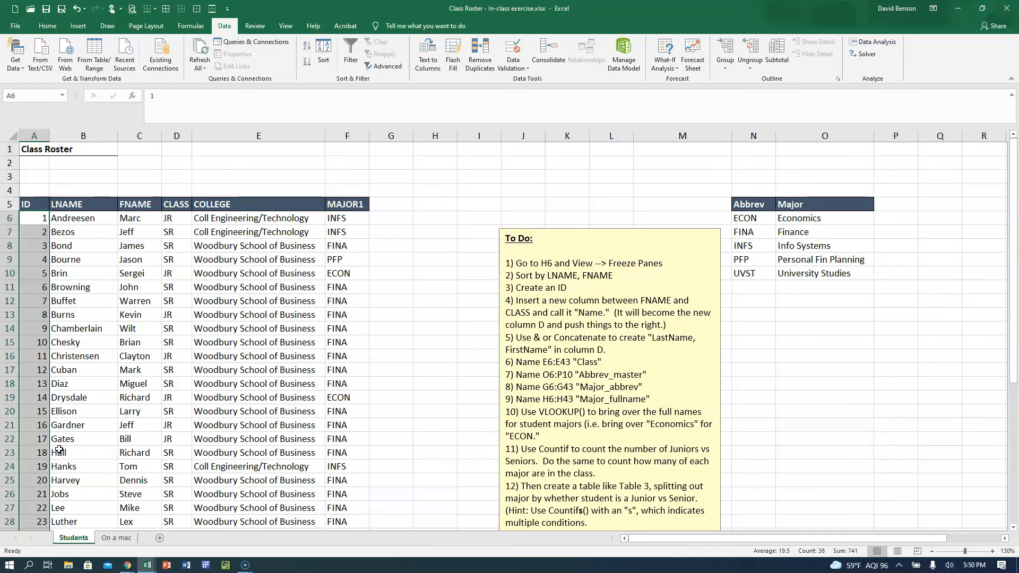
{"action": "left_click", "coordinate": [539, 271]}
{"action": "left_click", "coordinate": [550, 288]}
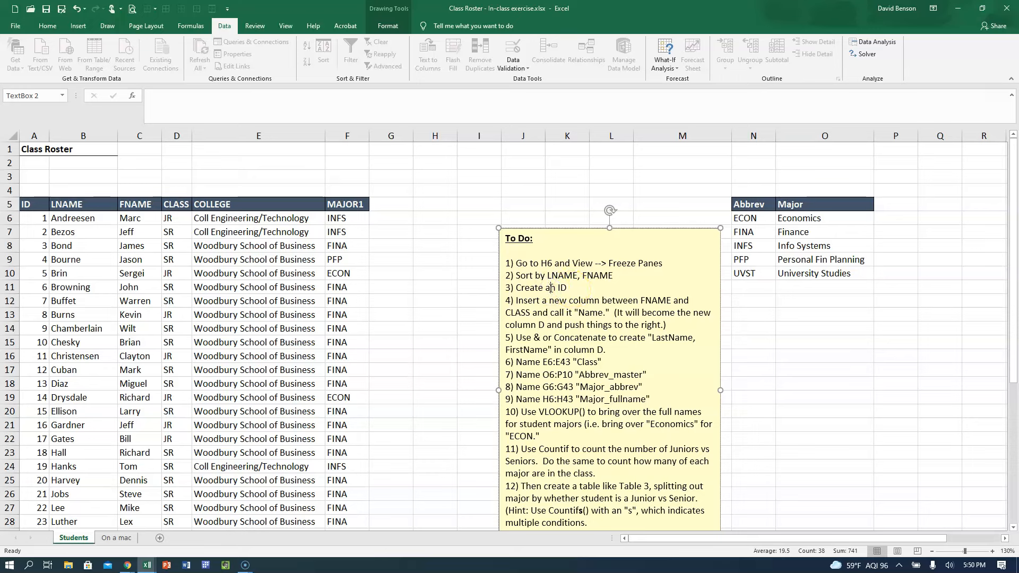
{"action": "left_click", "coordinate": [523, 300]}
{"action": "left_click", "coordinate": [373, 329]}
Insert a blank column before the CLASS column, and undo the insertion.
{"action": "left_click", "coordinate": [175, 201]}
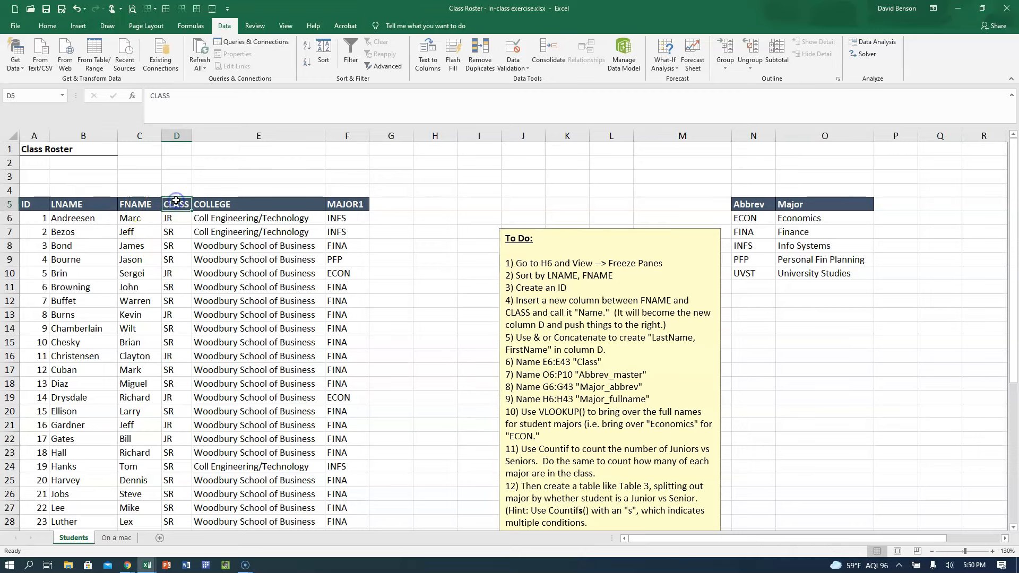
{"action": "right_click", "coordinate": [182, 137]}
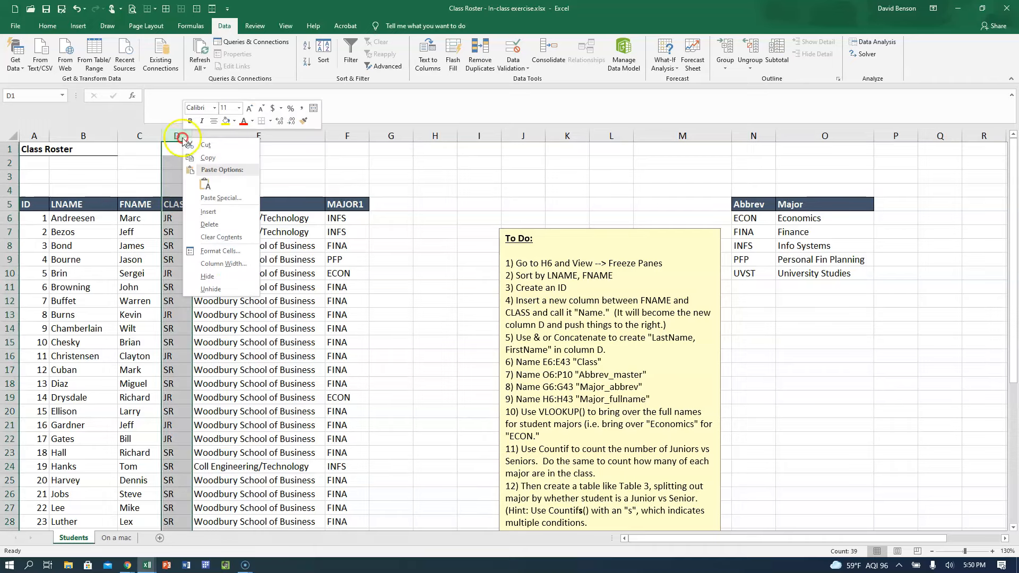
{"action": "left_click", "coordinate": [208, 212]}
{"action": "left_click", "coordinate": [178, 231]}
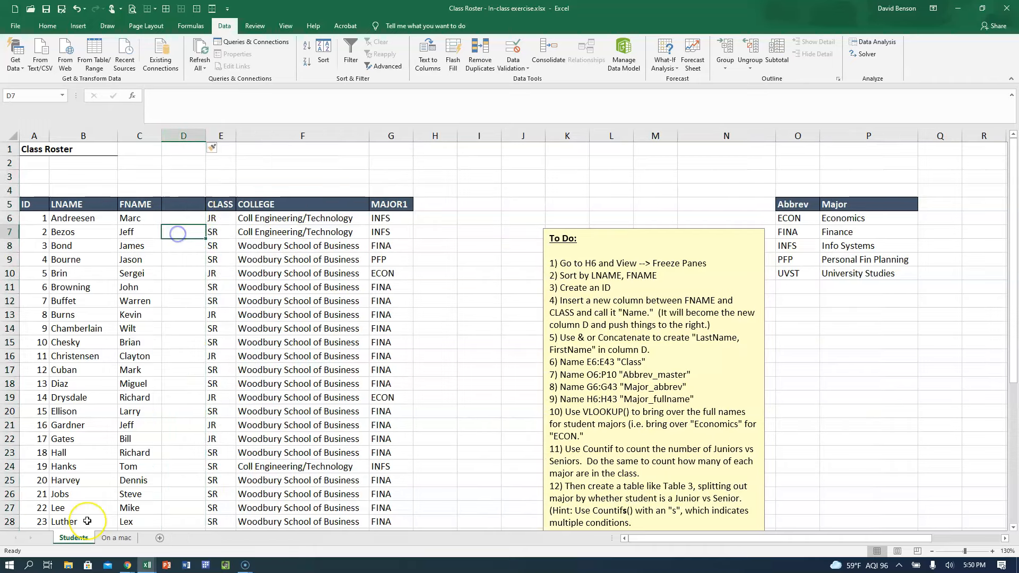
{"action": "key", "text": "ctrl+z"}
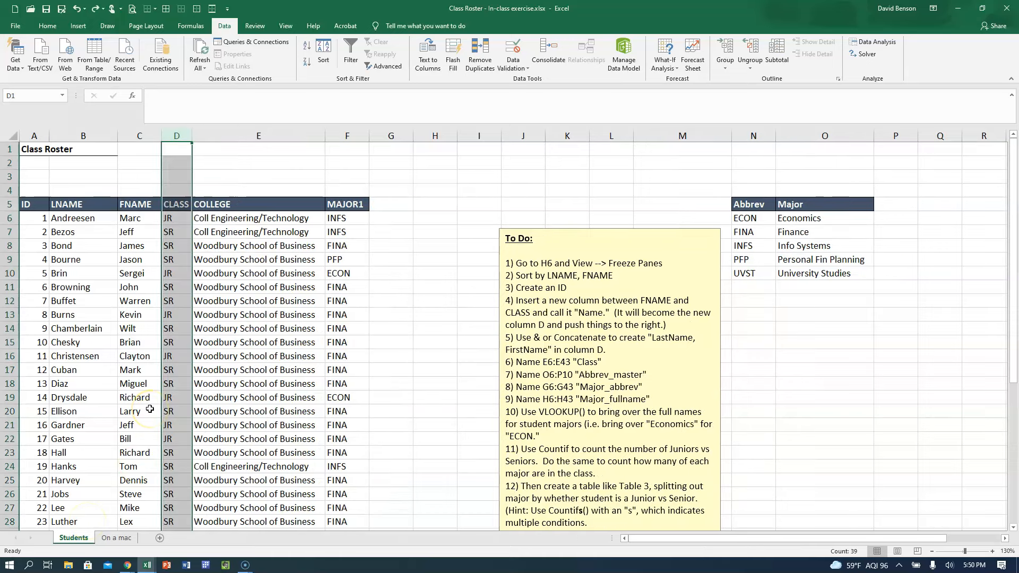
{"action": "left_click", "coordinate": [177, 245]}
{"action": "left_click", "coordinate": [139, 246]}
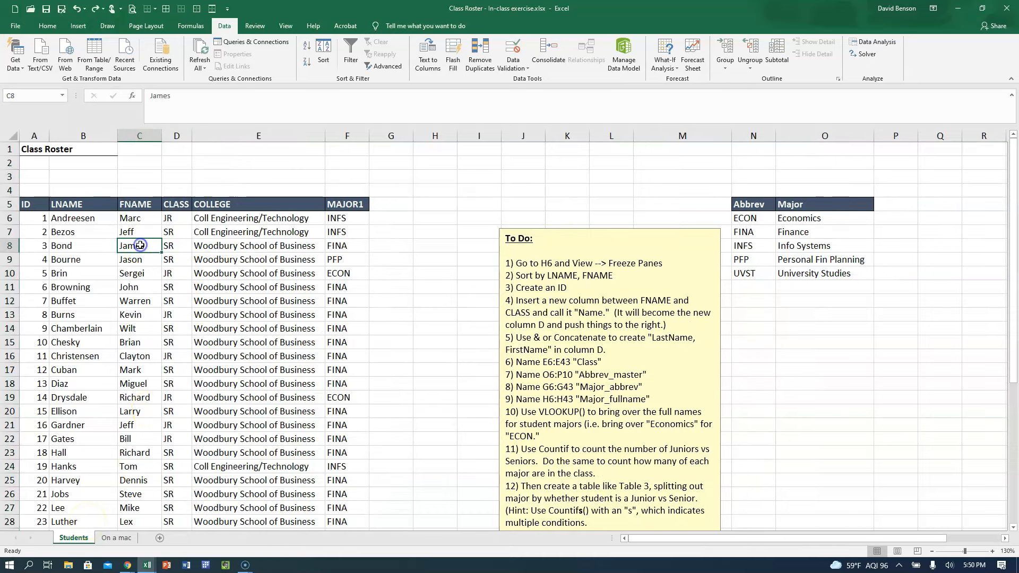
Insert a new column between FNAME and CLASS and enter the header "Name" in D5.
{"action": "left_click", "coordinate": [177, 136]}
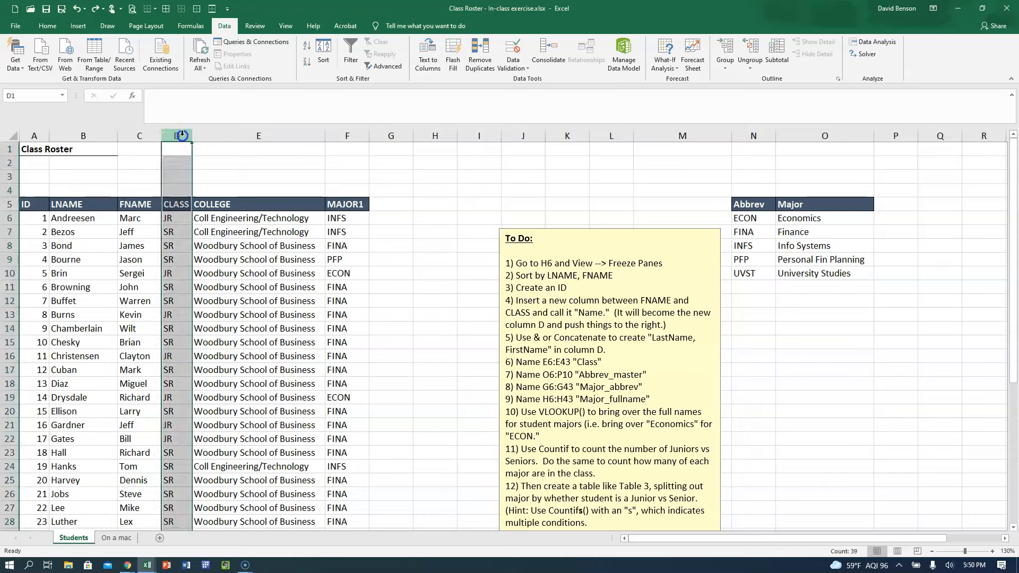
{"action": "right_click", "coordinate": [182, 134]}
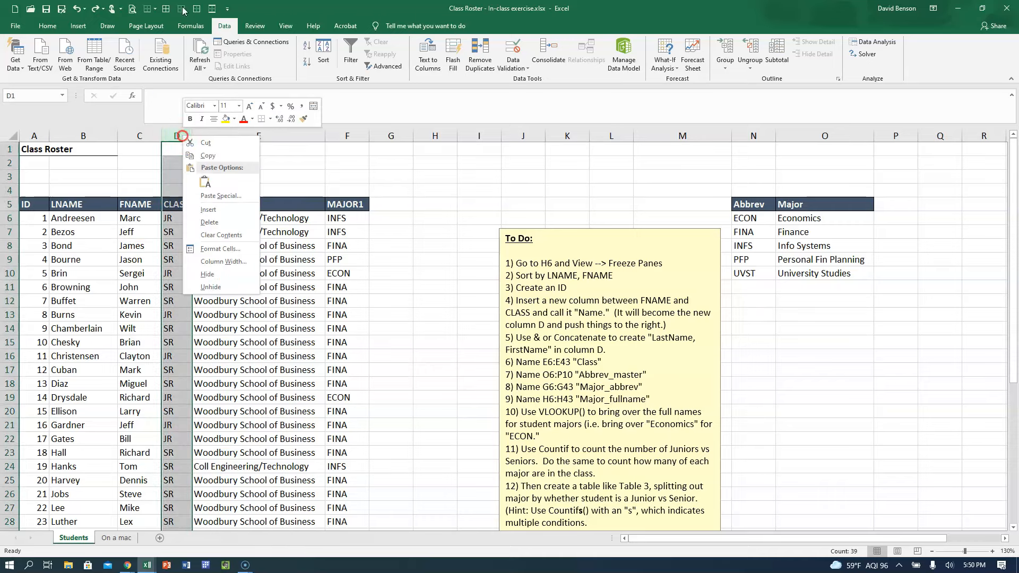
{"action": "left_click", "coordinate": [214, 208]}
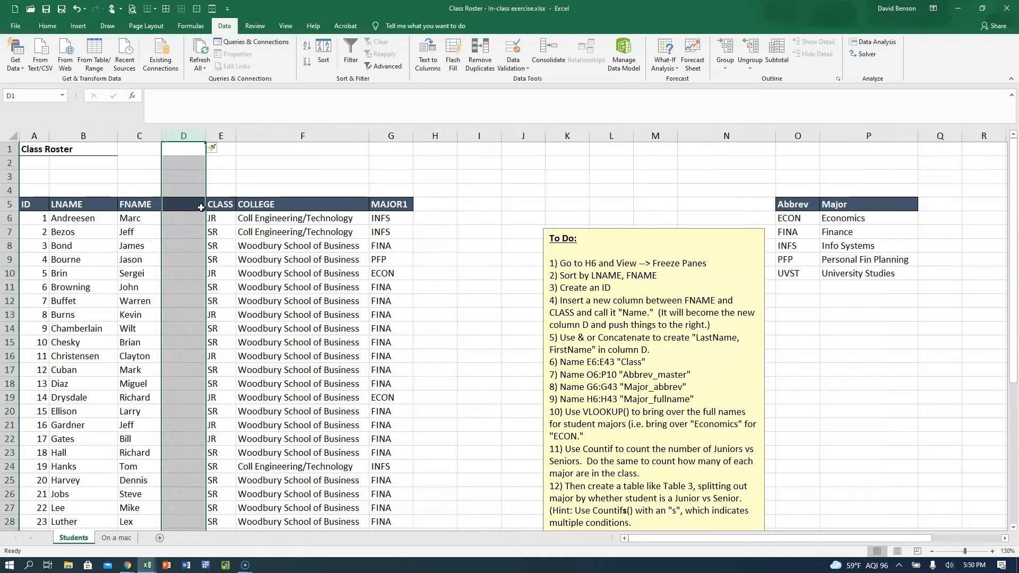
{"action": "left_click", "coordinate": [191, 206]}
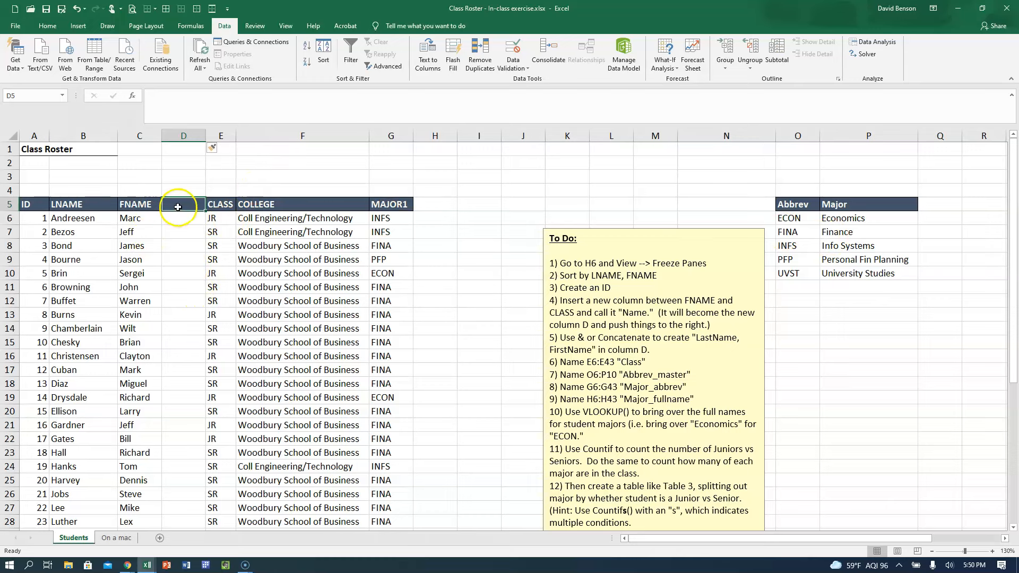
{"action": "type", "text": "Name"}
{"action": "key", "text": "Return"}
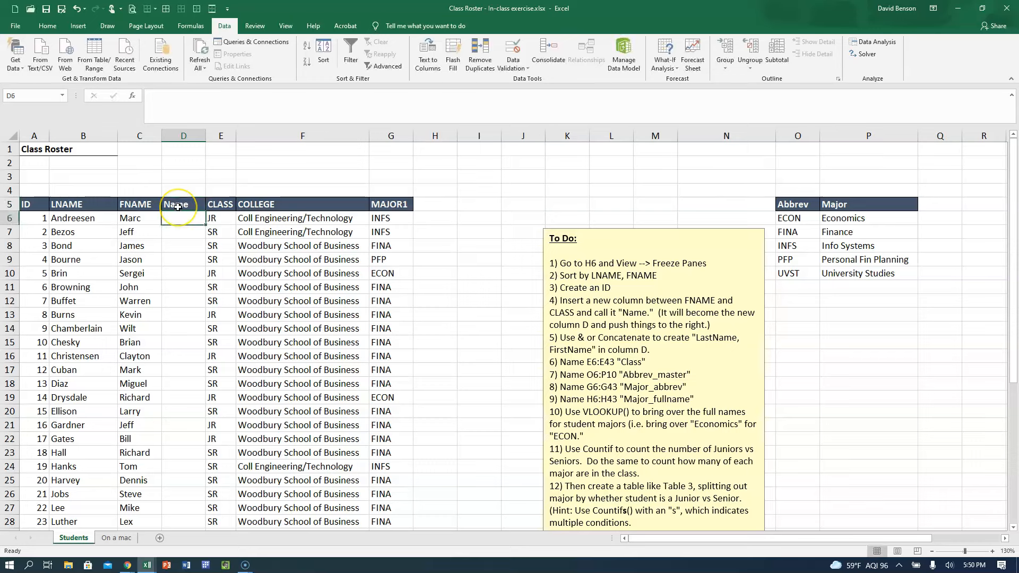
Widen the Name column and join the last and first names in D6 with =CONCATENATE(B6,C6).
{"action": "left_click_drag", "start_coordinate": [206, 136], "coordinate": [266, 133]}
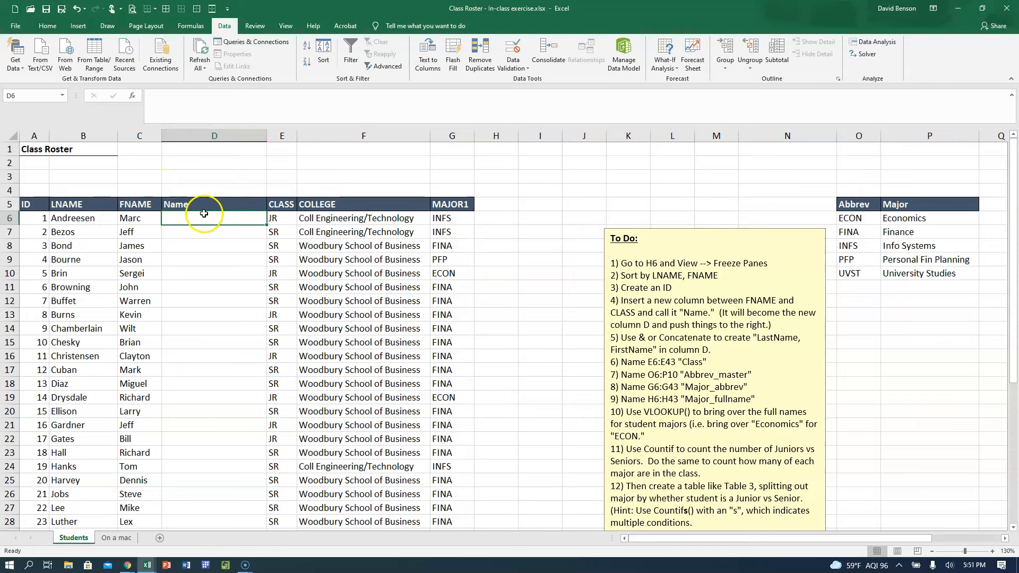
{"action": "type", "text": "=con"}
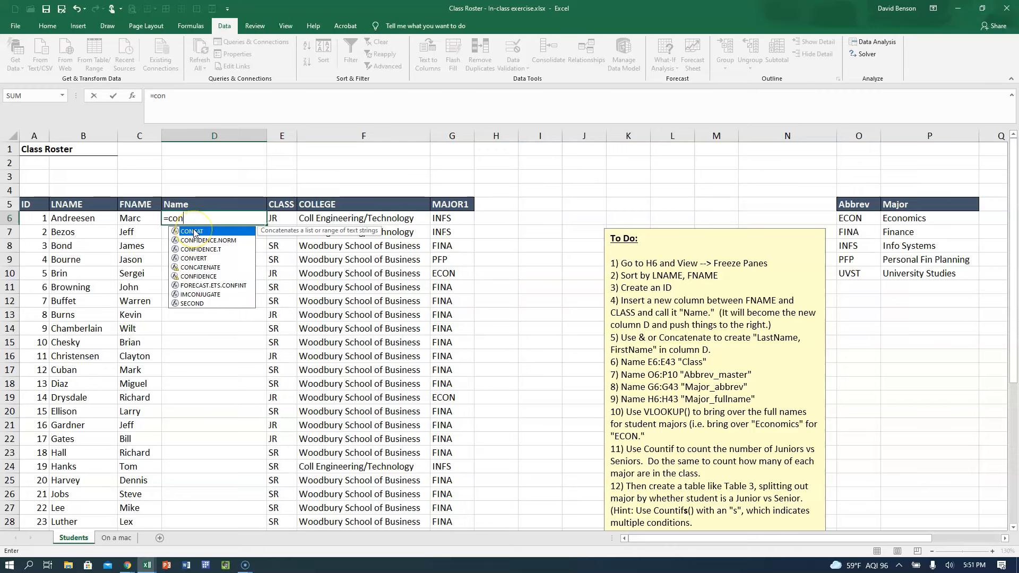
{"action": "double_click", "coordinate": [200, 267]}
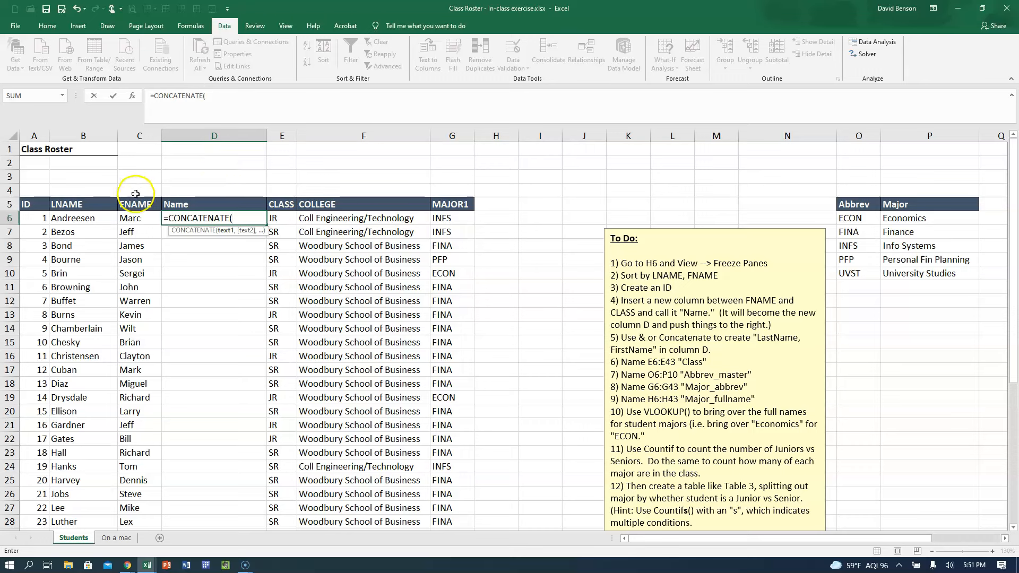
{"action": "left_click", "coordinate": [83, 219]}
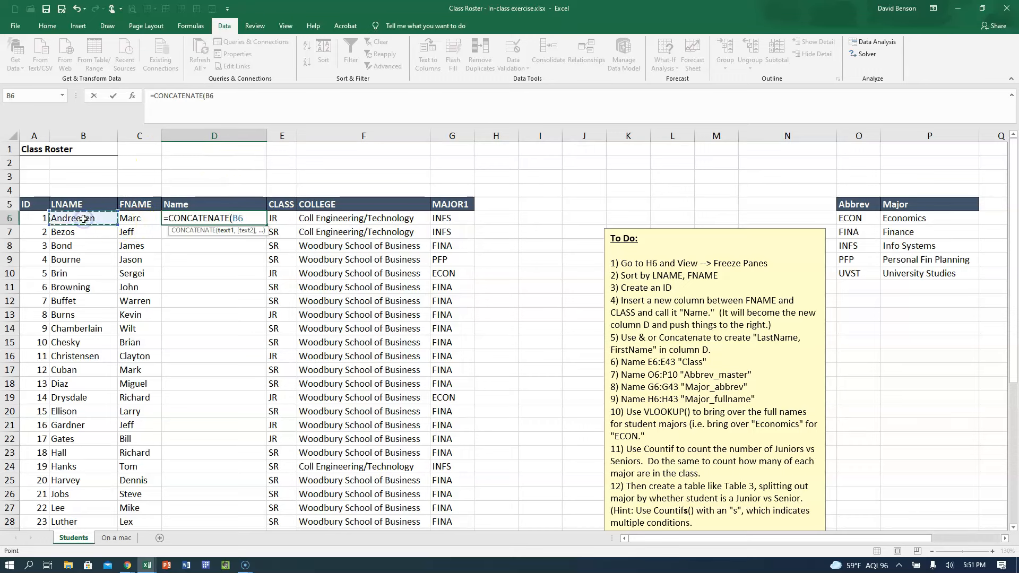
{"action": "type", "text": ","}
{"action": "left_click", "coordinate": [132, 219]}
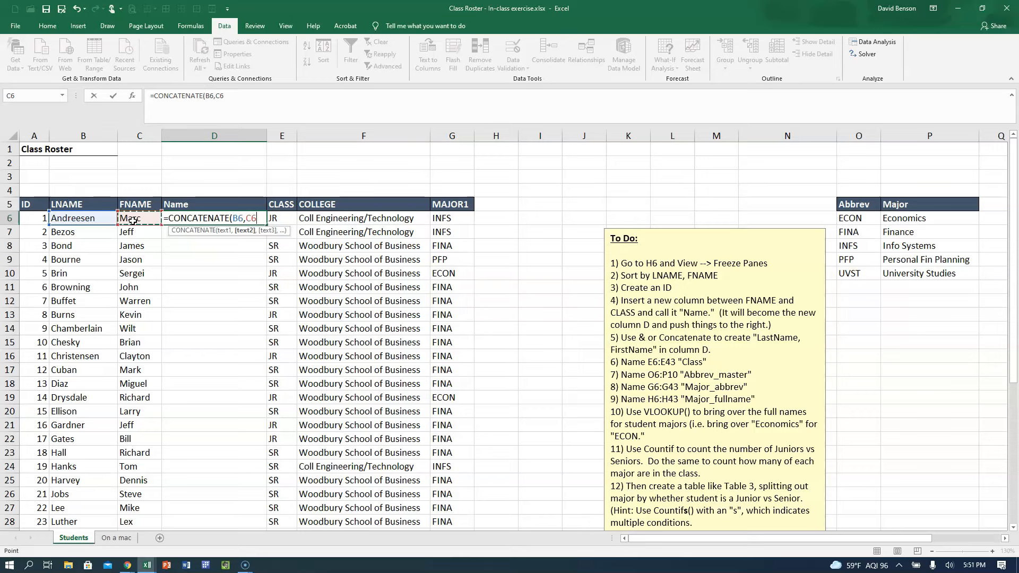
{"action": "type", "text": ")"}
{"action": "key", "text": "ctrl+Return"}
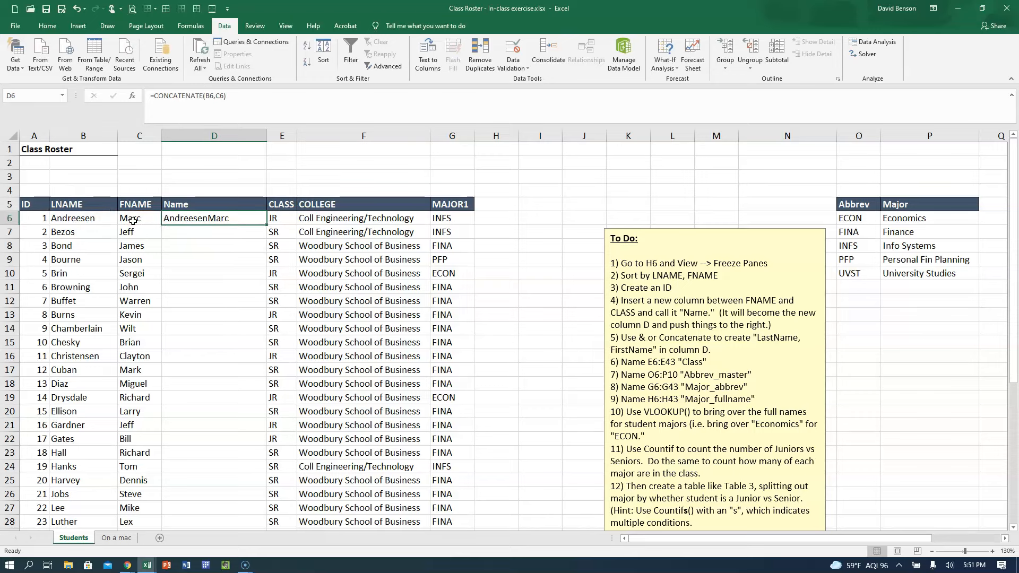
Add a quoted separator of blank spaces between the B6 and C6 arguments of D6's CONCATENATE formula.
{"action": "left_click", "coordinate": [214, 227]}
{"action": "left_click", "coordinate": [215, 98]}
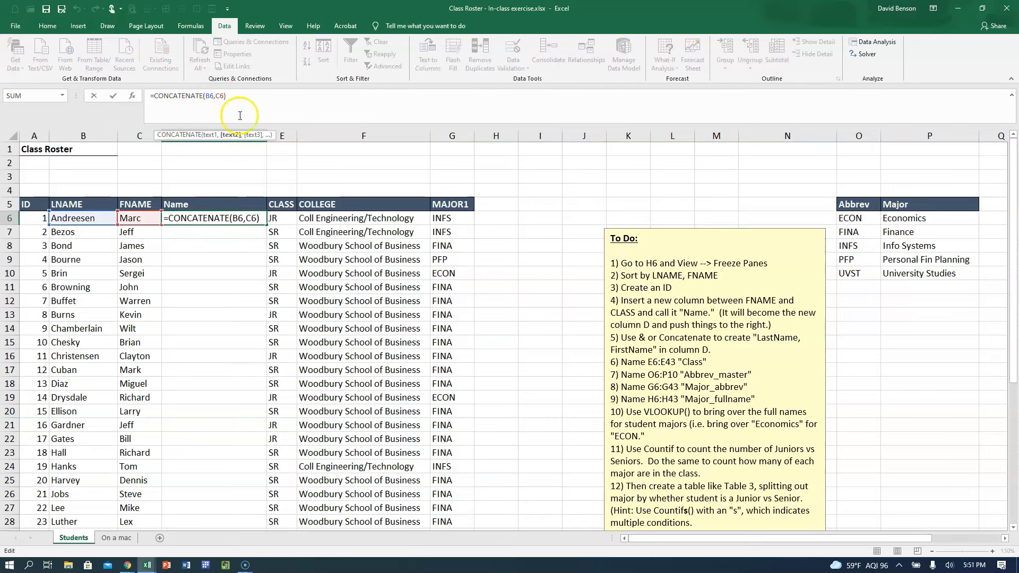
{"action": "key", "text": "Escape"}
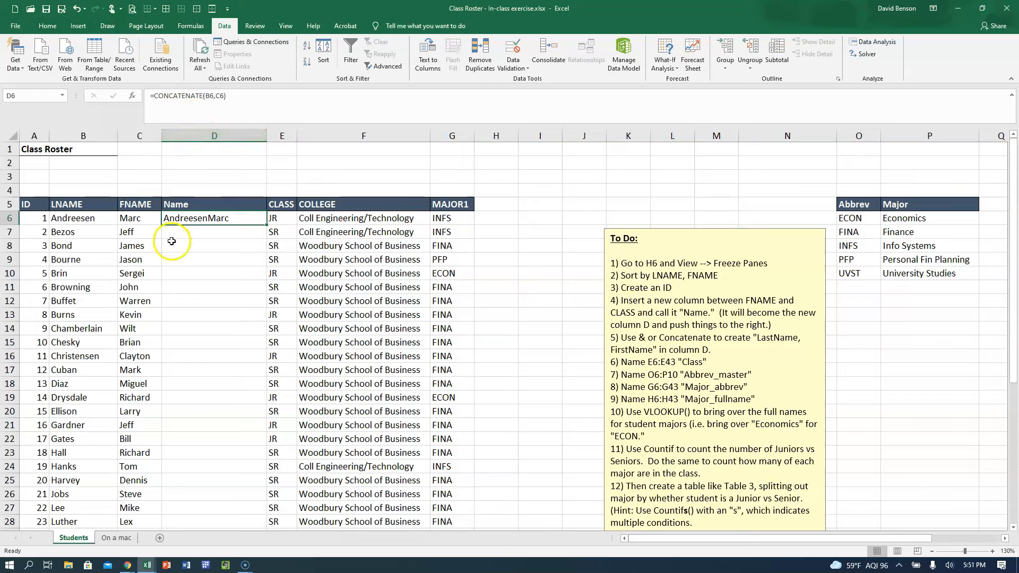
{"action": "left_click", "coordinate": [217, 96]}
{"action": "key", "text": "Right"}
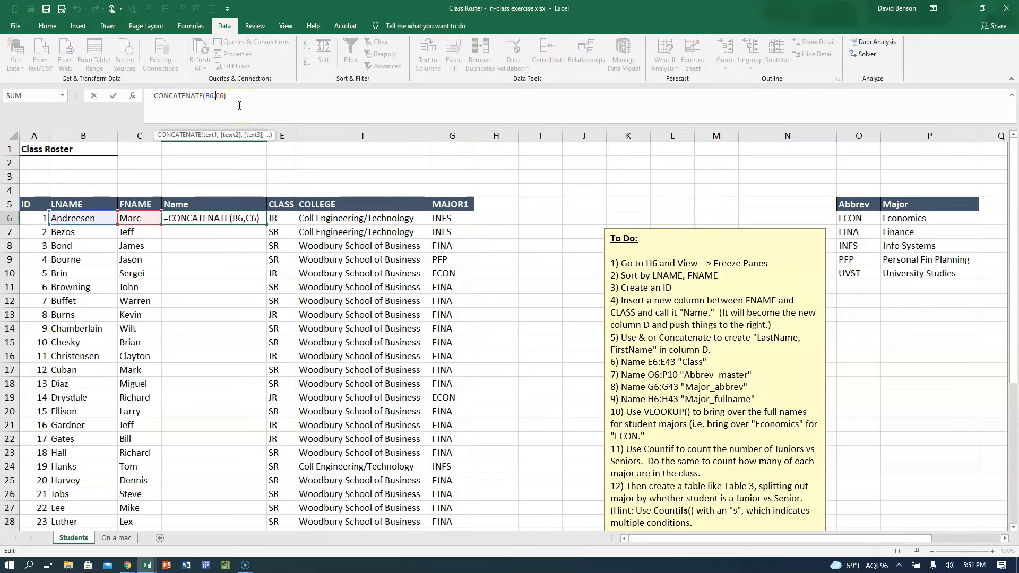
{"action": "type", "text": "\""}
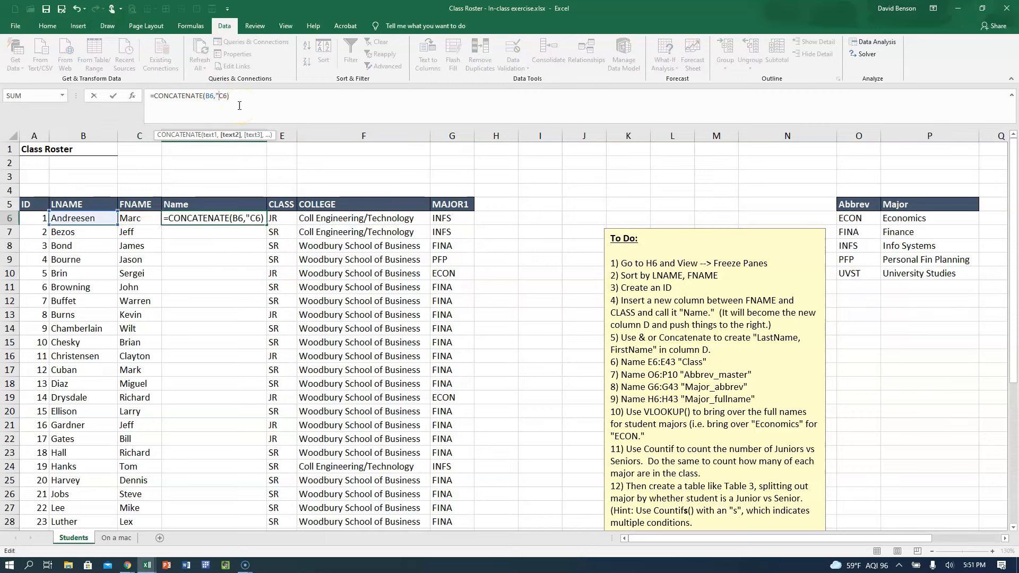
{"action": "type", "text": "  \","}
{"action": "key", "text": "ctrl+Return"}
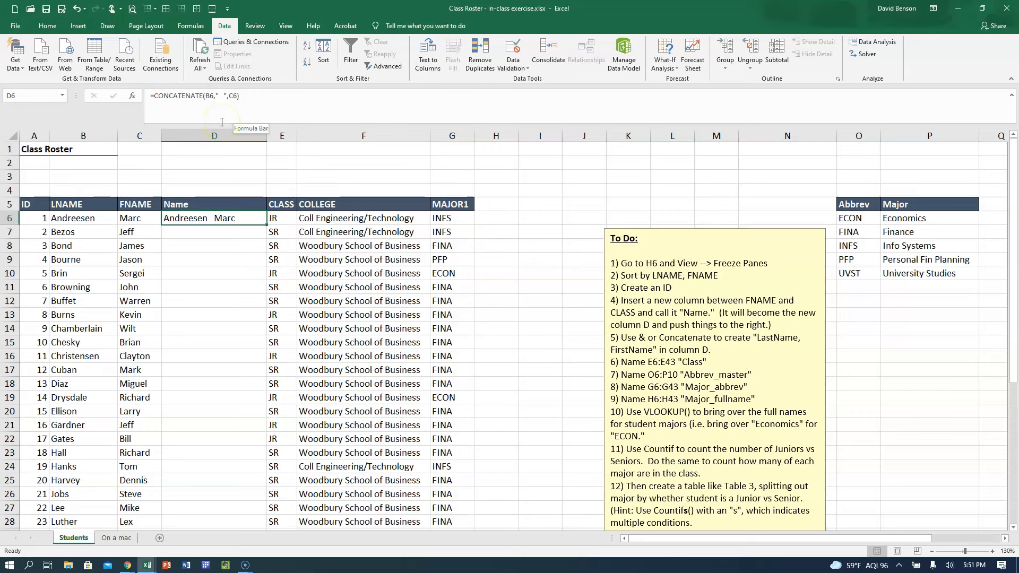
Reduce the quoted separator in D6's formula to a single space, giving =CONCATENATE(B6," ",C6).
{"action": "left_click", "coordinate": [223, 96]}
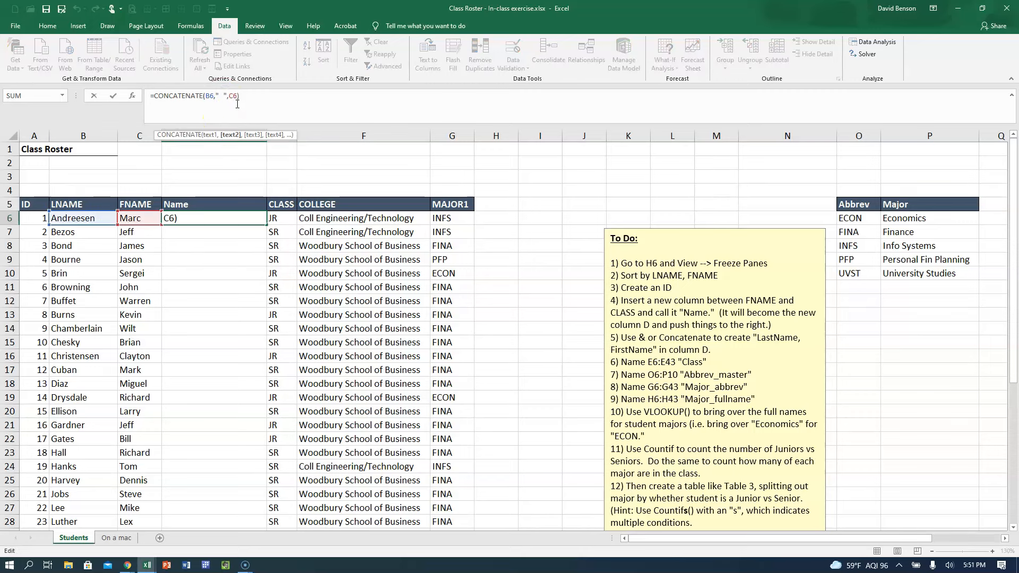
{"action": "key", "text": "Return"}
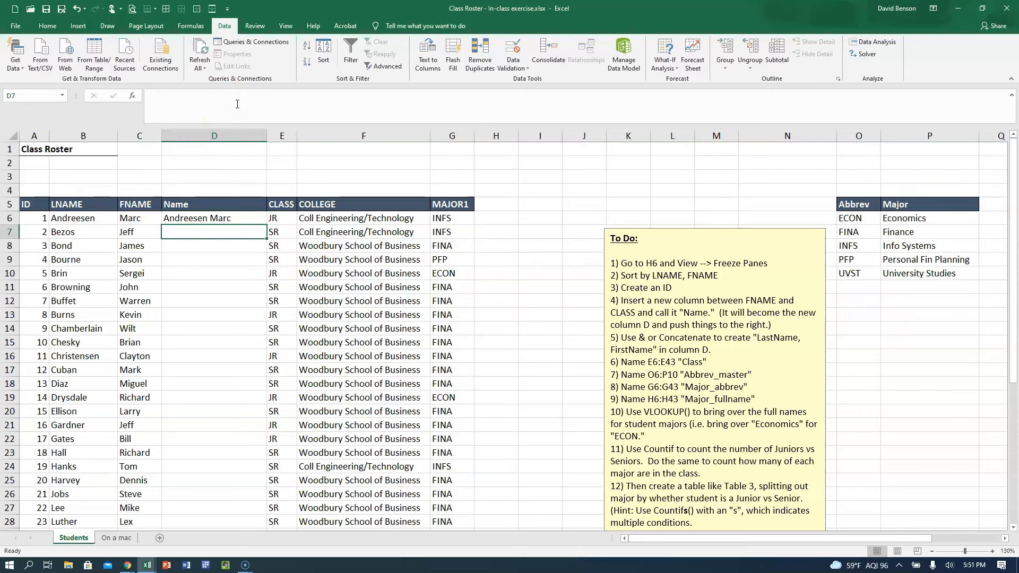
{"action": "key", "text": "Up"}
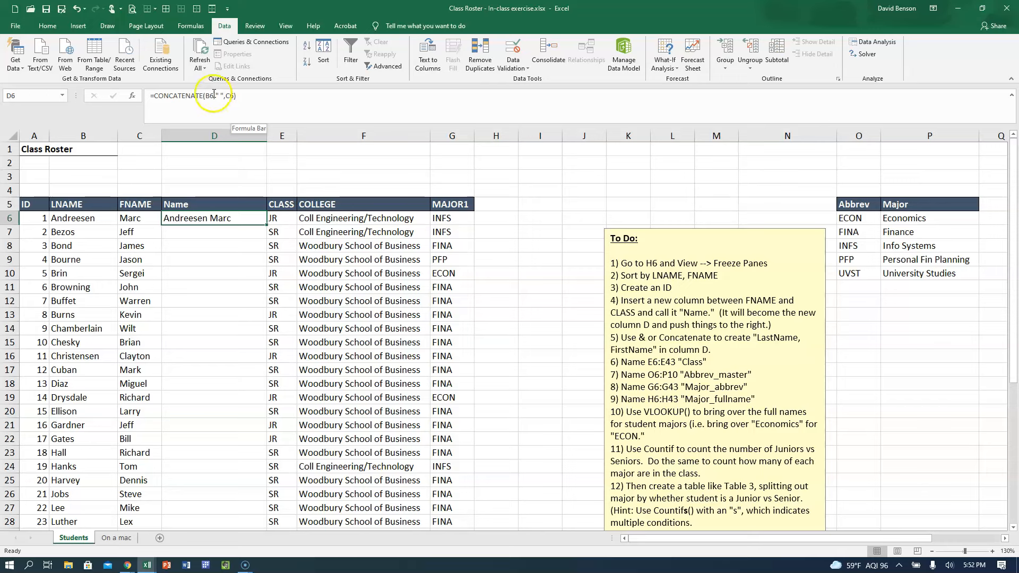
Put a semicolon before the space in D6's separator, giving =CONCATENATE(B6,"; ",C6).
{"action": "left_click", "coordinate": [217, 96]}
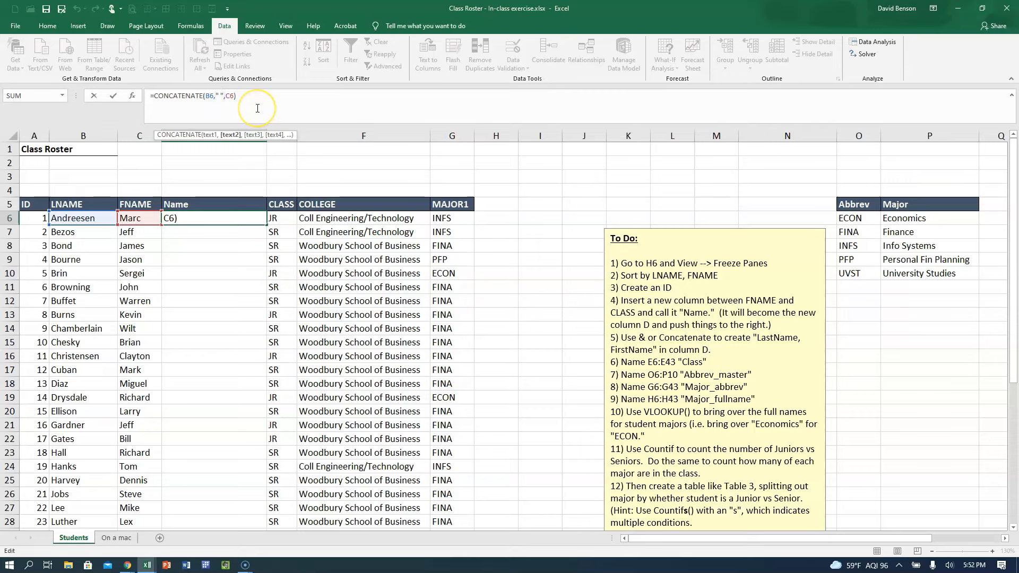
{"action": "key", "text": "Return"}
{"action": "key", "text": "Up"}
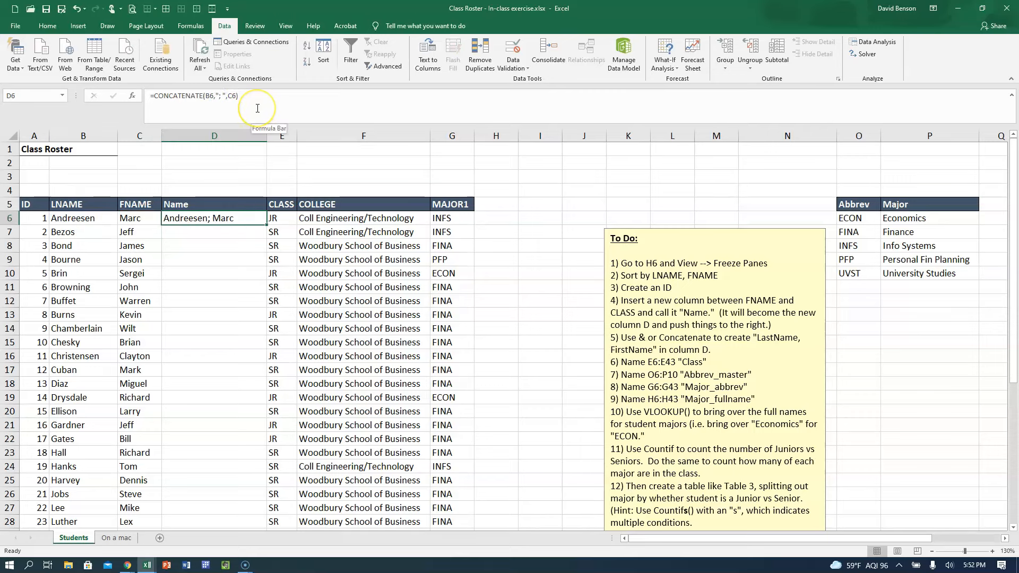
Use a comma and a space as D6's separator, giving =CONCATENATE(B6,", ",C6).
{"action": "left_click", "coordinate": [221, 96]}
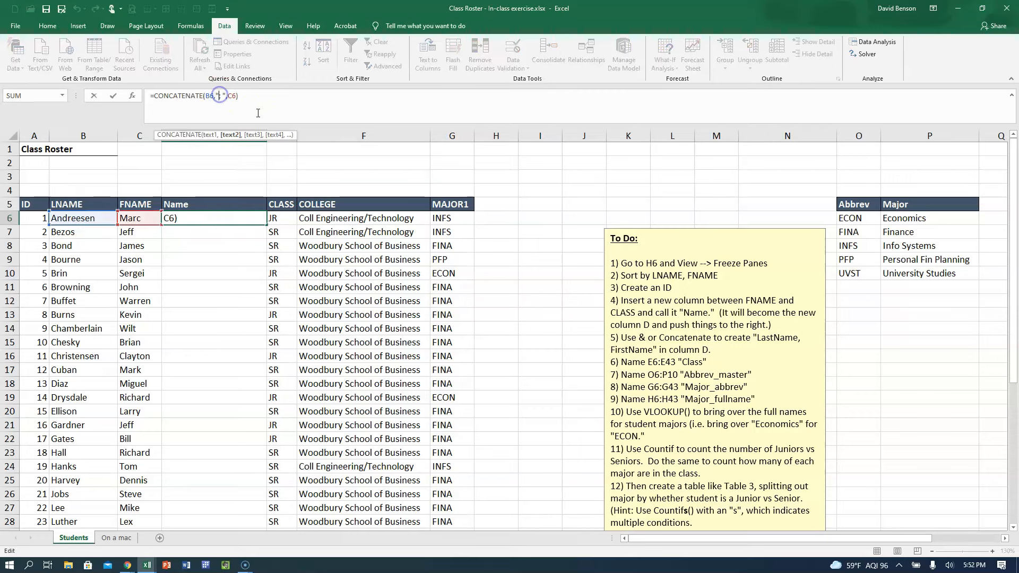
{"action": "key", "text": "BackSpace"}
{"action": "type", "text": ","}
{"action": "key", "text": "Return"}
{"action": "key", "text": "Up"}
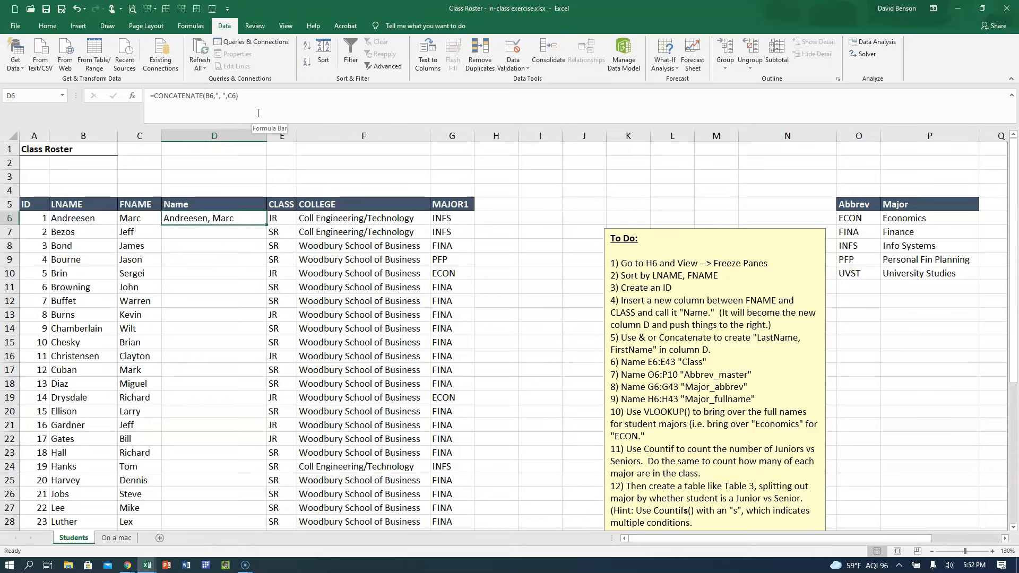
Review the arguments, quoted separator and dividing commas in D6's CONCATENATE formula, leaving the formula as it is.
{"action": "left_click", "coordinate": [232, 97]}
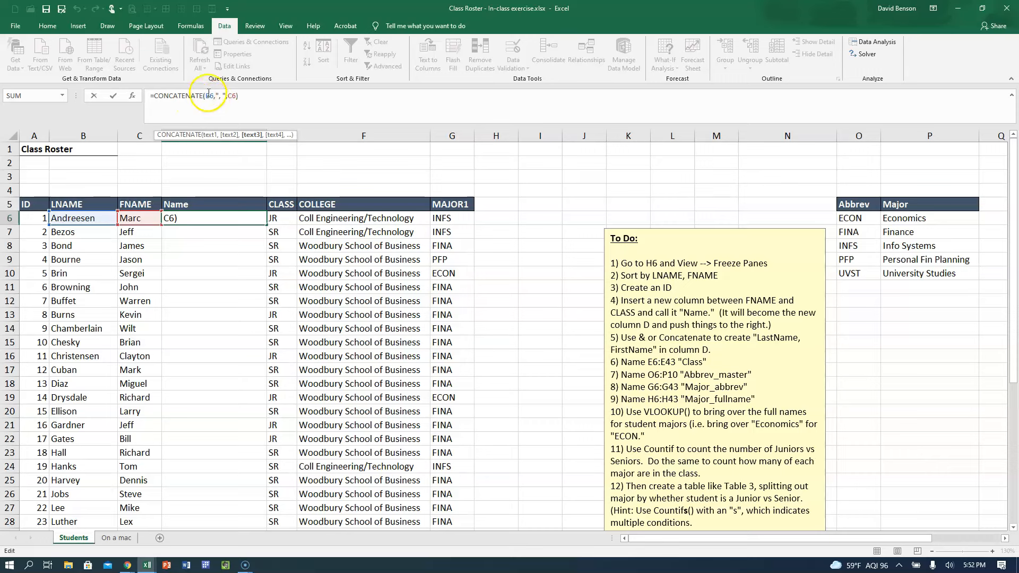
{"action": "left_click", "coordinate": [212, 97]}
{"action": "type", "text": ","}
{"action": "left_click", "coordinate": [230, 95]}
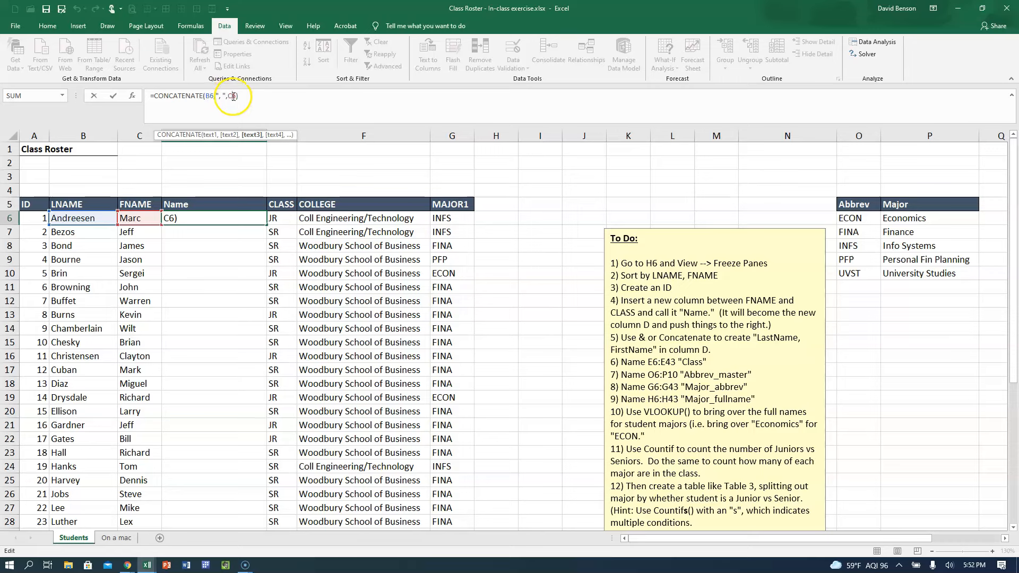
{"action": "left_click", "coordinate": [218, 96]}
{"action": "key", "text": "Return"}
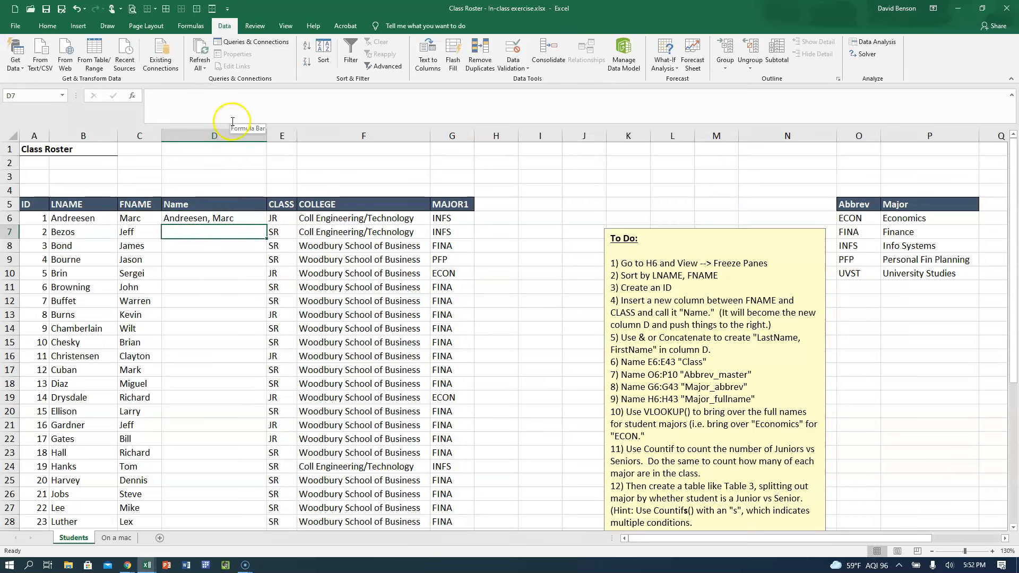
Auto-fill the combined-name formula from D6 down to row 43 and check the end of the column.
{"action": "left_click", "coordinate": [215, 218]}
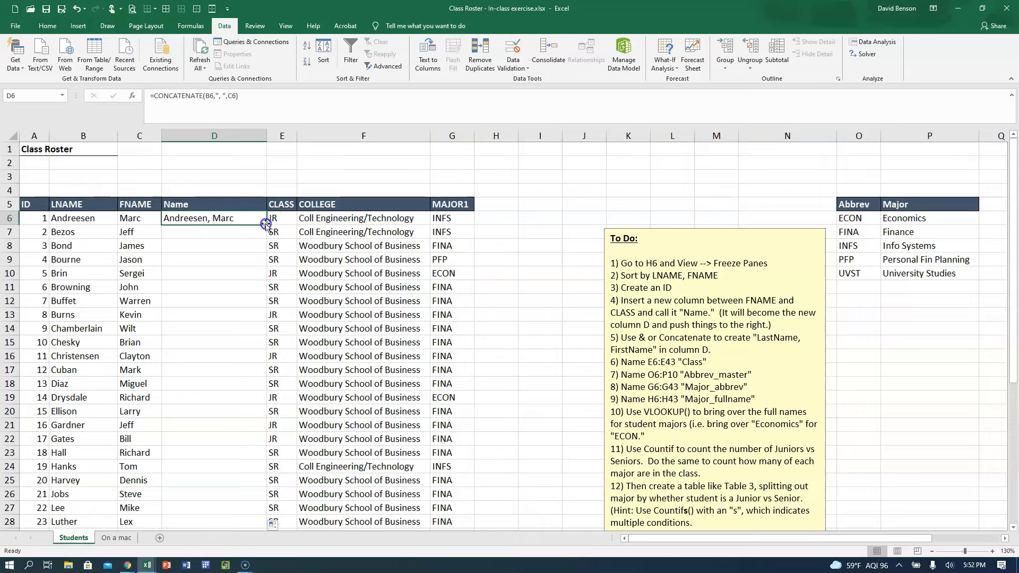
{"action": "double_click", "coordinate": [266, 223]}
{"action": "scroll", "coordinate": [239, 331], "scroll_direction": "down", "scroll_amount": 7}
{"action": "scroll", "coordinate": [240, 331], "scroll_direction": "down", "scroll_amount": 1}
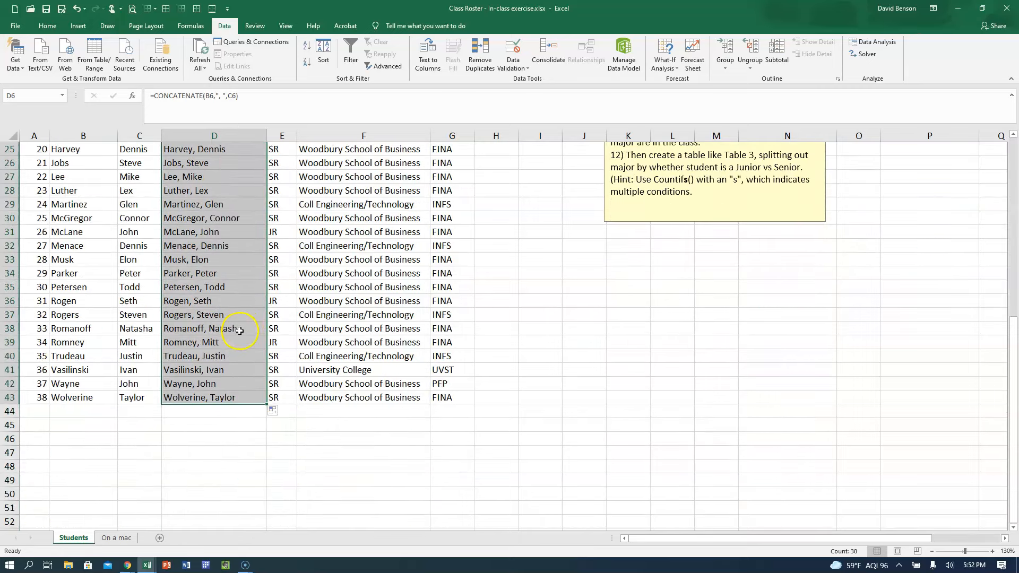
Check the combined-name formula in D40 against the last name in B40, leaving the formula as it is.
{"action": "left_click", "coordinate": [217, 356]}
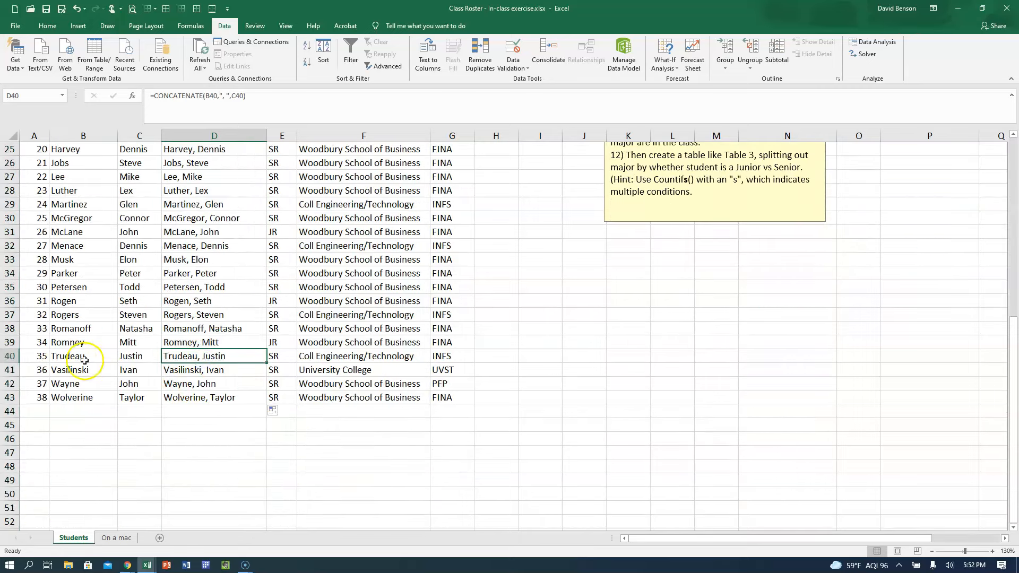
{"action": "left_click", "coordinate": [83, 356]}
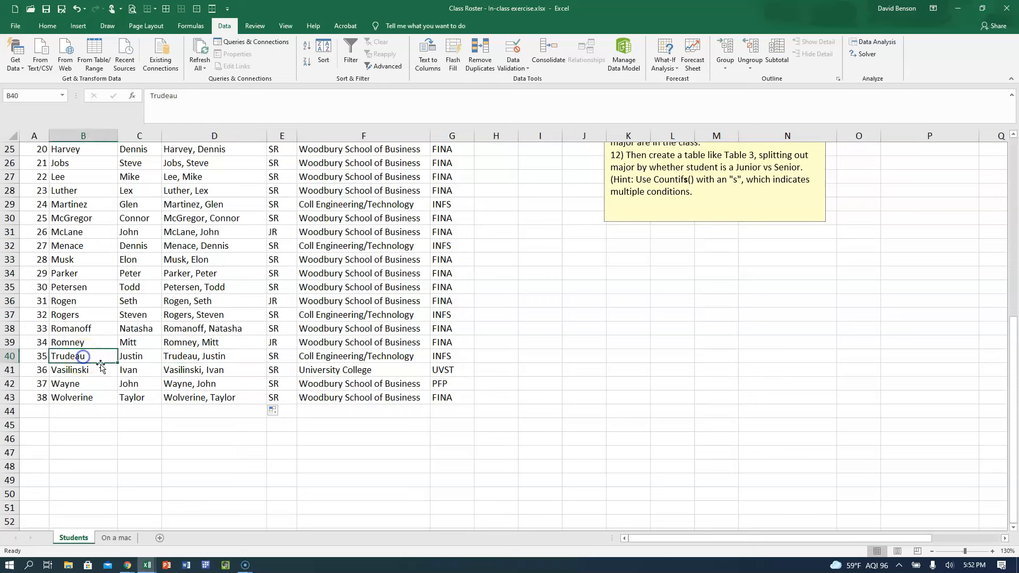
{"action": "left_click", "coordinate": [186, 354]}
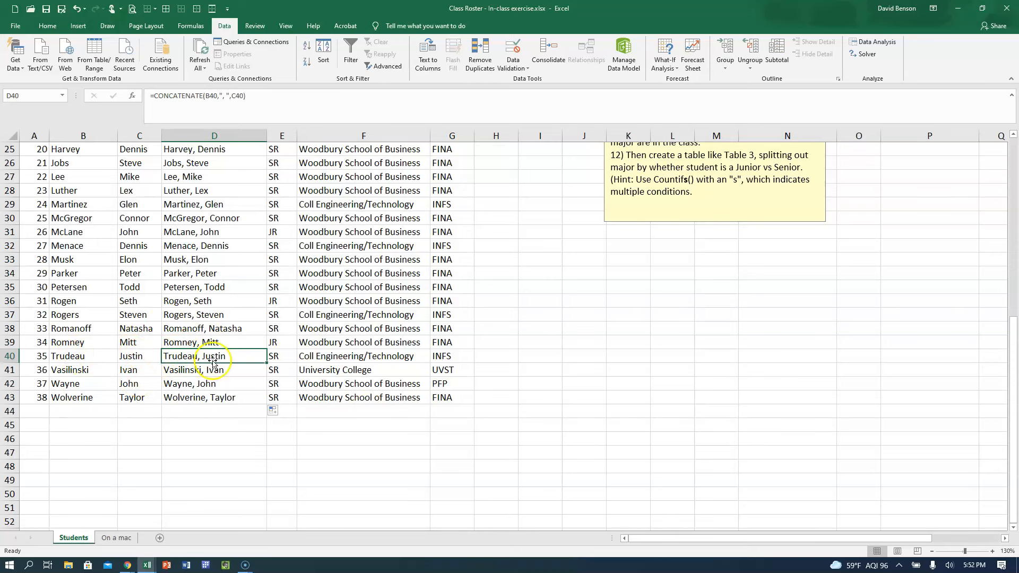
{"action": "left_click", "coordinate": [180, 95]}
{"action": "left_click", "coordinate": [243, 357]}
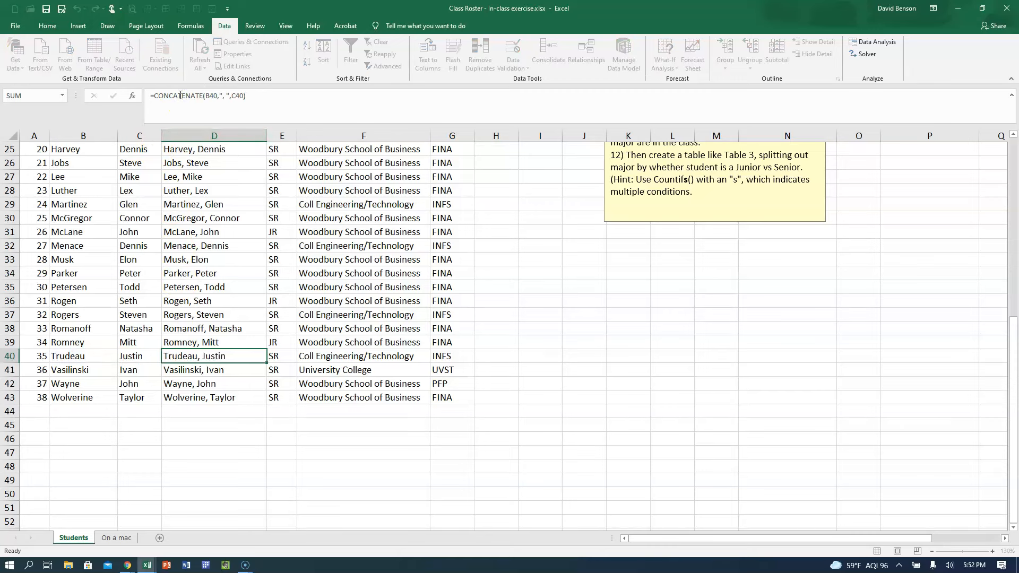
{"action": "scroll", "coordinate": [245, 365], "scroll_direction": "up", "scroll_amount": 8}
{"action": "left_click", "coordinate": [236, 261]}
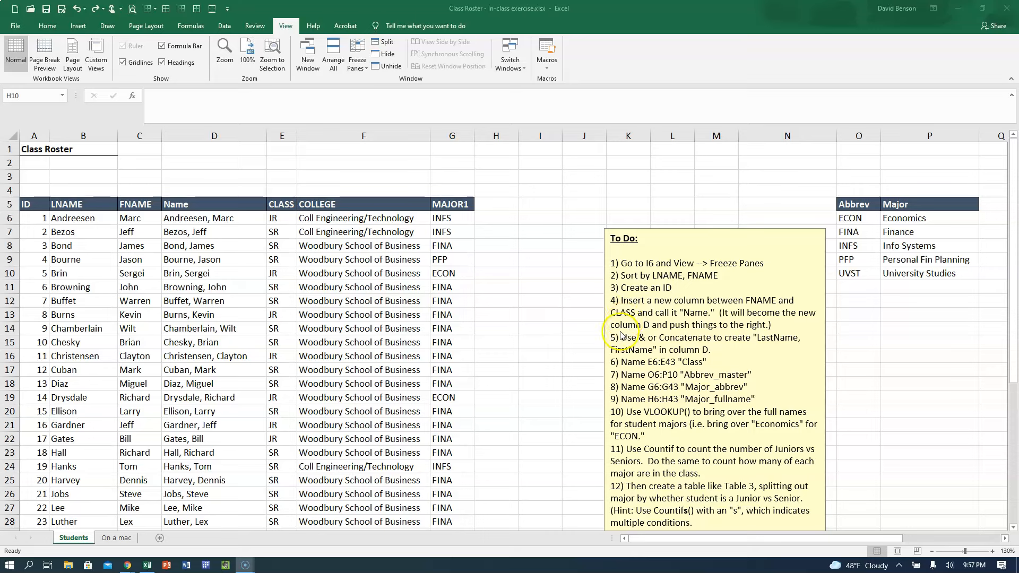
Add the header "Major" in H5 and widen column H slightly.
{"action": "left_click", "coordinate": [398, 287]}
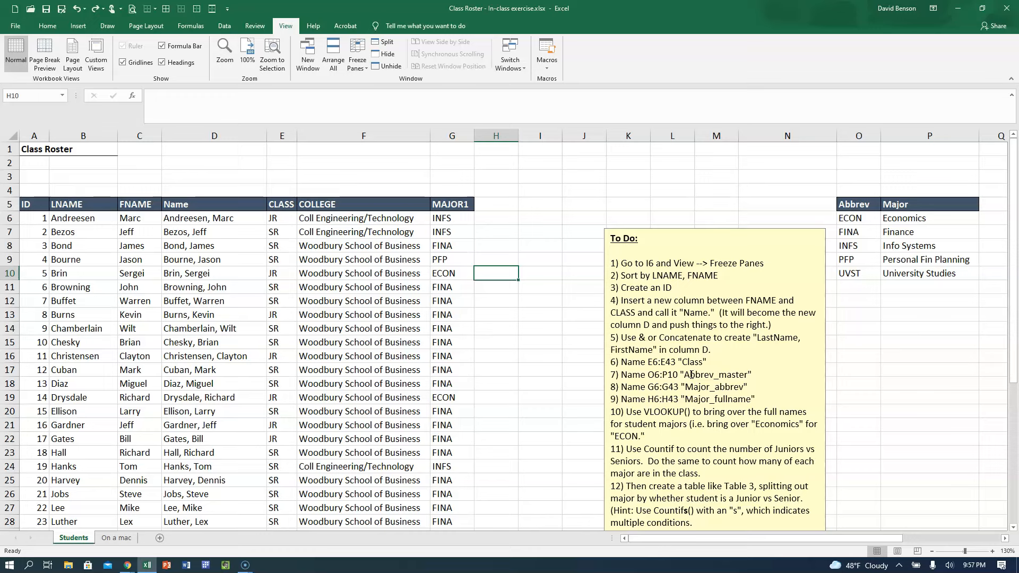
{"action": "left_click", "coordinate": [501, 203]}
{"action": "type", "text": "Major"}
{"action": "key", "text": "Return"}
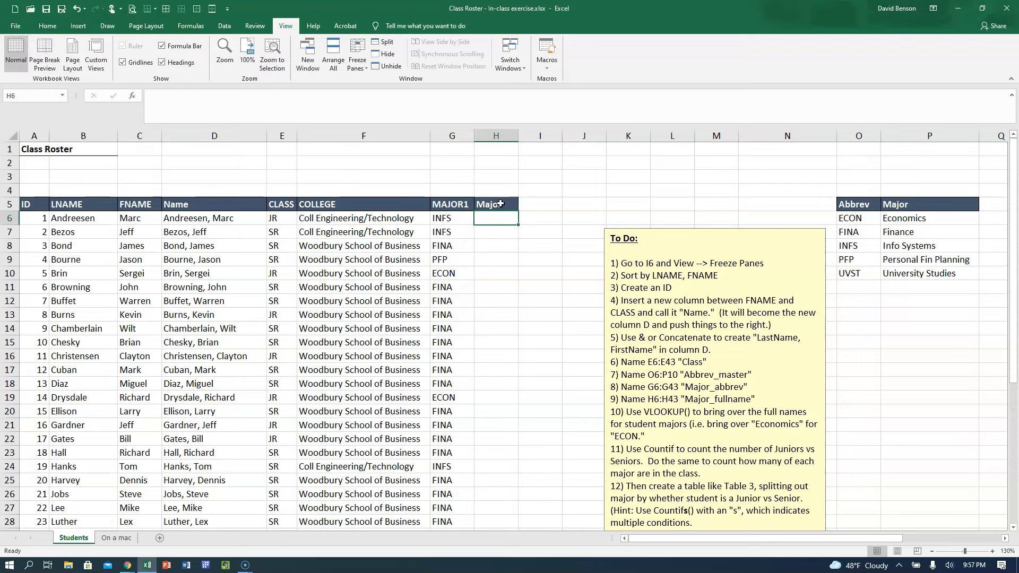
{"action": "left_click_drag", "start_coordinate": [520, 136], "coordinate": [528, 136]}
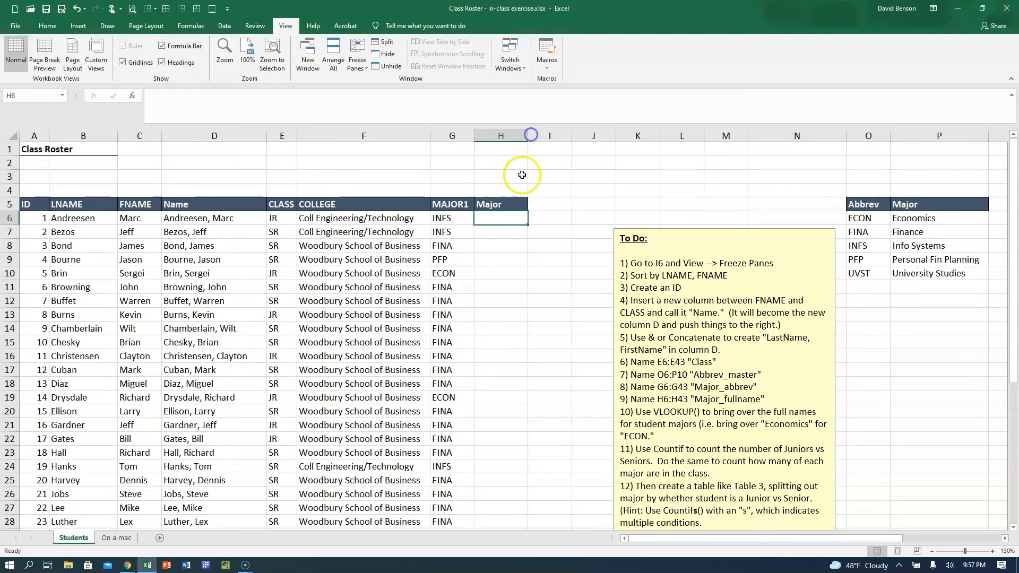
Compare the major abbreviation in G6 with the matching full major name in the lookup table at P8.
{"action": "left_click", "coordinate": [436, 221]}
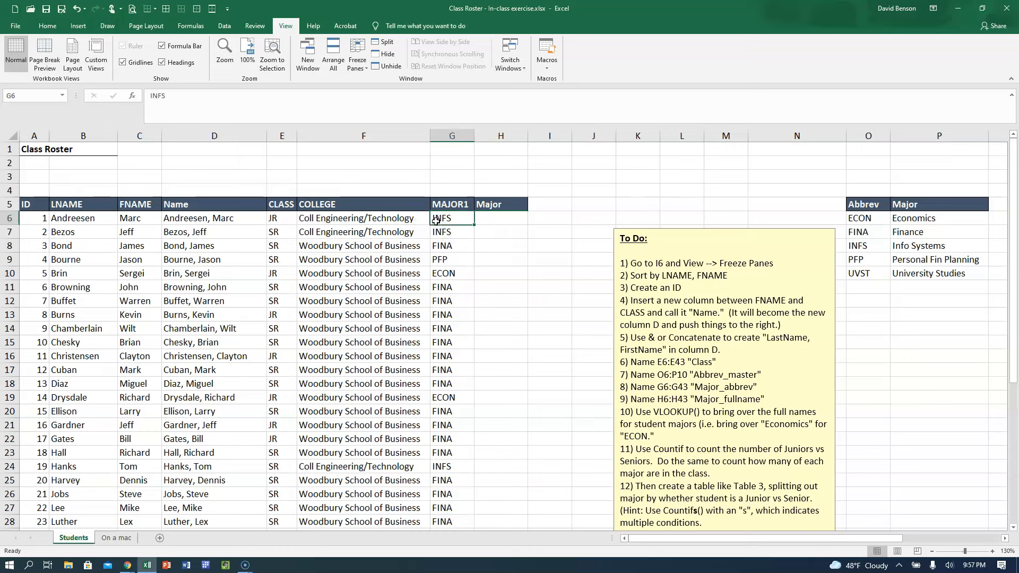
{"action": "left_click", "coordinate": [908, 245]}
{"action": "left_click", "coordinate": [388, 221]}
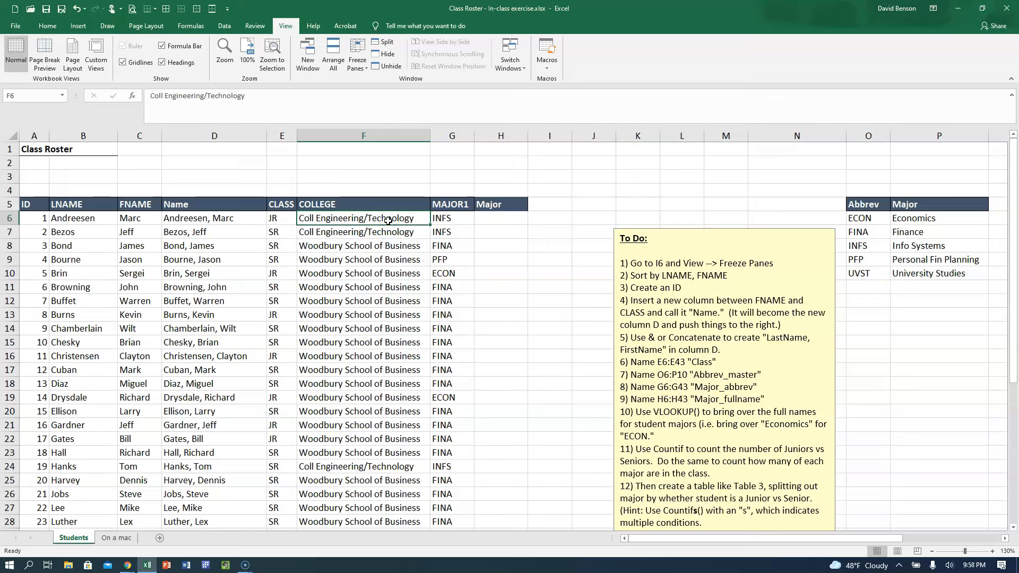
Starting from E6, jump between the data edges along row 6 out to the sheet's last column and return to A6.
{"action": "left_click", "coordinate": [275, 219]}
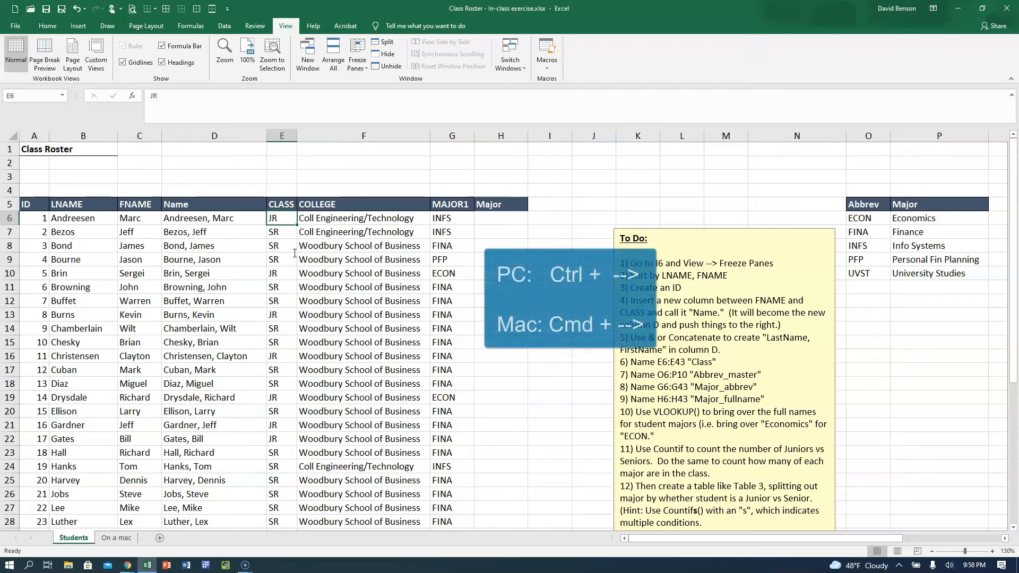
{"action": "key", "text": "ctrl+Left"}
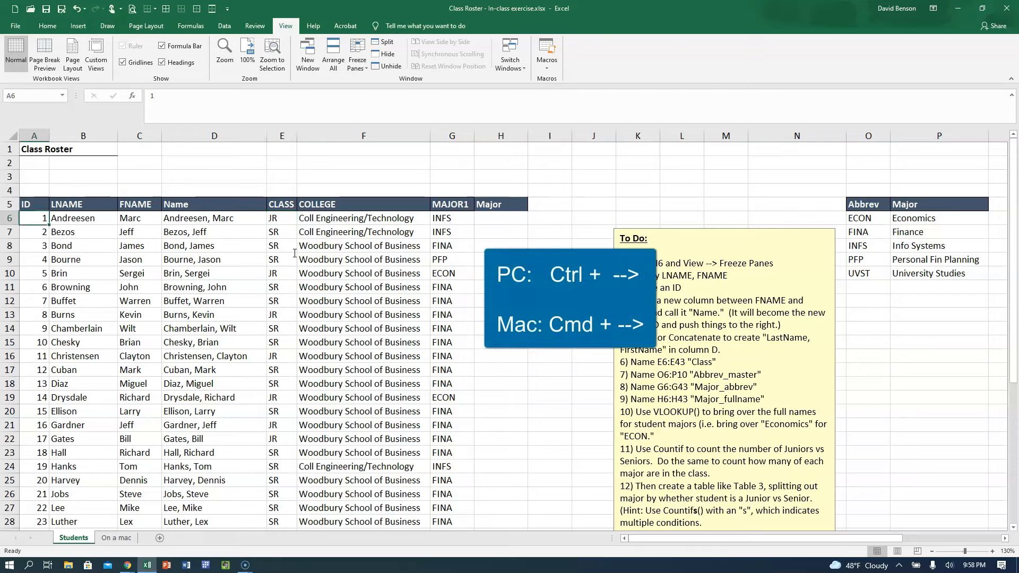
{"action": "key", "text": "ctrl+Right"}
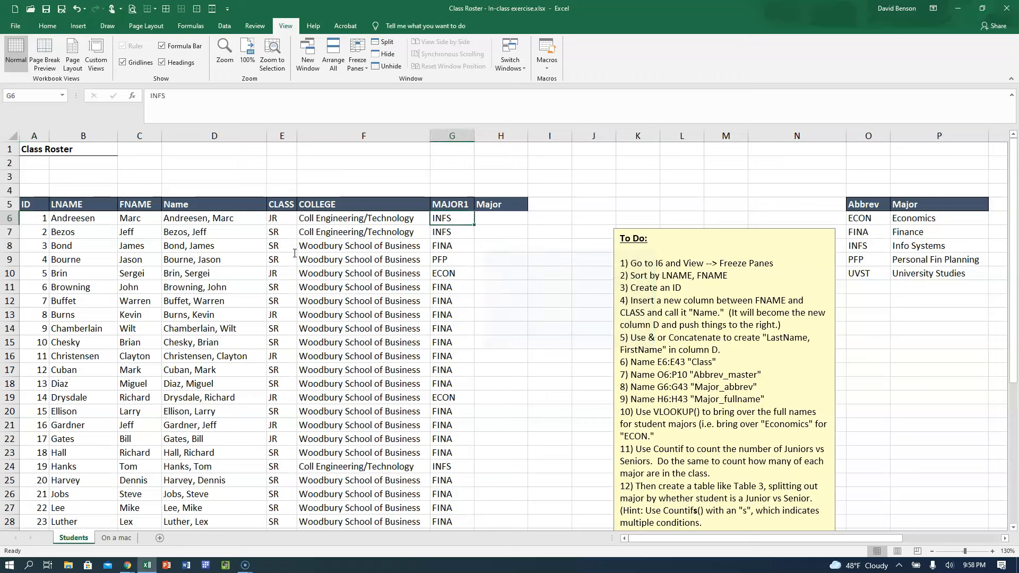
{"action": "key", "text": "ctrl+Right"}
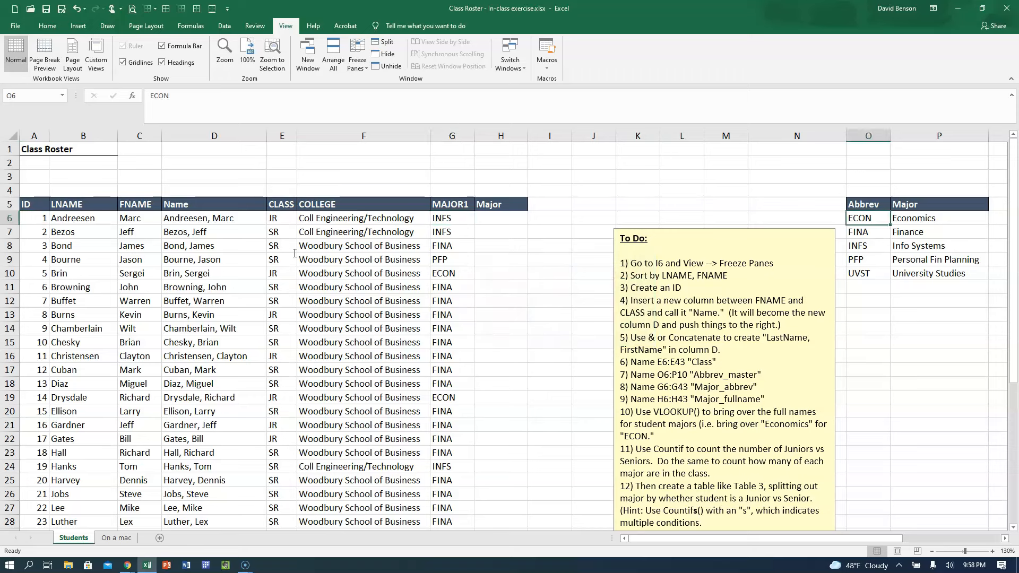
{"action": "key", "text": "ctrl+Left"}
{"action": "key", "text": "Left"}
{"action": "key", "text": "Left"}
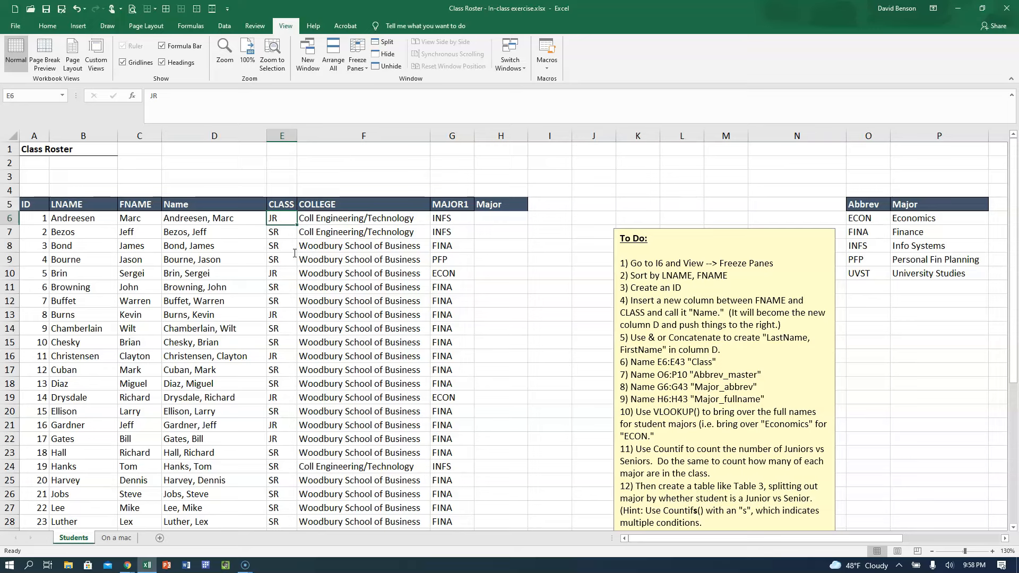
{"action": "key", "text": "ctrl+Right"}
{"action": "key", "text": "ctrl+Right"}
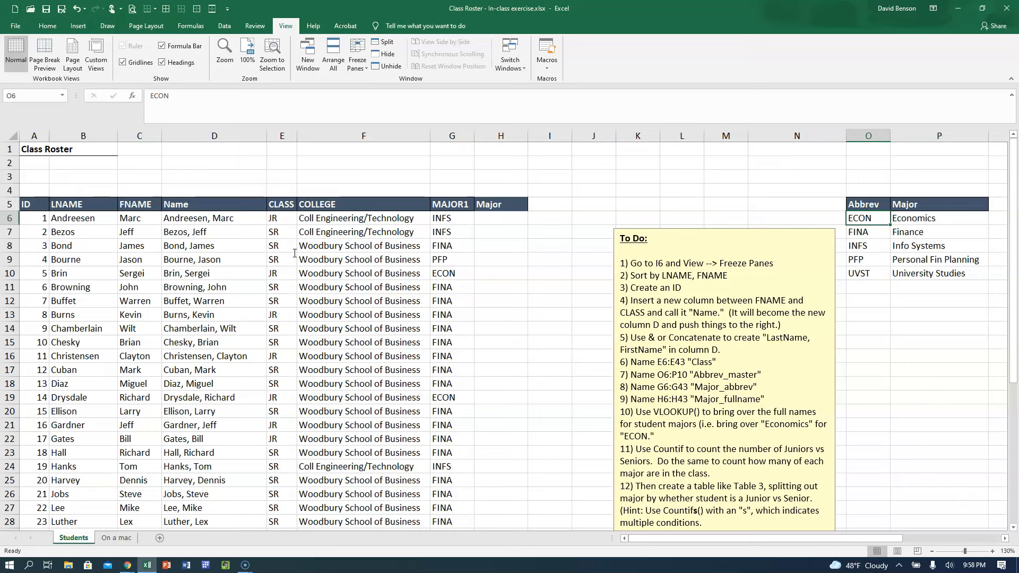
{"action": "key", "text": "Right"}
{"action": "key", "text": "ctrl+Right"}
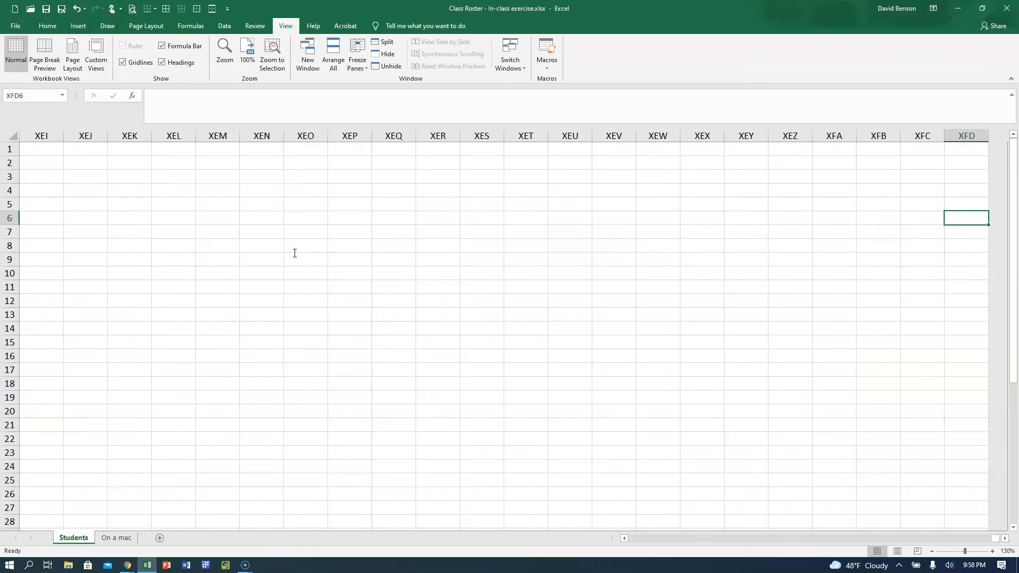
{"action": "key", "text": "ctrl+Left"}
{"action": "key", "text": "Home"}
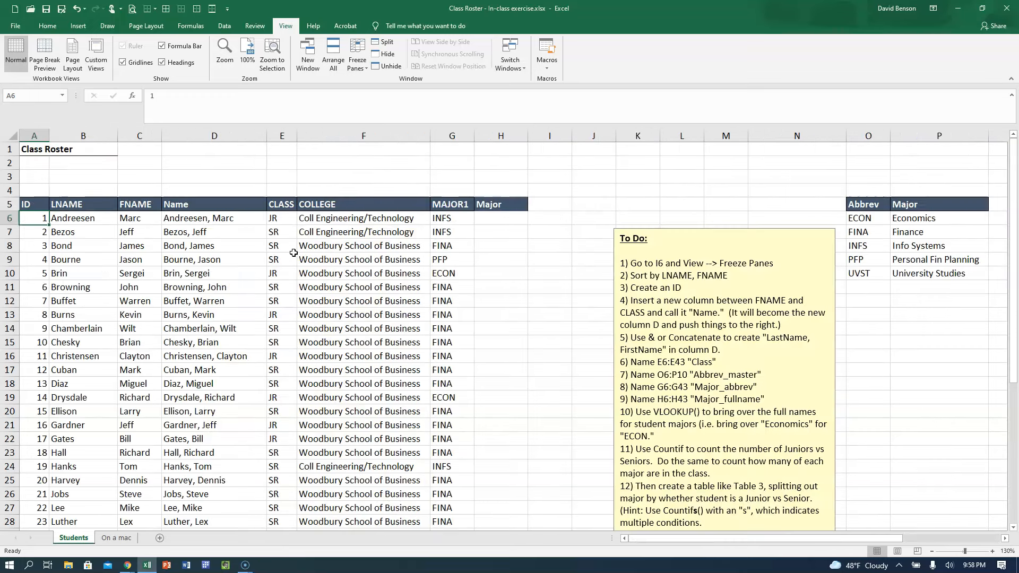
From E6, jump to the last entry of the CLASS column and on to the sheet's last row.
{"action": "key", "text": "Right"}
{"action": "key", "text": "Right"}
{"action": "key", "text": "Right"}
{"action": "key", "text": "Right"}
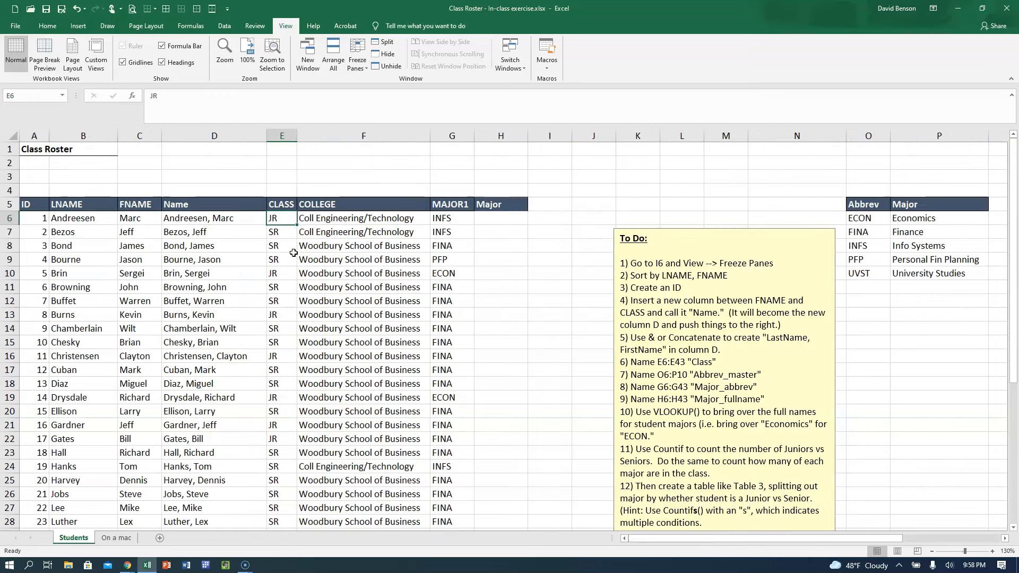
{"action": "key", "text": "ctrl+Down"}
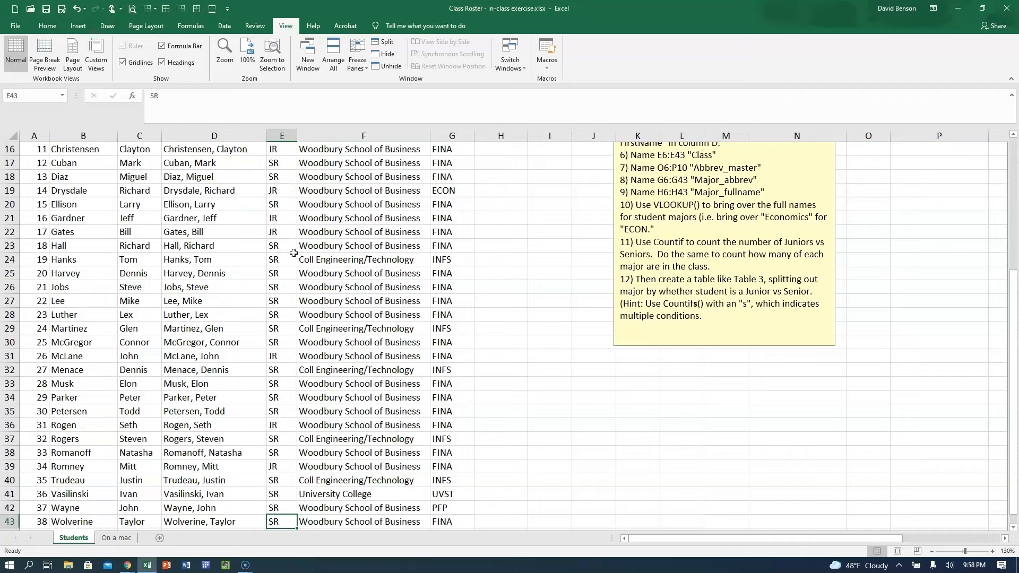
{"action": "key", "text": "Down"}
{"action": "key", "text": "ctrl+Down"}
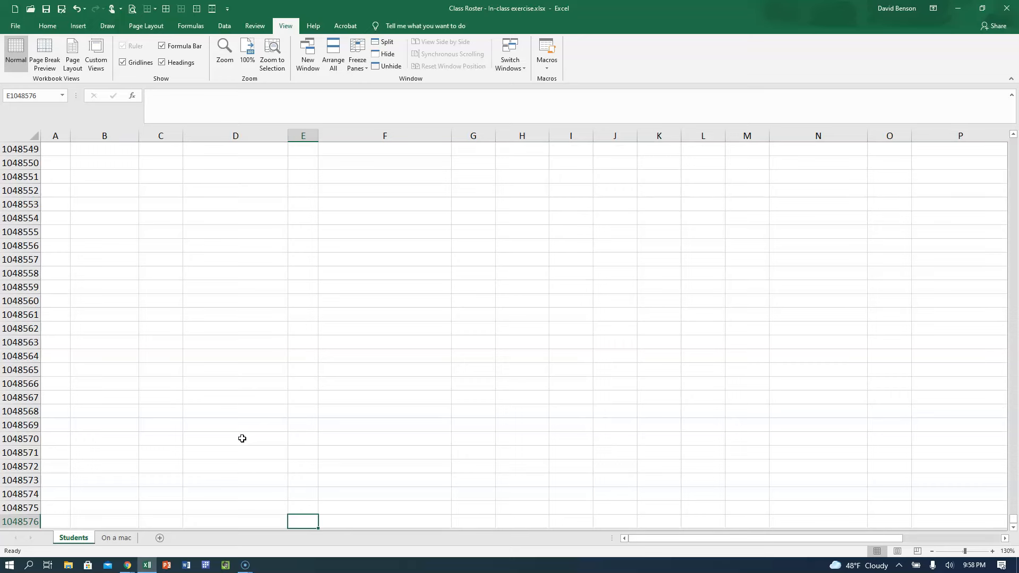
Return from the sheet's last row to E6, bringing the rows above the roster header back into view.
{"action": "key", "text": "ctrl+Up"}
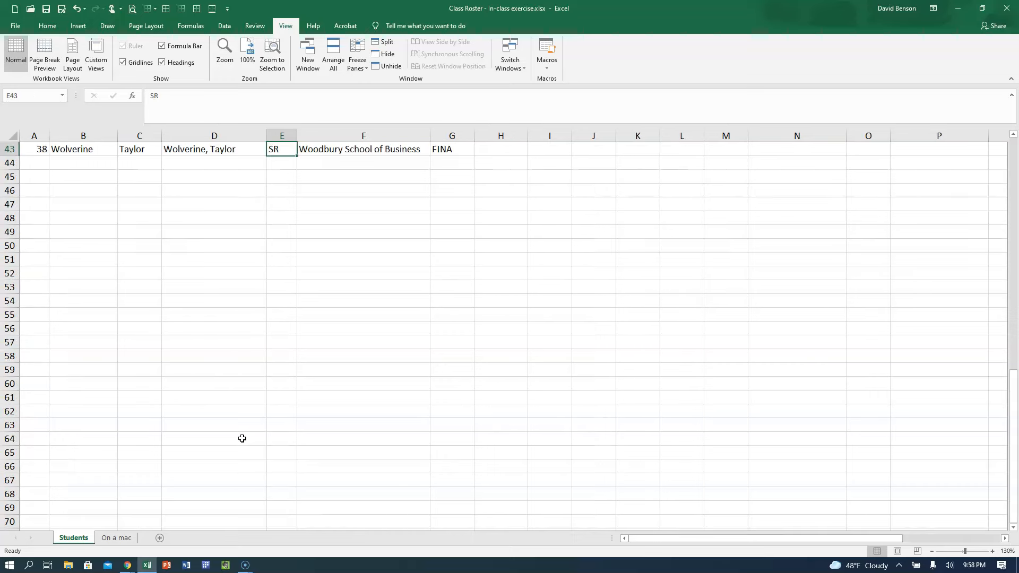
{"action": "key", "text": "ctrl+Up"}
{"action": "key", "text": "Down"}
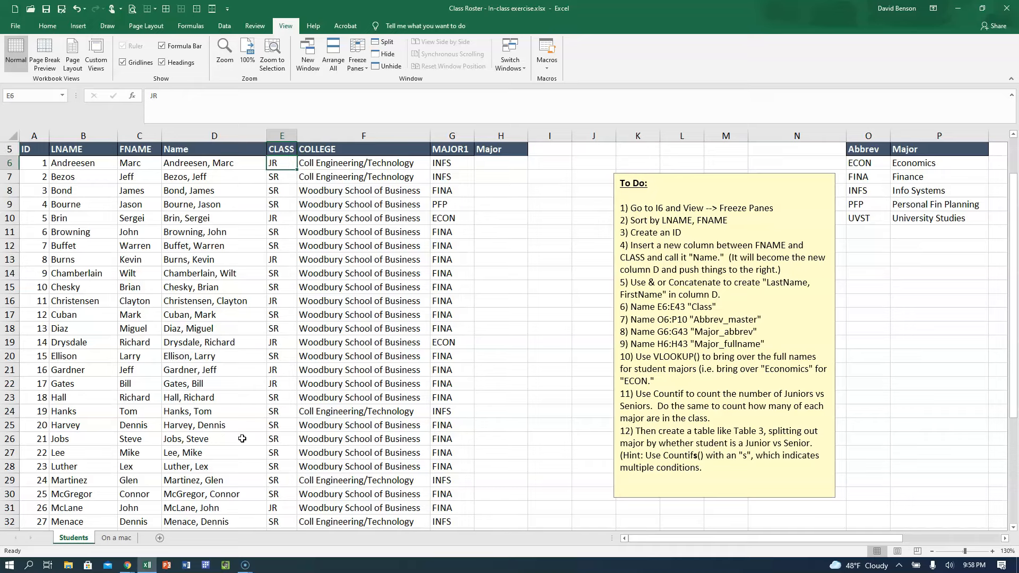
{"action": "key", "text": "Up"}
{"action": "key", "text": "Up"}
{"action": "key", "text": "Up"}
{"action": "key", "text": "Up"}
{"action": "key", "text": "Up"}
{"action": "key", "text": "Down"}
{"action": "key", "text": "Down"}
{"action": "key", "text": "Down"}
{"action": "key", "text": "Down"}
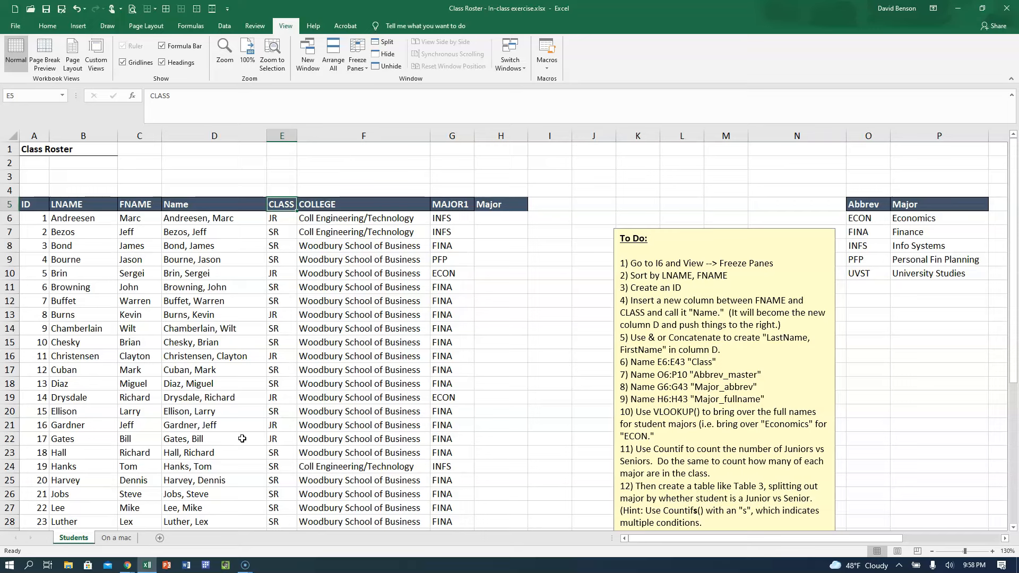
{"action": "key", "text": "Down"}
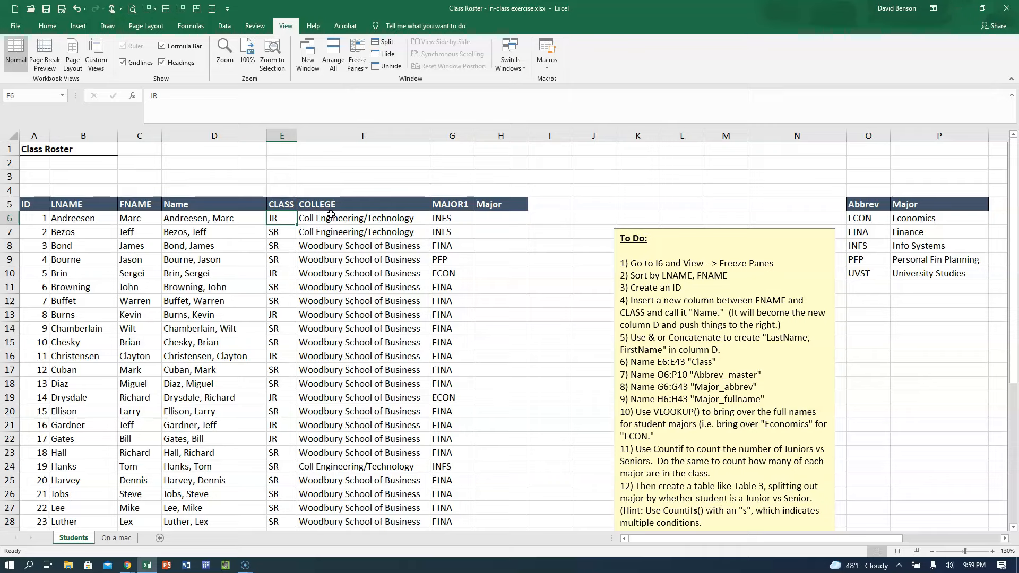
Extend the selection cell by cell from E6 down to E43, and go back to E6 alone.
{"action": "key", "text": "shift+Down"}
{"action": "key", "text": "shift+Down"}
{"action": "key", "text": "shift+Down"}
{"action": "key", "text": "shift+Down"}
{"action": "key", "text": "shift+Down"}
{"action": "key", "text": "shift+Down"}
{"action": "key", "text": "shift+Down"}
{"action": "key", "text": "shift+Down"}
{"action": "key", "text": "shift+Down"}
{"action": "key", "text": "shift+Down"}
{"action": "key", "text": "shift+Down"}
{"action": "key", "text": "shift+Down"}
{"action": "key", "text": "shift+Down"}
{"action": "key", "text": "shift+Down"}
{"action": "key", "text": "shift+Down"}
{"action": "key", "text": "shift+Down"}
{"action": "key", "text": "shift+Down"}
{"action": "key", "text": "shift+Down"}
{"action": "key", "text": "shift+Down"}
{"action": "key", "text": "shift+Down"}
{"action": "key", "text": "shift+Down"}
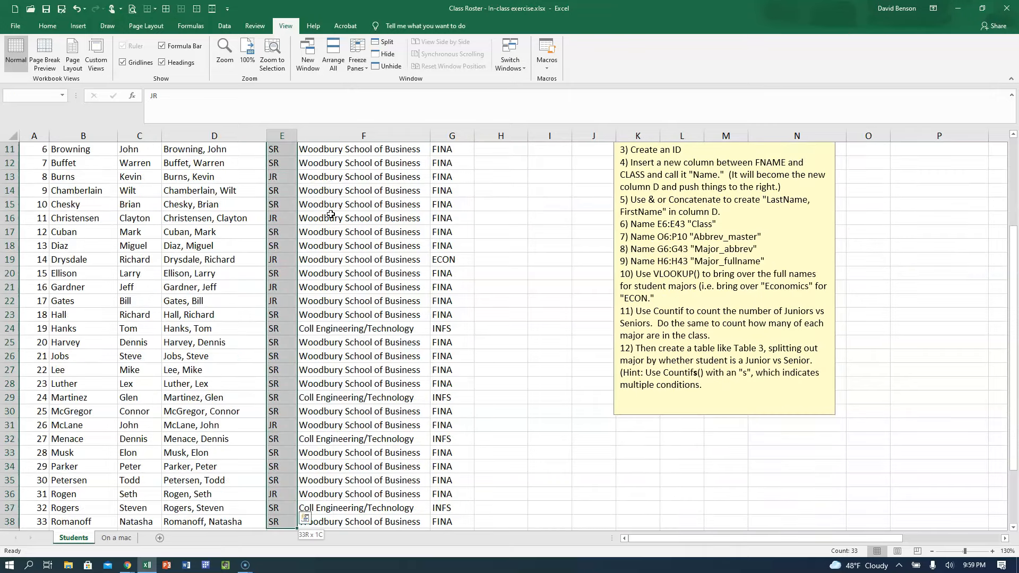
{"action": "key", "text": "shift+Down"}
{"action": "key", "text": "shift+Down"}
{"action": "key", "text": "shift+Down"}
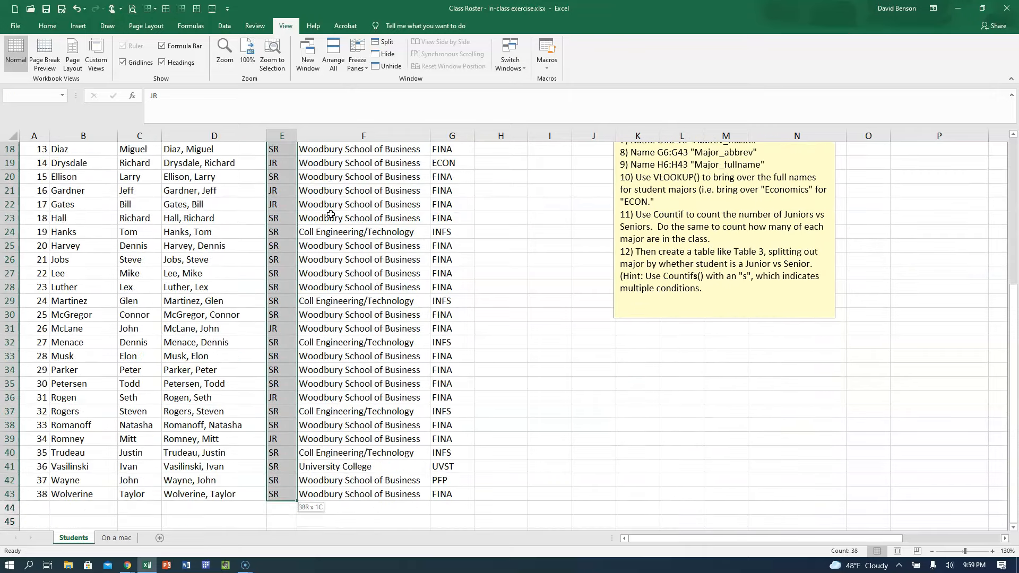
{"action": "key", "text": "Up"}
{"action": "key", "text": "Down"}
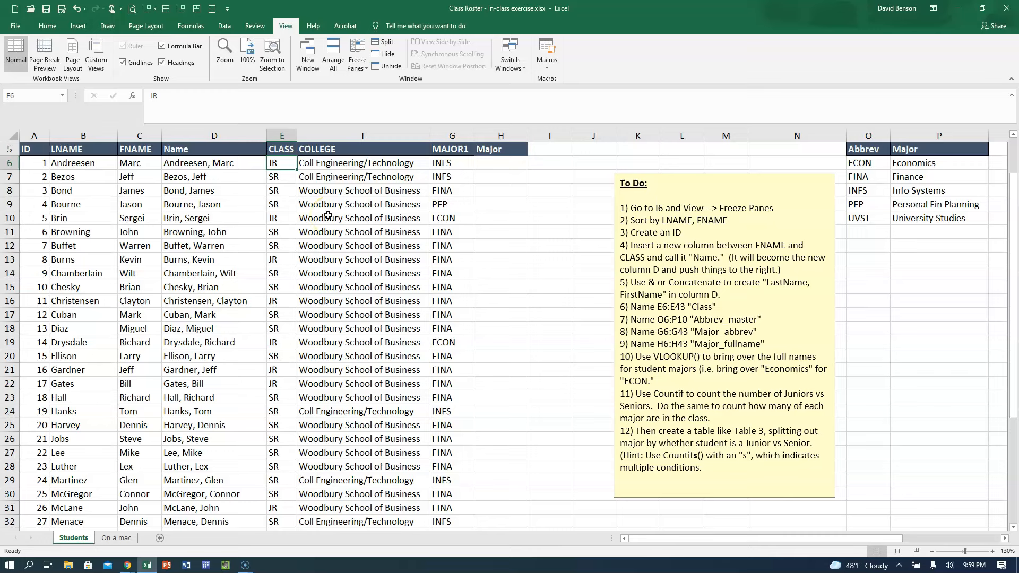
{"action": "key", "text": "shift+Down"}
{"action": "key", "text": "shift+Down"}
{"action": "key", "text": "shift+Down"}
{"action": "key", "text": "shift+Down"}
{"action": "key", "text": "shift+Down"}
{"action": "key", "text": "shift+Down"}
{"action": "key", "text": "shift+Down"}
{"action": "key", "text": "shift+Down"}
{"action": "key", "text": "shift+Down"}
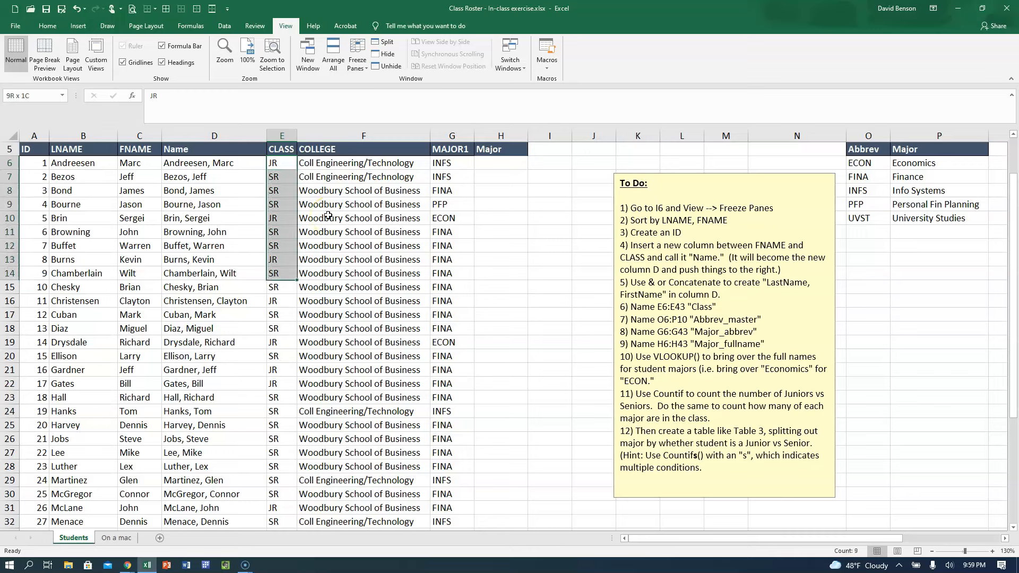
{"action": "key", "text": "Up"}
{"action": "key", "text": "Down"}
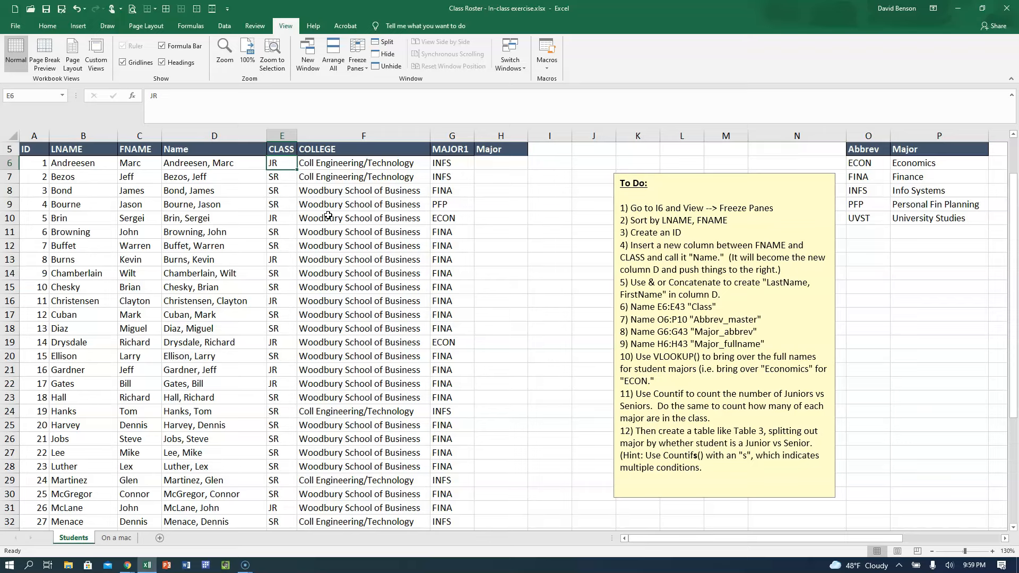
Name the CLASS entries in E6:E43 "Class".
{"action": "key", "text": "ctrl+shift+Down"}
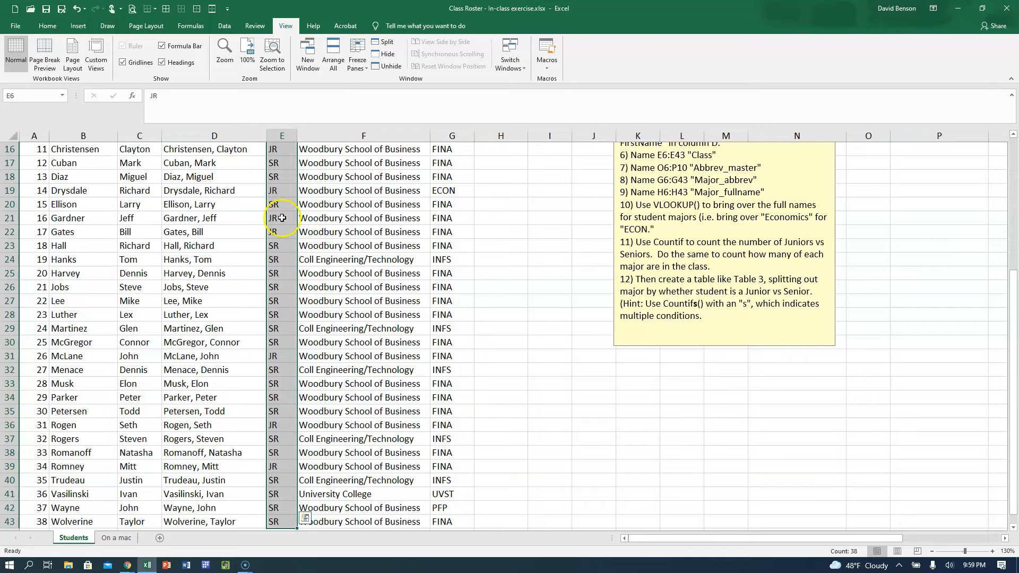
{"action": "scroll", "coordinate": [278, 222], "scroll_direction": "up", "scroll_amount": 5}
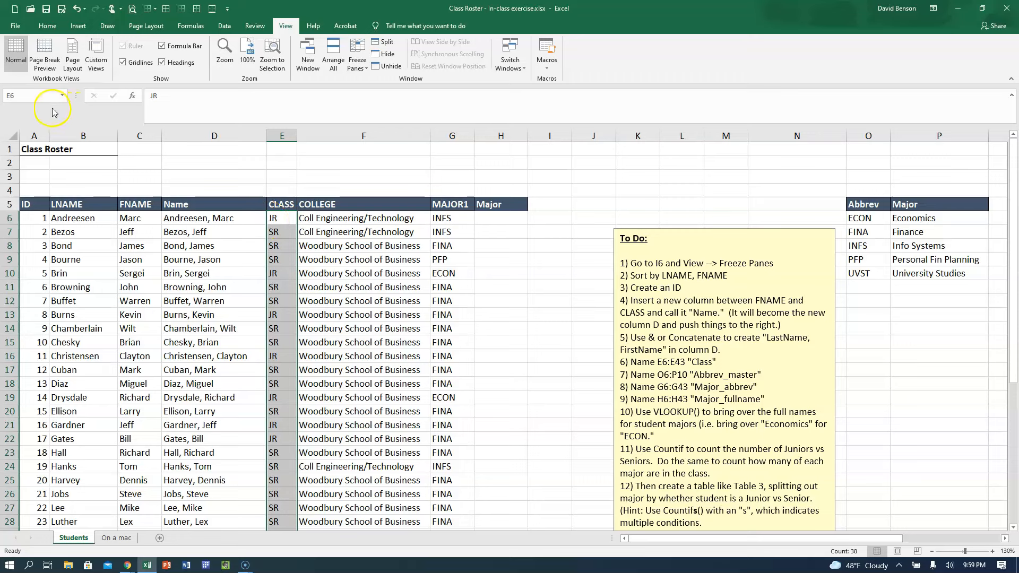
{"action": "left_click", "coordinate": [41, 95]}
{"action": "type", "text": "Class"}
{"action": "key", "text": "Return"}
{"action": "left_click", "coordinate": [281, 218]}
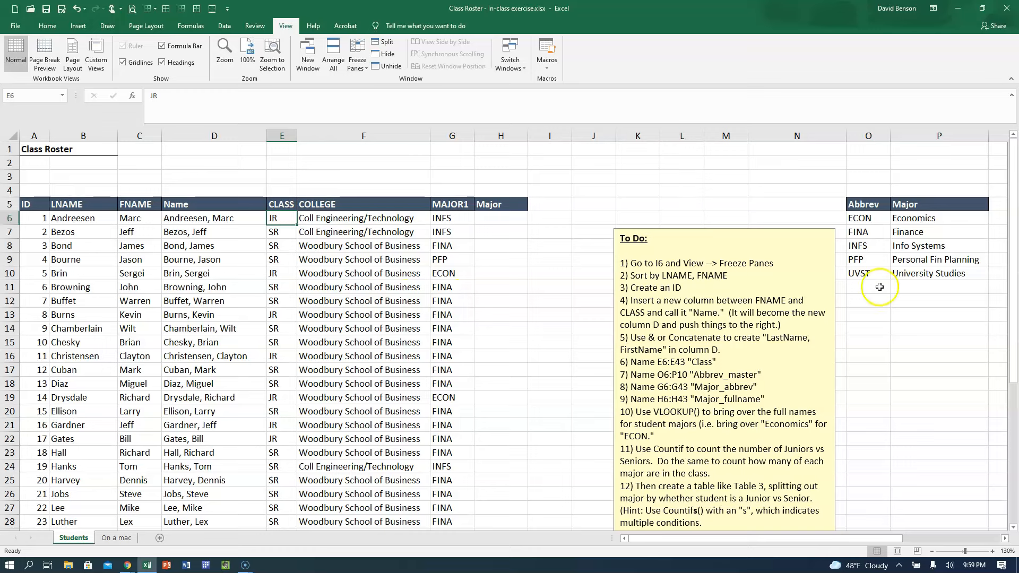
Name the abbreviation and major lookup table in O6:P10 "Abbrev_master".
{"action": "left_click_drag", "start_coordinate": [863, 218], "coordinate": [929, 272]}
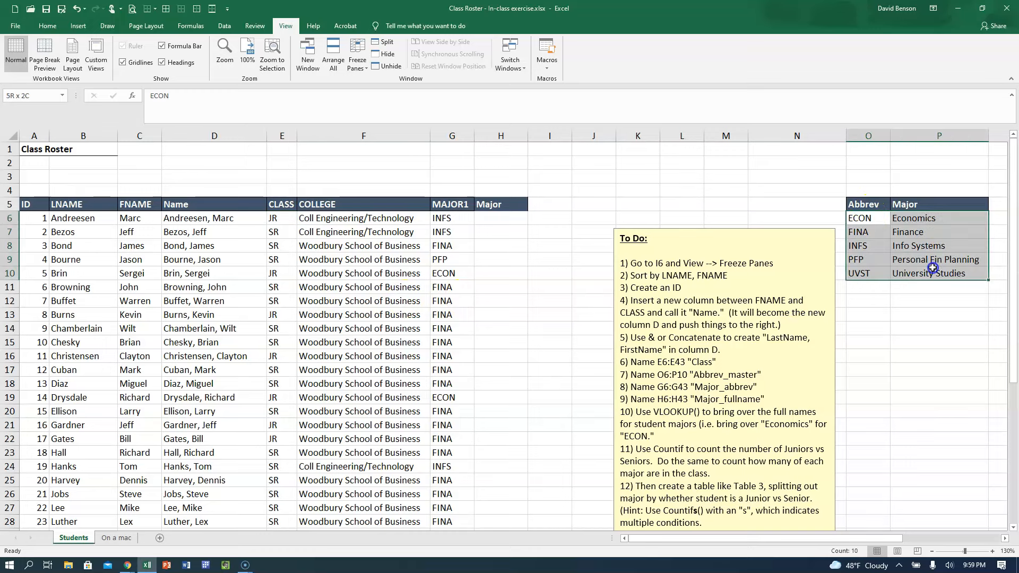
{"action": "left_click_drag", "start_coordinate": [860, 218], "coordinate": [935, 276]}
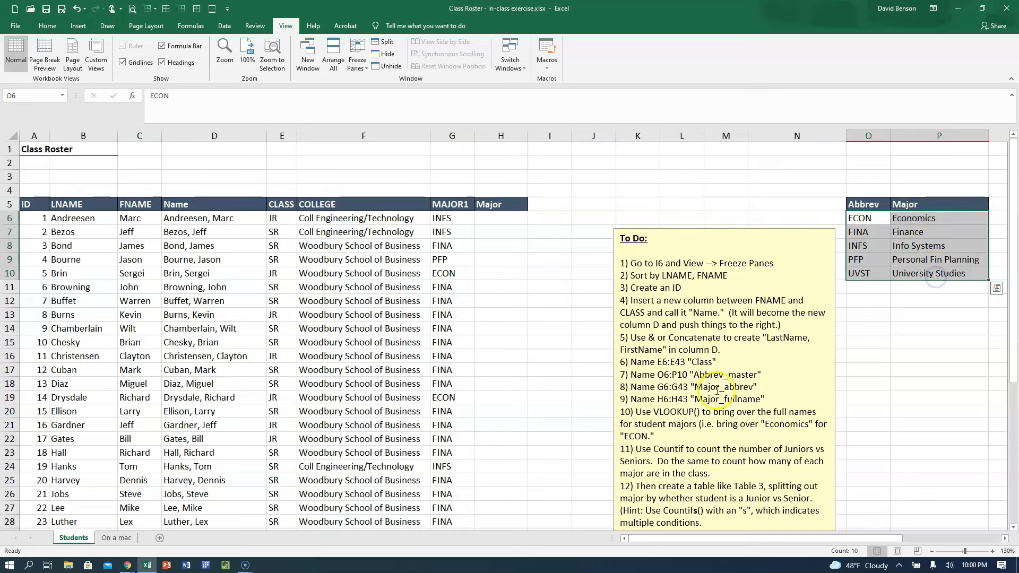
{"action": "left_click", "coordinate": [21, 95]}
{"action": "type", "text": "A"}
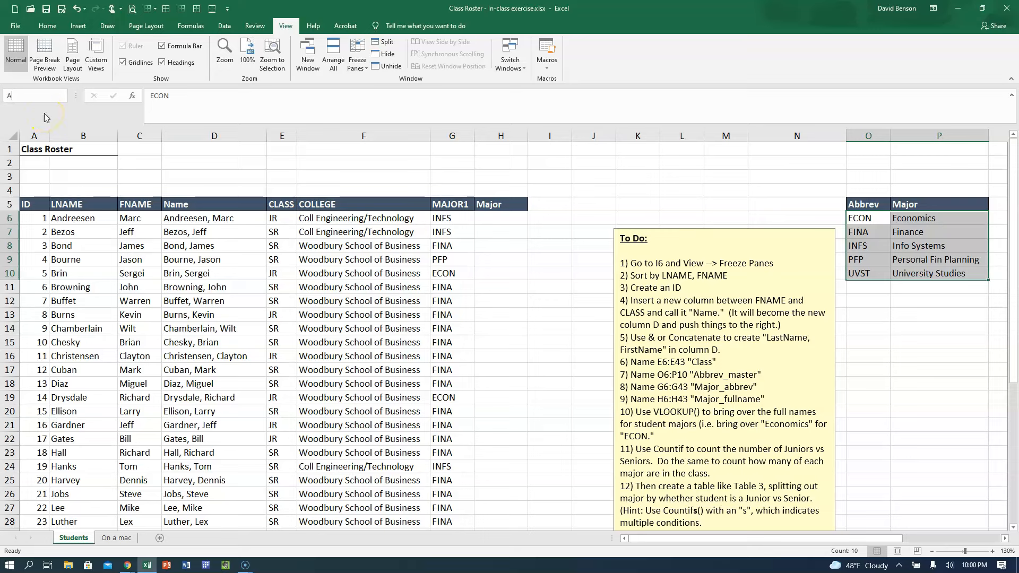
{"action": "type", "text": "bbrev_master"}
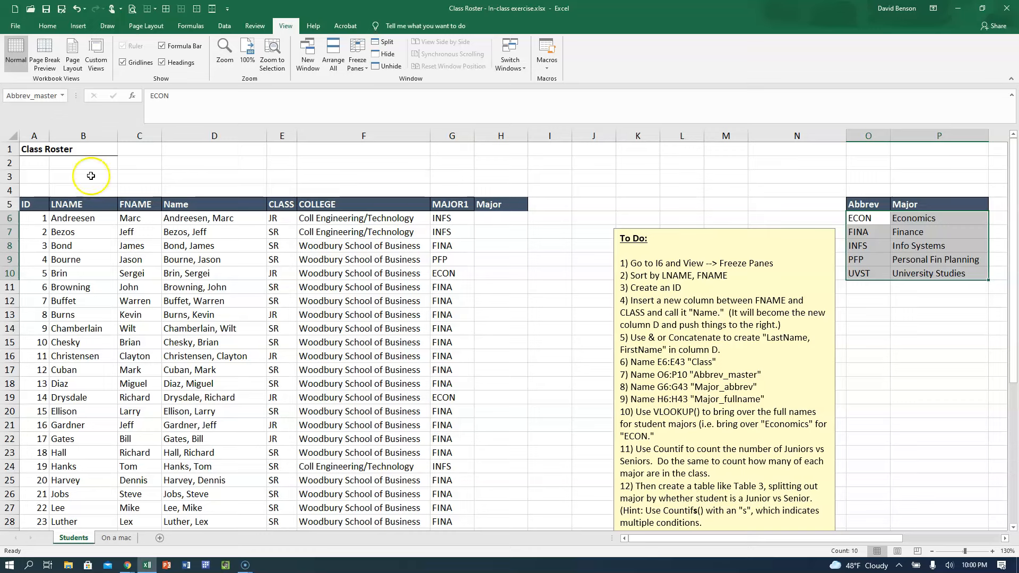
From B3, jump to the named range Abbrev_master and on to Class to check both.
{"action": "left_click", "coordinate": [89, 176]}
{"action": "left_click", "coordinate": [62, 95]}
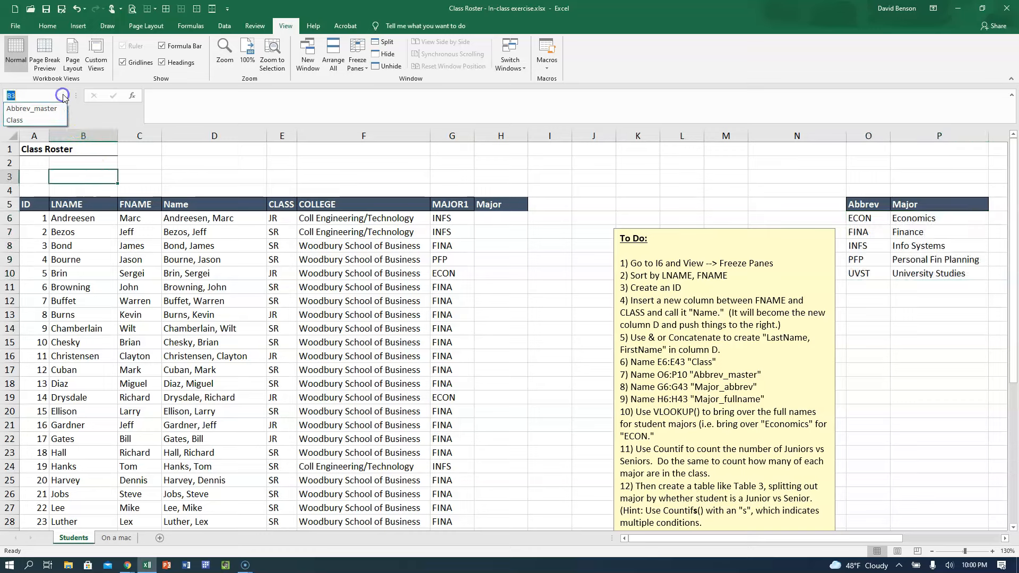
{"action": "left_click", "coordinate": [60, 109]}
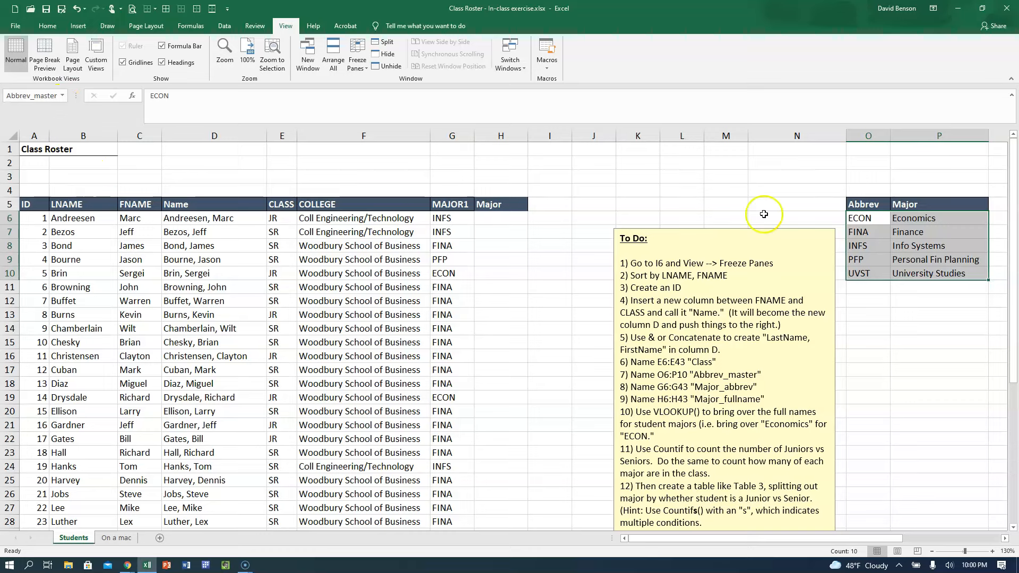
{"action": "left_click", "coordinate": [62, 95]}
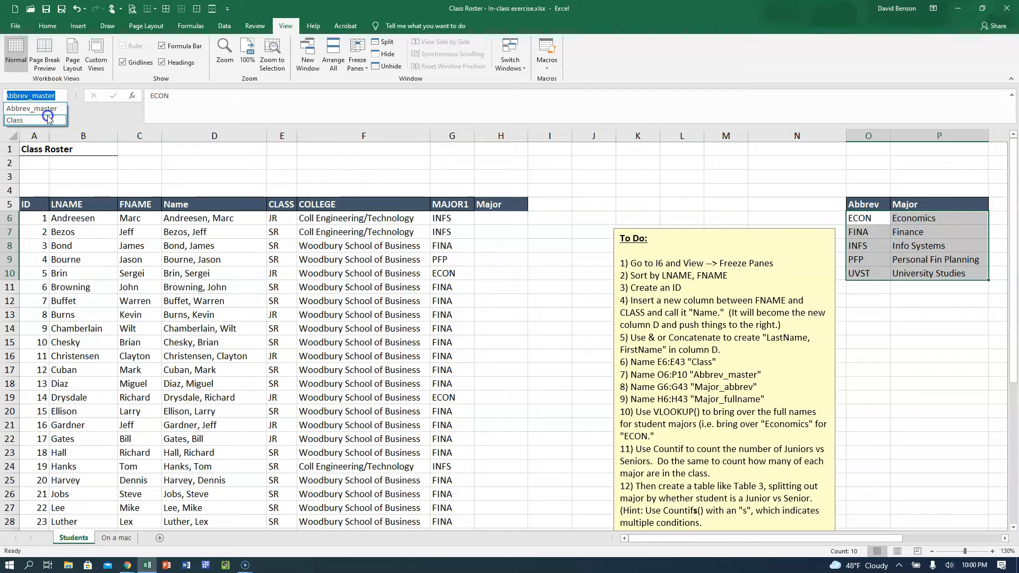
{"action": "left_click", "coordinate": [48, 117]}
{"action": "scroll", "coordinate": [261, 261], "scroll_direction": "up", "scroll_amount": 8}
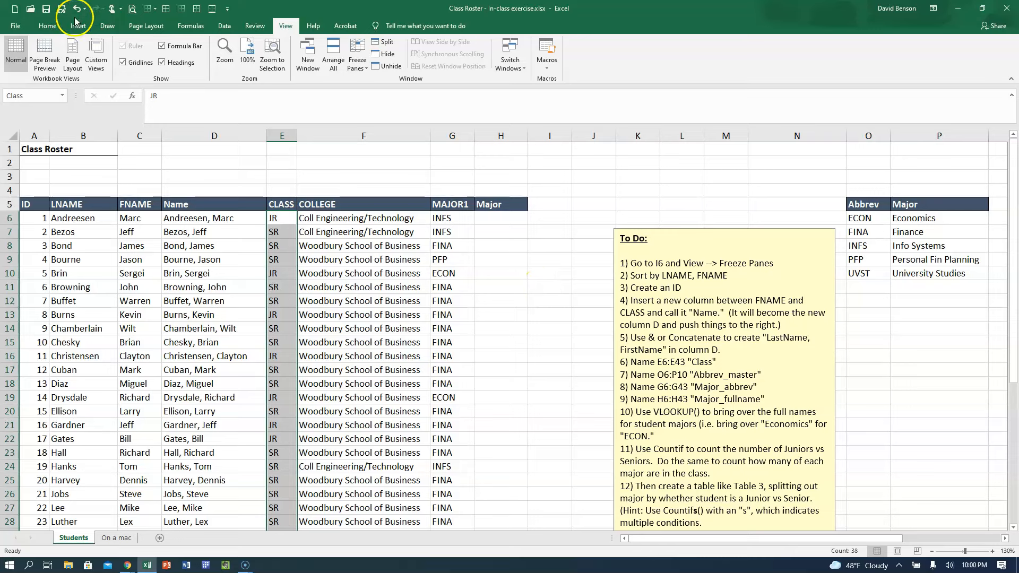
Switch to the "On a mac" sheet and look over the workbook's defined names in the Name Manager.
{"action": "left_click", "coordinate": [49, 30]}
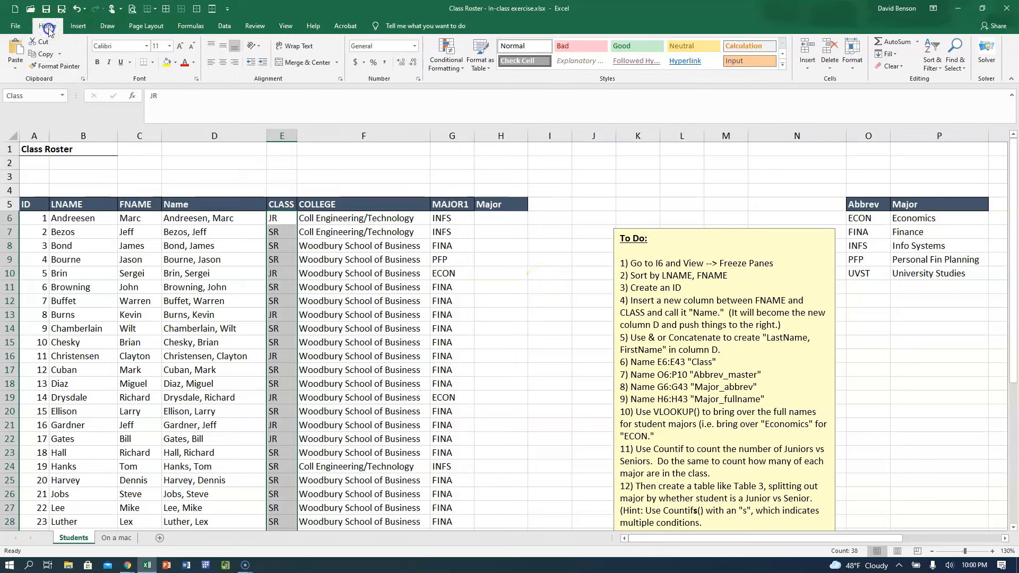
{"action": "left_click", "coordinate": [203, 29]}
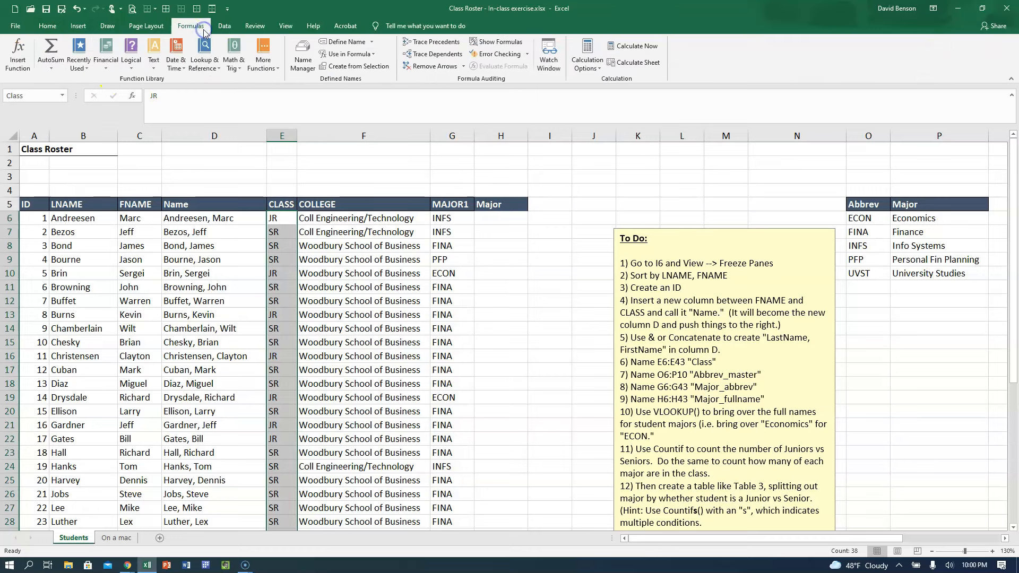
{"action": "left_click", "coordinate": [295, 161]}
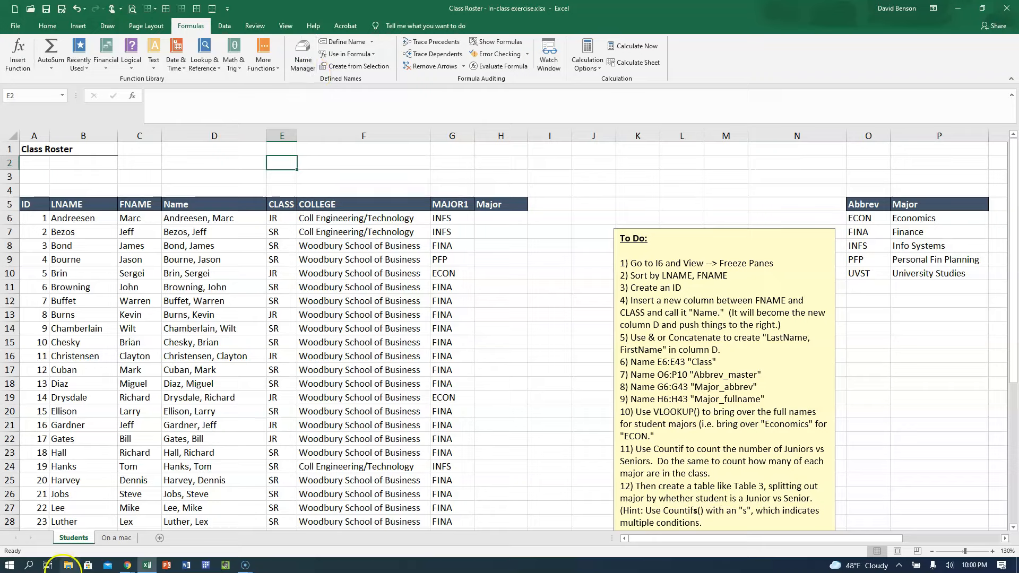
{"action": "left_click", "coordinate": [127, 539]}
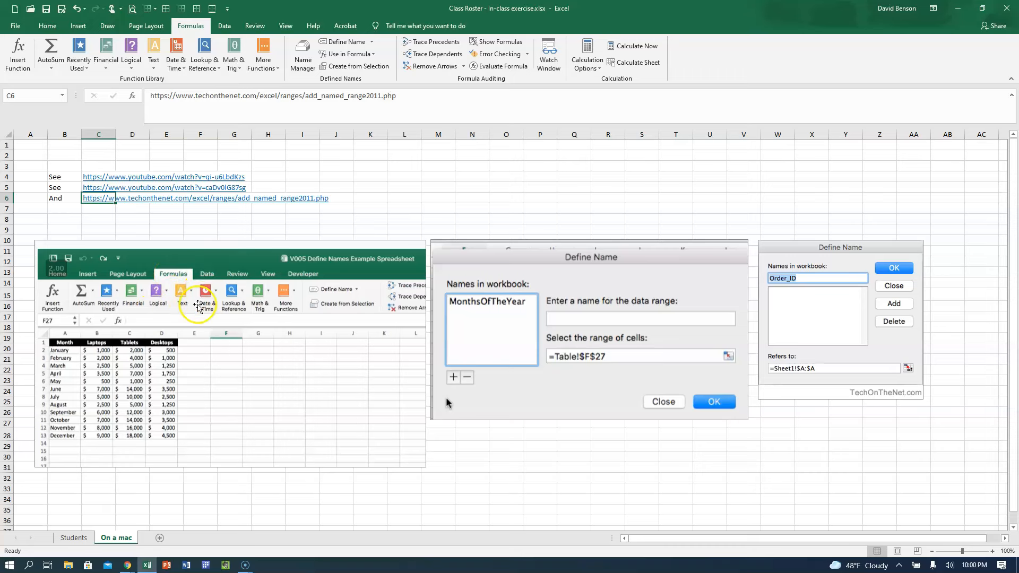
{"action": "left_click", "coordinate": [298, 66]}
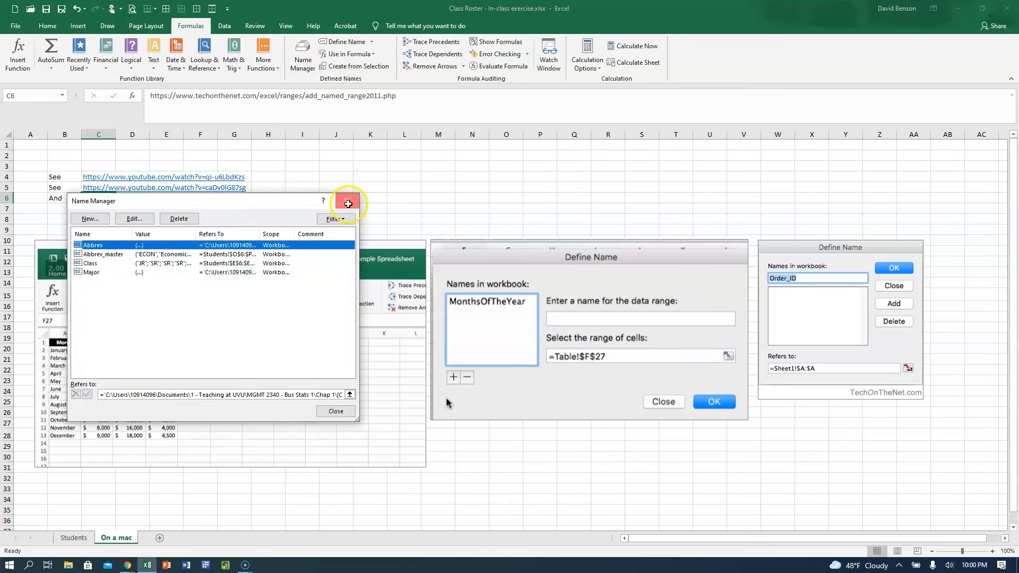
{"action": "left_click", "coordinate": [347, 200]}
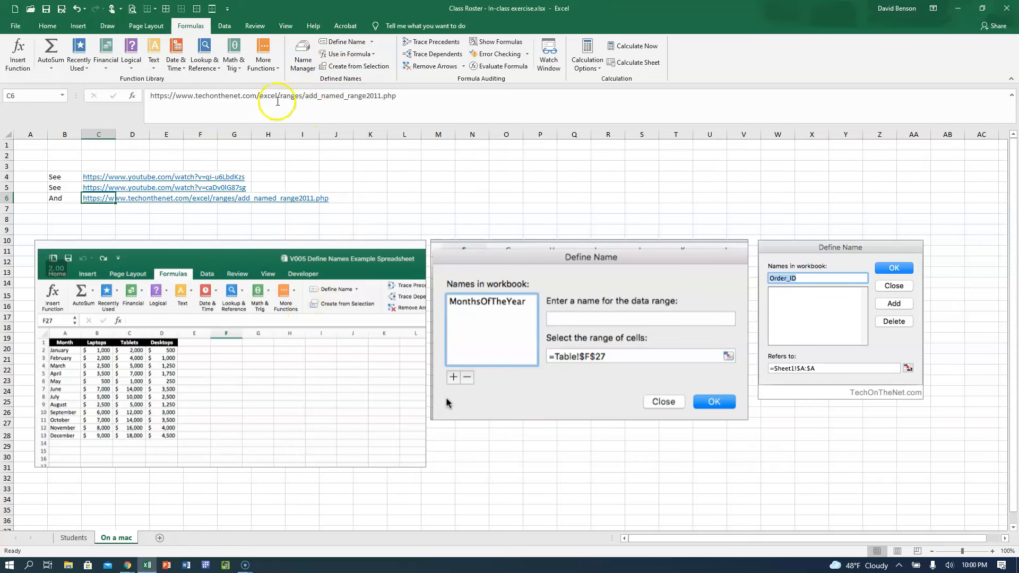
Bring up the Define Name options on the "On a mac" sheet and dismiss them.
{"action": "left_click", "coordinate": [370, 43]}
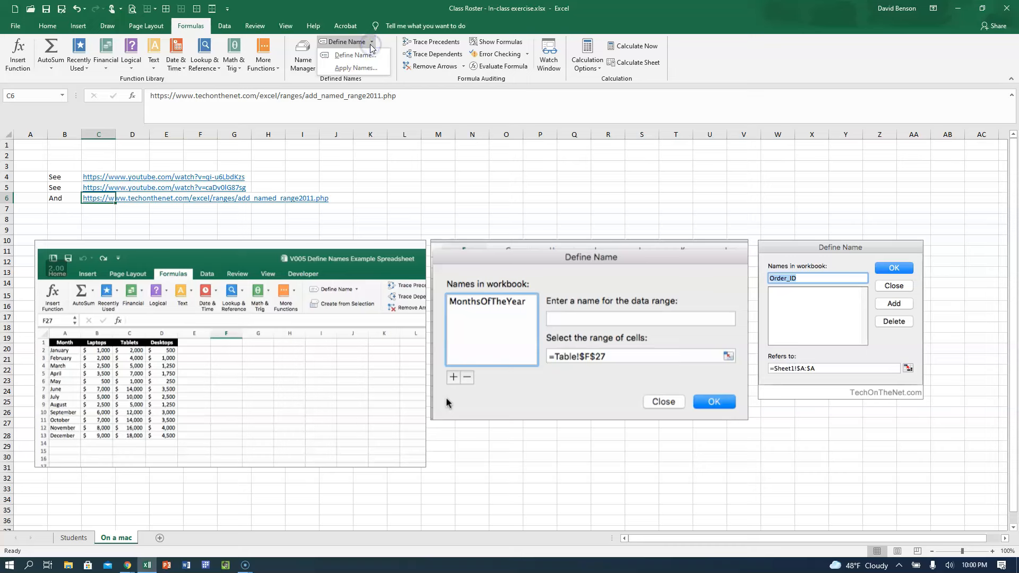
{"action": "left_click", "coordinate": [345, 43]}
{"action": "left_click", "coordinate": [269, 358]}
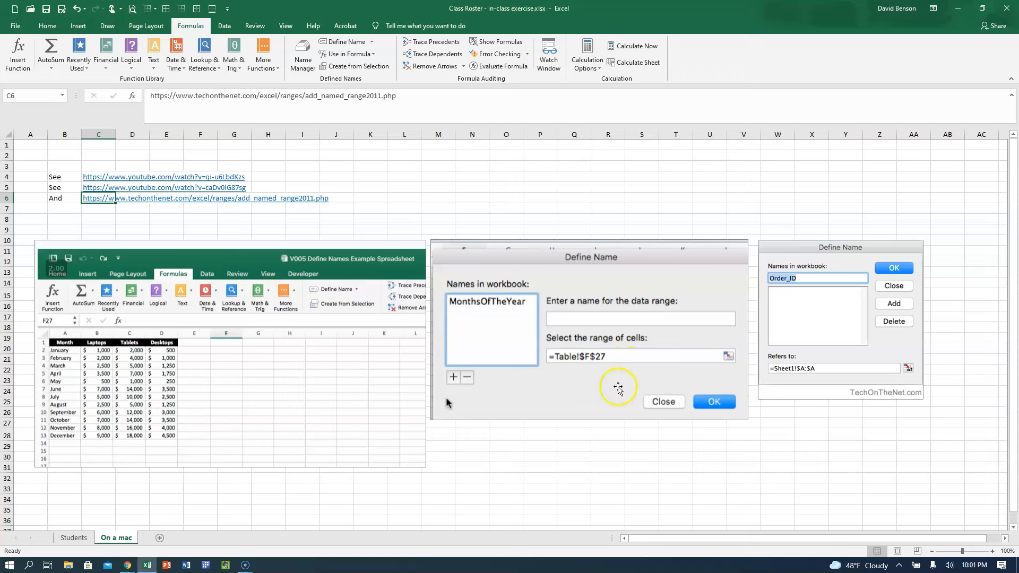
Examine the two pictures of the Mac Define Name dialog, ending with cell B9 selected.
{"action": "left_click", "coordinate": [616, 389]}
{"action": "left_click", "coordinate": [852, 261]}
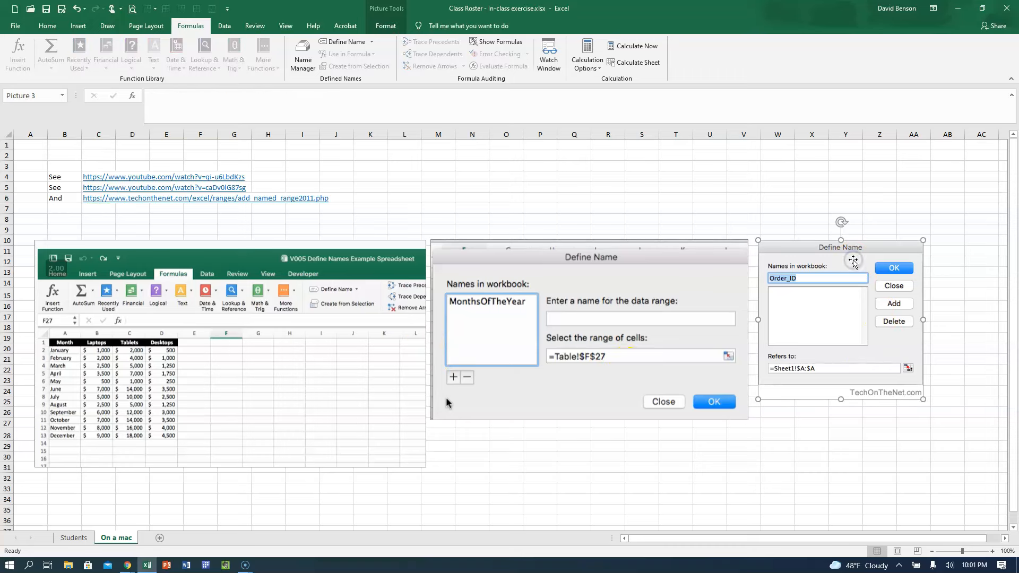
{"action": "left_click", "coordinate": [628, 387]}
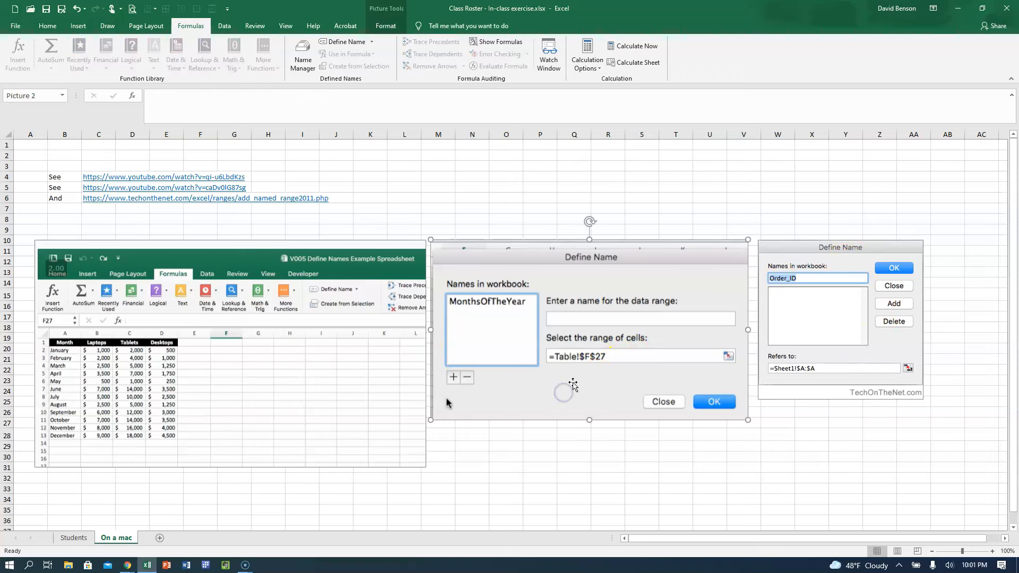
{"action": "left_click", "coordinate": [892, 313]}
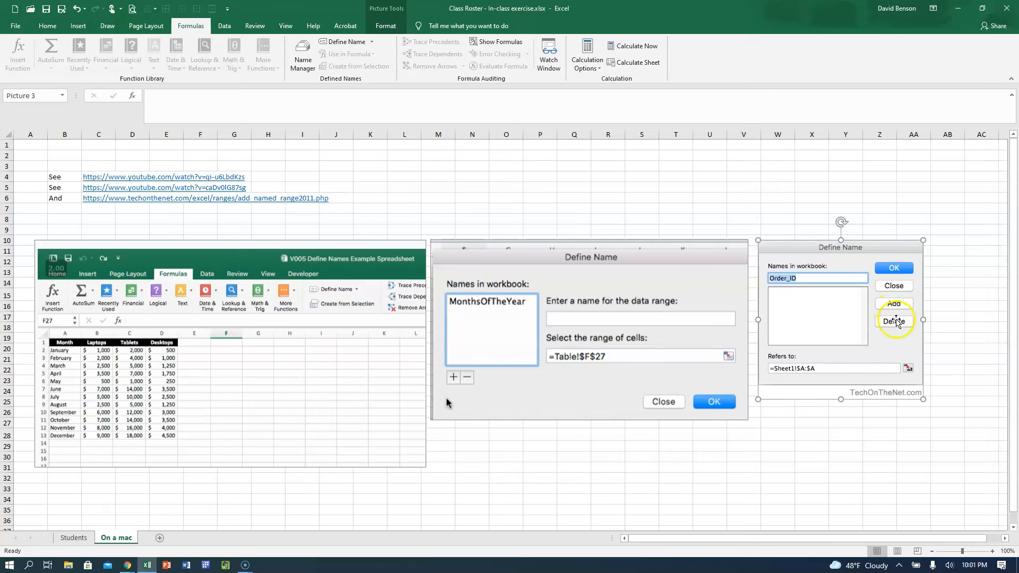
{"action": "left_click", "coordinate": [522, 277]}
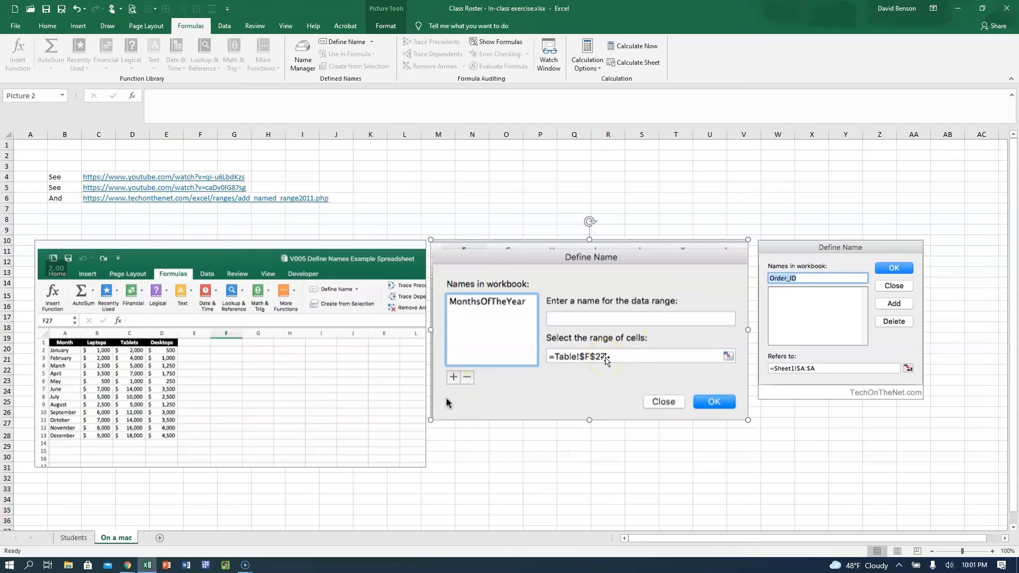
{"action": "left_click", "coordinate": [77, 228]}
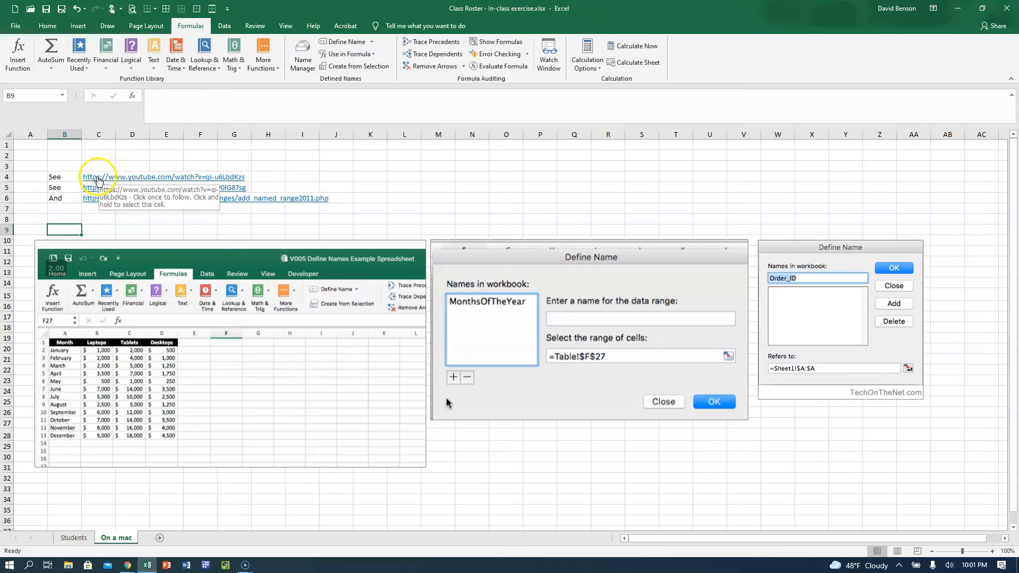
Follow the YouTube link in C4 to the browser, look over the video page on Mac named ranges, and close it.
{"action": "left_click", "coordinate": [98, 179]}
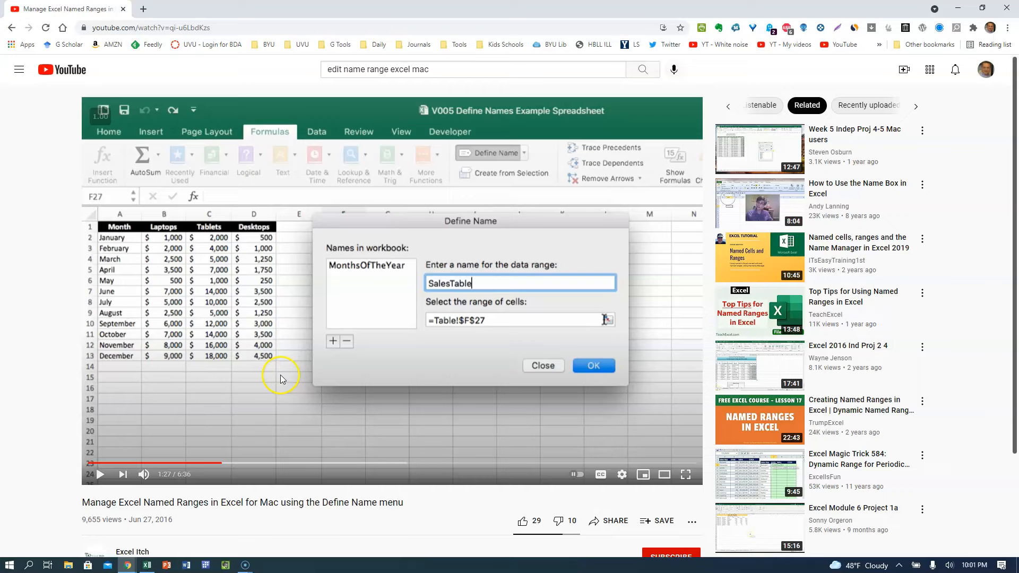
{"action": "scroll", "coordinate": [143, 432], "scroll_direction": "down", "scroll_amount": 1}
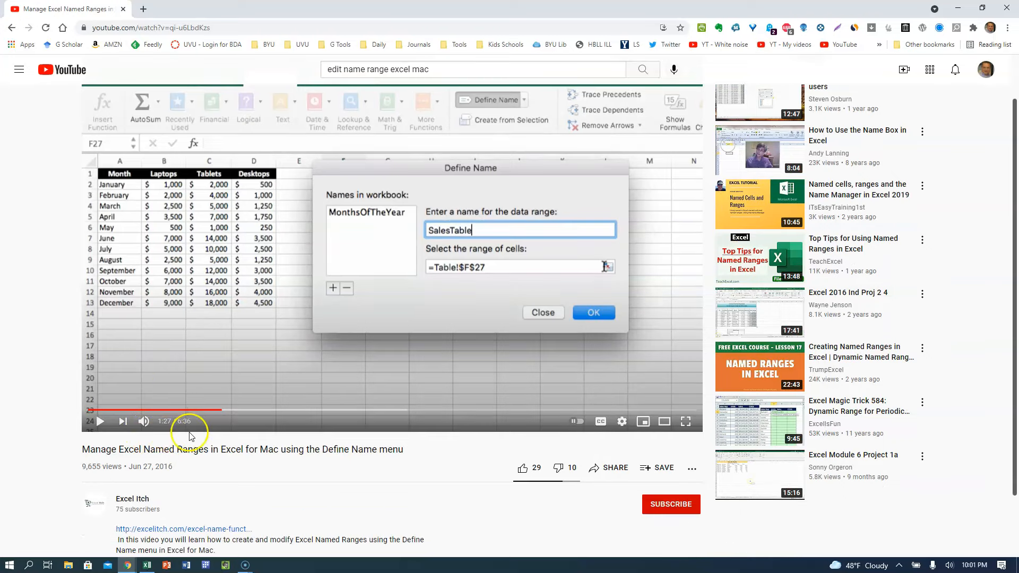
{"action": "scroll", "coordinate": [189, 431], "scroll_direction": "up", "scroll_amount": 1}
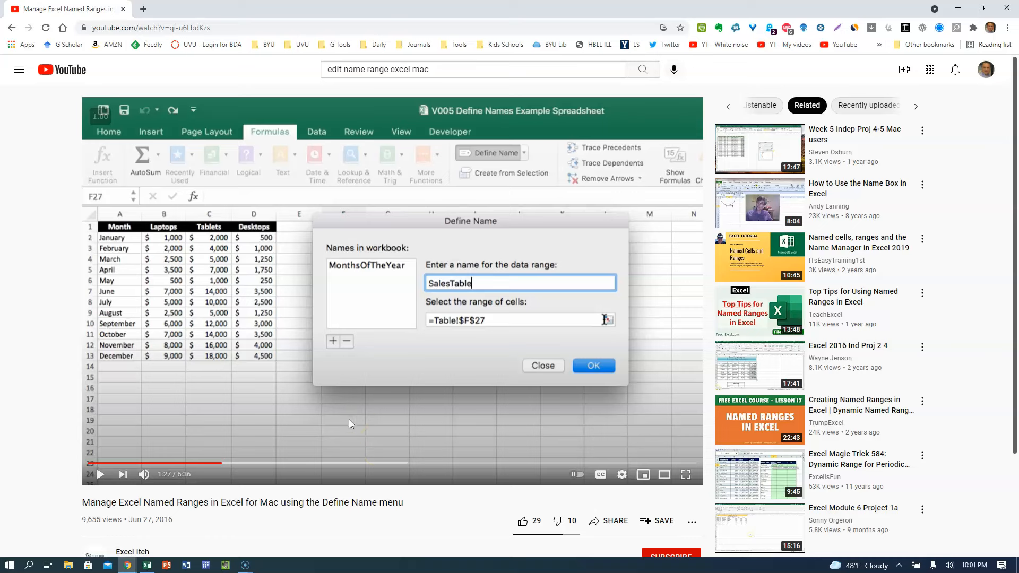
{"action": "left_click", "coordinate": [125, 10]}
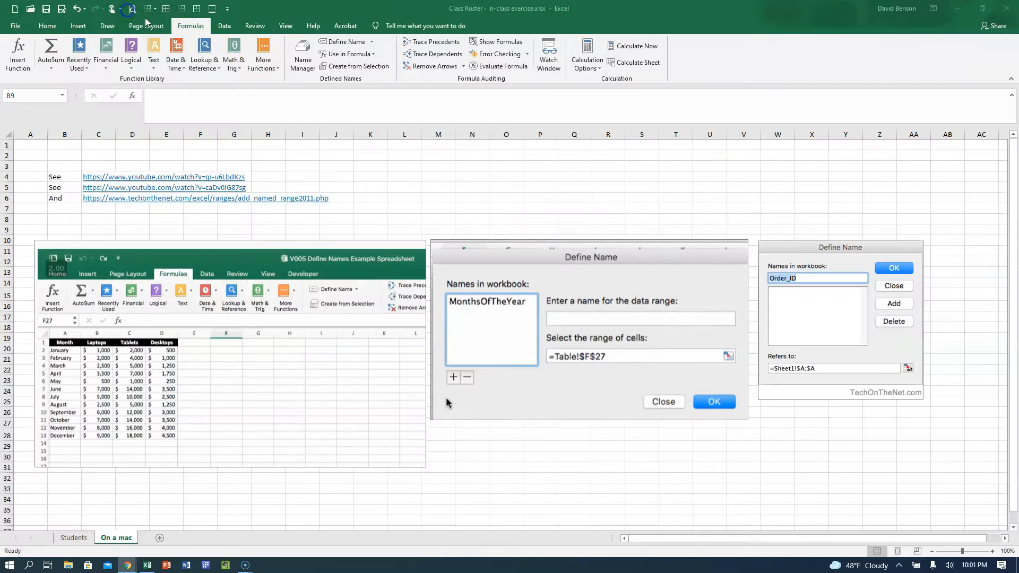
On the Students sheet, open the Name Manager, enlarge its window, and widen the Value and Refers To columns.
{"action": "left_click", "coordinate": [66, 537]}
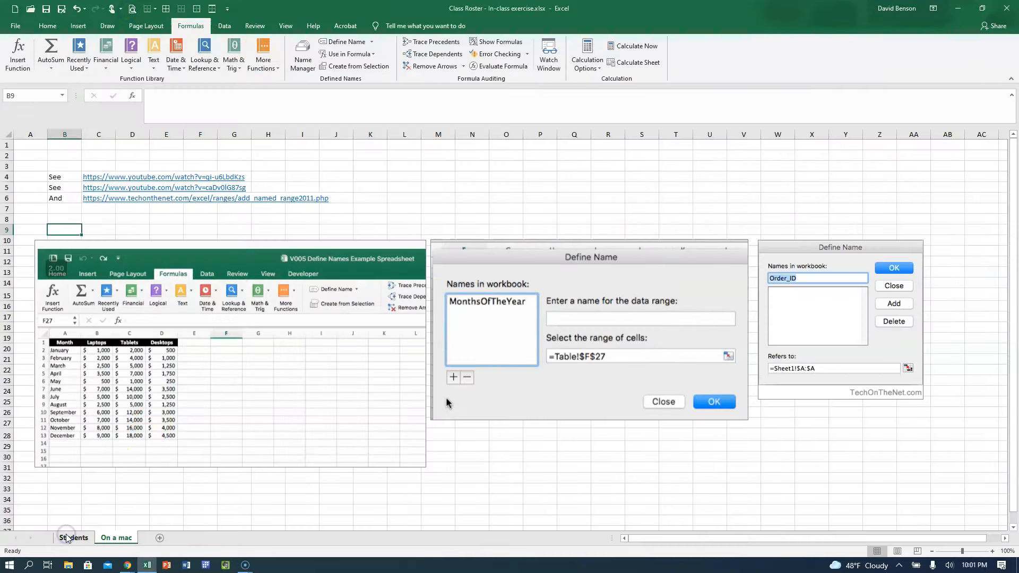
{"action": "left_click", "coordinate": [303, 69]}
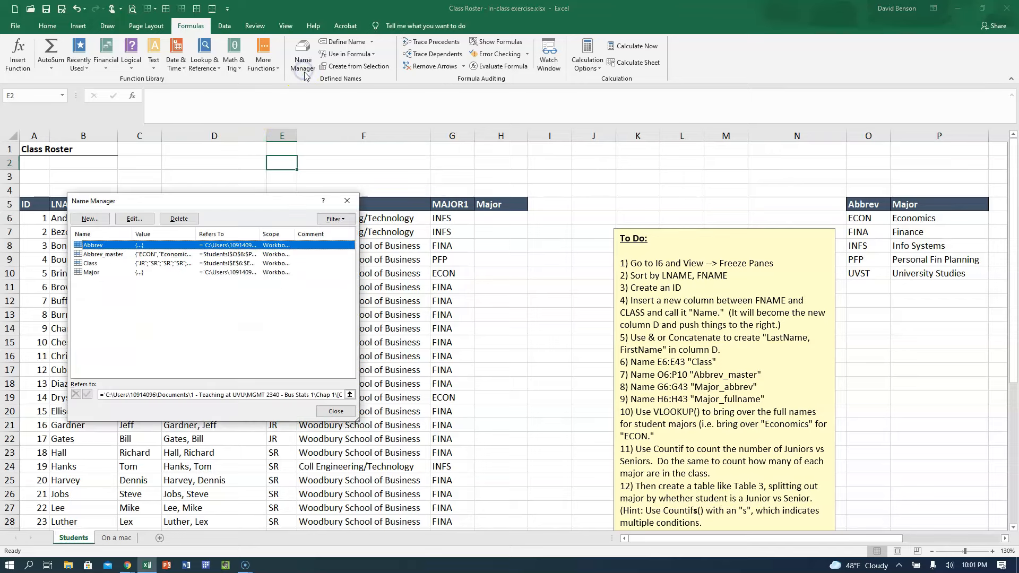
{"action": "left_click_drag", "start_coordinate": [125, 200], "coordinate": [251, 159]}
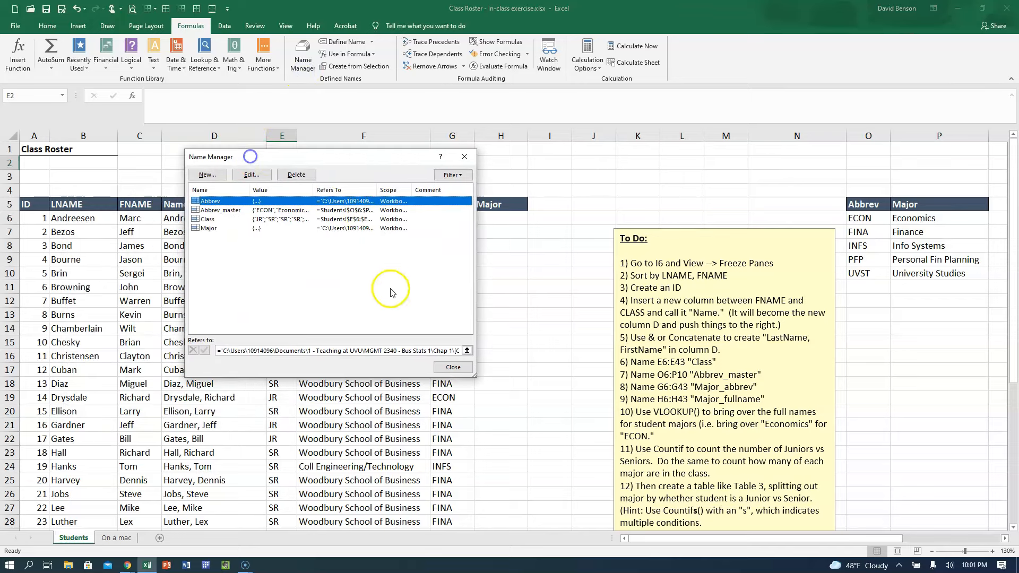
{"action": "left_click_drag", "start_coordinate": [475, 268], "coordinate": [593, 257]}
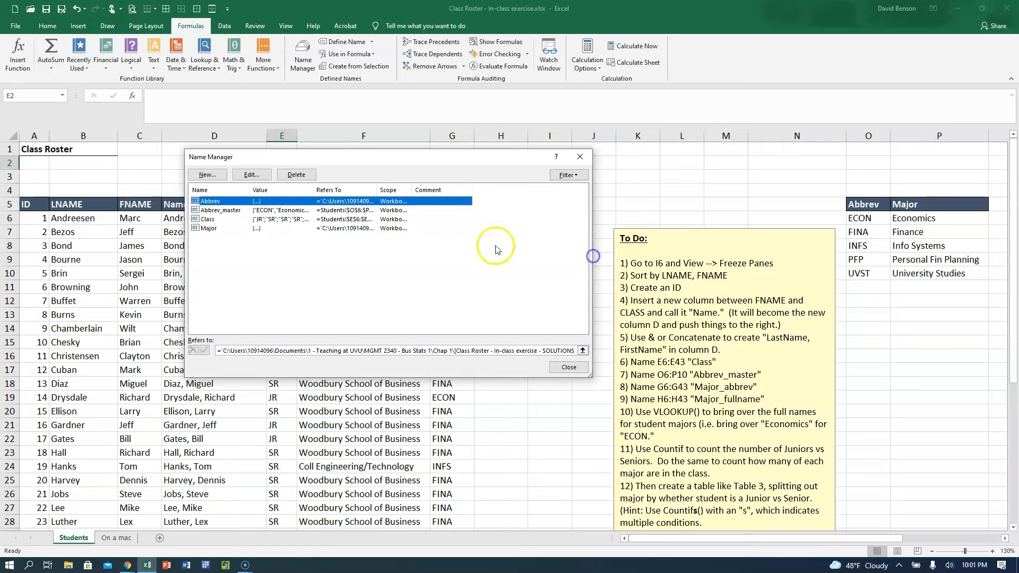
{"action": "left_click_drag", "start_coordinate": [314, 190], "coordinate": [357, 190]}
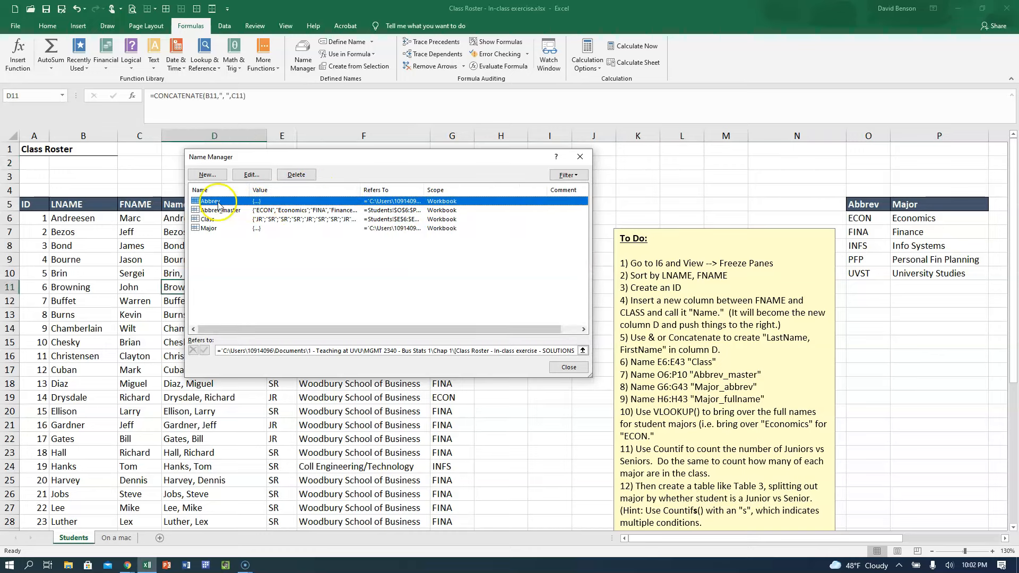
{"action": "left_click_drag", "start_coordinate": [424, 190], "coordinate": [538, 176]}
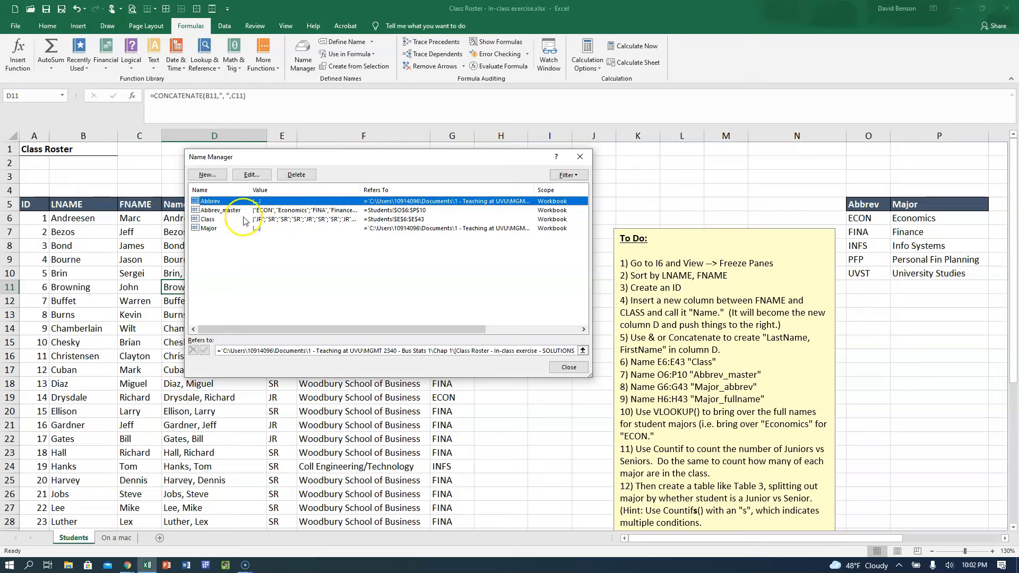
Delete the defined names Abbrev and Major, which refer to the external SOLUTIONS workbook.
{"action": "left_click", "coordinate": [295, 175]}
{"action": "left_click", "coordinate": [488, 314]}
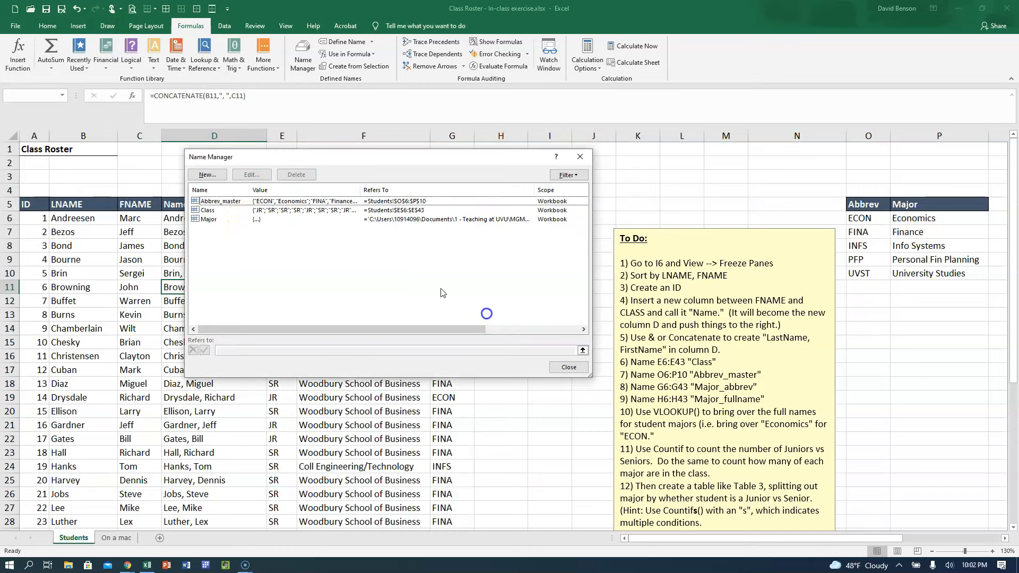
{"action": "left_click", "coordinate": [236, 219]}
{"action": "left_click", "coordinate": [296, 175]}
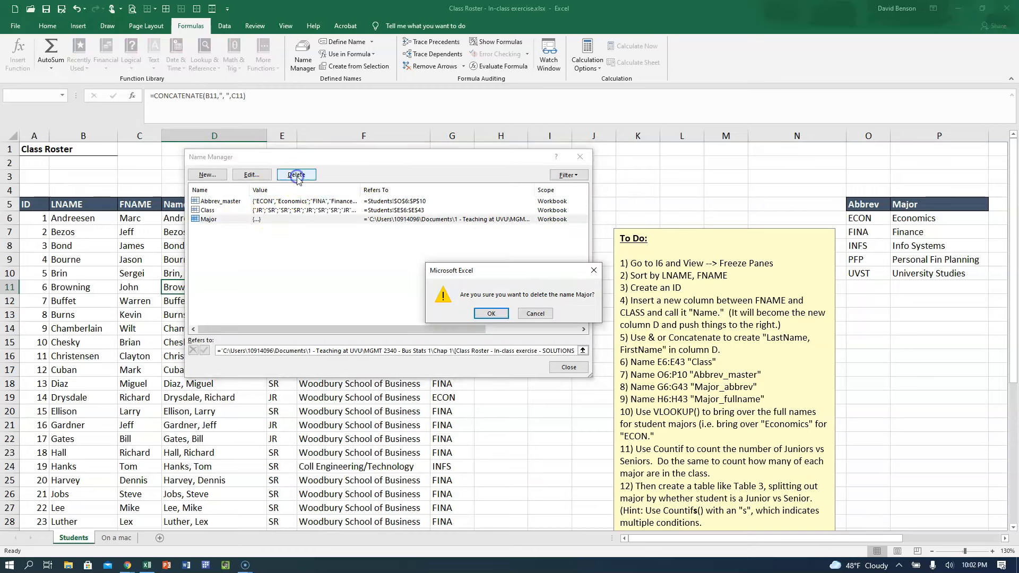
{"action": "left_click", "coordinate": [491, 314]}
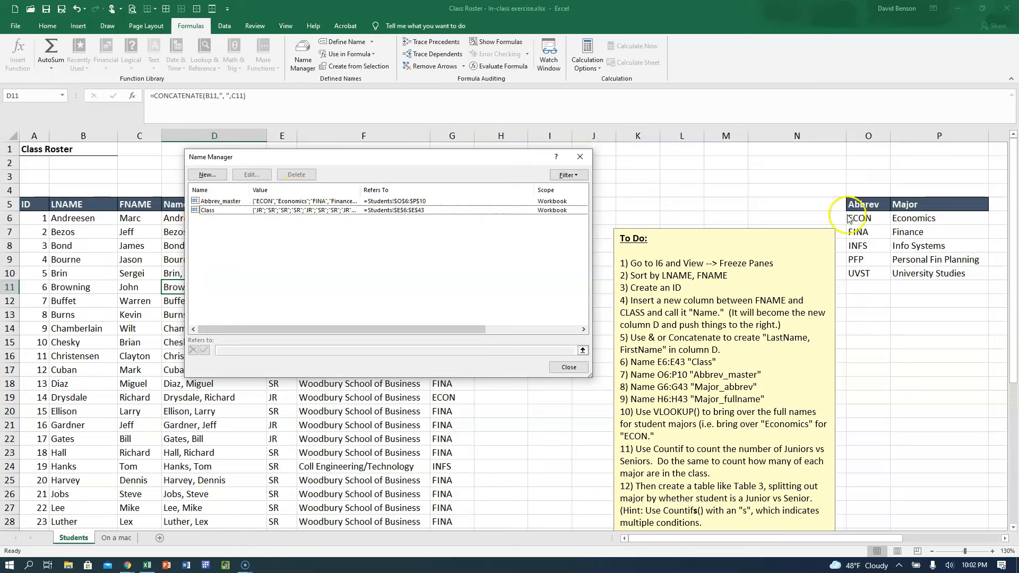
Edit the defined name Class in the Name Manager so that it refers to =Students!$E$5:$E$43.
{"action": "left_click", "coordinate": [197, 205]}
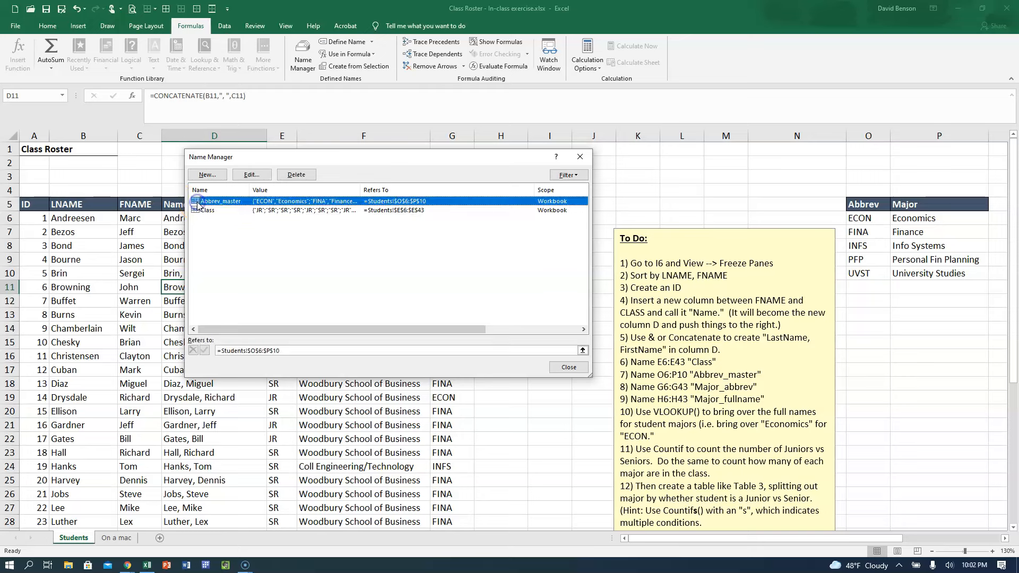
{"action": "left_click", "coordinate": [207, 210]}
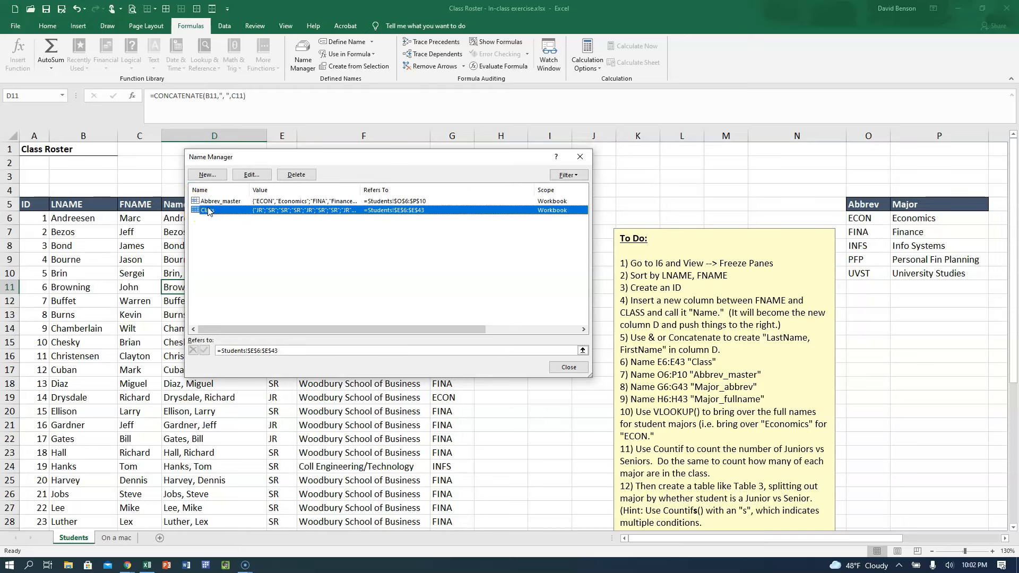
{"action": "left_click", "coordinate": [245, 174]}
{"action": "left_click", "coordinate": [389, 304]}
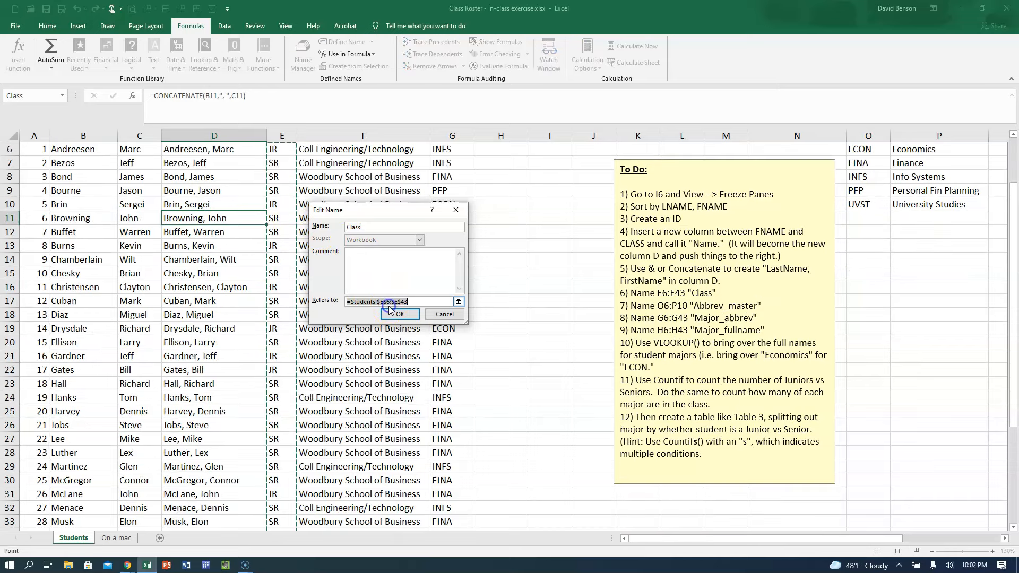
{"action": "left_click", "coordinate": [390, 302]}
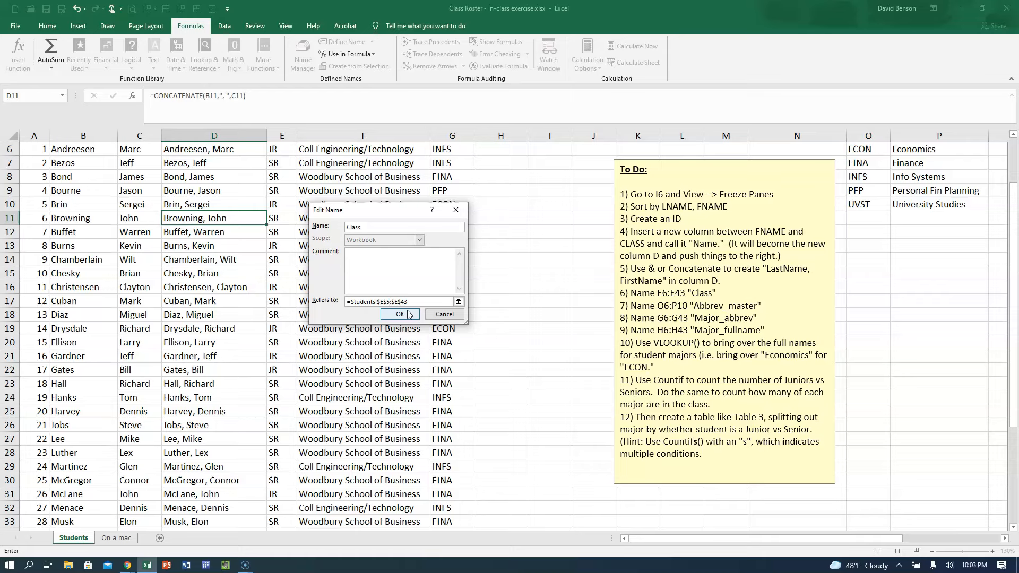
{"action": "left_click", "coordinate": [404, 314]}
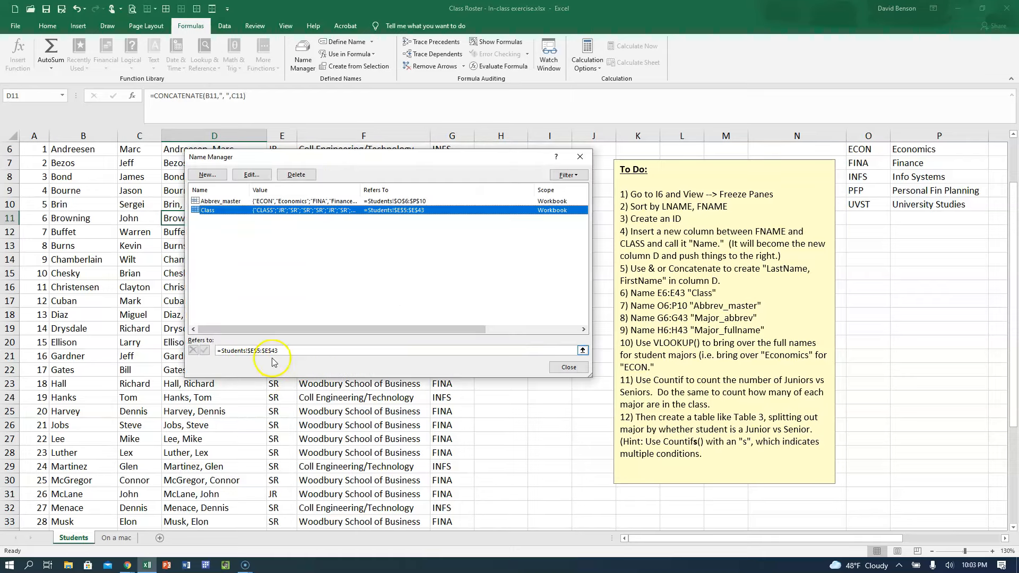
Delete the defined name Class, close the Name Manager, and check the remaining names in the Name Box list from cell E6.
{"action": "left_click", "coordinate": [295, 175]}
{"action": "left_click", "coordinate": [485, 317]}
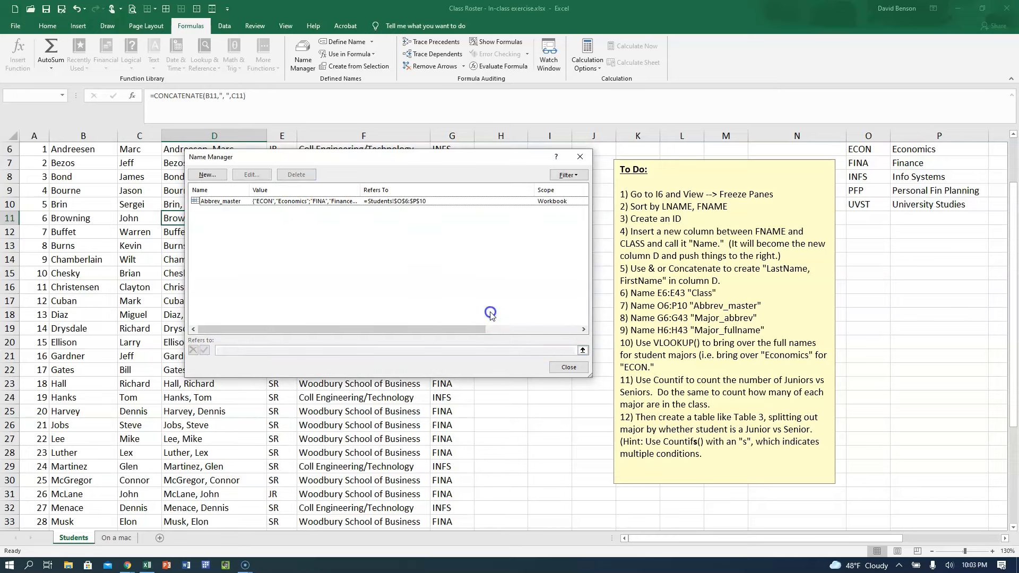
{"action": "left_click", "coordinate": [569, 367]}
{"action": "scroll", "coordinate": [341, 370], "scroll_direction": "up", "scroll_amount": 2}
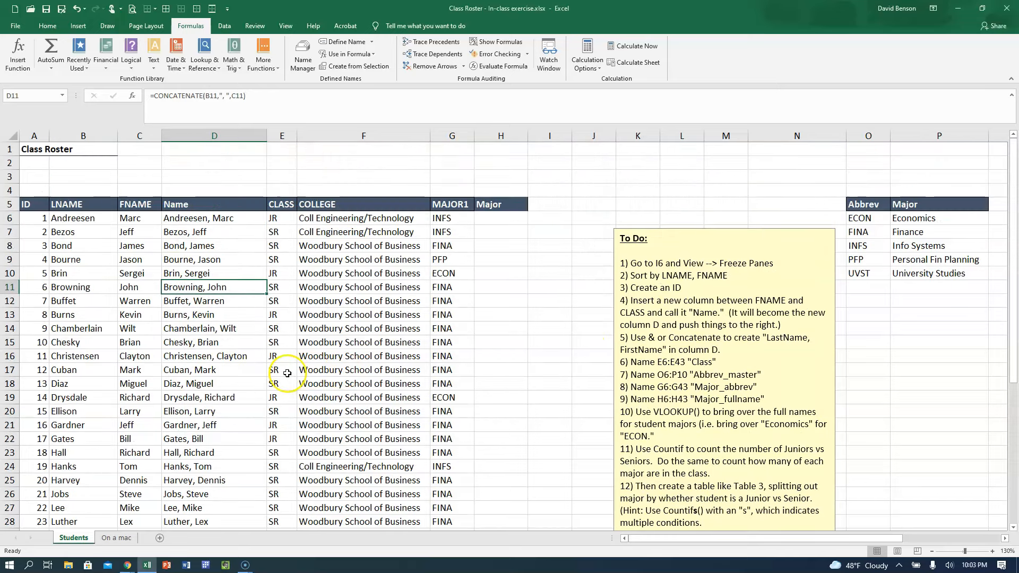
{"action": "left_click", "coordinate": [273, 218]}
{"action": "left_click", "coordinate": [62, 96]}
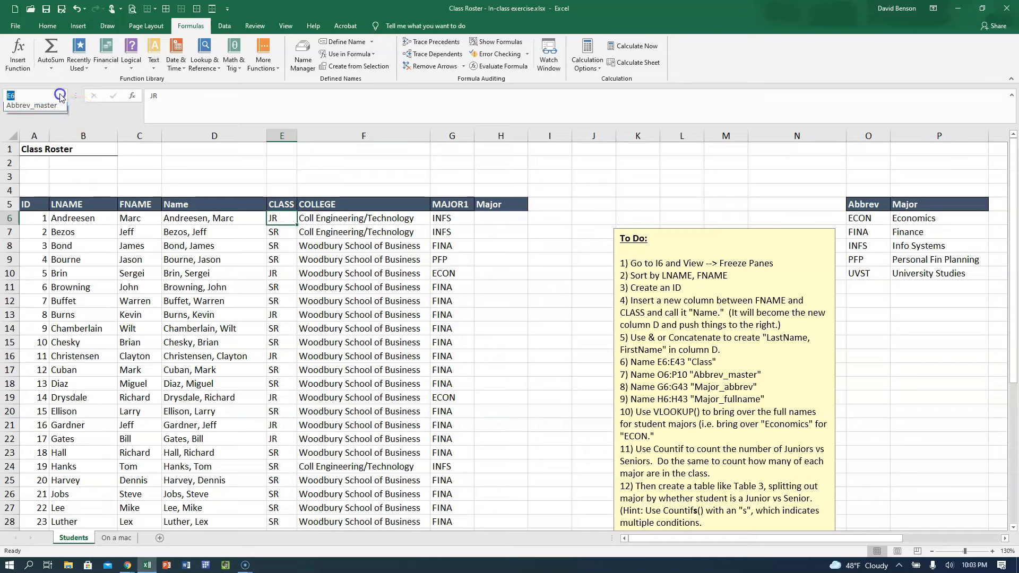
{"action": "left_click", "coordinate": [216, 178]}
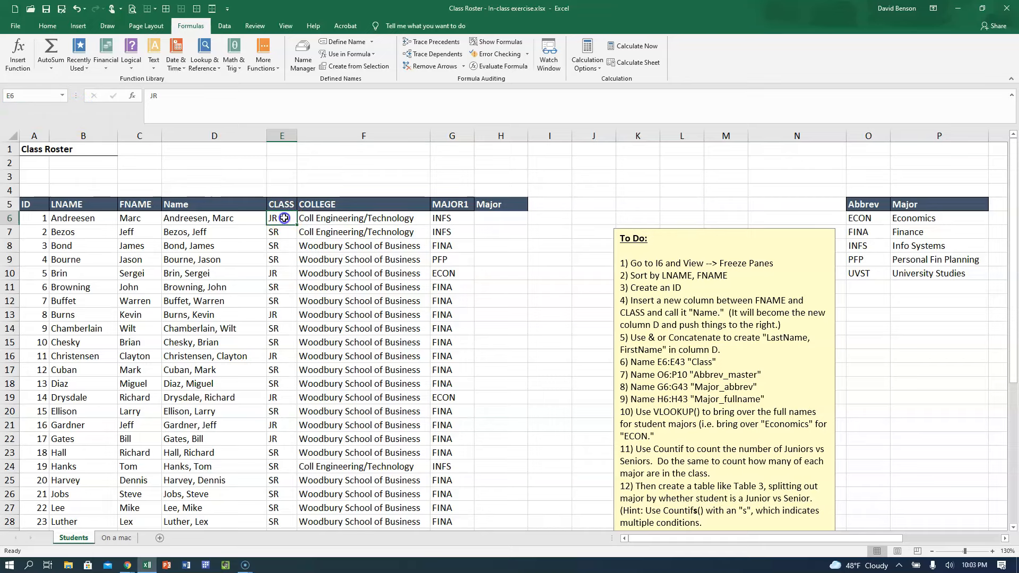
Name the range E6:E43 "Class" and check the new entry in the Name Manager.
{"action": "double_click", "coordinate": [295, 227], "text": "shift"}
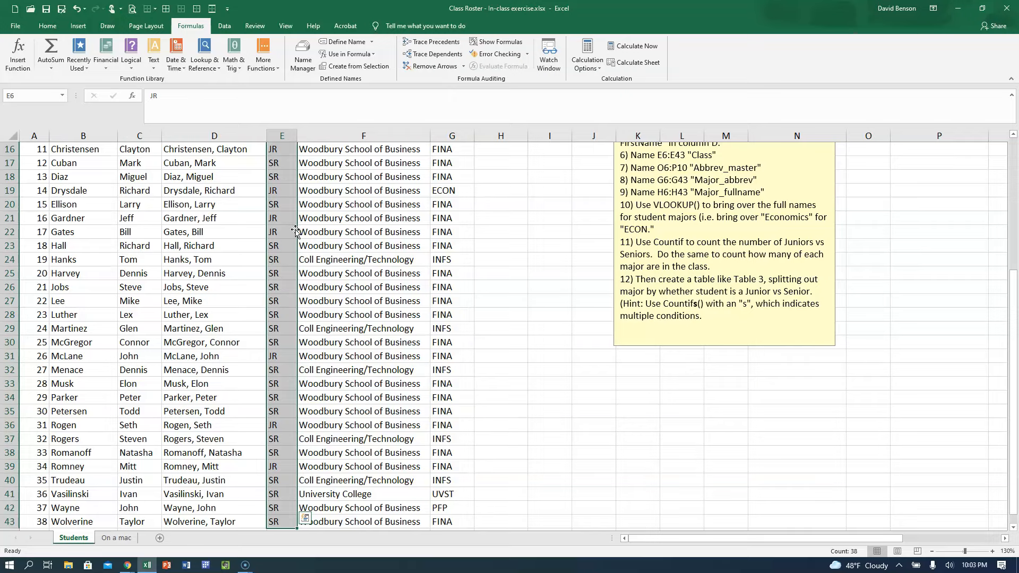
{"action": "scroll", "coordinate": [295, 231], "scroll_direction": "up", "scroll_amount": 5}
{"action": "left_click", "coordinate": [52, 96]}
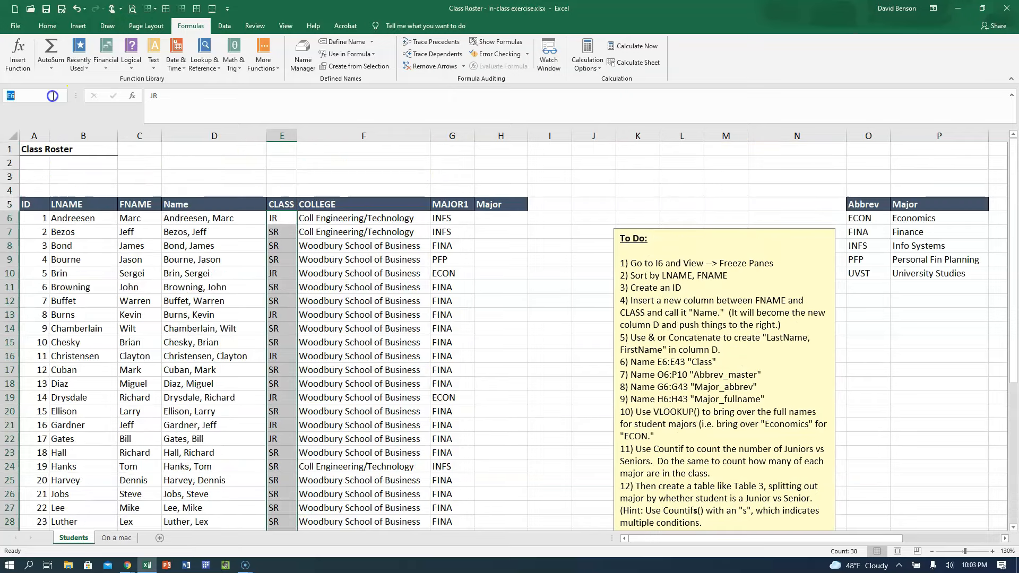
{"action": "type", "text": "Class"}
{"action": "key", "text": "Return"}
{"action": "left_click", "coordinate": [282, 163]}
{"action": "left_click", "coordinate": [293, 57]}
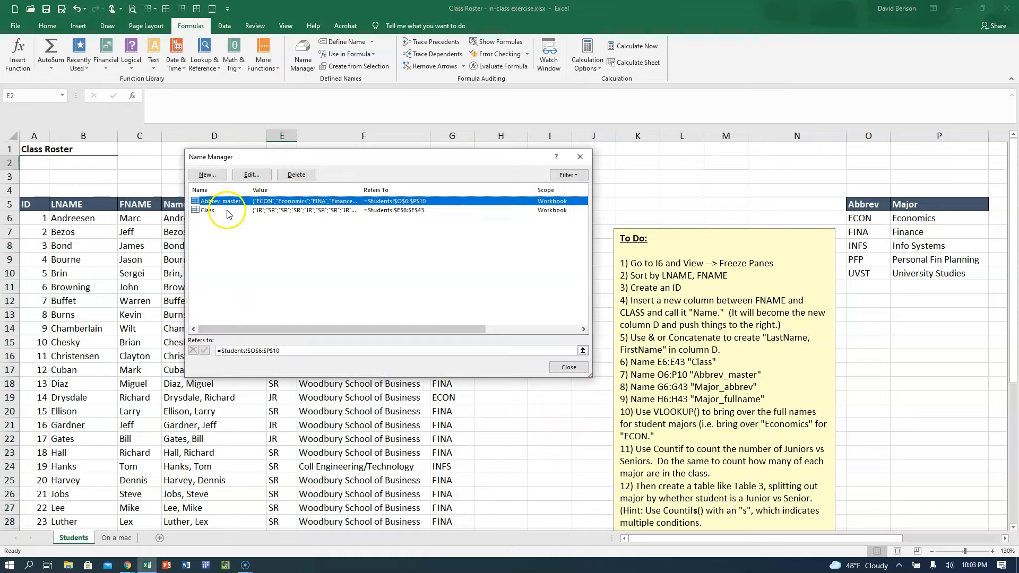
{"action": "left_click", "coordinate": [569, 367]}
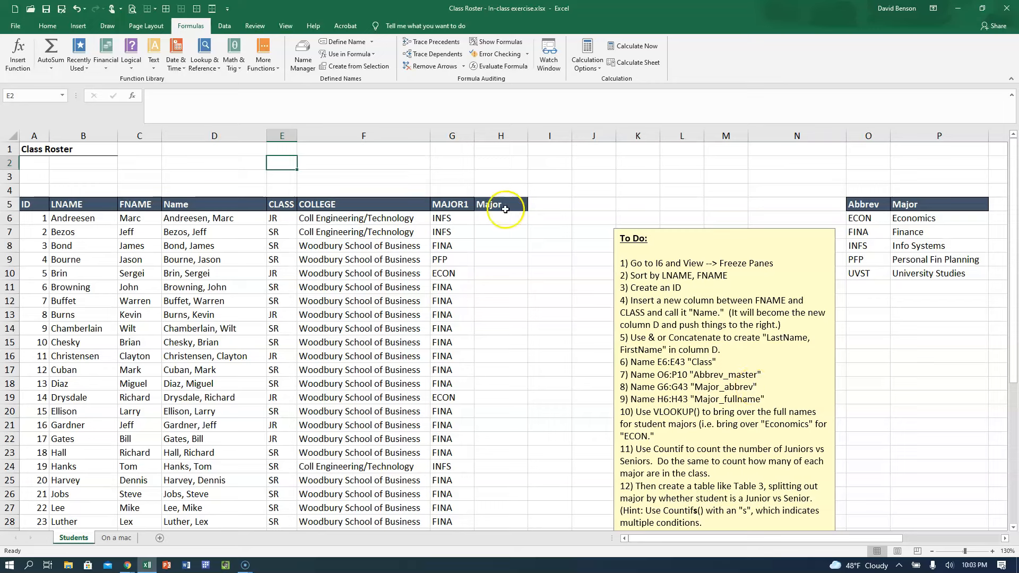
Name the MAJOR1 column range G6:G43 "Major_abbrev".
{"action": "left_click", "coordinate": [445, 215]}
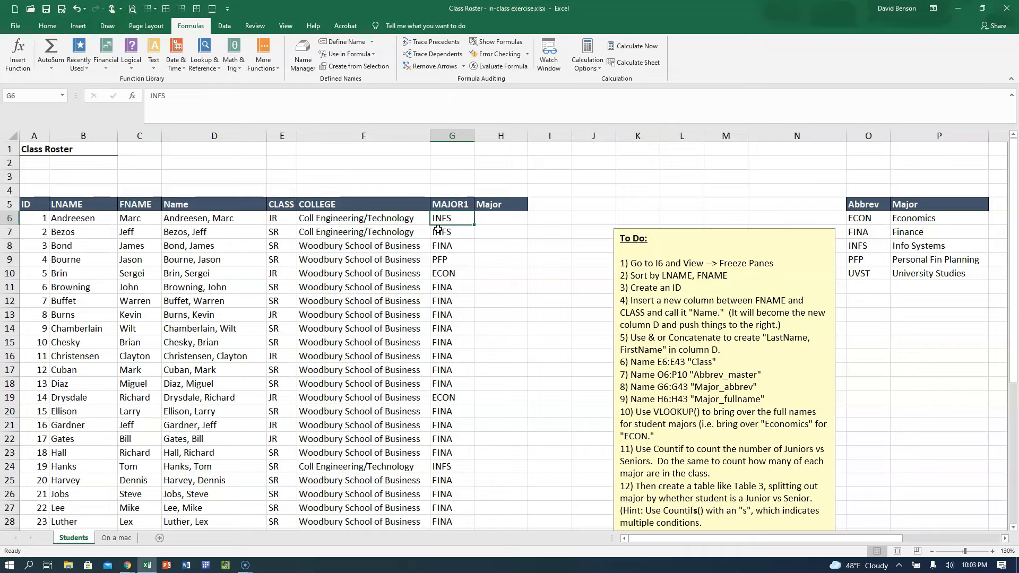
{"action": "key", "text": "ctrl+shift+Down"}
{"action": "scroll", "coordinate": [233, 329], "scroll_direction": "up", "scroll_amount": 5}
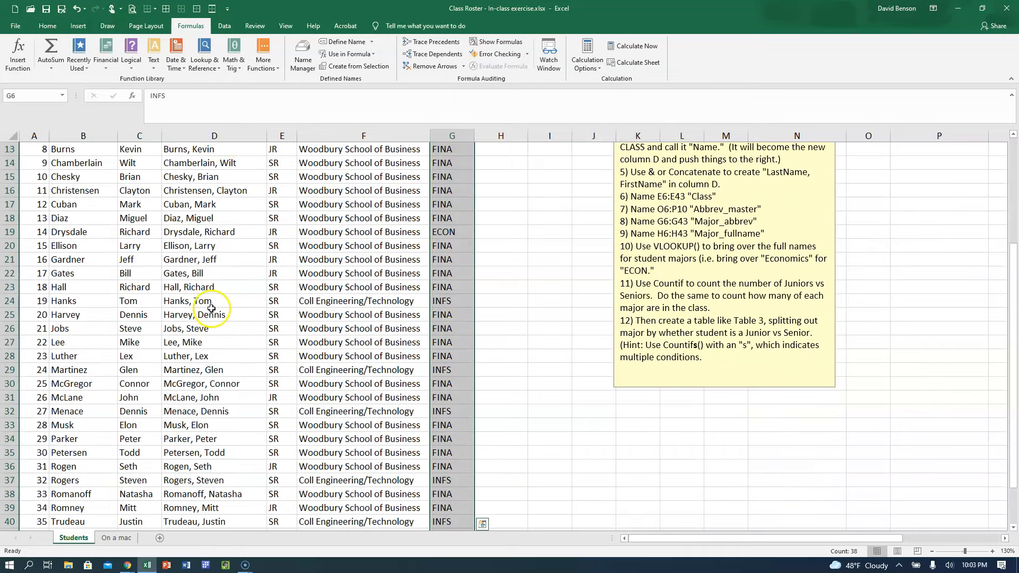
{"action": "left_click", "coordinate": [42, 98]}
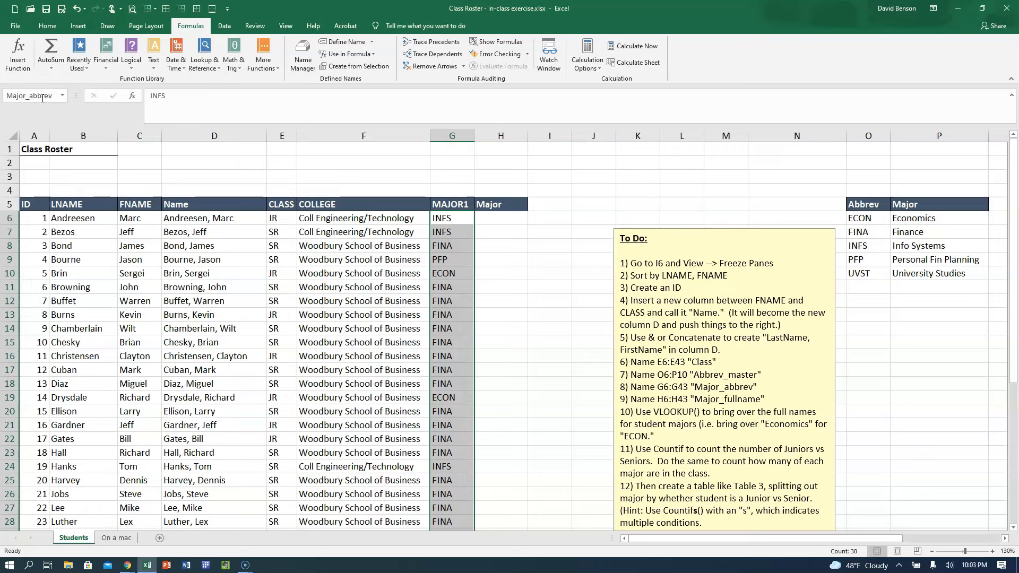
Look at the first MAJOR1 and Major cells, and review the defined names in the Name Manager.
{"action": "left_click", "coordinate": [516, 223]}
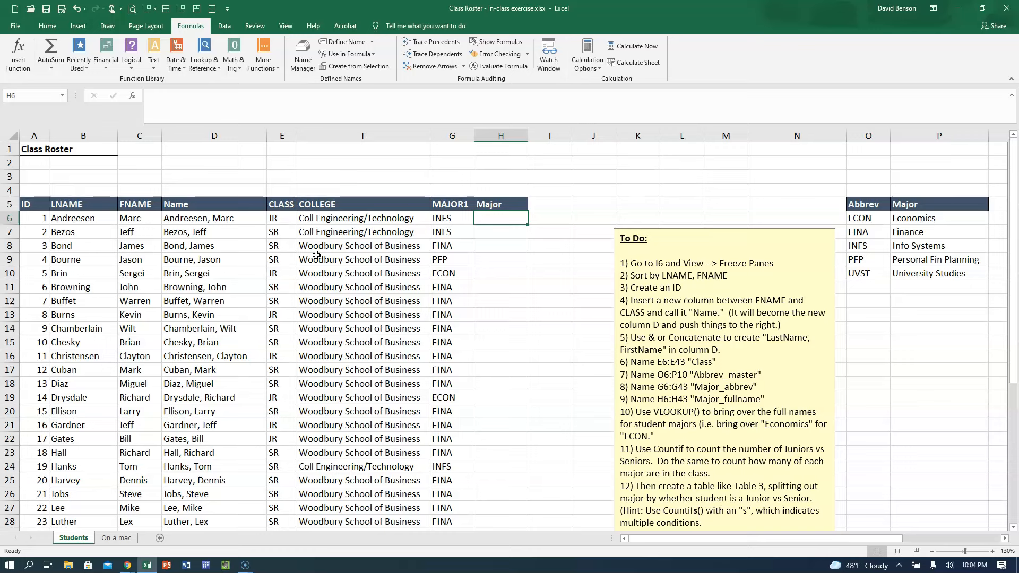
{"action": "left_click", "coordinate": [450, 222]}
{"action": "left_click", "coordinate": [487, 215]}
{"action": "left_click", "coordinate": [300, 61]}
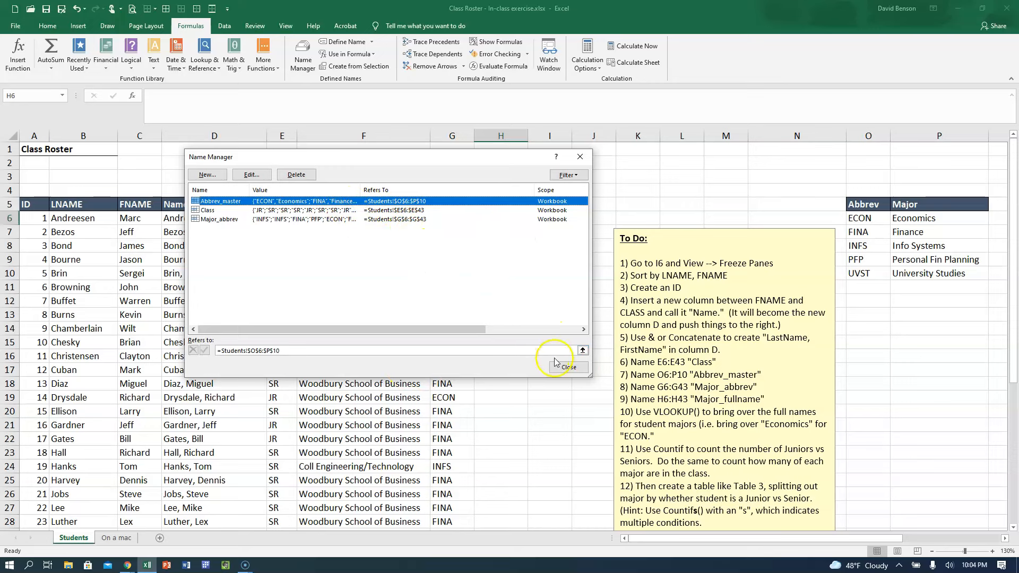
{"action": "left_click", "coordinate": [568, 366]}
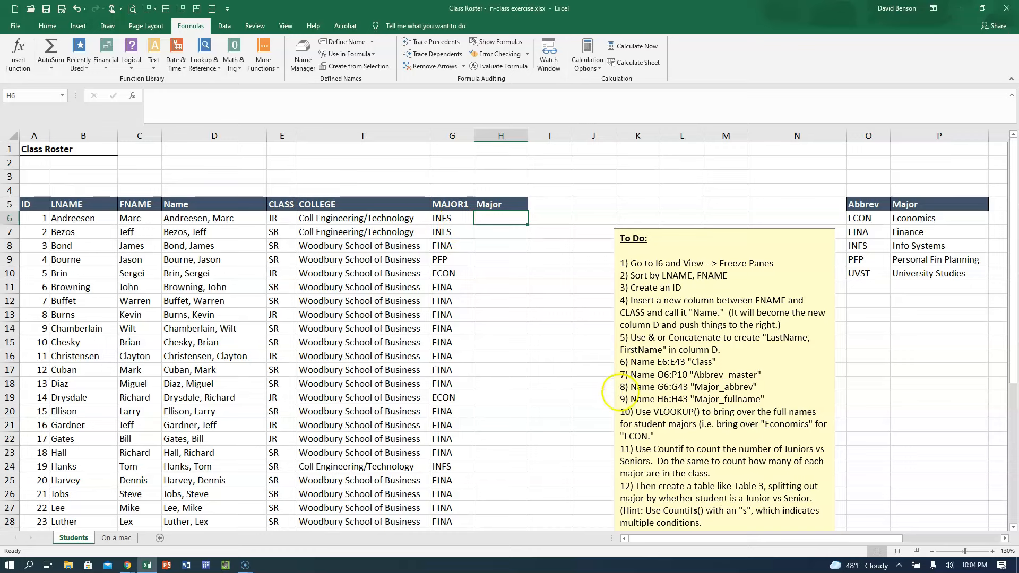
Review the VLOOKUP task in the To Do list and trace INFS and ECON from column G to the Abbrev and Major table.
{"action": "left_click", "coordinate": [641, 410]}
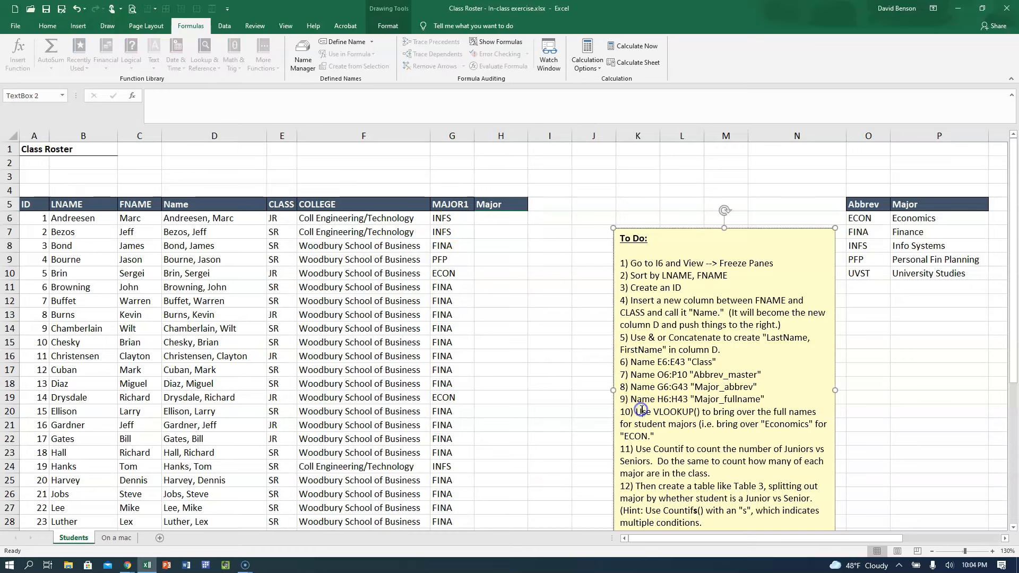
{"action": "left_click", "coordinate": [482, 221]}
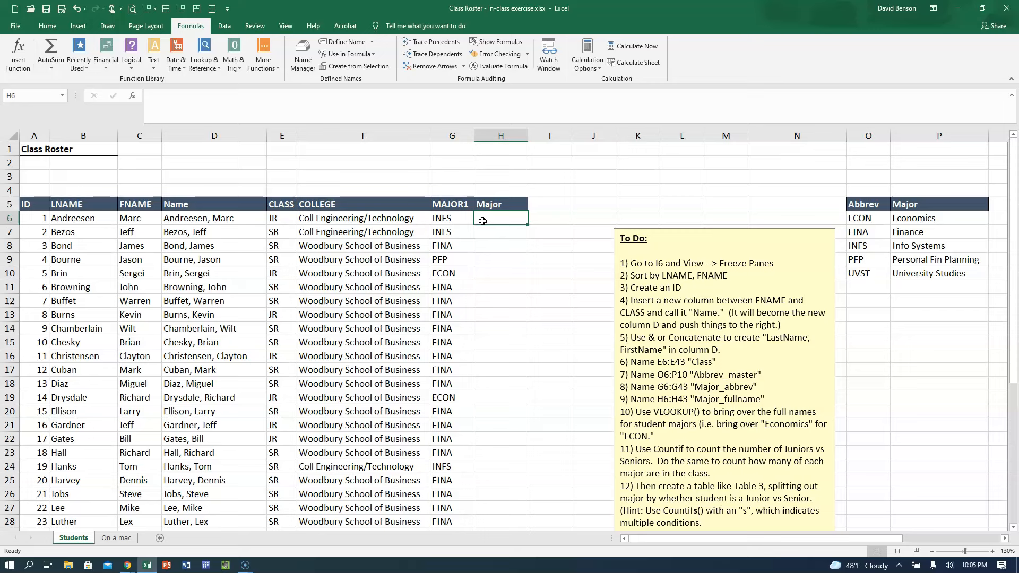
{"action": "left_click", "coordinate": [451, 219]}
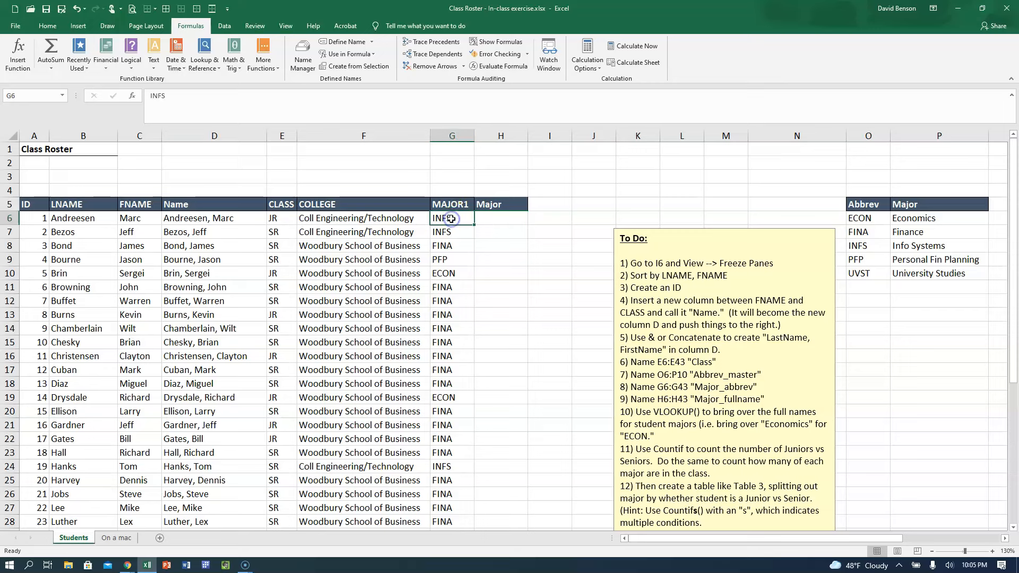
{"action": "left_click", "coordinate": [870, 244]}
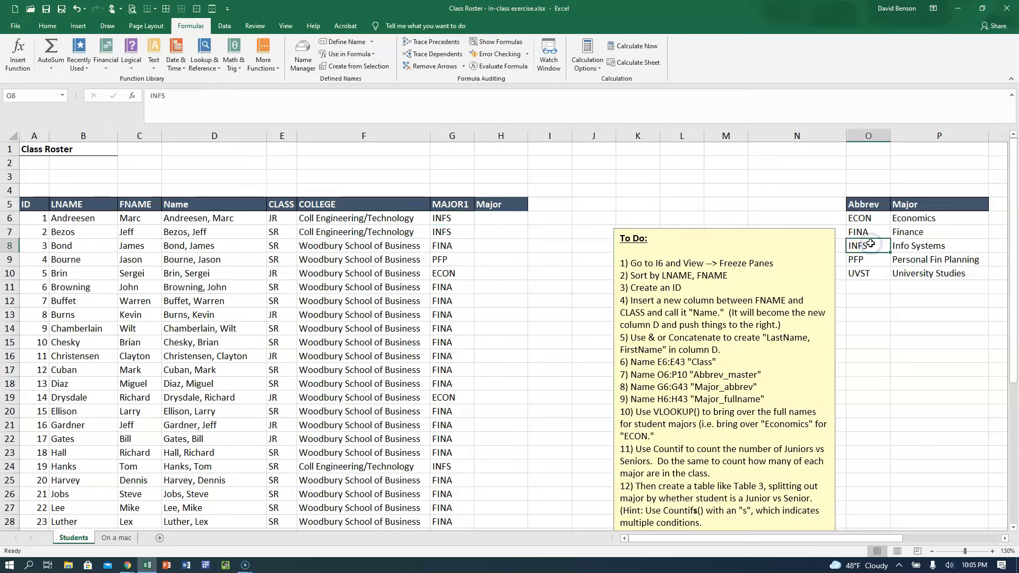
{"action": "left_click", "coordinate": [905, 244]}
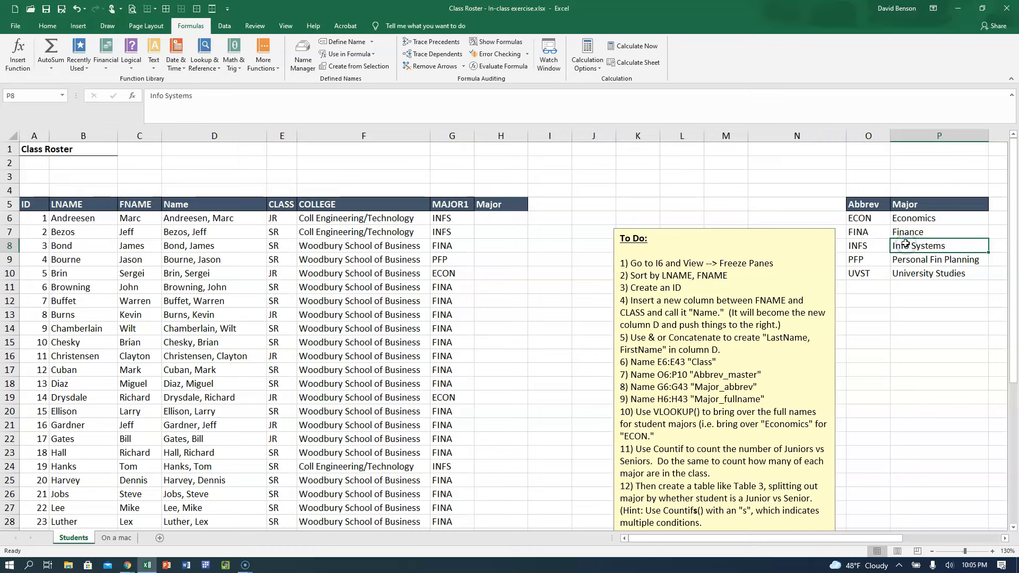
{"action": "left_click", "coordinate": [449, 273]}
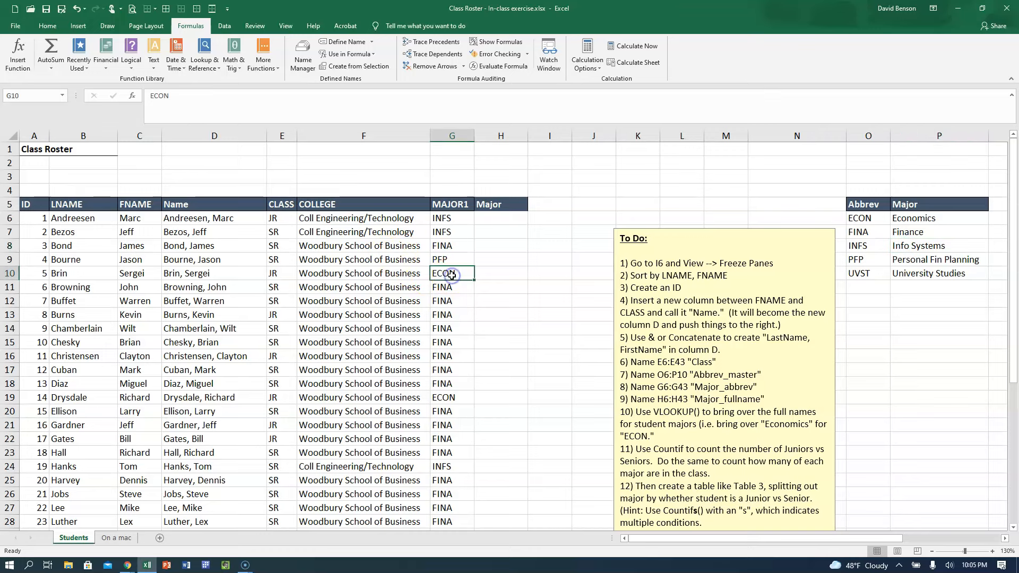
{"action": "left_click", "coordinate": [856, 219]}
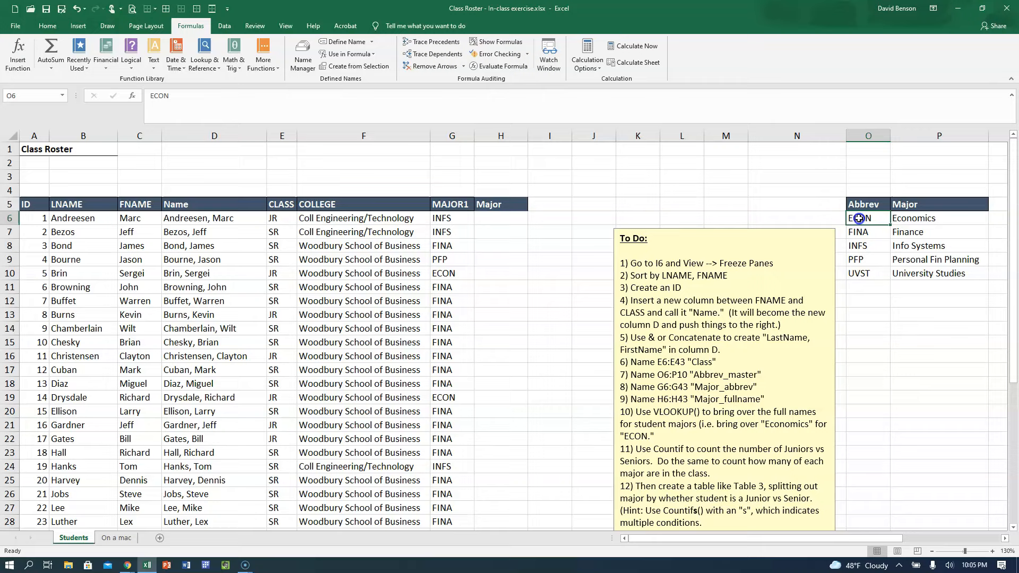
{"action": "left_click", "coordinate": [896, 219]}
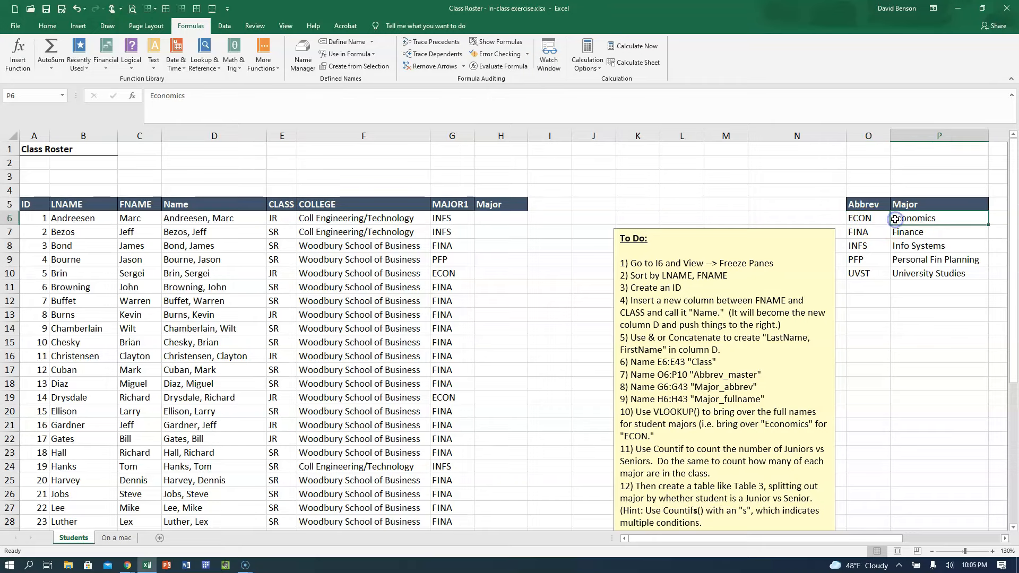
Compare the abbreviations ECON and PFP in column O with their full major names in column P.
{"action": "left_click", "coordinate": [1004, 538]}
{"action": "left_click", "coordinate": [1005, 538]}
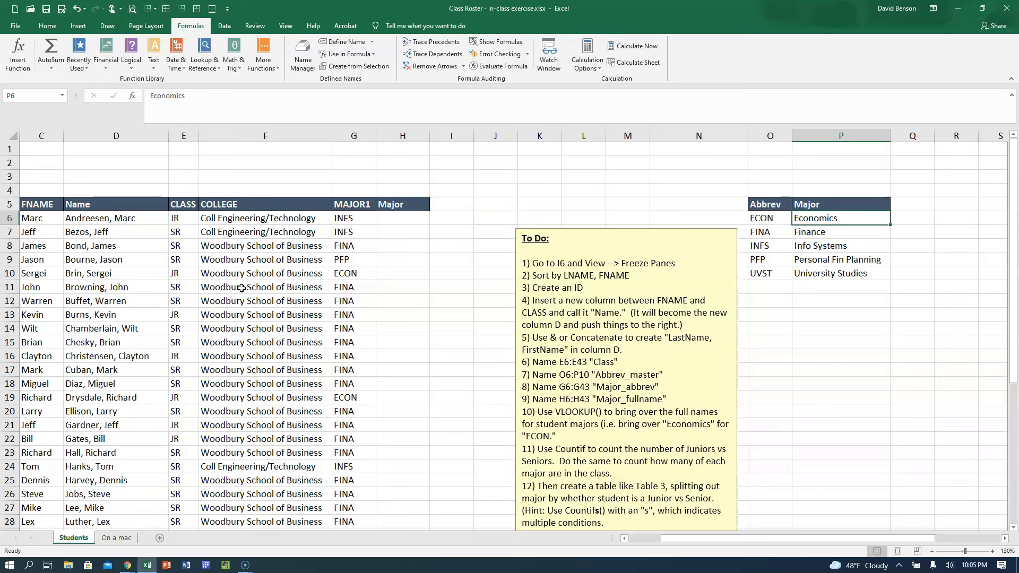
{"action": "left_click", "coordinate": [414, 299]}
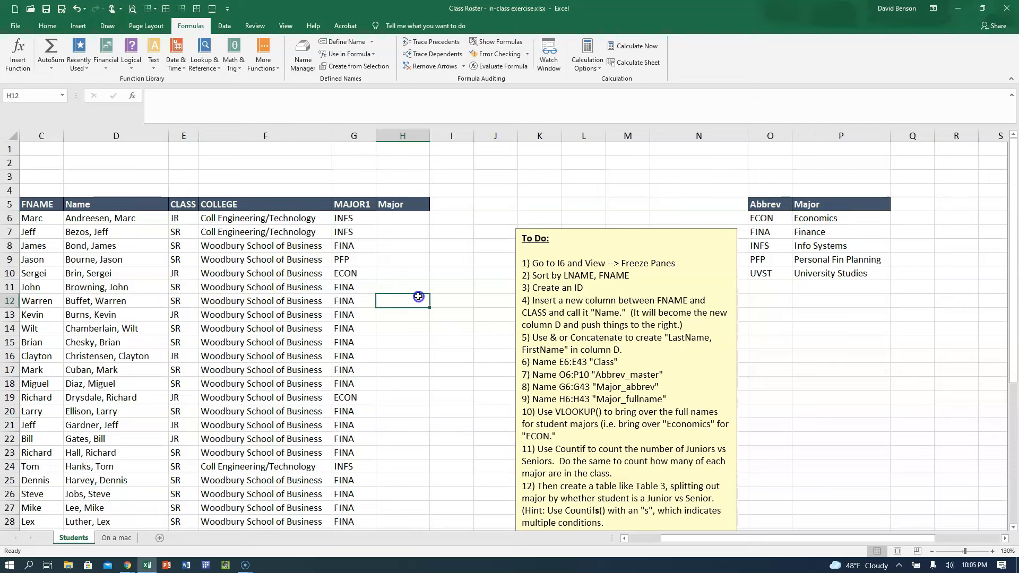
{"action": "left_click", "coordinate": [777, 220]}
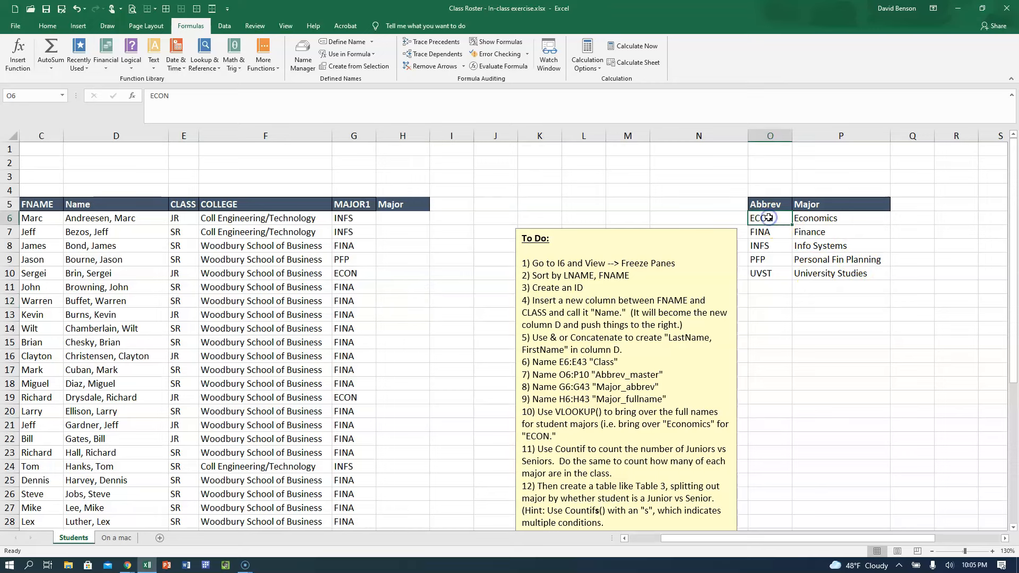
{"action": "left_click", "coordinate": [797, 220]}
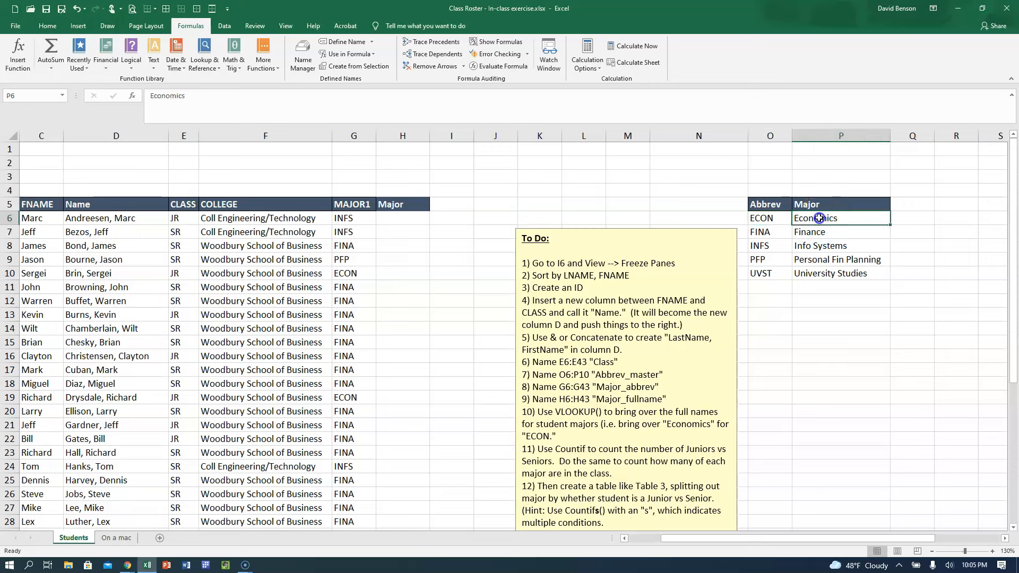
{"action": "left_click", "coordinate": [782, 220]}
{"action": "left_click", "coordinate": [821, 219]}
{"action": "left_click", "coordinate": [764, 260]}
{"action": "left_click", "coordinate": [820, 259]}
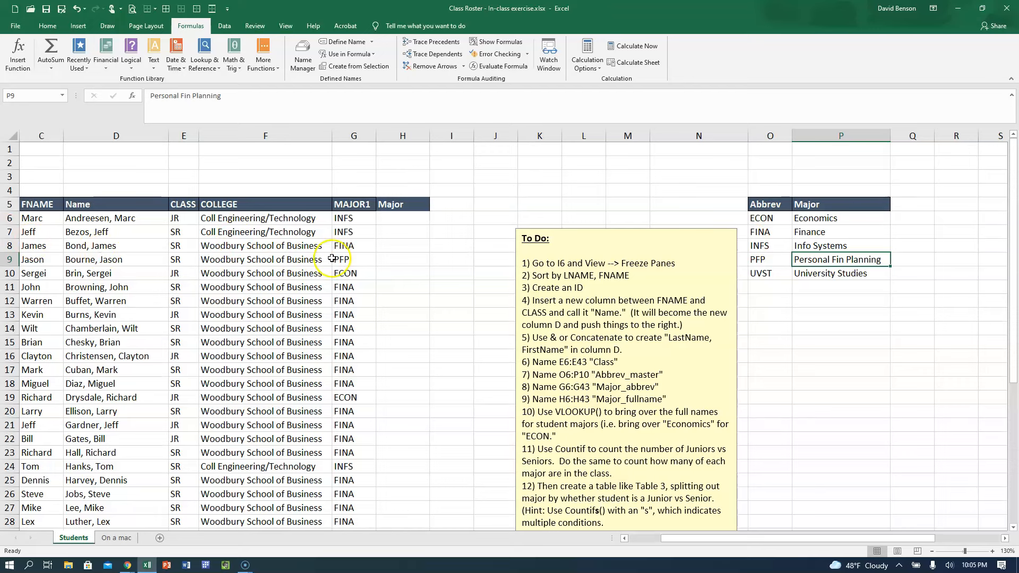
Enter =VLOOKUP(G6,Abbrev_master,2,FALSE) in H6 to bring over the first student's full major name.
{"action": "left_click", "coordinate": [389, 220]}
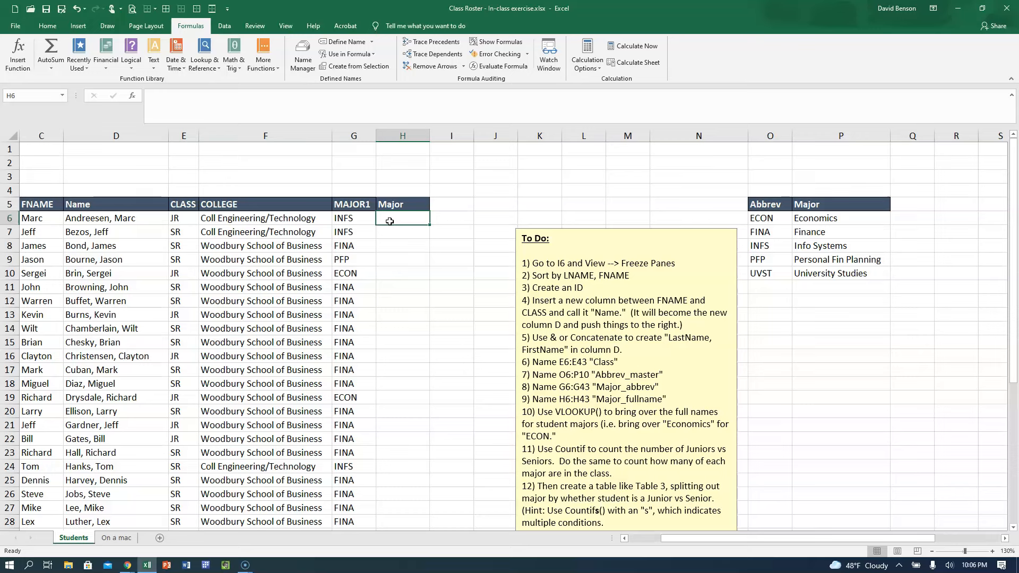
{"action": "type", "text": "=vl"}
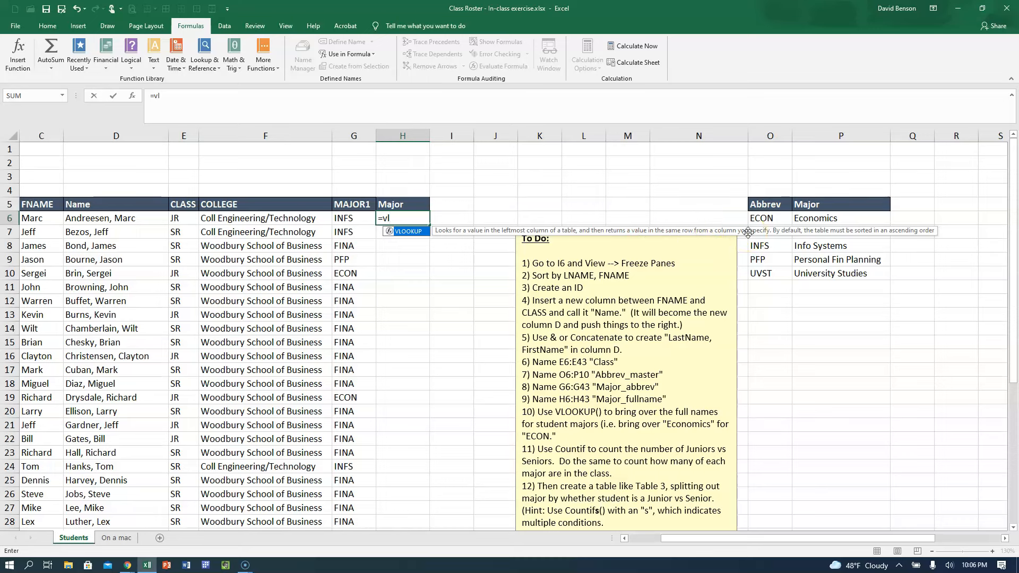
{"action": "double_click", "coordinate": [408, 232]}
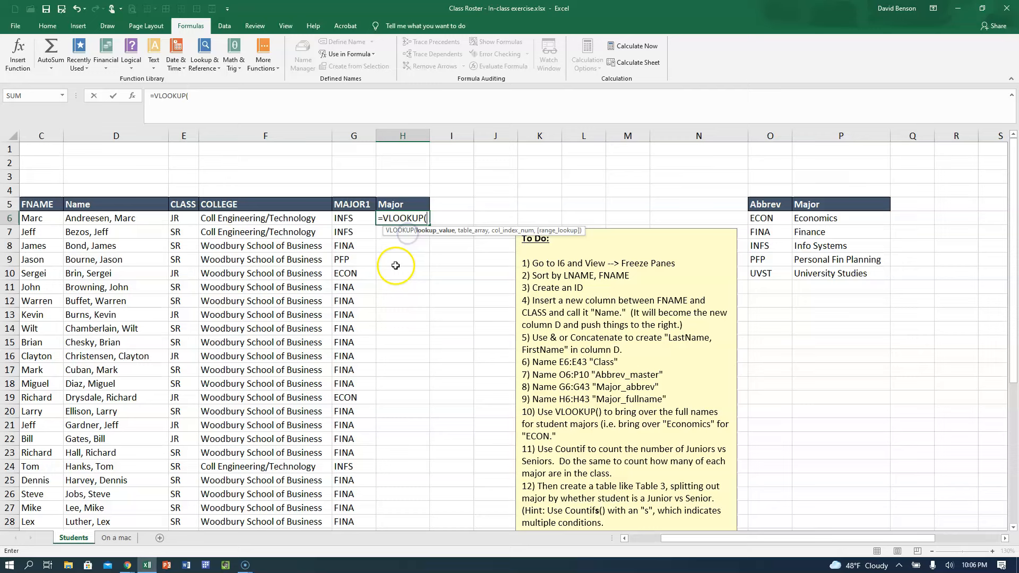
{"action": "left_click", "coordinate": [347, 220]}
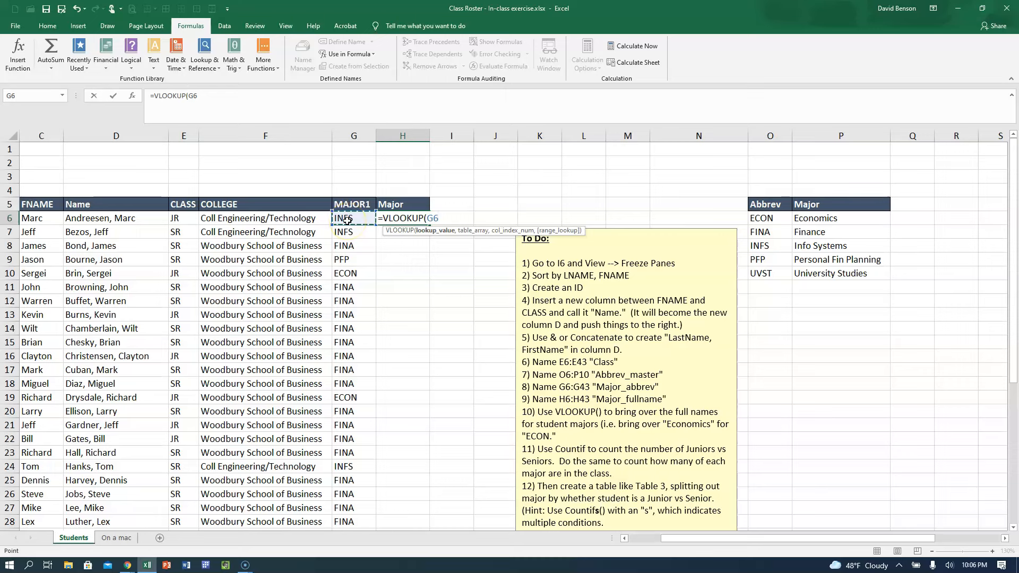
{"action": "type", "text": ","}
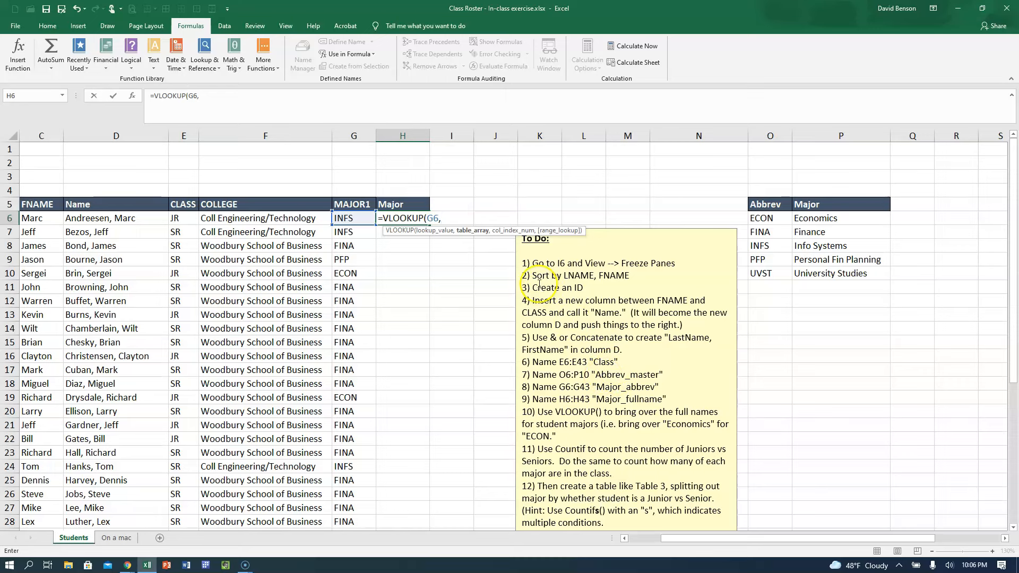
{"action": "type", "text": "Abb"}
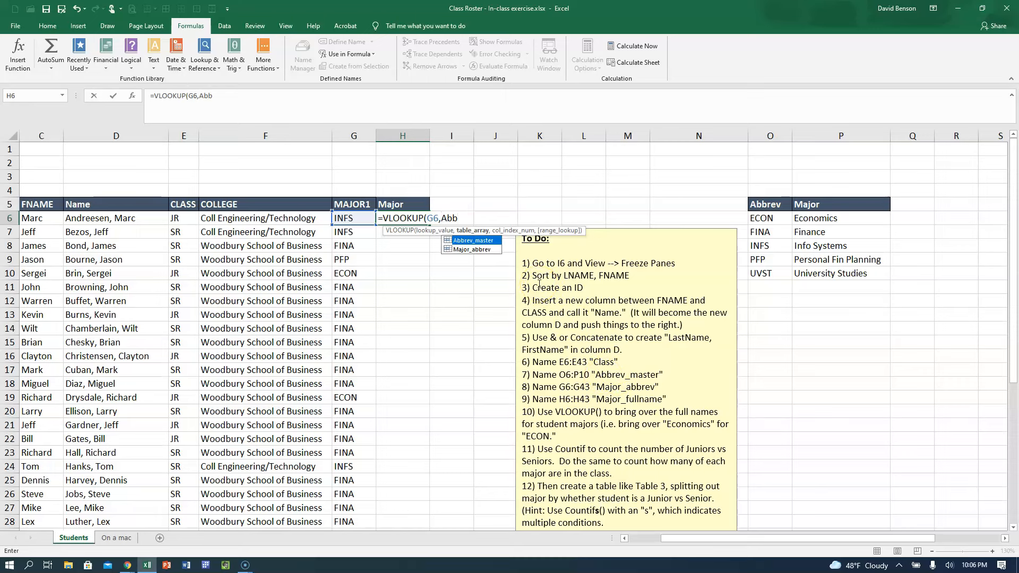
{"action": "left_click", "coordinate": [464, 242]}
{"action": "double_click", "coordinate": [464, 242]}
{"action": "type", "text": ",2"}
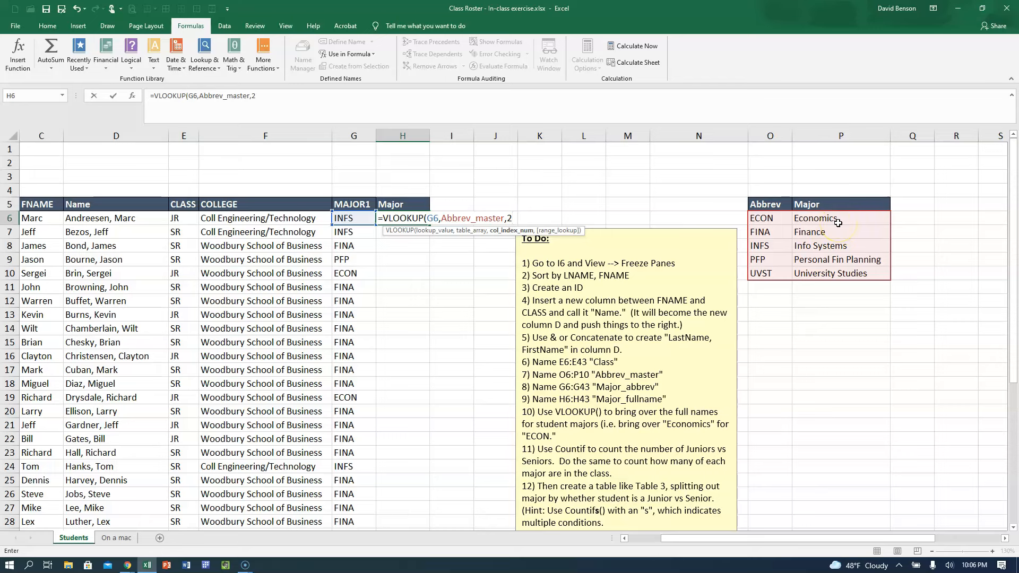
{"action": "type", "text": ","}
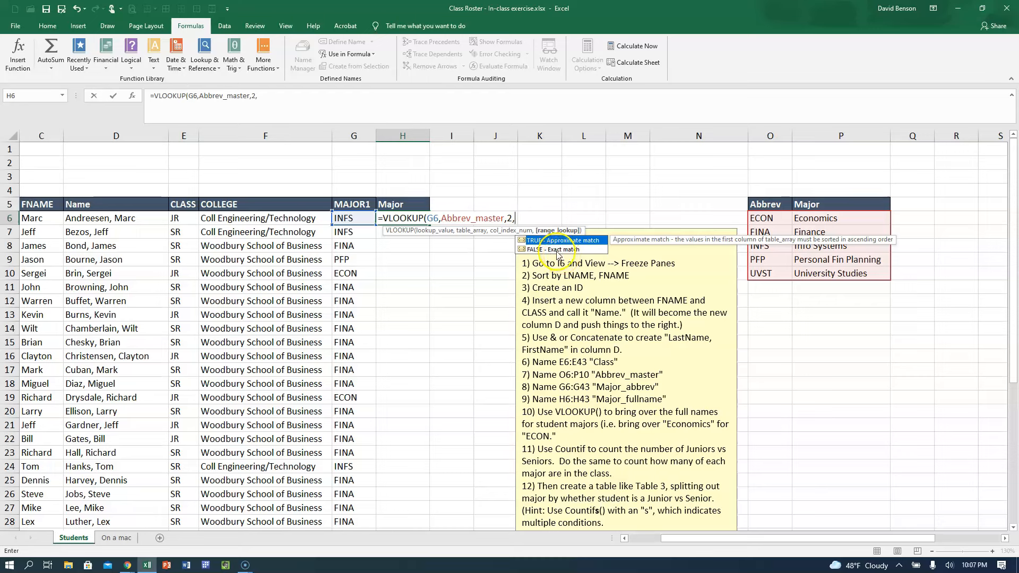
{"action": "double_click", "coordinate": [537, 247]}
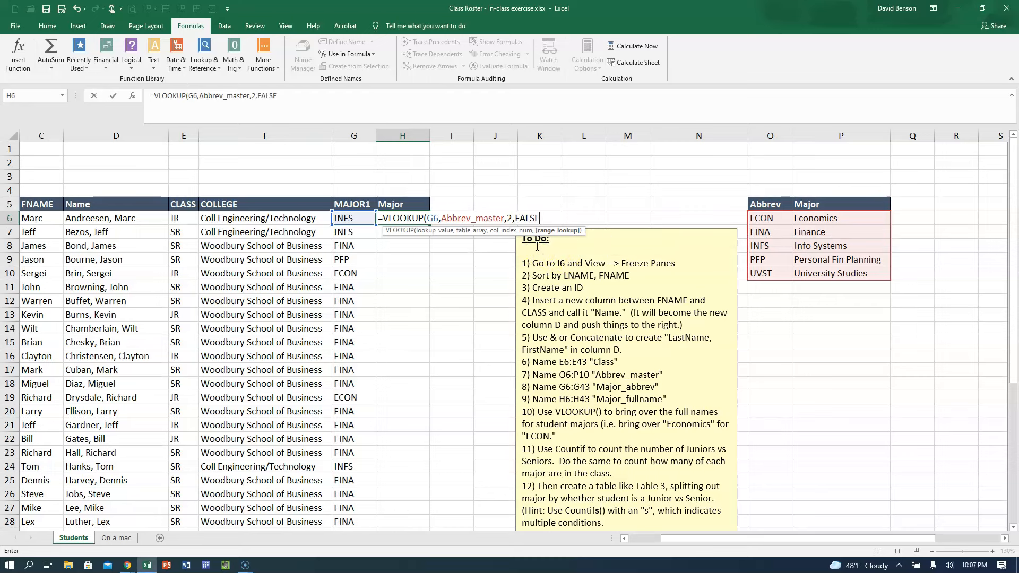
{"action": "key", "text": "ctrl+Return"}
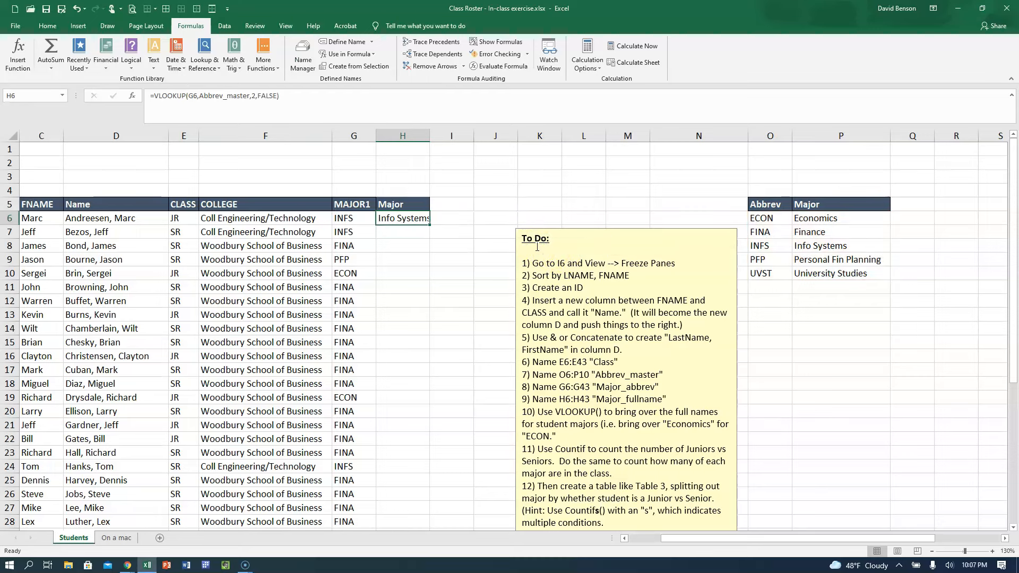
Widen column H slightly and fill the H6 VLOOKUP formula down the Major column to row 43.
{"action": "left_click_drag", "start_coordinate": [441, 136], "coordinate": [438, 137]}
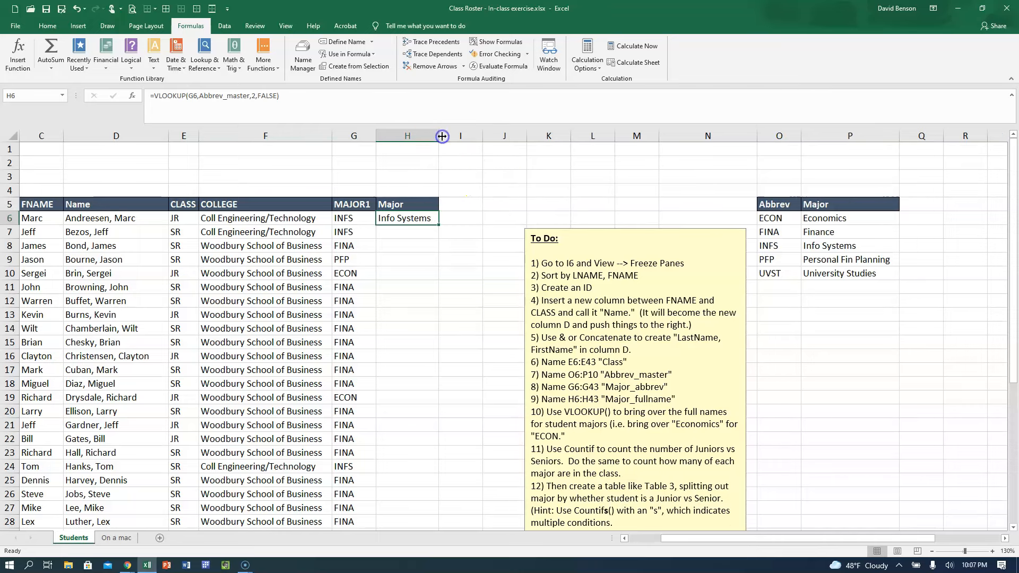
{"action": "double_click", "coordinate": [438, 224]}
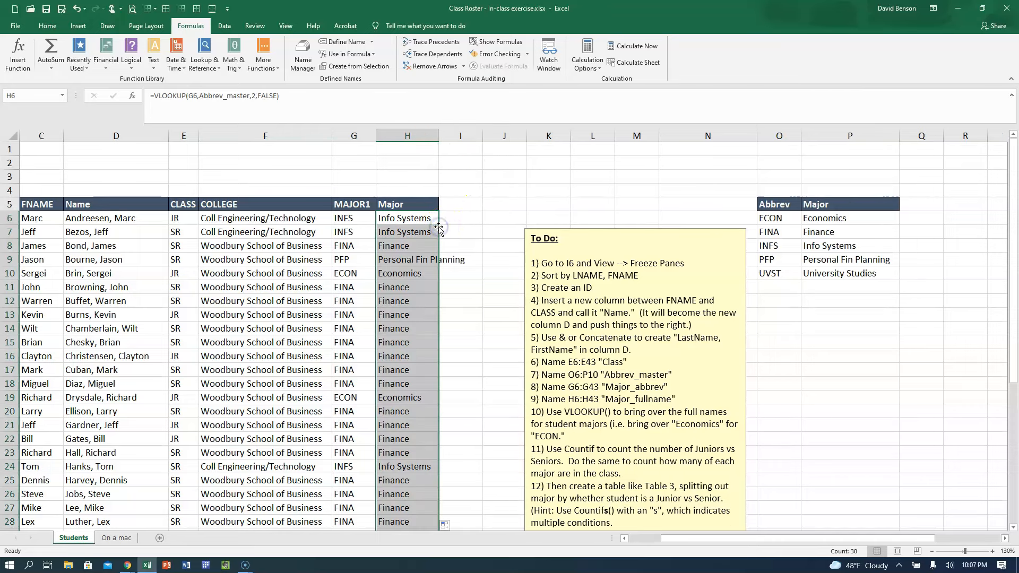
Check the looked-up majors for PFP in row 9 and UVST in row 41, and autofit column H.
{"action": "left_click", "coordinate": [344, 259]}
{"action": "left_click", "coordinate": [398, 259]}
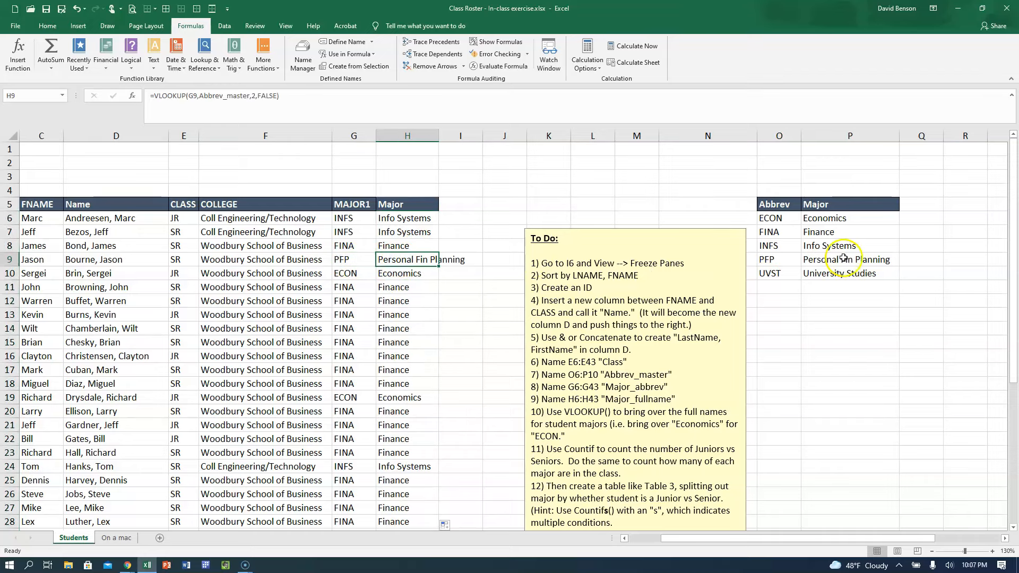
{"action": "scroll", "coordinate": [465, 387], "scroll_direction": "down", "scroll_amount": 6}
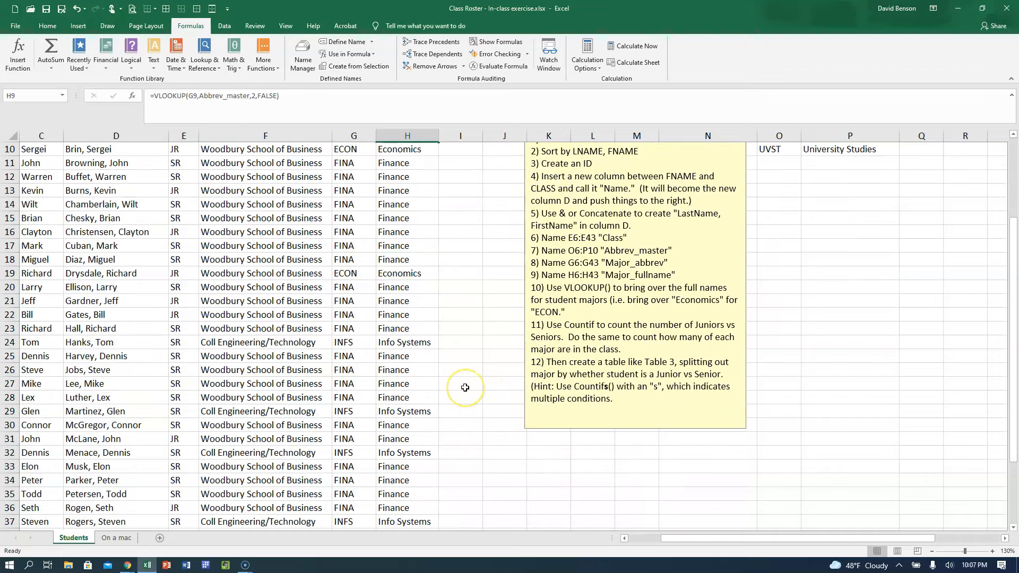
{"action": "left_click", "coordinate": [349, 454]}
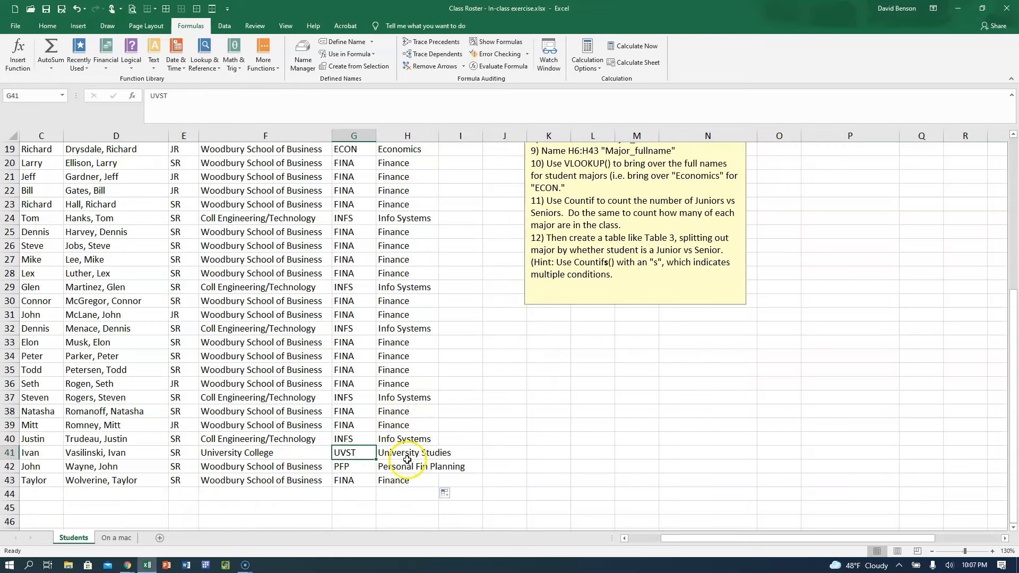
{"action": "scroll", "coordinate": [409, 459], "scroll_direction": "up", "scroll_amount": 6}
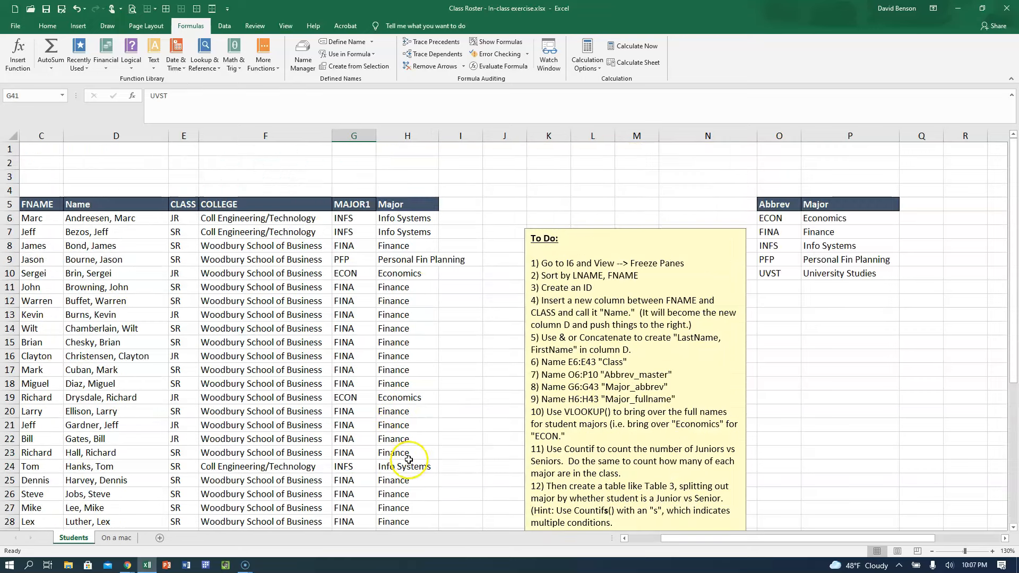
{"action": "double_click", "coordinate": [440, 134]}
Review the table array and column index arguments of the VLOOKUP formula in H6 without changing them.
{"action": "left_click", "coordinate": [444, 218]}
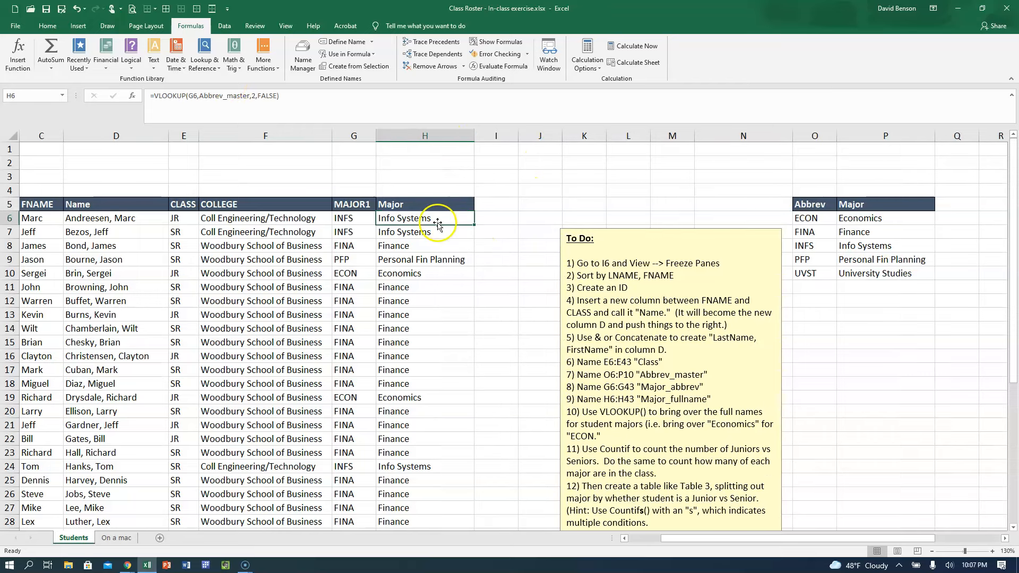
{"action": "left_click", "coordinate": [218, 97]}
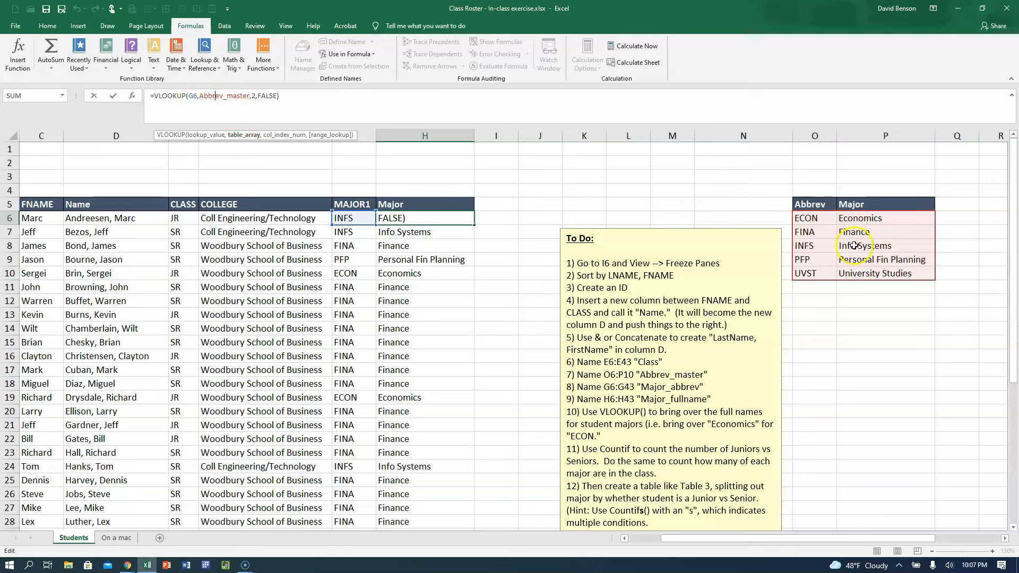
{"action": "left_click", "coordinate": [215, 96]}
{"action": "left_click", "coordinate": [252, 96]}
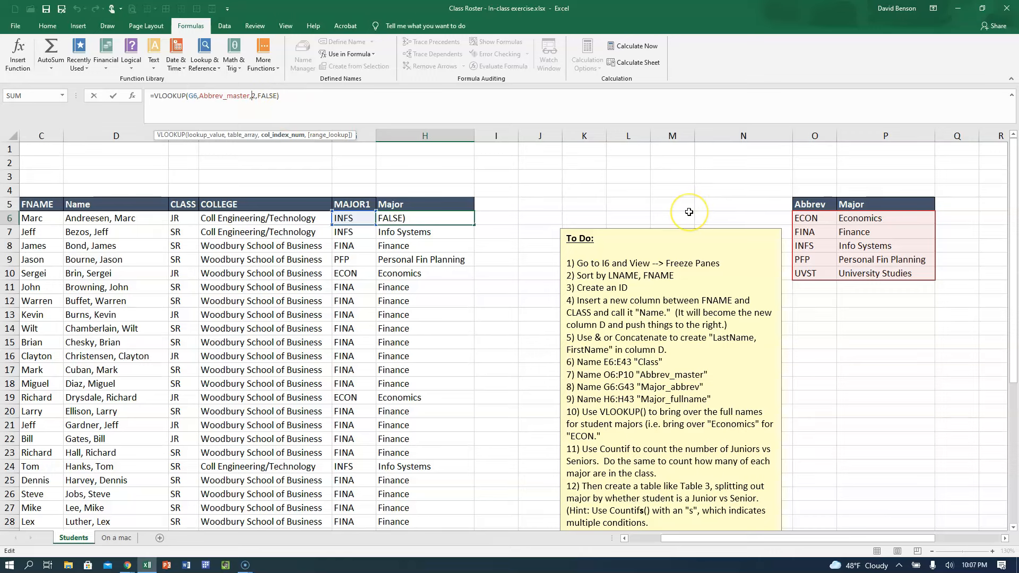
{"action": "key", "text": "Return"}
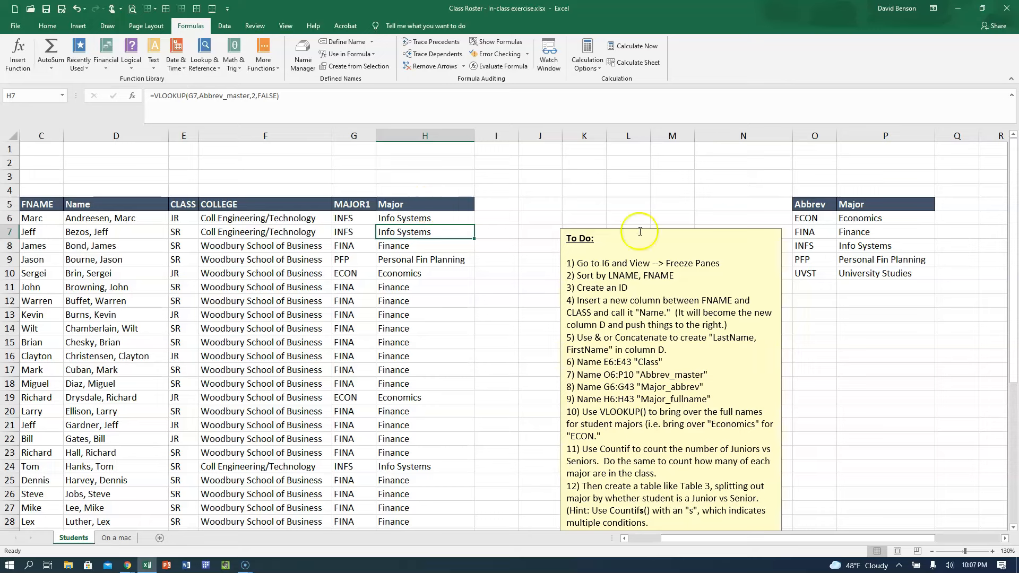
Add a trailing space after INFS in G7 and inspect the effect on the lookup in H7.
{"action": "left_click", "coordinate": [354, 218]}
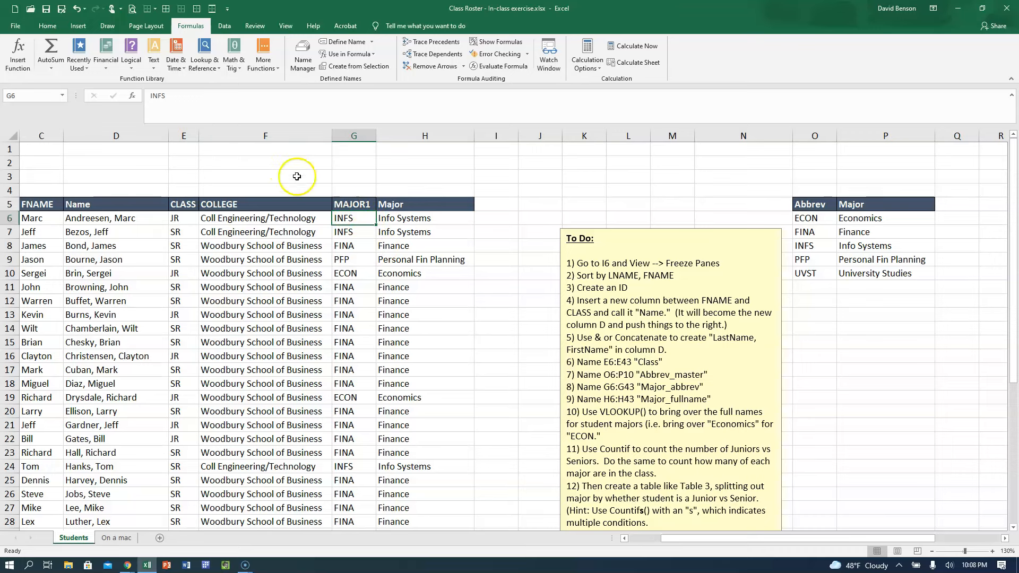
{"action": "left_click", "coordinate": [353, 228]}
{"action": "left_click", "coordinate": [201, 97]}
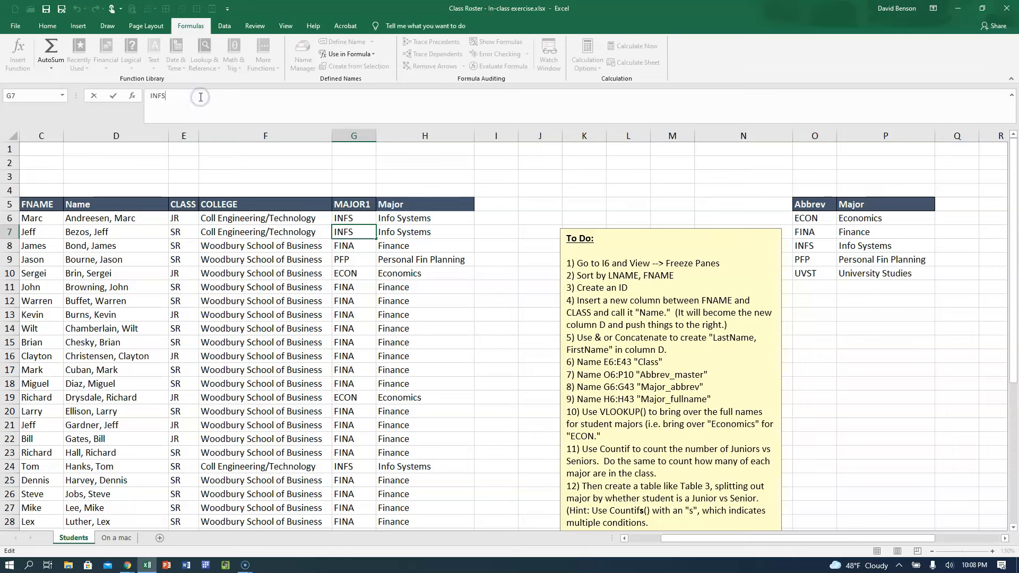
{"action": "key", "text": "Return"}
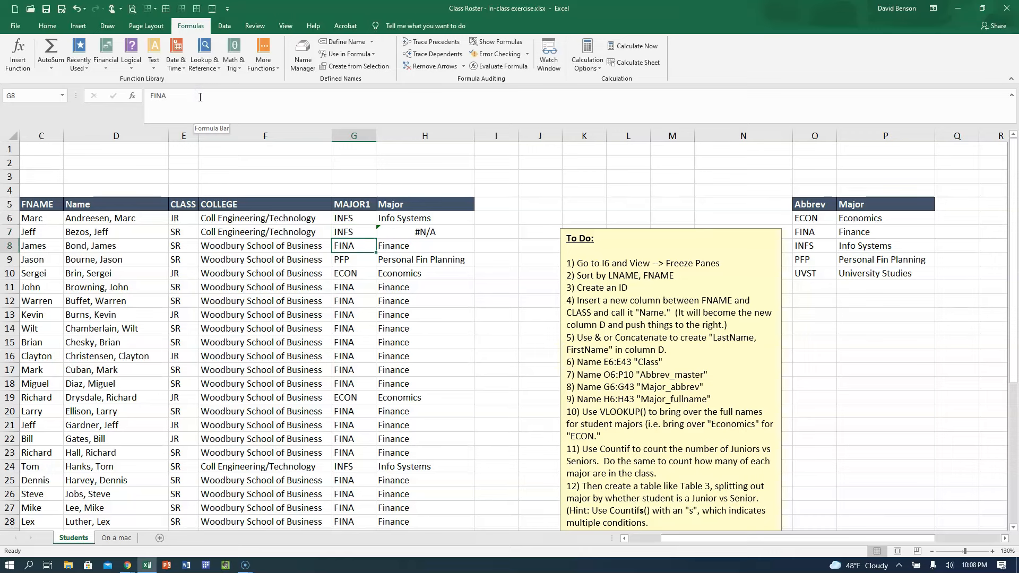
{"action": "left_click", "coordinate": [423, 232]}
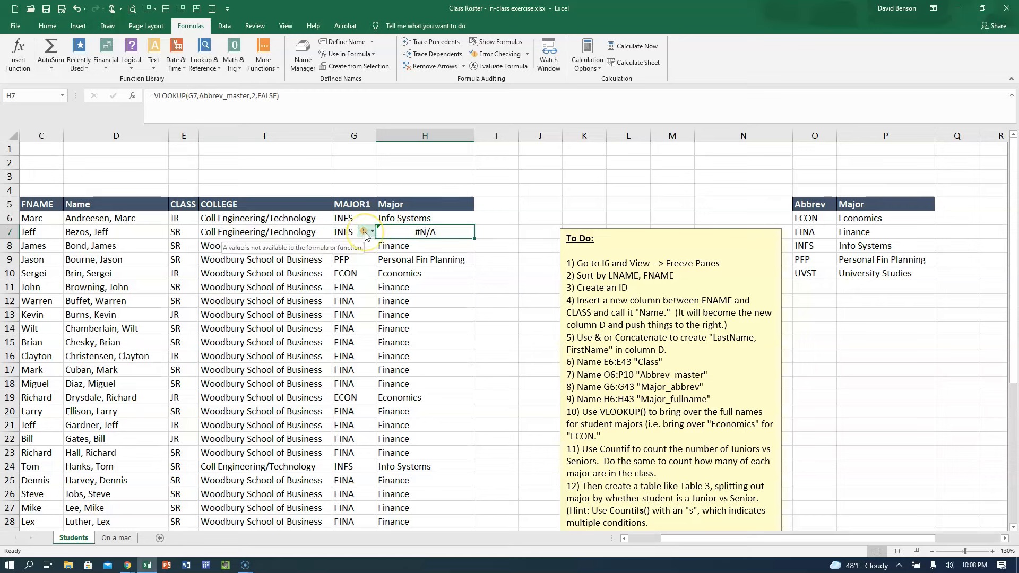
Remove the trailing space after INFS in G7 and recheck the lookup formula in H7.
{"action": "left_click", "coordinate": [348, 232]}
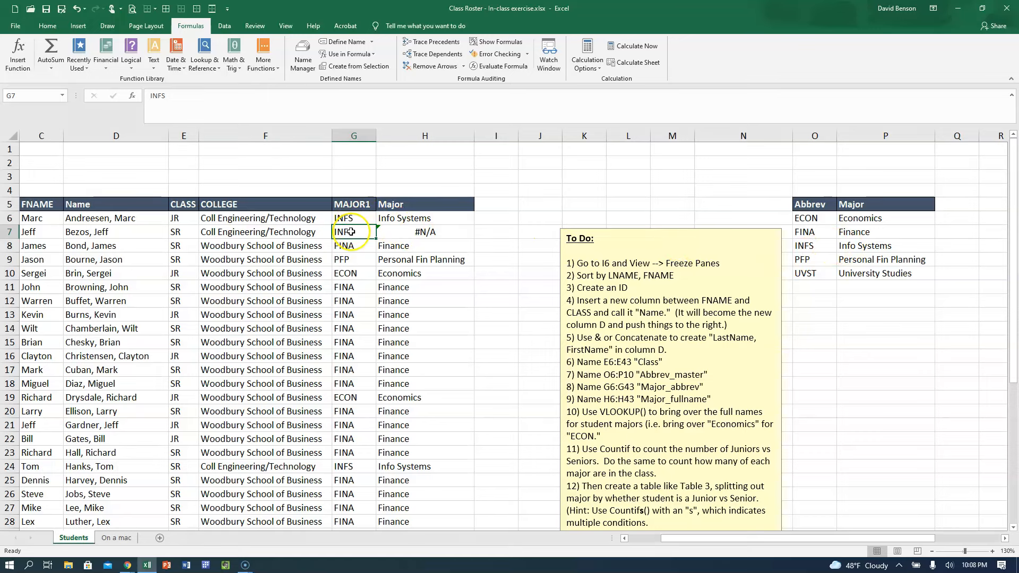
{"action": "left_click", "coordinate": [322, 107]}
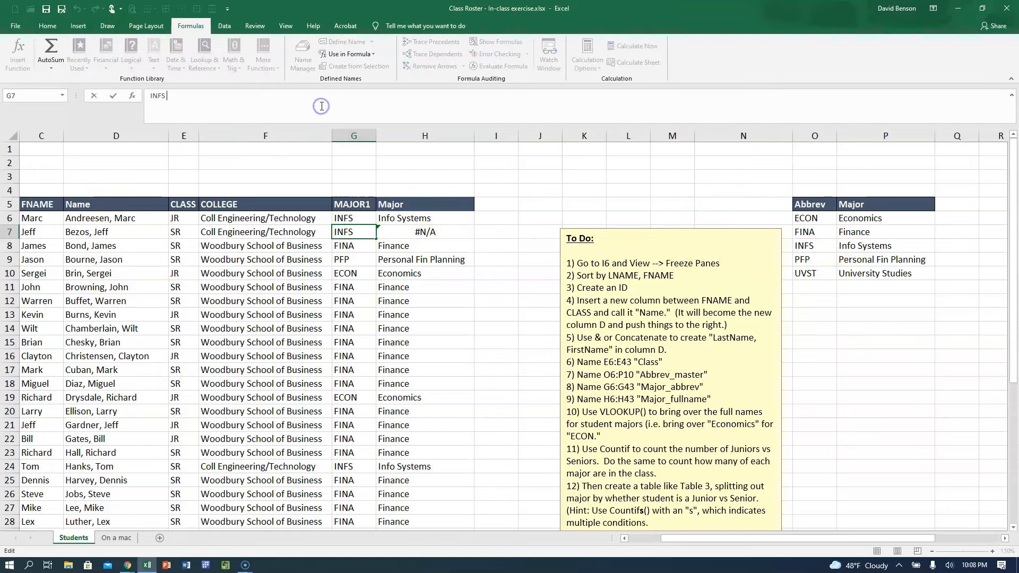
{"action": "key", "text": "Return"}
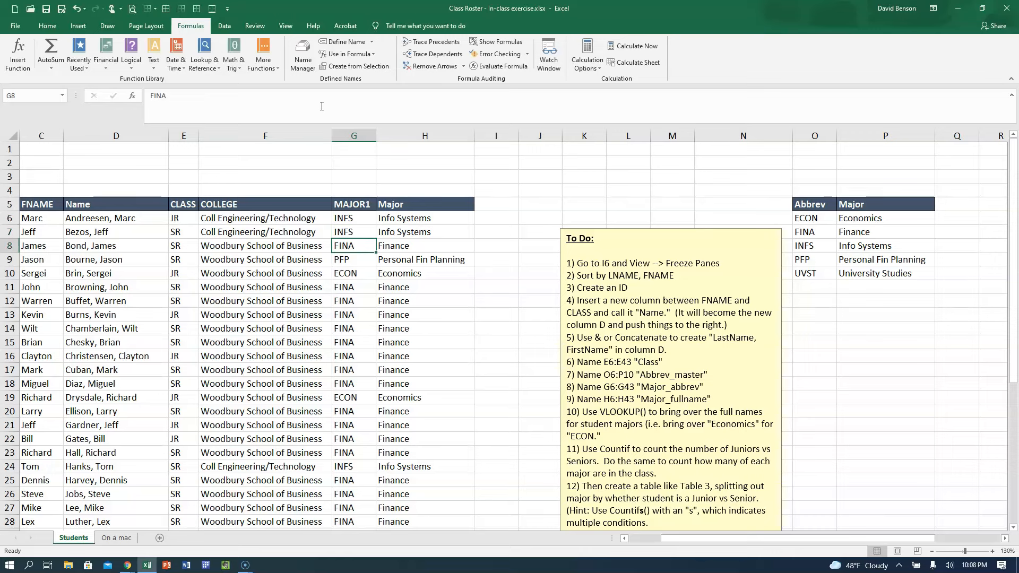
{"action": "left_click", "coordinate": [409, 235]}
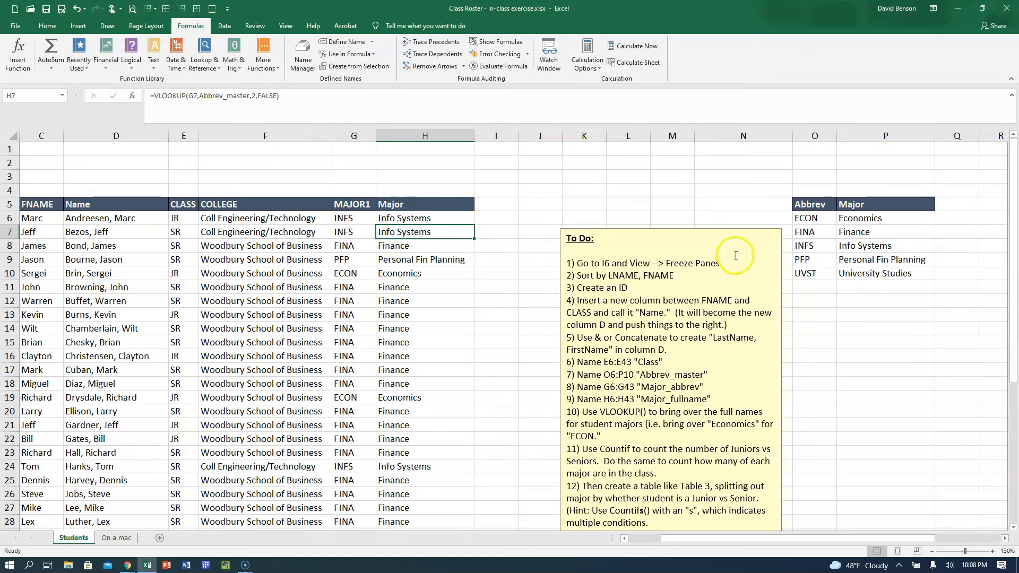
Move the To Do text box to the area just beneath the Abbrev and Major table.
{"action": "left_click", "coordinate": [682, 229]}
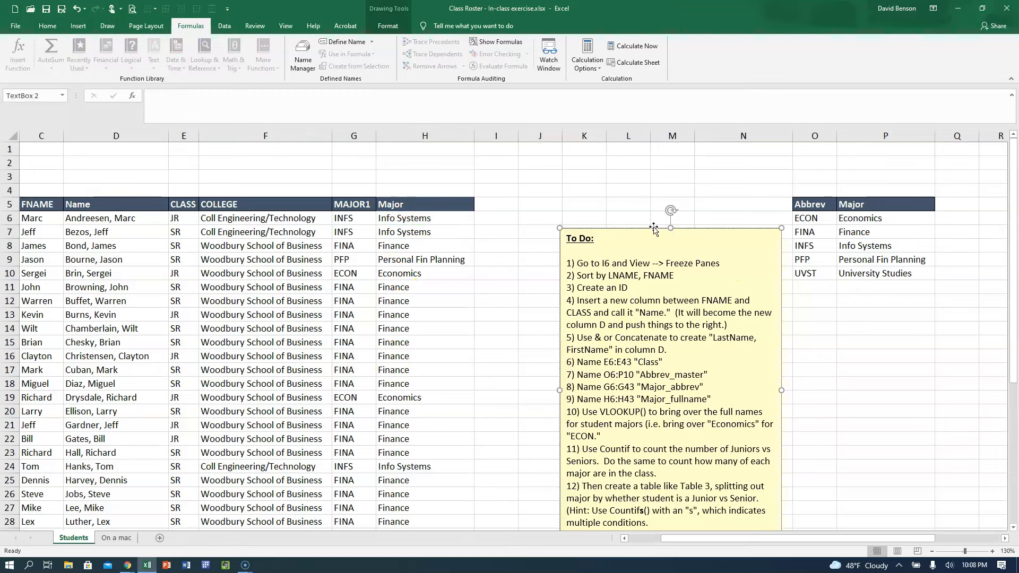
{"action": "left_click", "coordinate": [413, 218]}
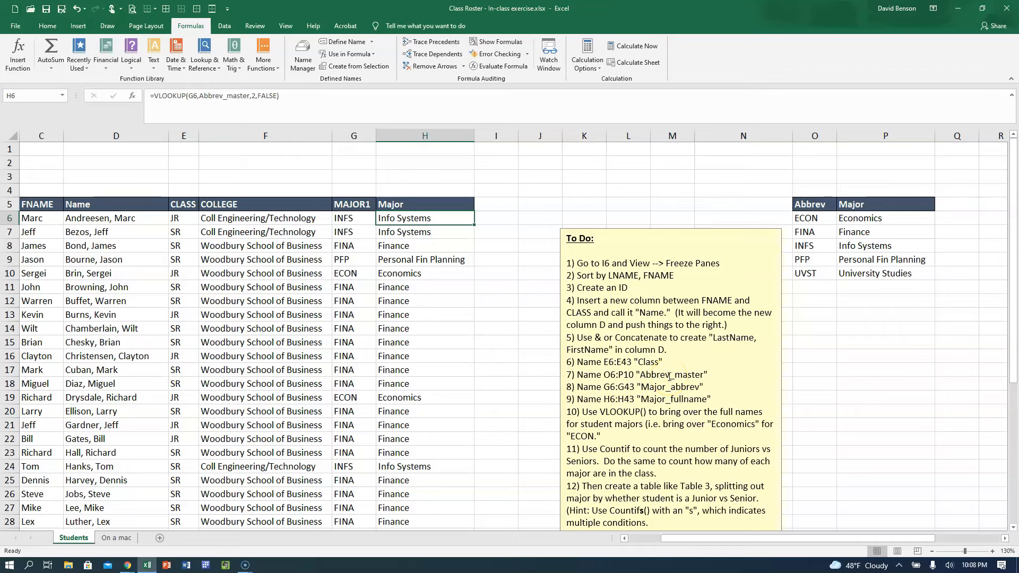
{"action": "scroll", "coordinate": [670, 377], "scroll_direction": "down", "scroll_amount": 2}
{"action": "scroll", "coordinate": [646, 185], "scroll_direction": "up", "scroll_amount": 1}
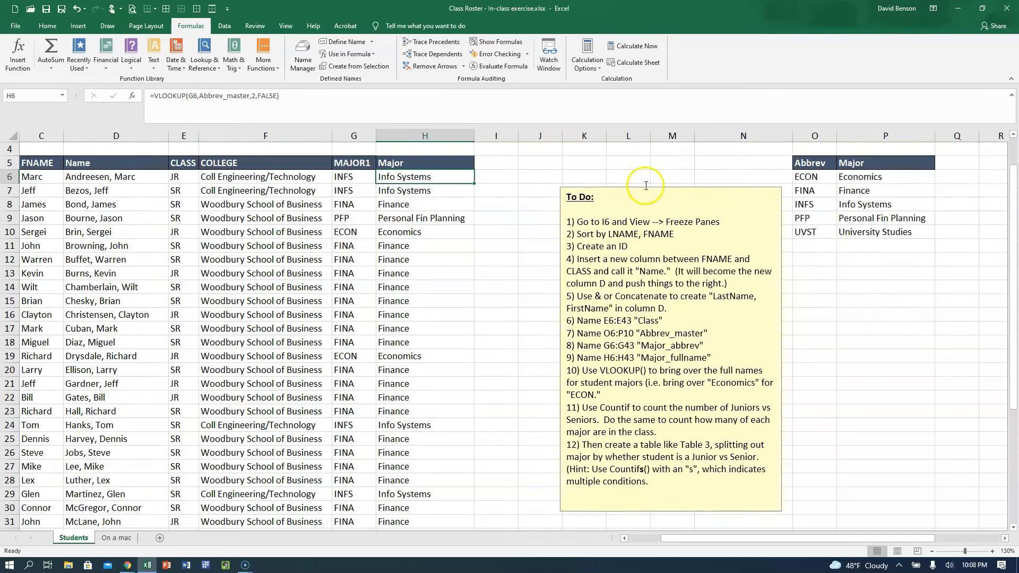
{"action": "left_click", "coordinate": [646, 185]}
{"action": "left_click_drag", "start_coordinate": [645, 187], "coordinate": [791, 266]}
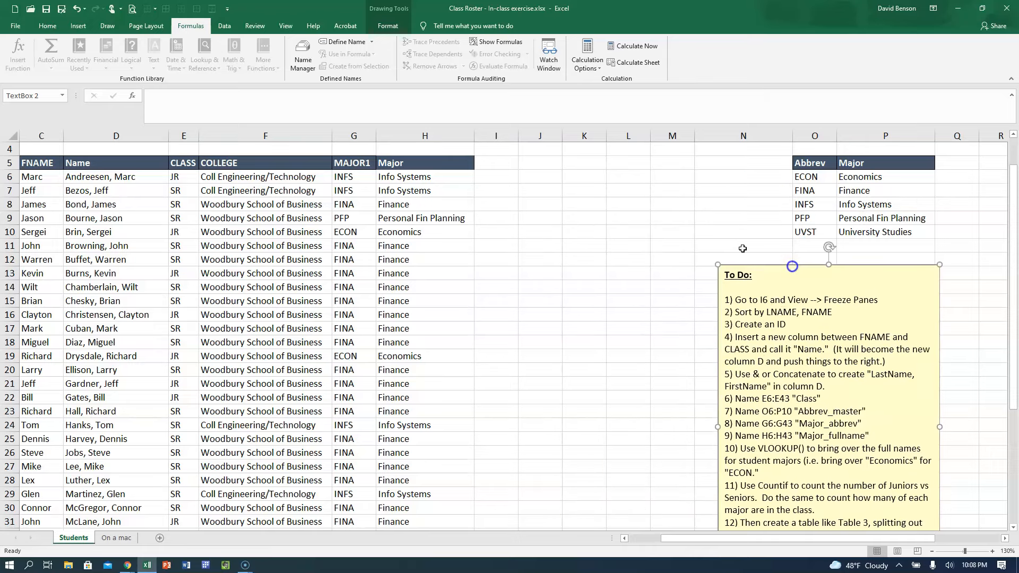
{"action": "left_click", "coordinate": [529, 293]}
Select the Major values in H6:H43 and try to name the range Major-fullname.
{"action": "left_click", "coordinate": [410, 176]}
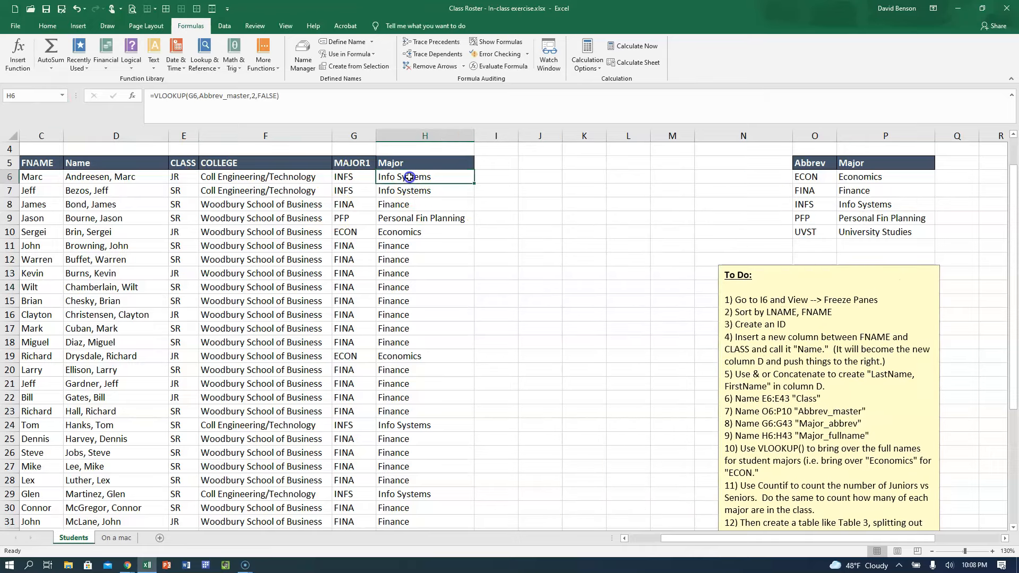
{"action": "key", "text": "ctrl+shift+Down"}
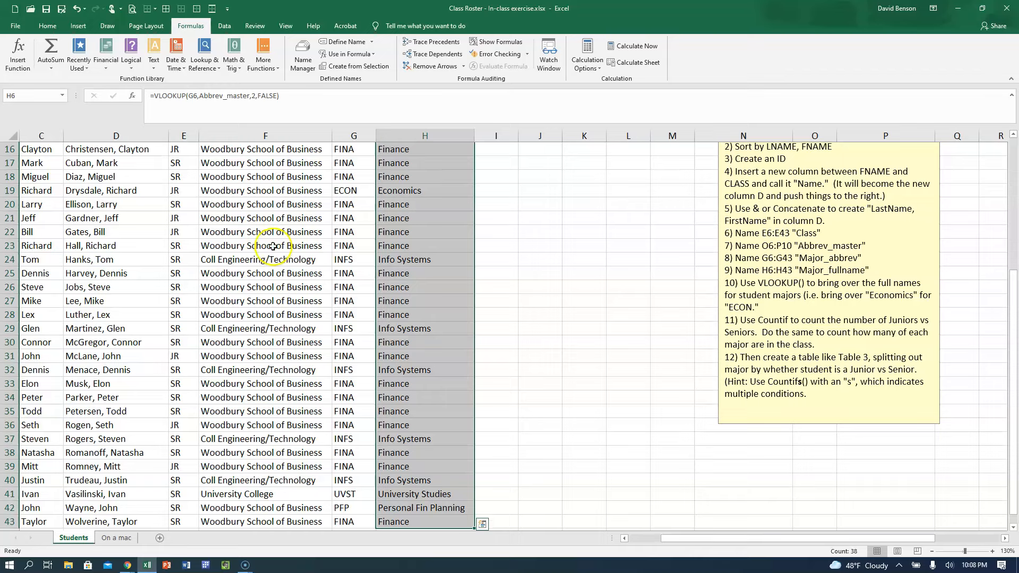
{"action": "scroll", "coordinate": [268, 244], "scroll_direction": "up", "scroll_amount": 5}
{"action": "left_click", "coordinate": [73, 101]}
{"action": "left_click", "coordinate": [44, 94]}
{"action": "type", "text": "Major-fullnam"}
{"action": "key", "text": "Return"}
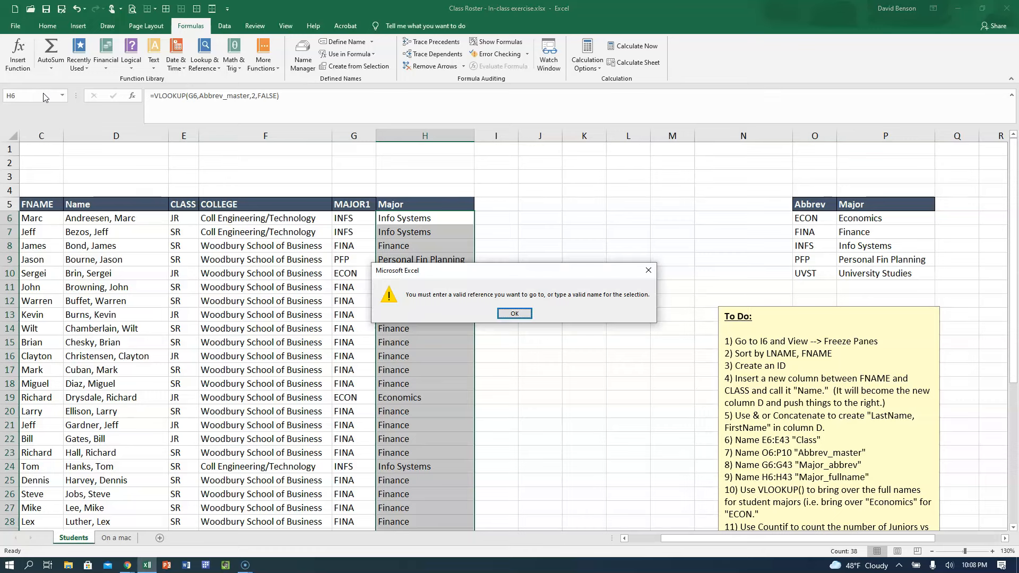
{"action": "left_click", "coordinate": [528, 318]}
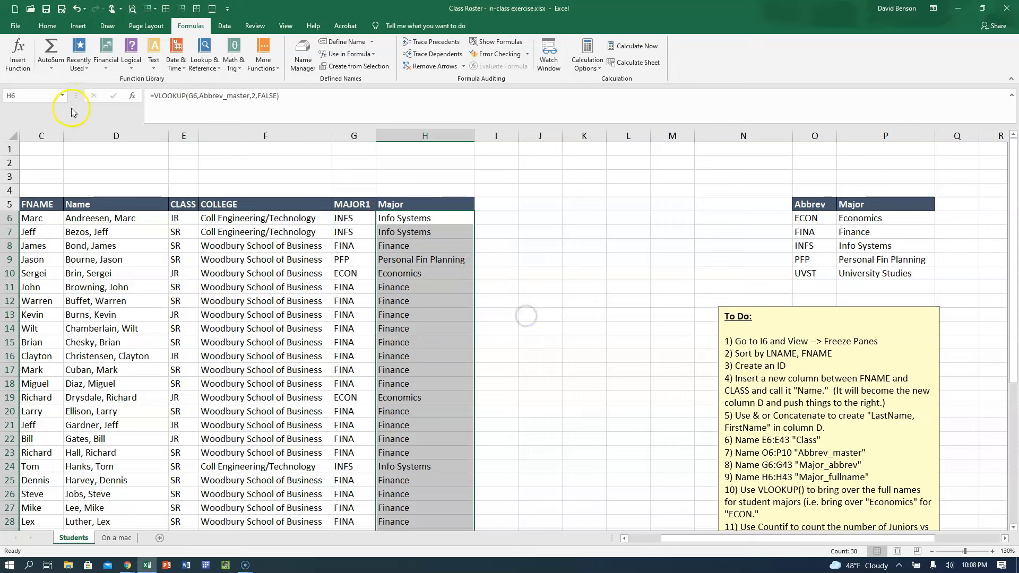
Name the selected range H6:H43 Major_fullname.
{"action": "left_click", "coordinate": [36, 97]}
{"action": "type", "text": "Major_fullname"}
{"action": "key", "text": "Return"}
{"action": "left_click", "coordinate": [412, 216]}
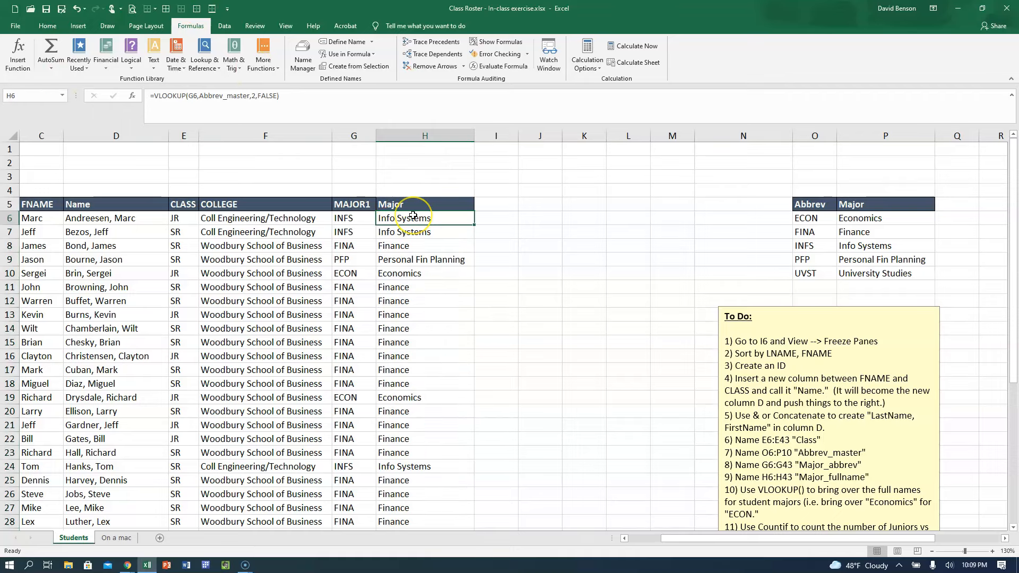
Review the To Do list and inspect the VLOOKUP formula in H6 without changing it.
{"action": "scroll", "coordinate": [708, 409], "scroll_direction": "down", "scroll_amount": 2}
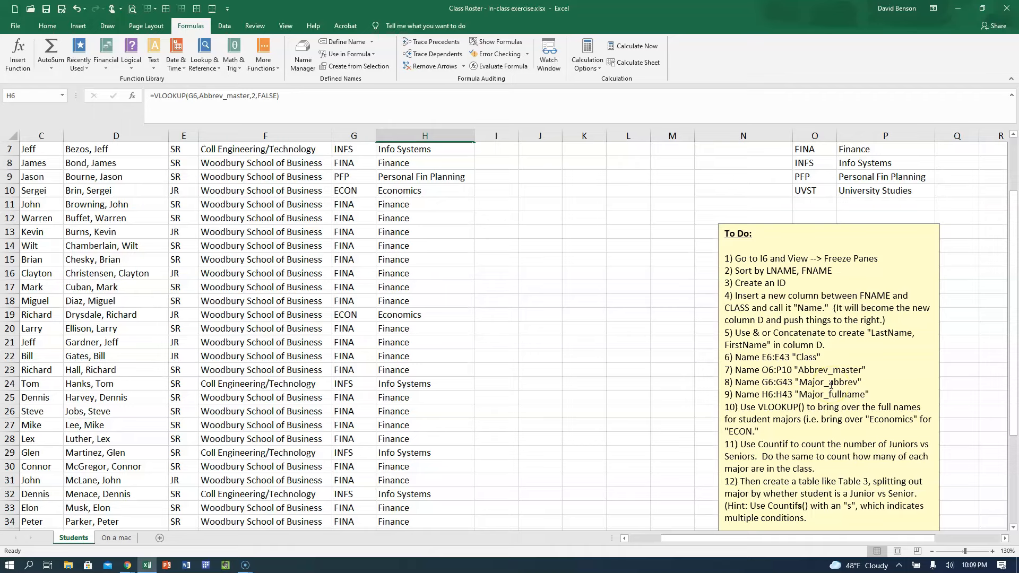
{"action": "scroll", "coordinate": [831, 385], "scroll_direction": "up", "scroll_amount": 2}
{"action": "scroll", "coordinate": [831, 386], "scroll_direction": "down", "scroll_amount": 1}
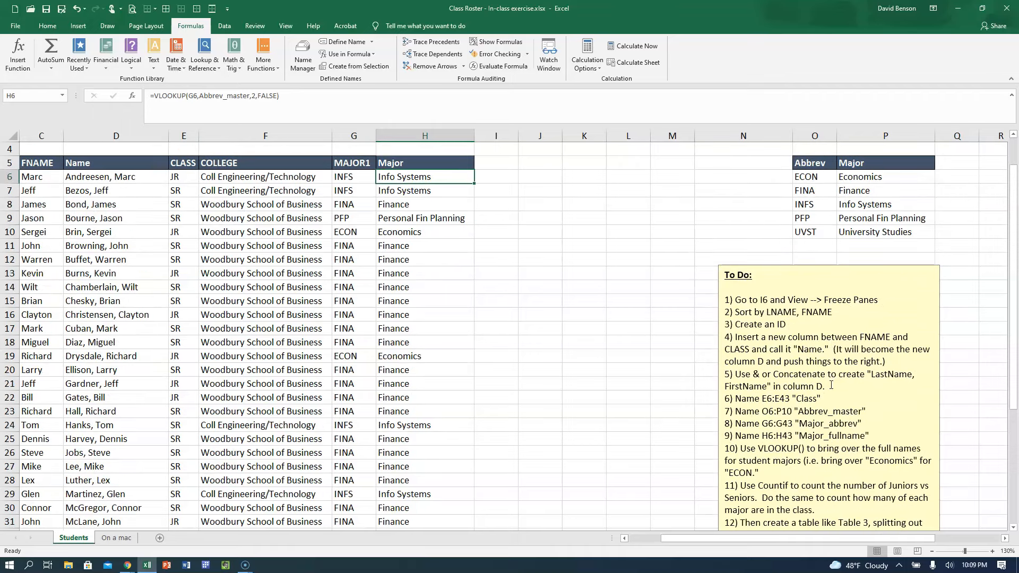
{"action": "left_click", "coordinate": [461, 240]}
{"action": "scroll", "coordinate": [467, 268], "scroll_direction": "up", "scroll_amount": 1}
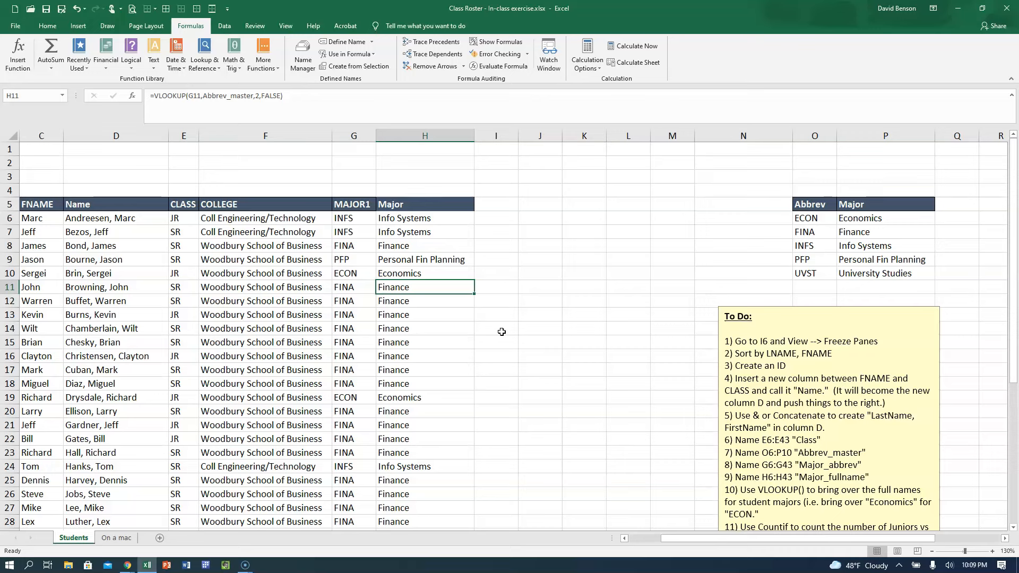
{"action": "left_click", "coordinate": [390, 215]}
{"action": "left_click", "coordinate": [273, 114]}
{"action": "left_click", "coordinate": [235, 95]}
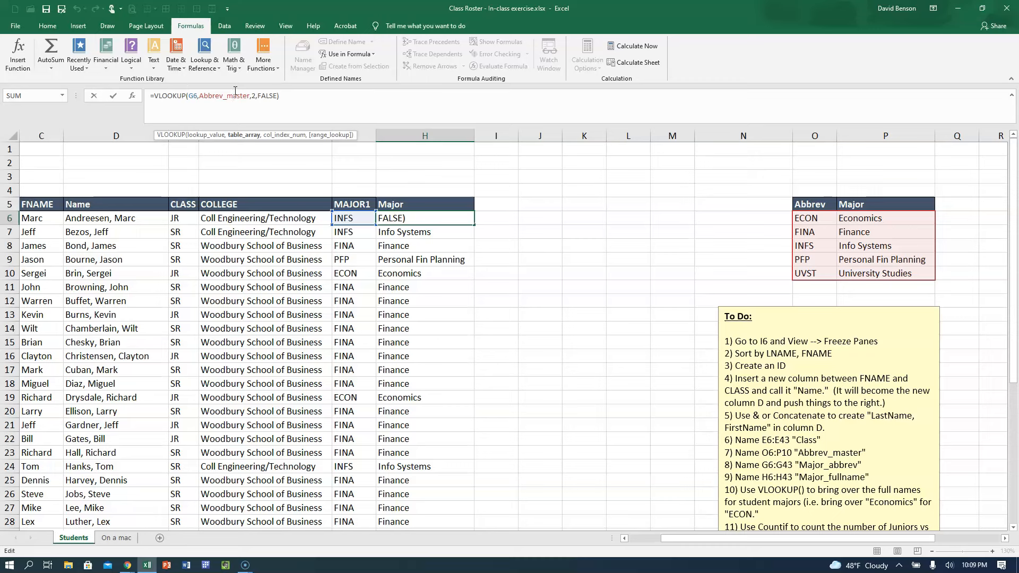
{"action": "key", "text": "Escape"}
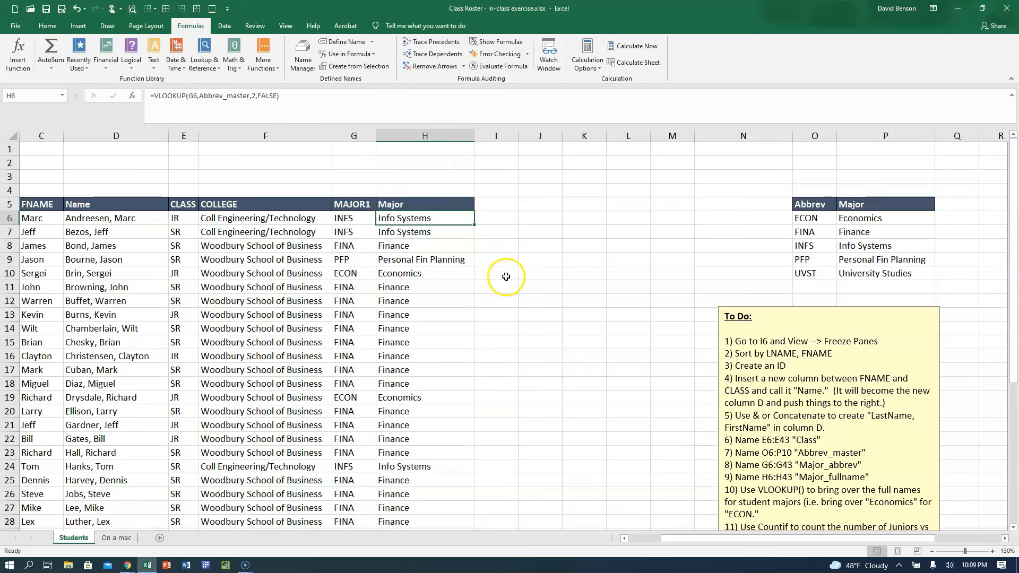
Enter the table headings Class in J5 and Count in K5.
{"action": "left_click", "coordinate": [515, 204]}
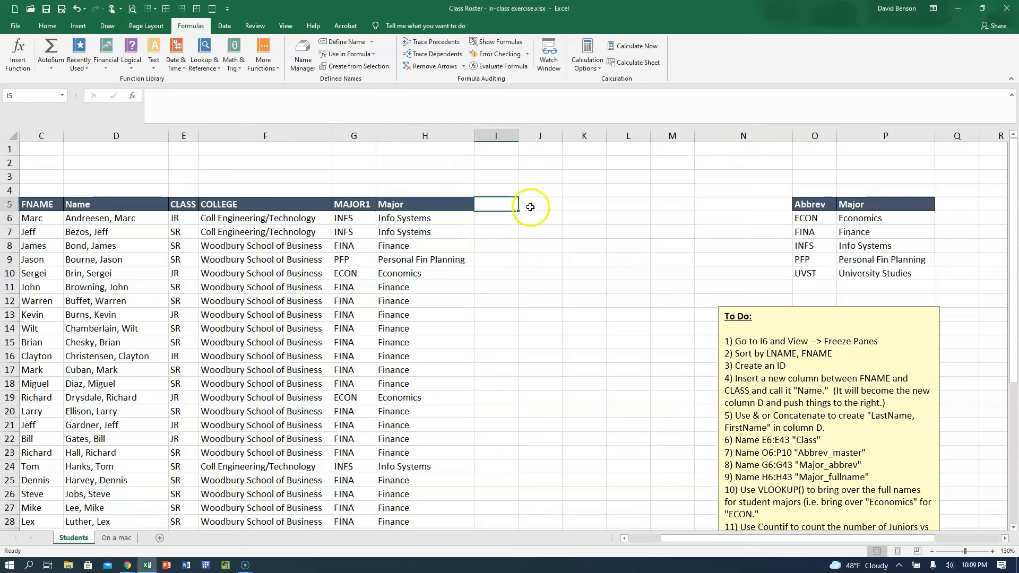
{"action": "left_click", "coordinate": [529, 206]}
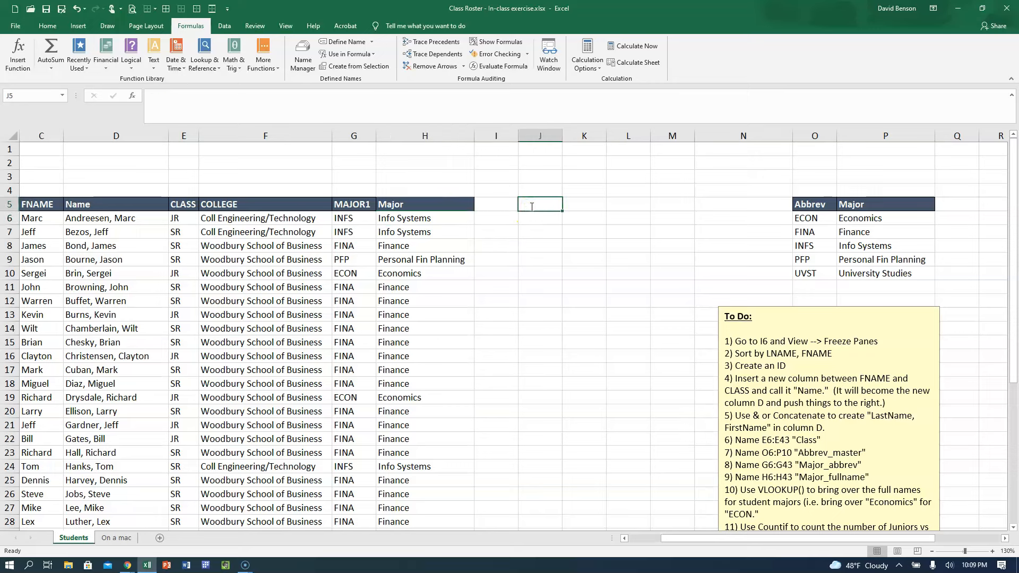
{"action": "type", "text": "J"}
{"action": "key", "text": "BackSpace"}
{"action": "type", "text": "Class"}
{"action": "key", "text": "Tab"}
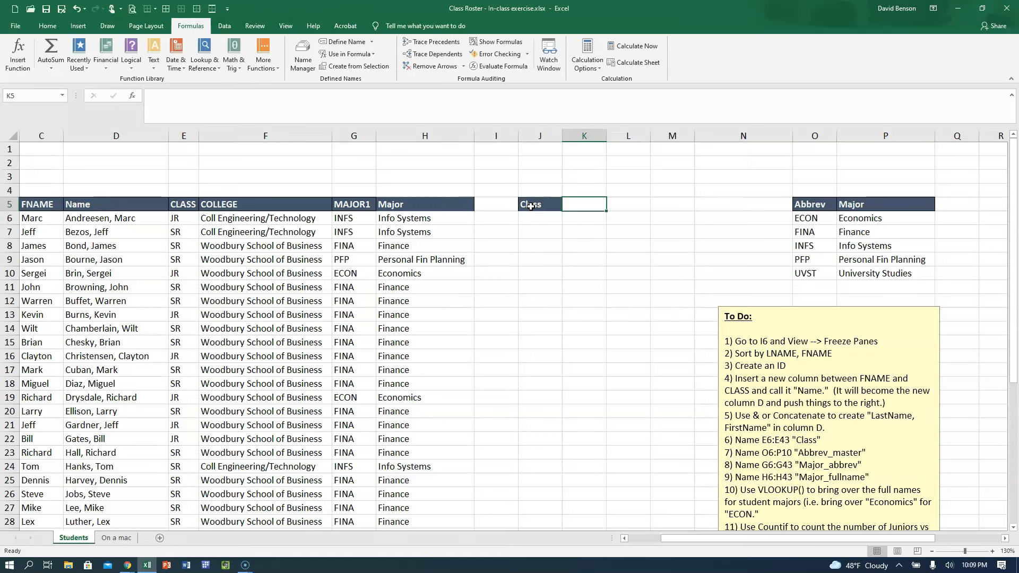
{"action": "type", "text": "Count"}
{"action": "key", "text": "Return"}
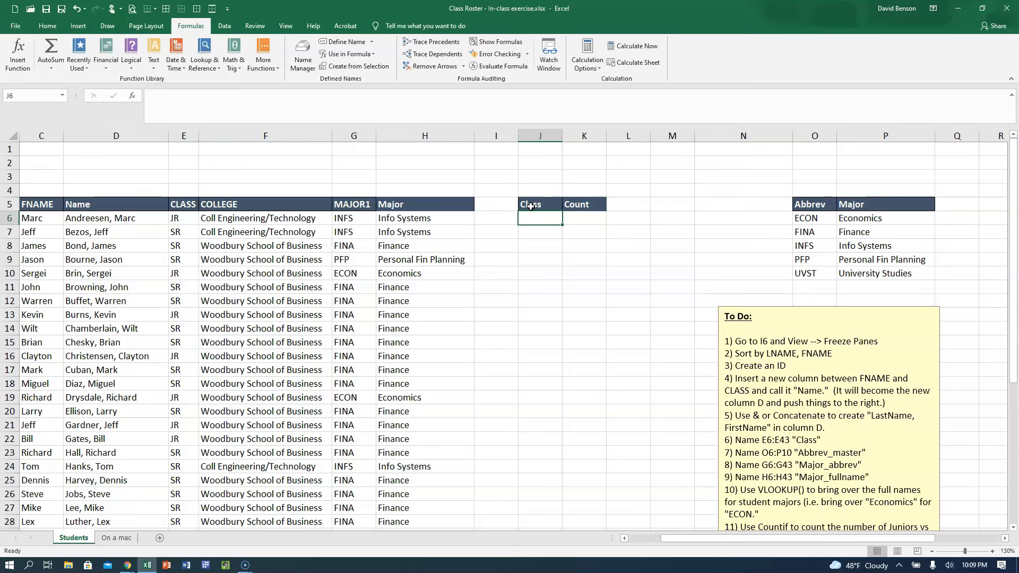
Enter JR in J6 and SR in J7 beneath the Class heading.
{"action": "type", "text": "JR"}
{"action": "key", "text": "Return"}
{"action": "type", "text": "SR"}
{"action": "key", "text": "Return"}
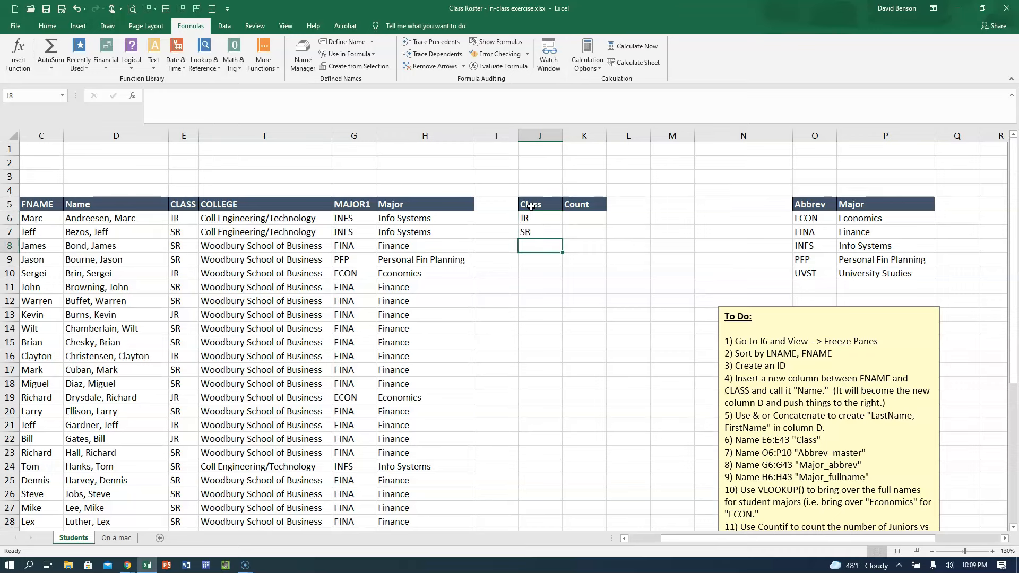
Apply a top and bottom border to J8:K8 beneath the JR and SR rows.
{"action": "key", "text": "shift+Right"}
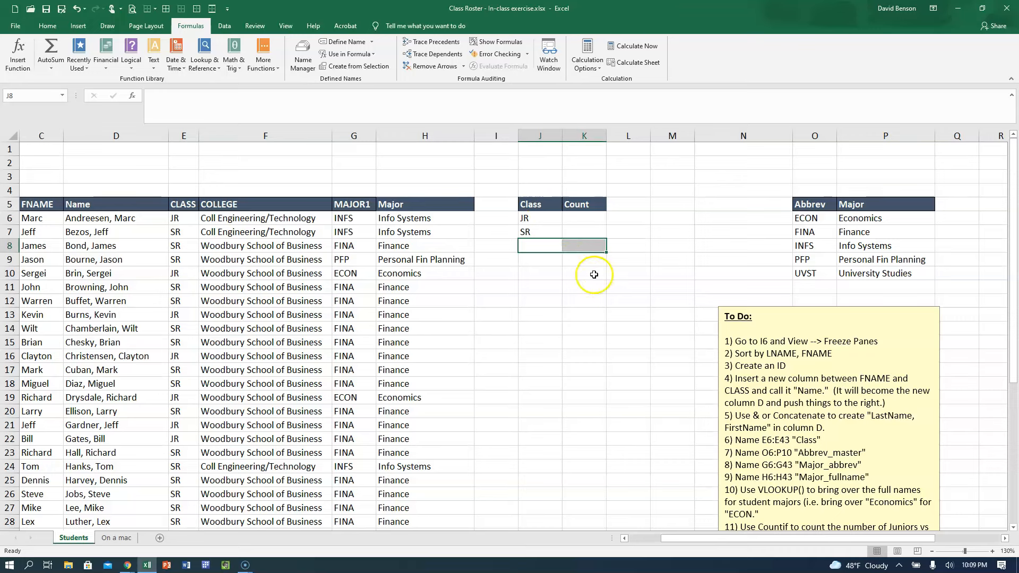
{"action": "left_click", "coordinate": [44, 30]}
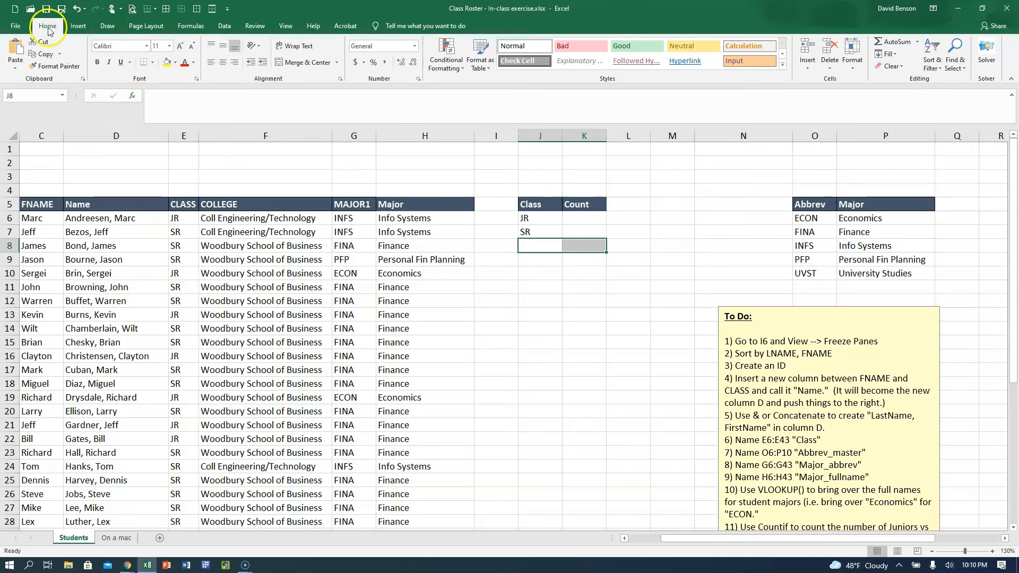
{"action": "left_click", "coordinate": [153, 62]}
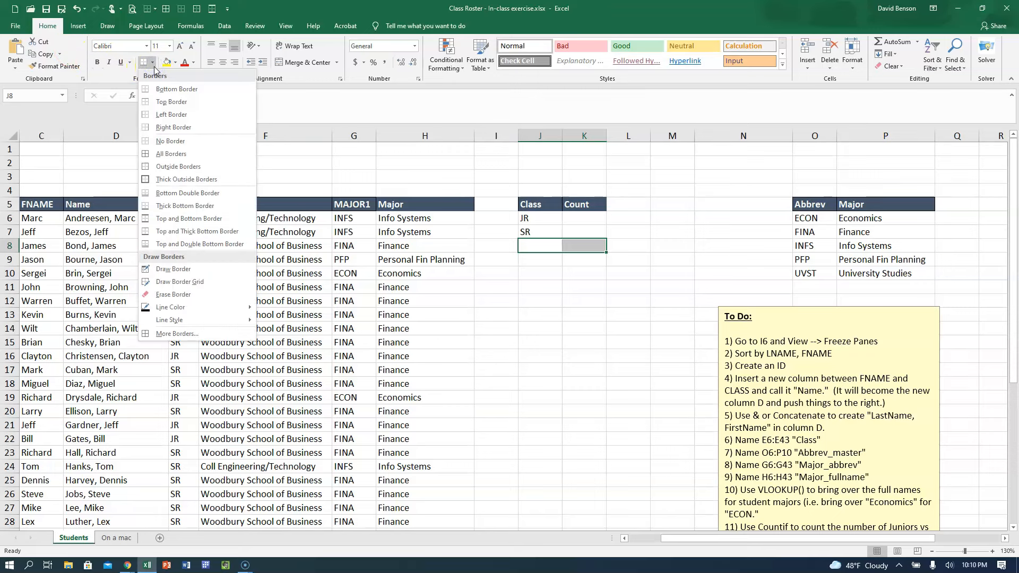
{"action": "left_click", "coordinate": [167, 222]}
{"action": "left_click", "coordinate": [496, 358]}
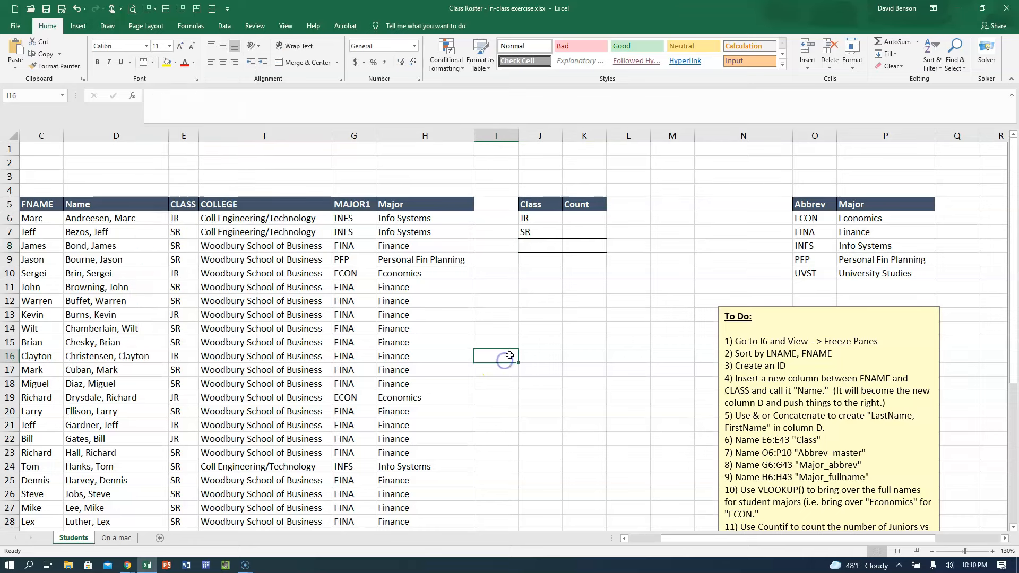
Examine the empty Count cells and the JR and SR entries in the roster's CLASS column.
{"action": "left_click", "coordinate": [577, 250]}
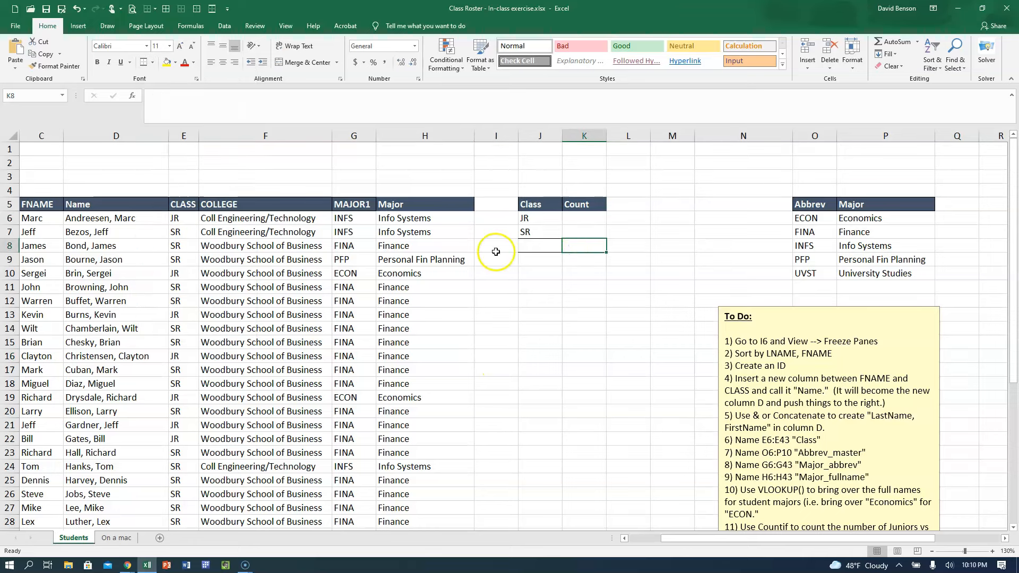
{"action": "left_click", "coordinate": [576, 220]}
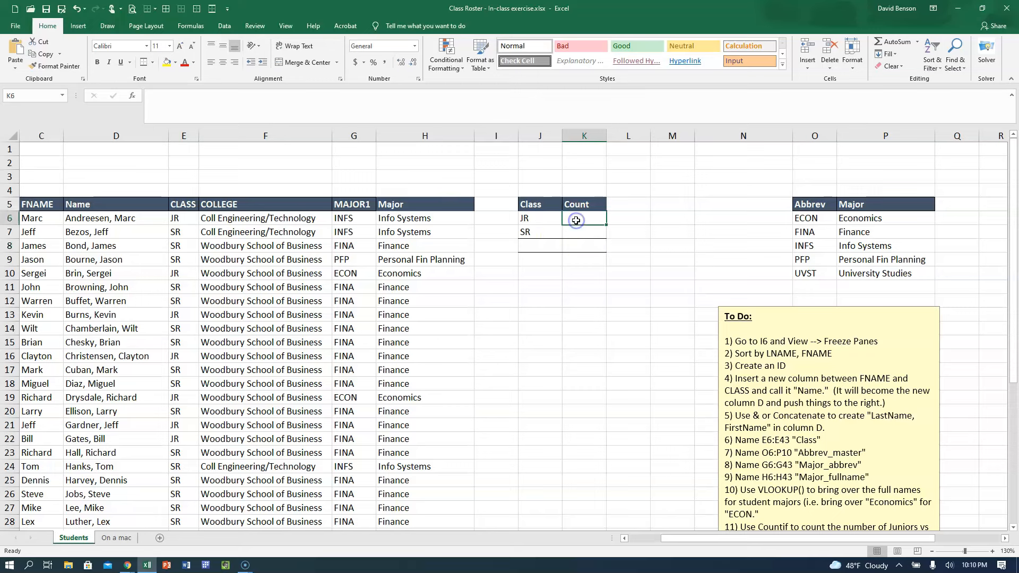
{"action": "left_click", "coordinate": [565, 220]}
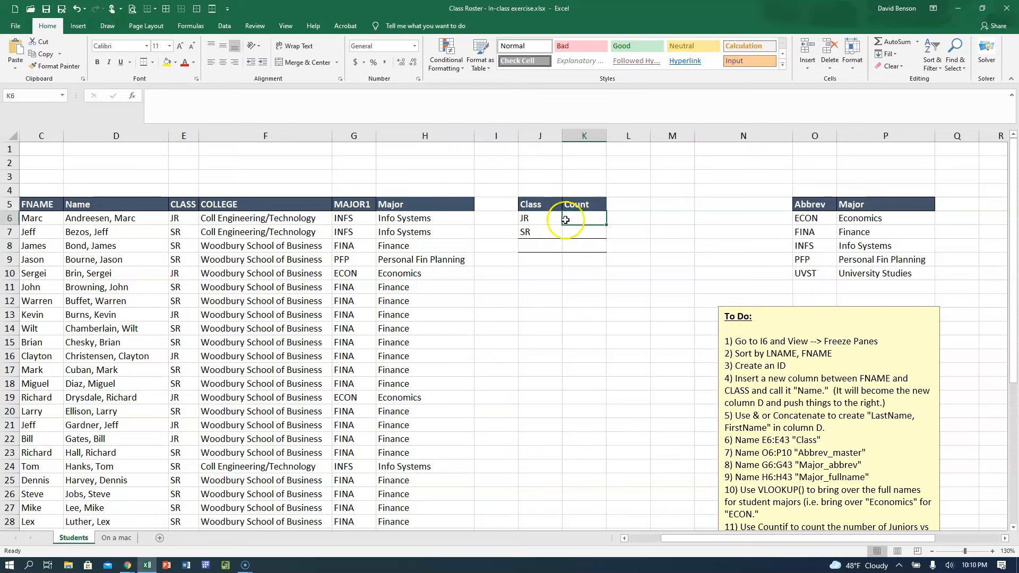
{"action": "left_click", "coordinate": [191, 208]}
{"action": "key", "text": "Down"}
{"action": "scroll", "coordinate": [244, 250], "scroll_direction": "down", "scroll_amount": 7}
{"action": "scroll", "coordinate": [244, 250], "scroll_direction": "up", "scroll_amount": 7}
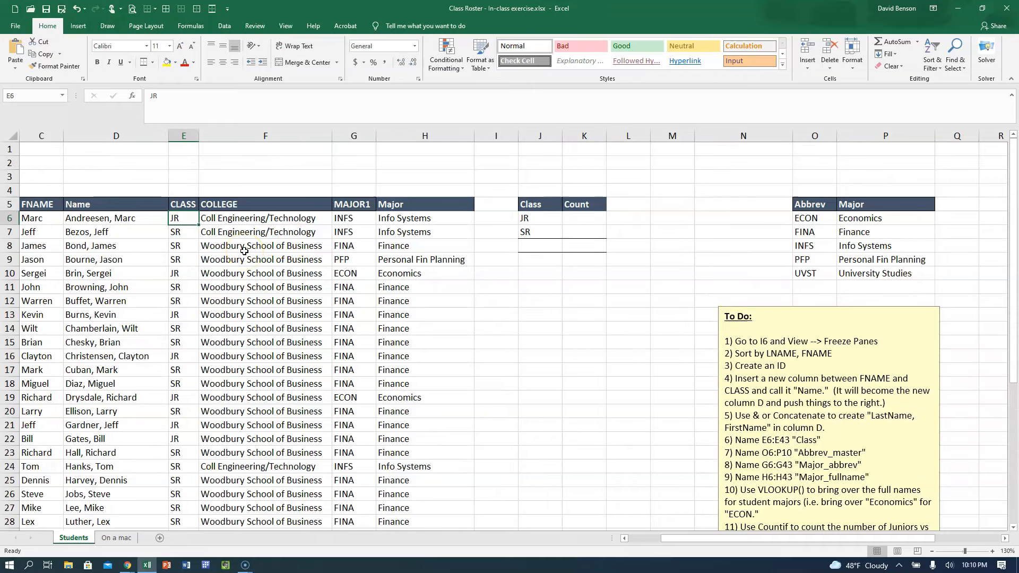
{"action": "left_click", "coordinate": [182, 208]}
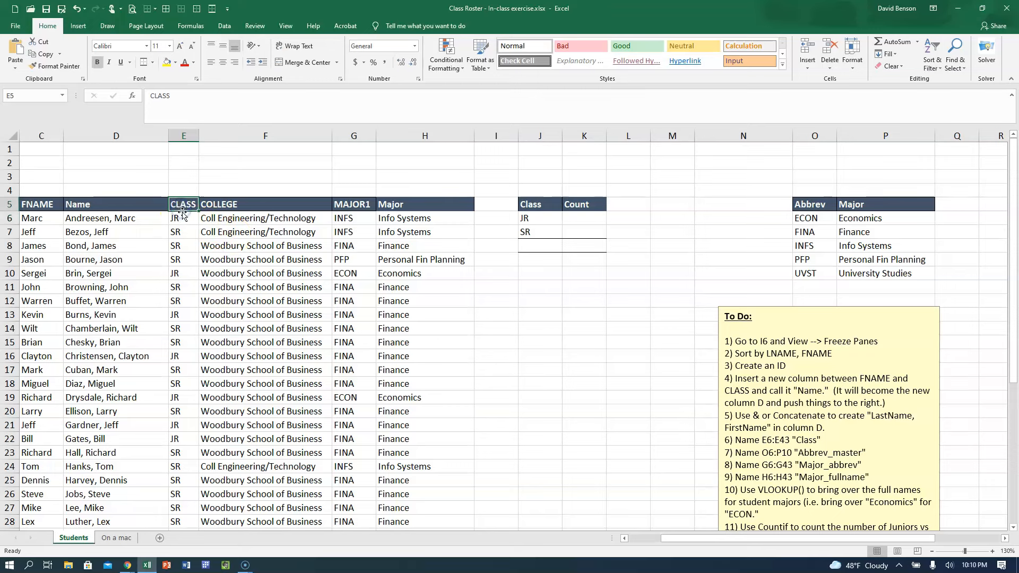
{"action": "left_click", "coordinate": [181, 219]}
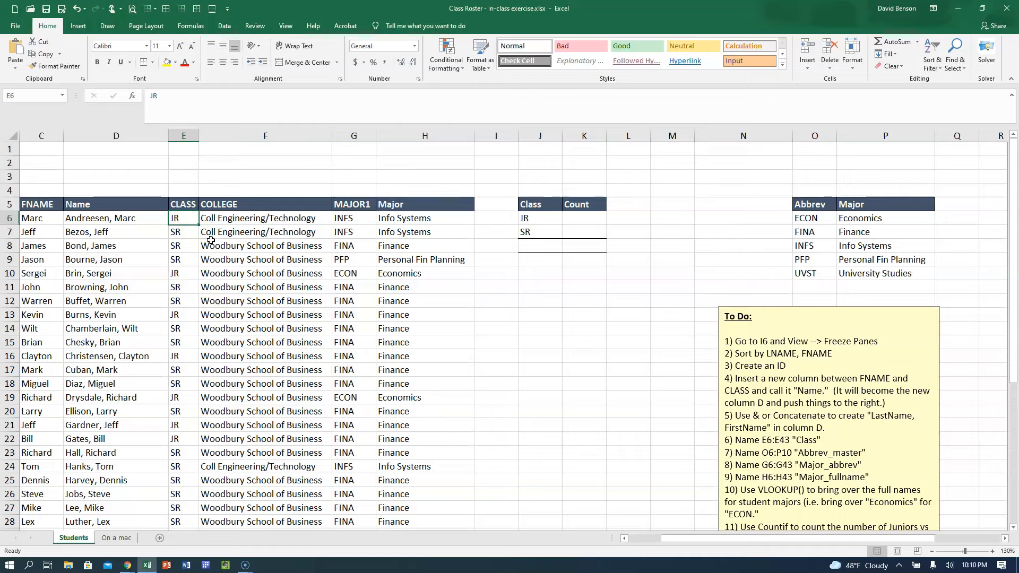
Turn on filtering for the roster and filter the CLASS column to show only JR.
{"action": "left_click", "coordinate": [183, 204]}
{"action": "left_click", "coordinate": [225, 26]}
{"action": "left_click", "coordinate": [350, 58]}
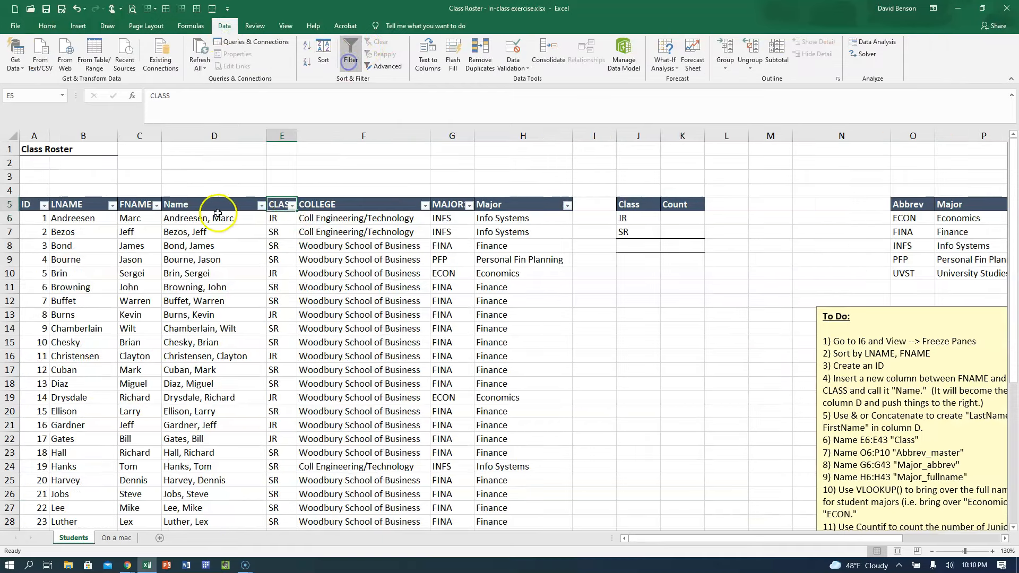
{"action": "left_click", "coordinate": [292, 206]}
{"action": "left_click", "coordinate": [186, 309]}
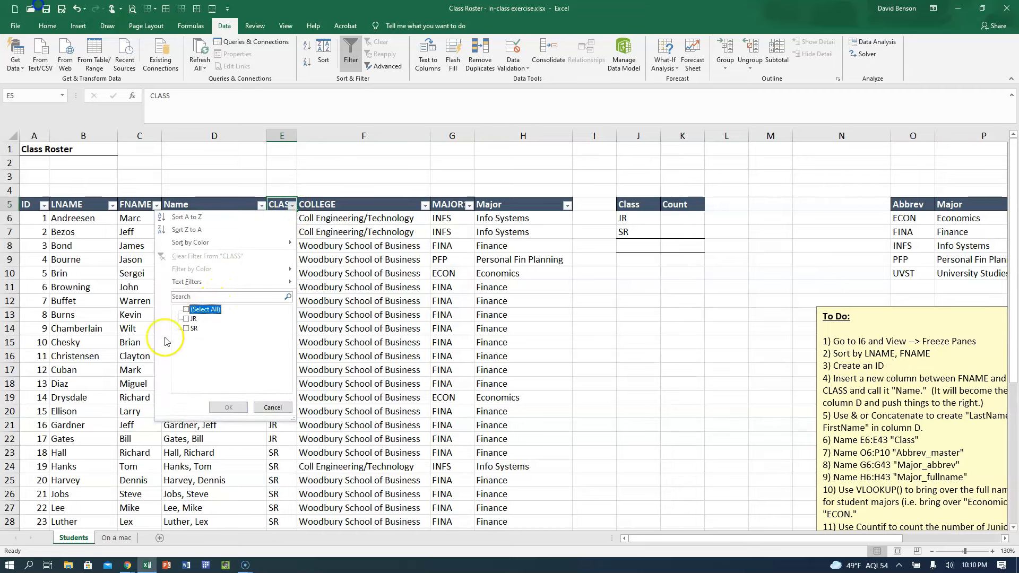
{"action": "left_click", "coordinate": [185, 319]}
{"action": "left_click", "coordinate": [228, 407]}
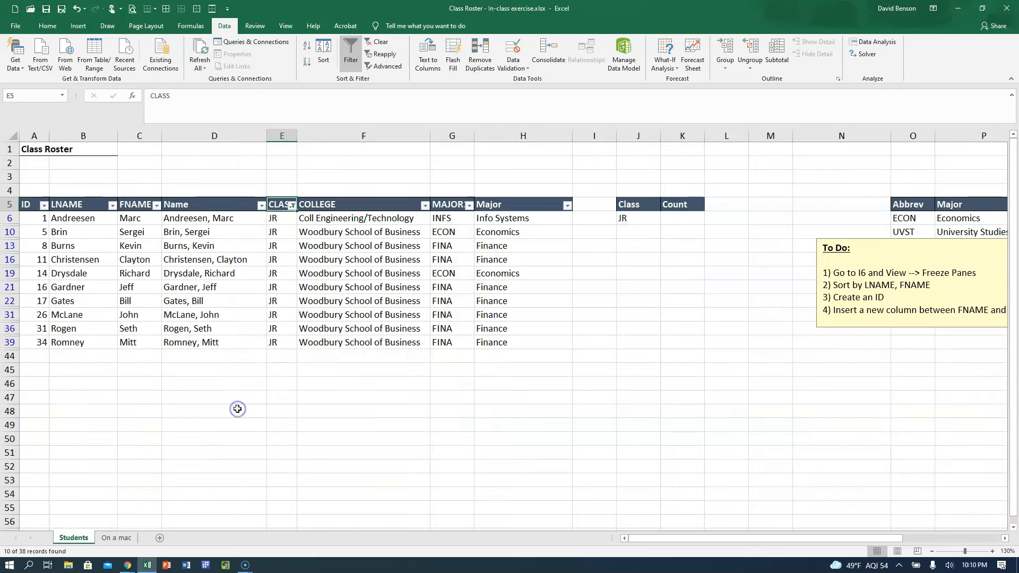
Select the filtered JR cells to check their count, and remove filtering from the roster.
{"action": "left_click_drag", "start_coordinate": [281, 218], "coordinate": [279, 346]}
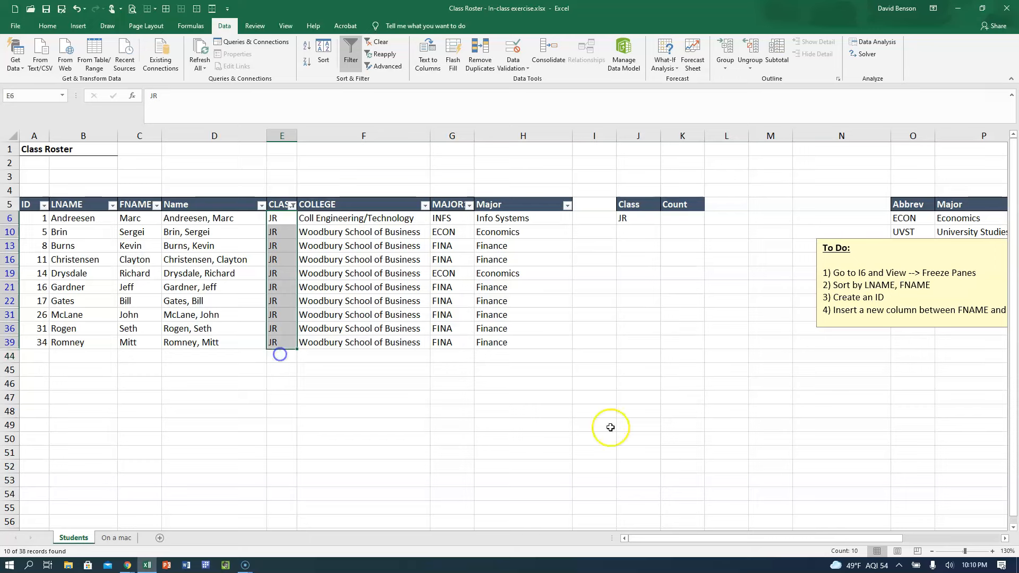
{"action": "left_click", "coordinate": [282, 218]}
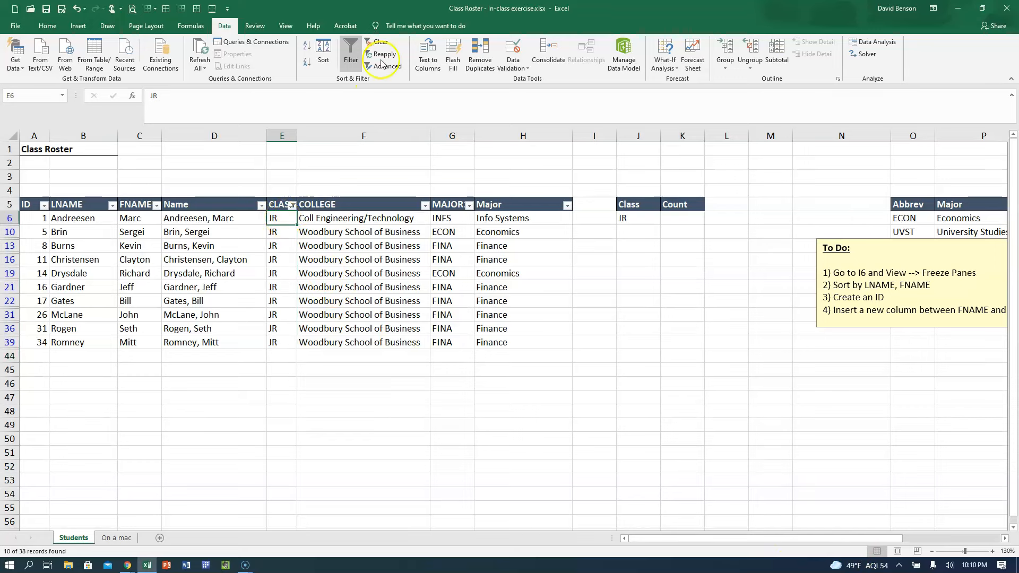
{"action": "left_click", "coordinate": [377, 43]}
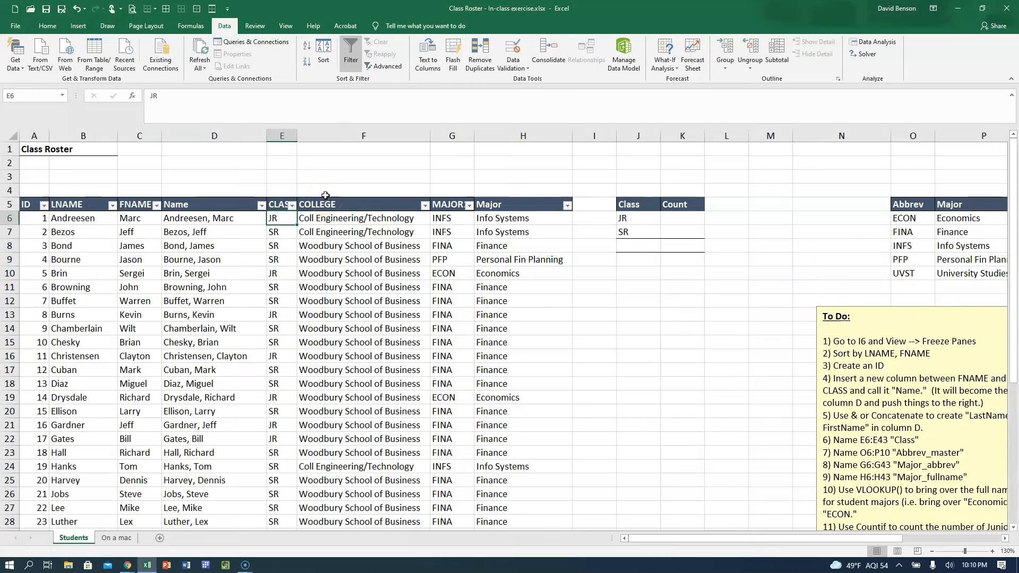
{"action": "left_click", "coordinate": [347, 52]}
Begin a COUNTIF formula in K6 to count the JR students.
{"action": "left_click", "coordinate": [686, 217]}
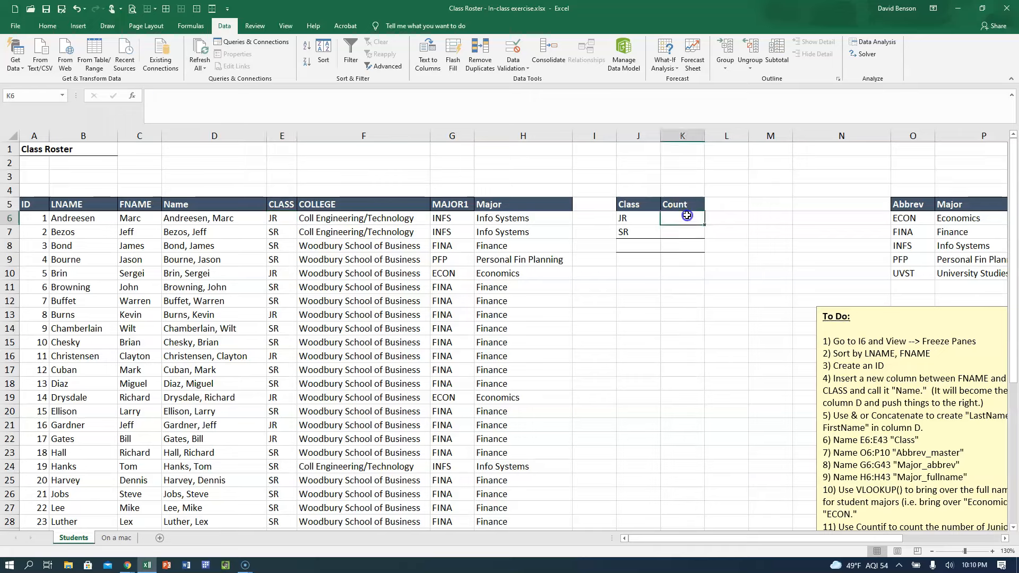
{"action": "type", "text": "=countif(Cl"}
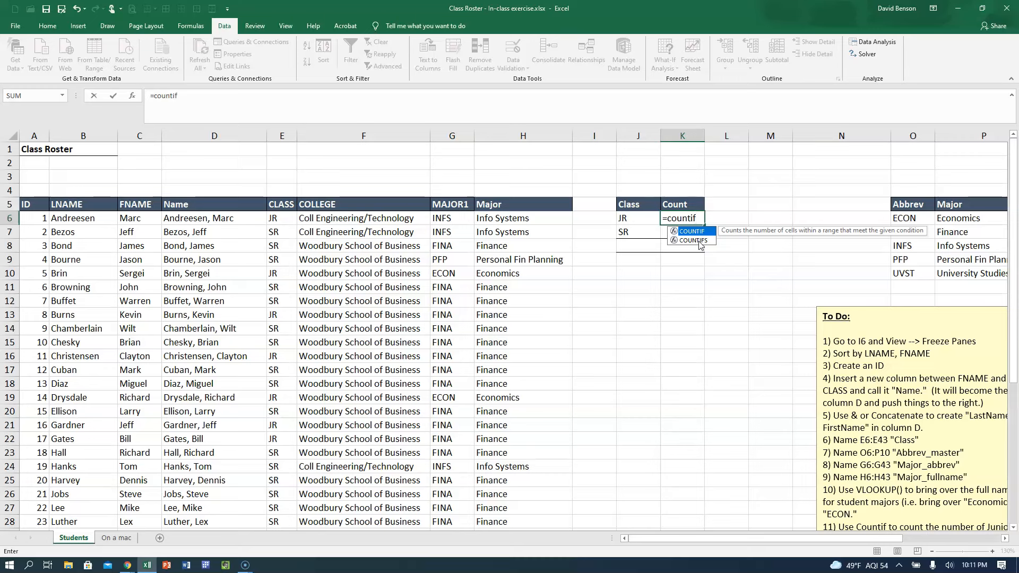
Complete the K6 formula as =COUNTIF(Class,"jr") using the named Class range.
{"action": "type", "text": "("}
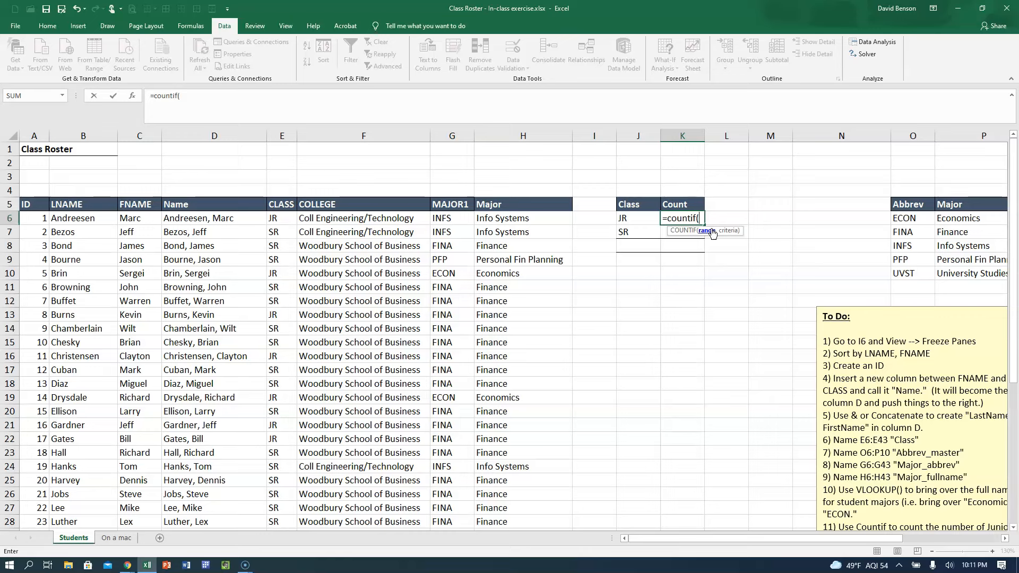
{"action": "type", "text": "Cl"}
{"action": "key", "text": "Tab"}
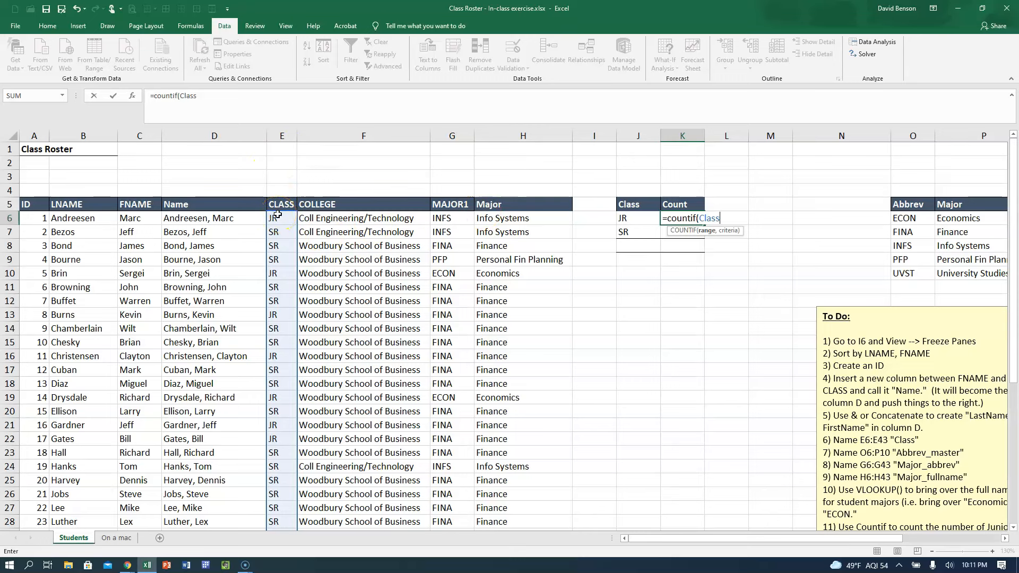
{"action": "type", "text": ",\"jr"}
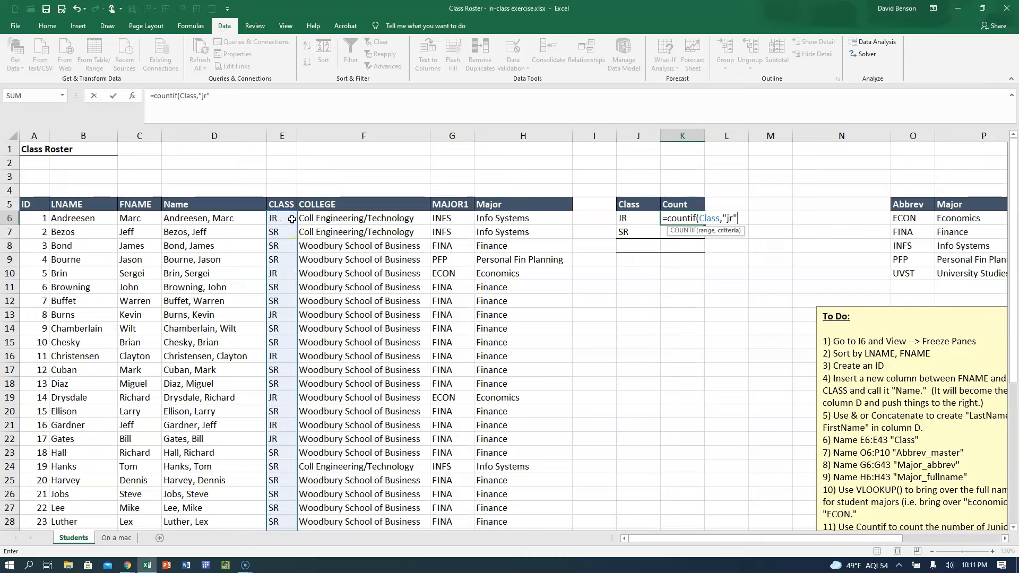
{"action": "type", "text": ")"}
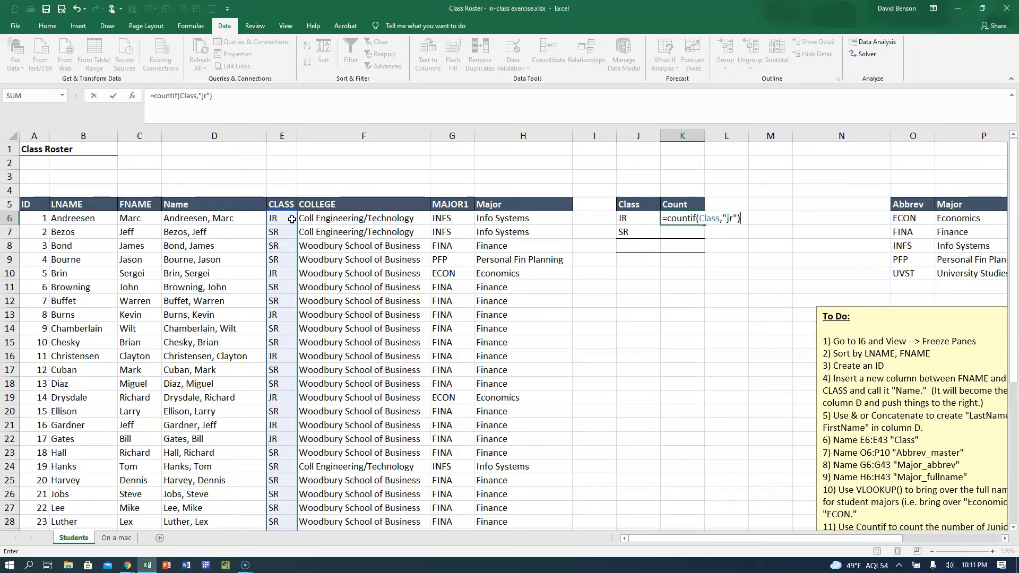
{"action": "key", "text": "Return"}
{"action": "key", "text": "Up"}
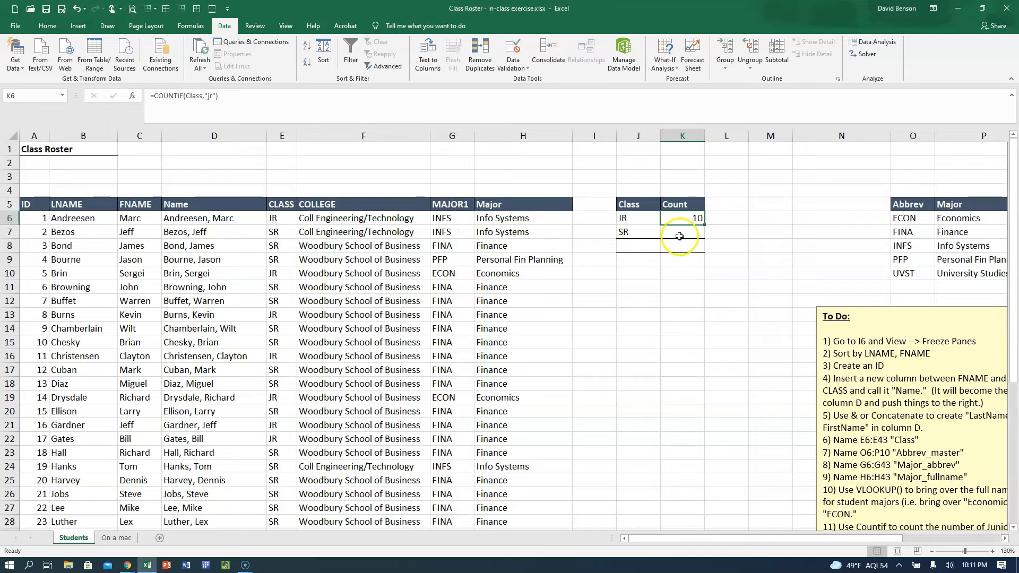
Try the K6 COUNTIF formula with a trailing space in the criterion, "jr ", and restore it to "jr".
{"action": "left_click", "coordinate": [204, 96]}
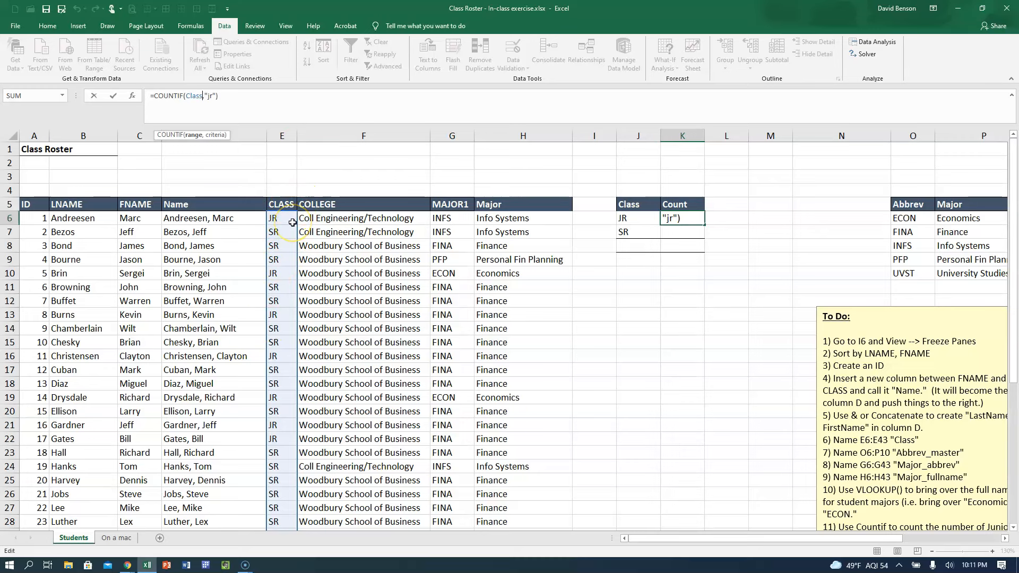
{"action": "left_click", "coordinate": [212, 94]}
{"action": "key", "text": "ctrl+Return"}
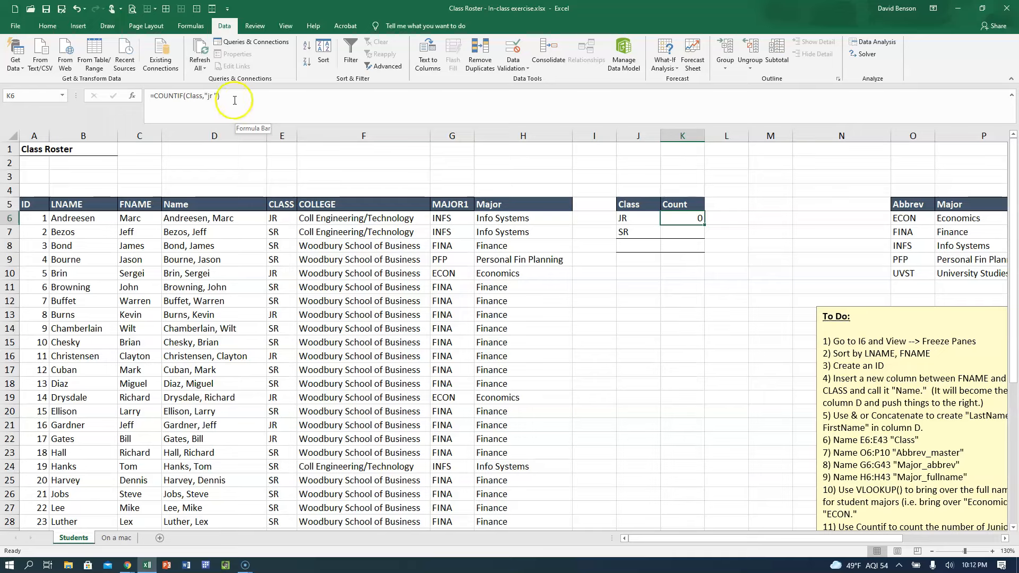
{"action": "left_click", "coordinate": [215, 96]}
{"action": "key", "text": "Return"}
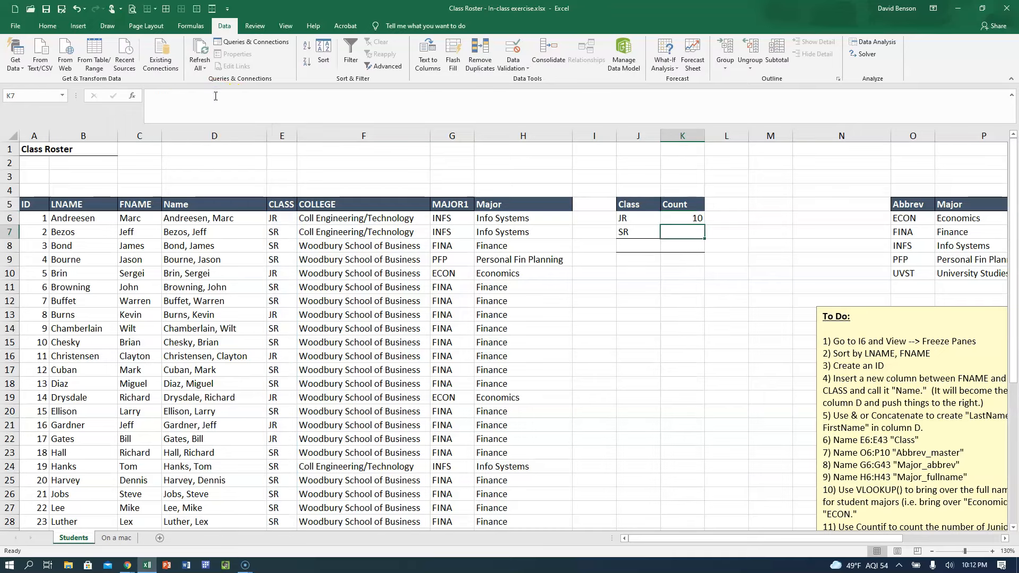
Try a trailing space after JR in roster cell E6 to test the count in K6, and remove the space.
{"action": "left_click", "coordinate": [273, 218]}
{"action": "left_click", "coordinate": [221, 95]}
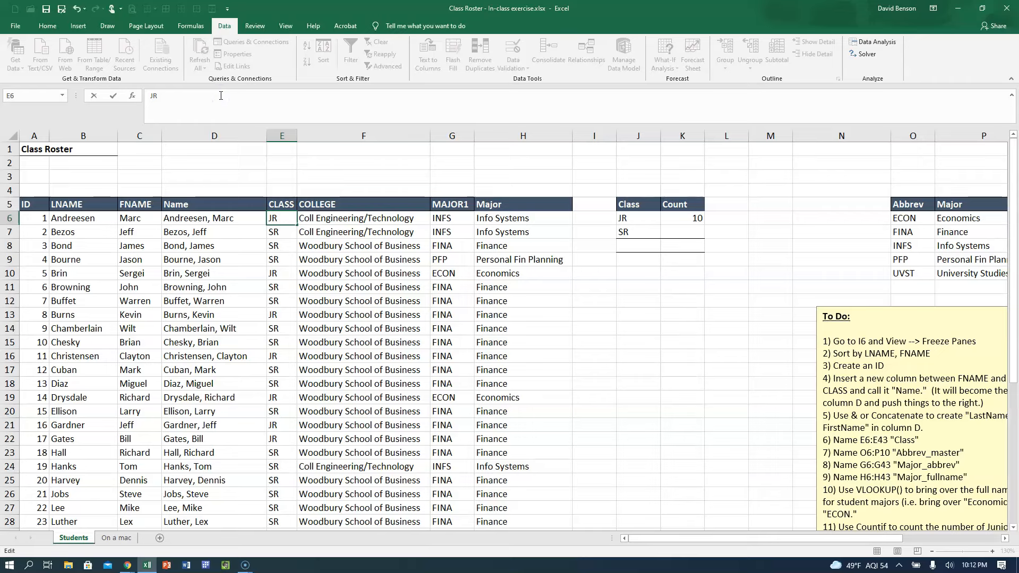
{"action": "key", "text": "Return"}
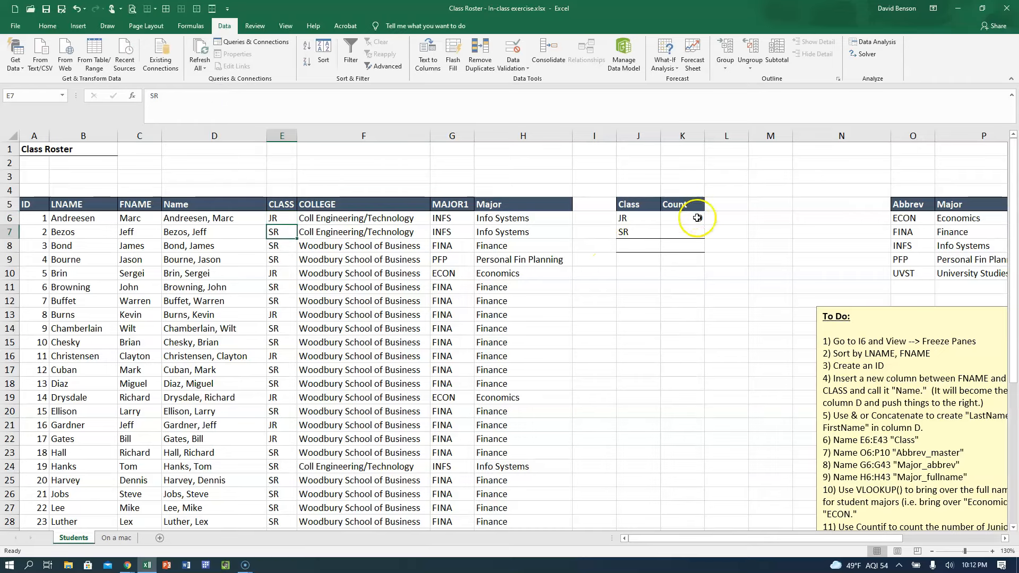
{"action": "left_click", "coordinate": [695, 218]}
{"action": "left_click", "coordinate": [281, 219]}
{"action": "left_click", "coordinate": [232, 108]}
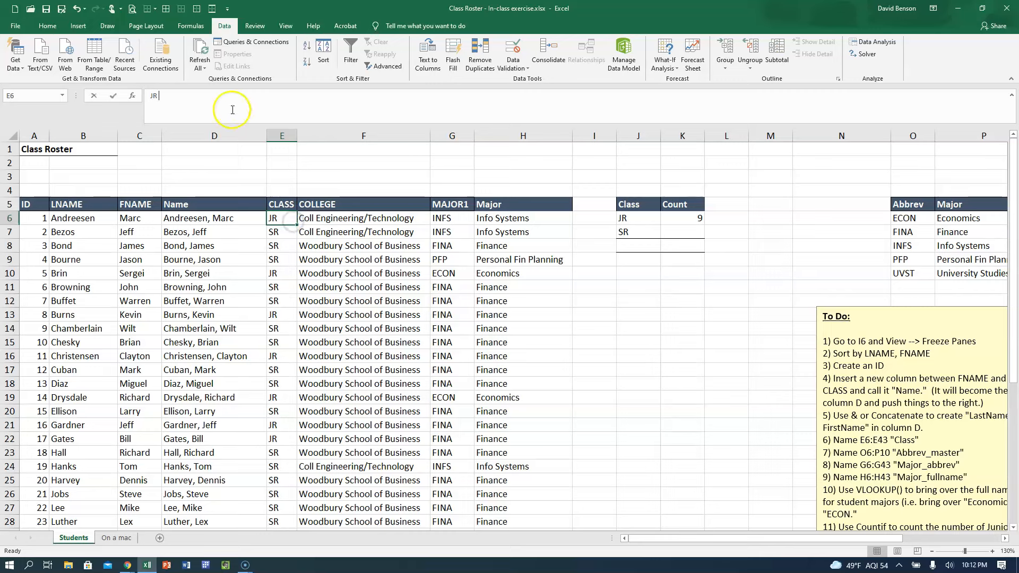
{"action": "key", "text": "Return"}
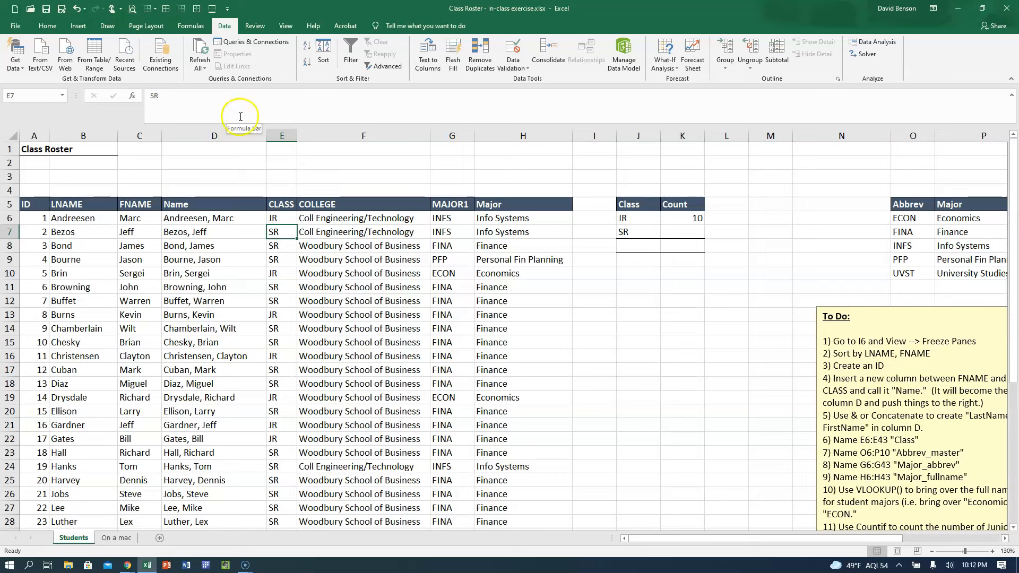
Count the SR students in K7 with a COUNTIF over the Class range, using cell J7 as the criterion.
{"action": "left_click", "coordinate": [696, 232]}
{"action": "type", "text": "="}
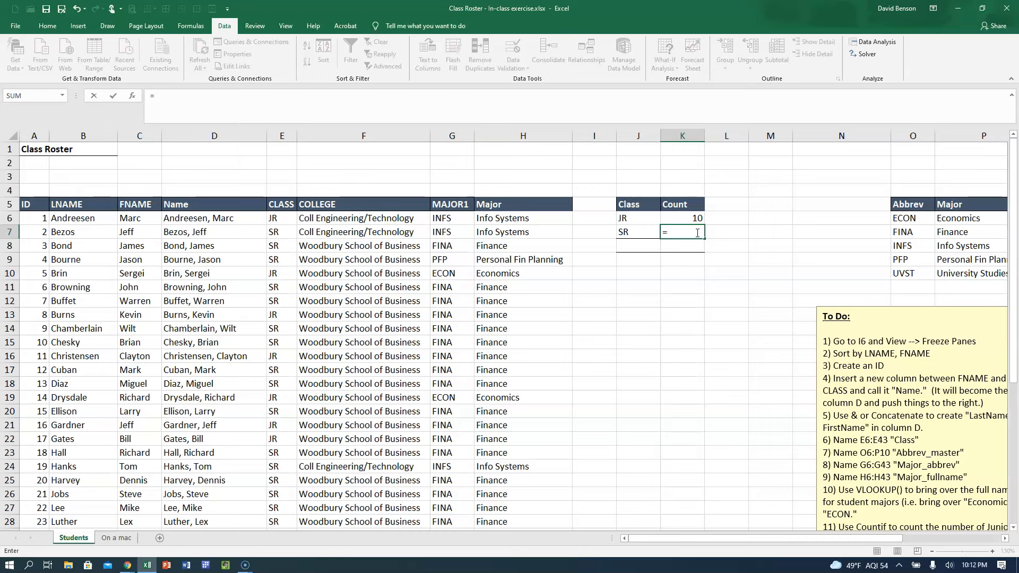
{"action": "type", "text": "countif"}
{"action": "key", "text": "Tab"}
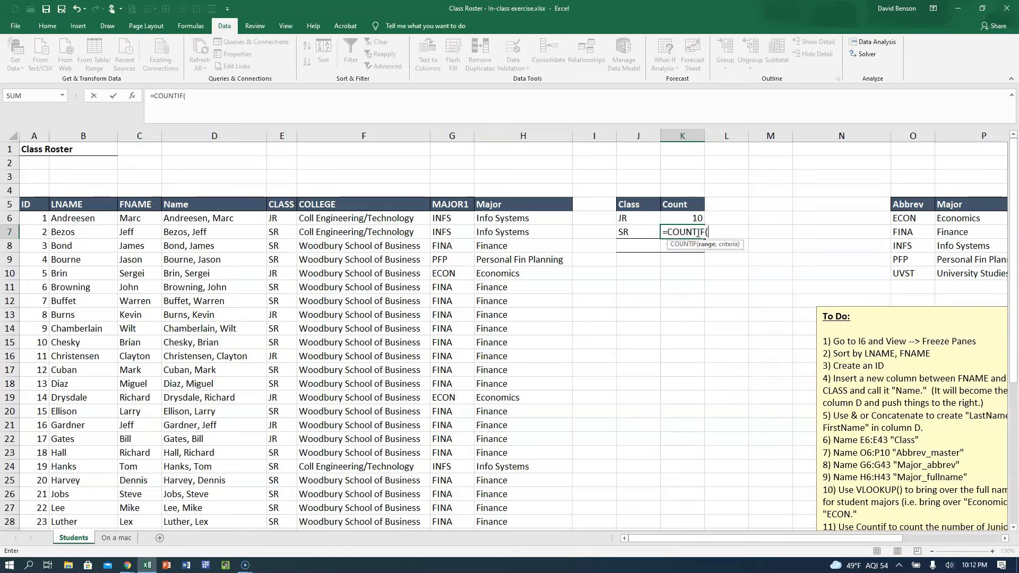
{"action": "type", "text": "class,"}
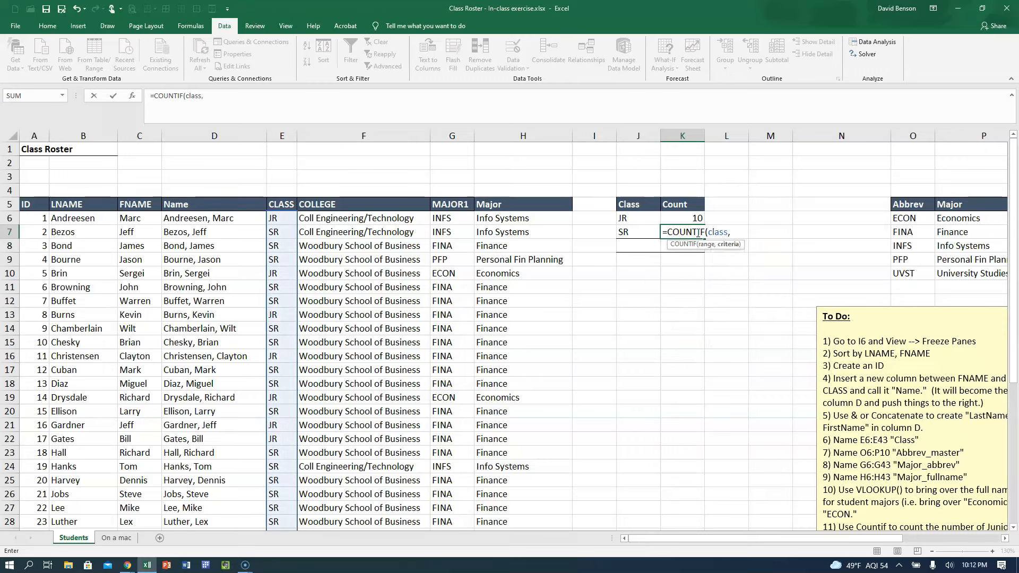
{"action": "left_click", "coordinate": [639, 232]}
{"action": "key", "text": "Return"}
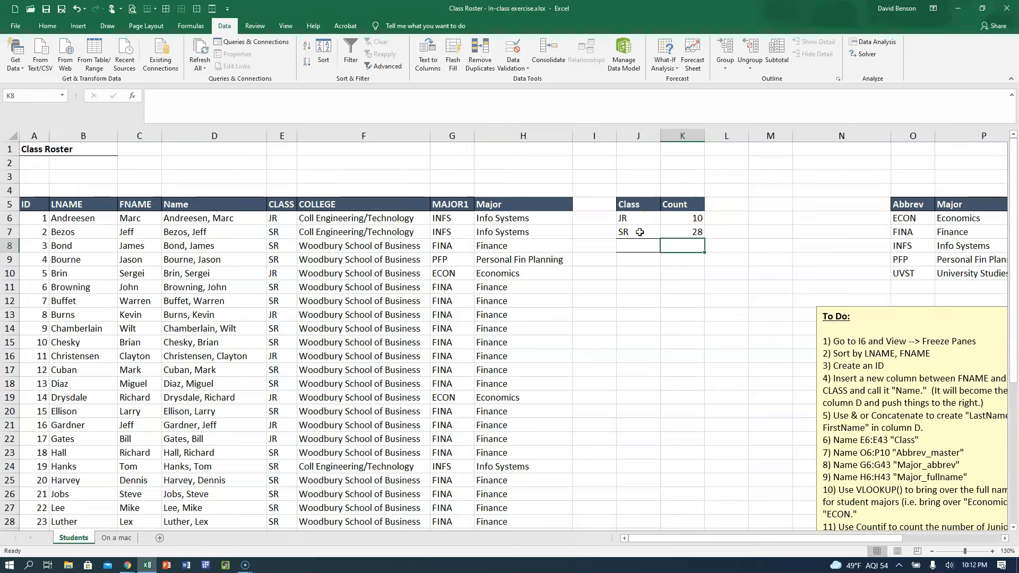
{"action": "left_click", "coordinate": [687, 231]}
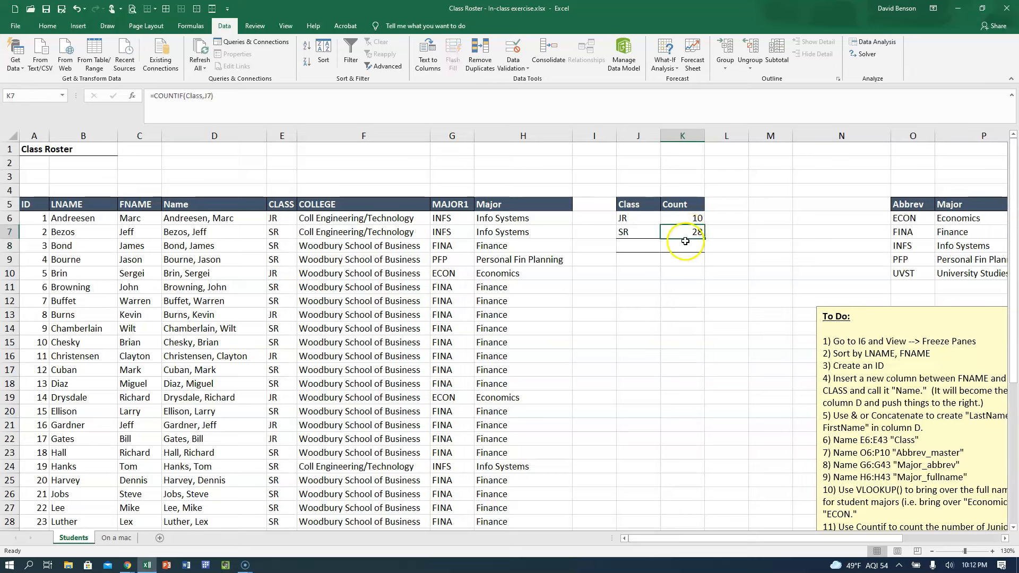
Total the JR and SR counts in K8 with AutoSum over K6:K7.
{"action": "left_click", "coordinate": [682, 245]}
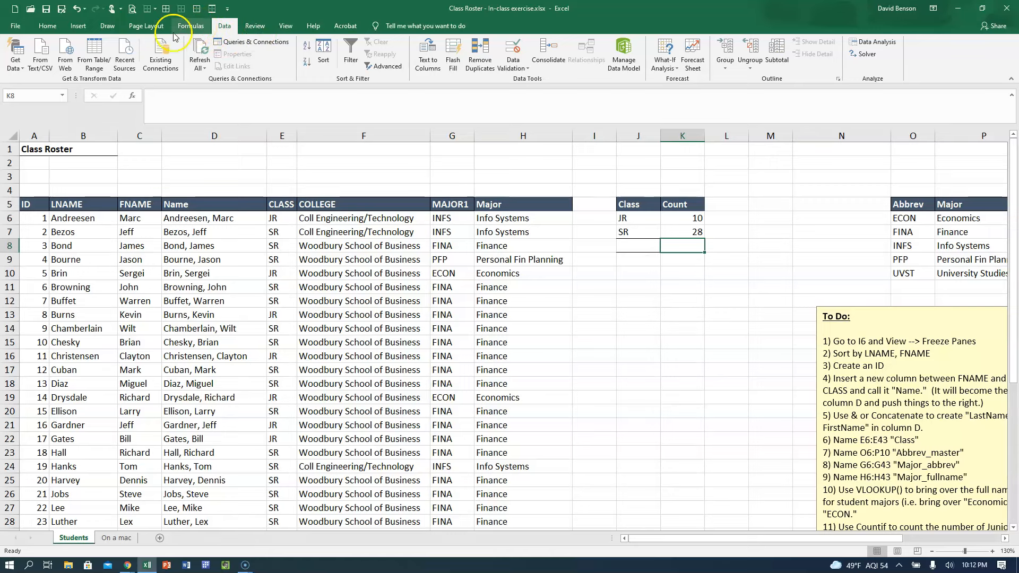
{"action": "left_click", "coordinate": [48, 25]}
{"action": "left_click", "coordinate": [885, 43]}
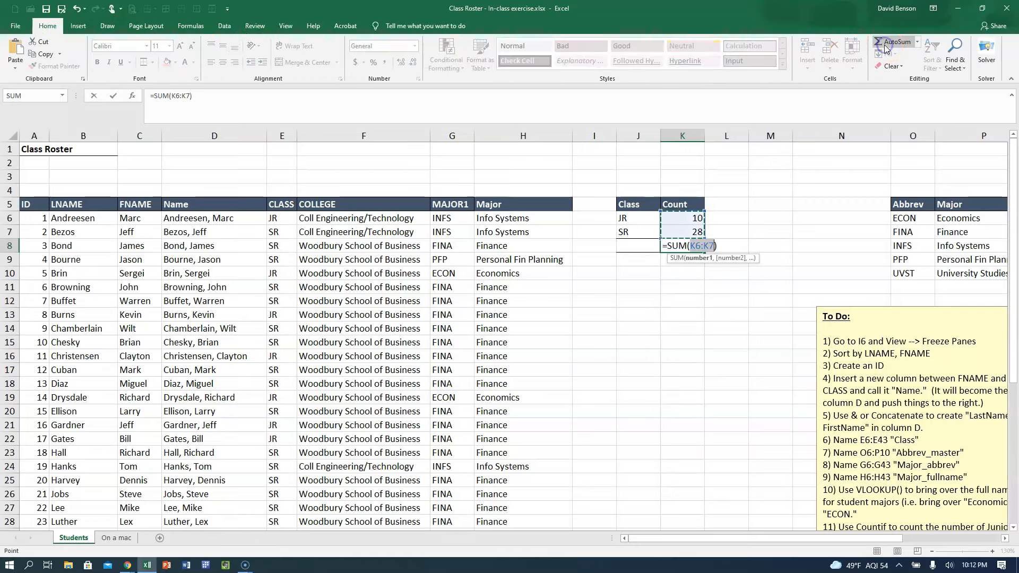
{"action": "key", "text": "Return"}
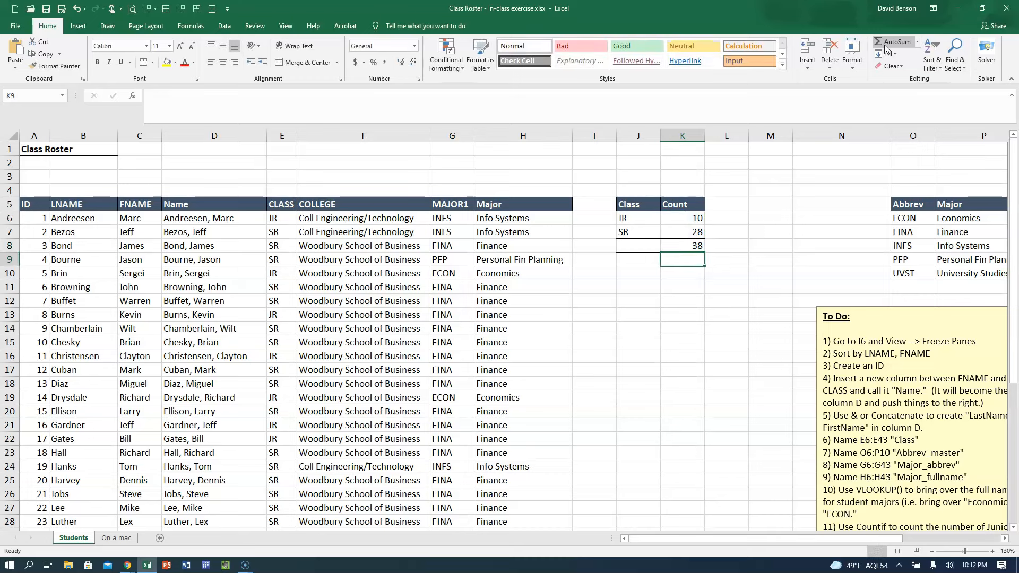
{"action": "left_click", "coordinate": [683, 245]}
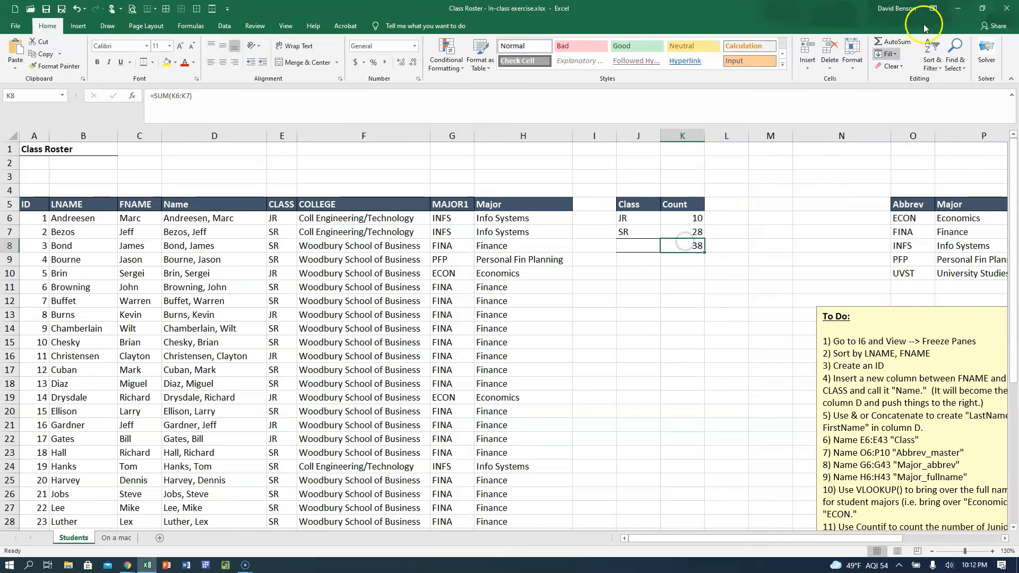
Shrink the workbook window to see how AutoSum is displayed when narrow, and maximize it again.
{"action": "left_click", "coordinate": [982, 9]}
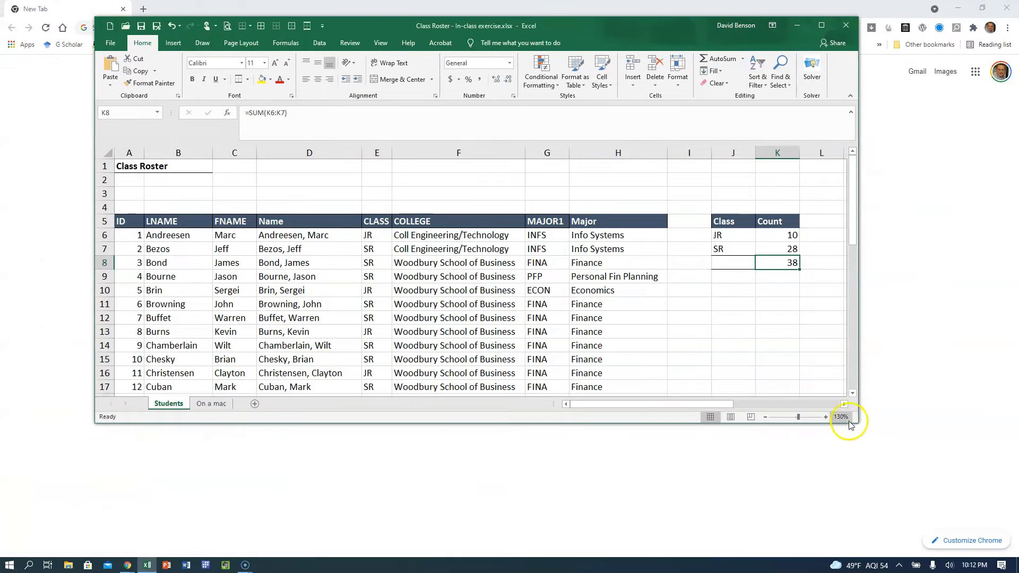
{"action": "left_click_drag", "start_coordinate": [854, 422], "coordinate": [623, 355]}
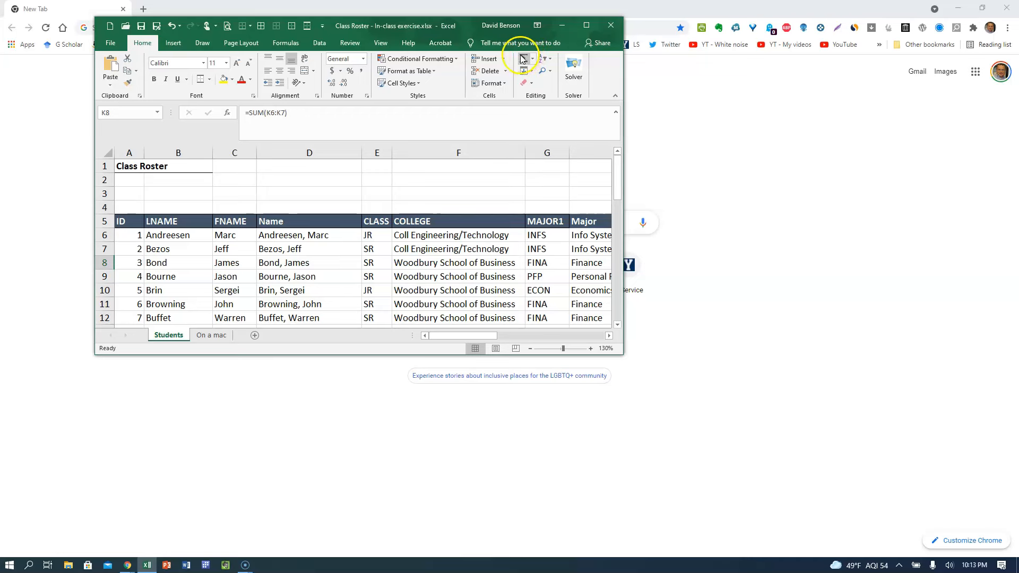
{"action": "left_click", "coordinate": [586, 25]}
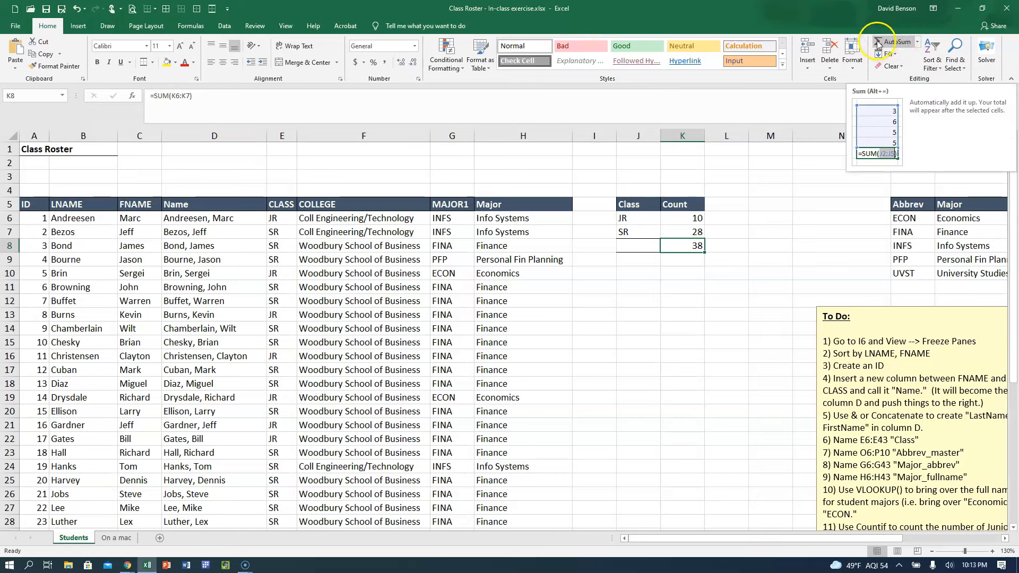
{"action": "left_click", "coordinate": [627, 325]}
{"action": "left_click", "coordinate": [697, 241]}
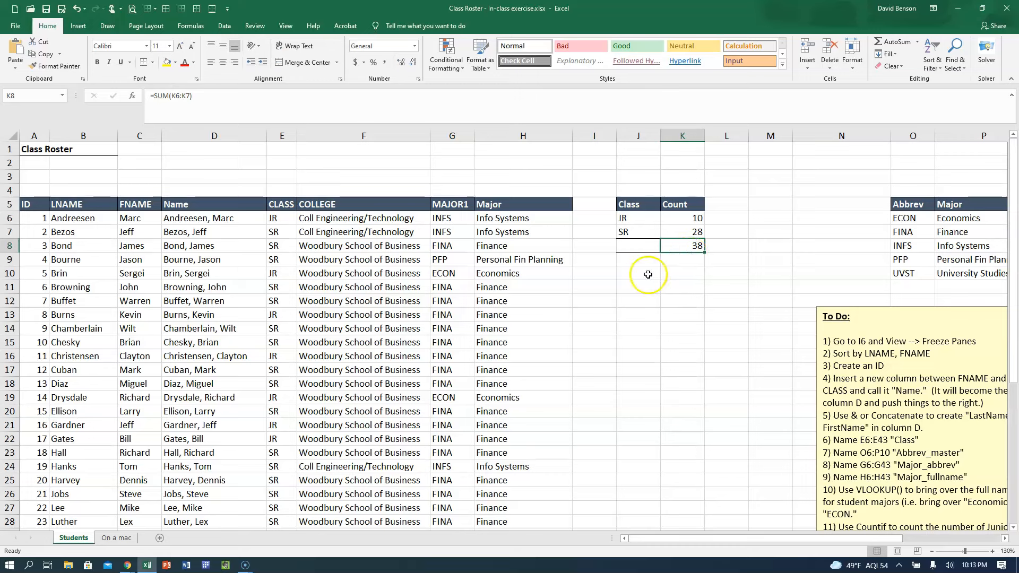
Enter the headers Major and Count in J11 and K11 below the class count table.
{"action": "left_click", "coordinate": [646, 277]}
{"action": "key", "text": "Return"}
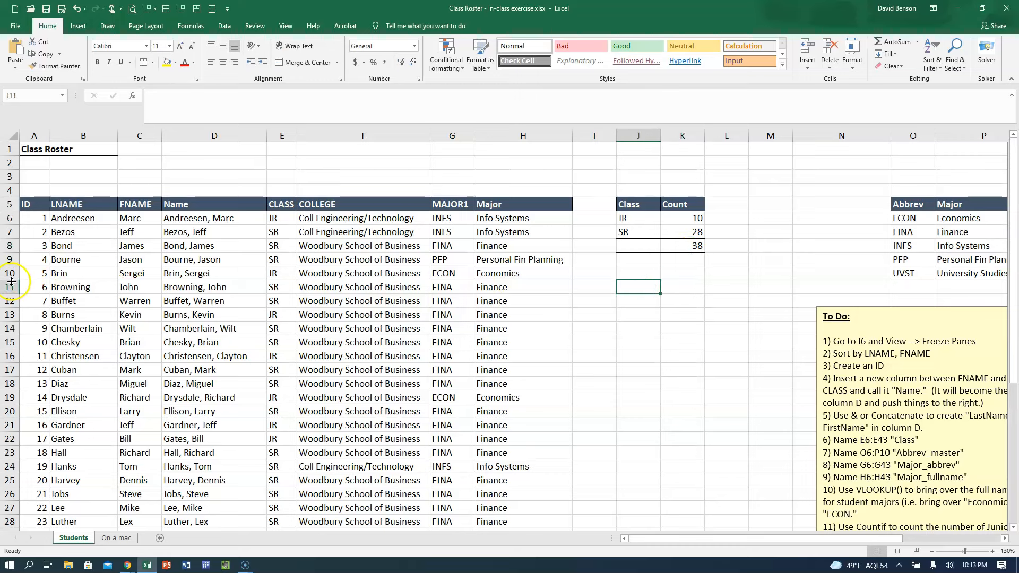
{"action": "type", "text": "Major"}
{"action": "key", "text": "Tab"}
{"action": "type", "text": "Coun"}
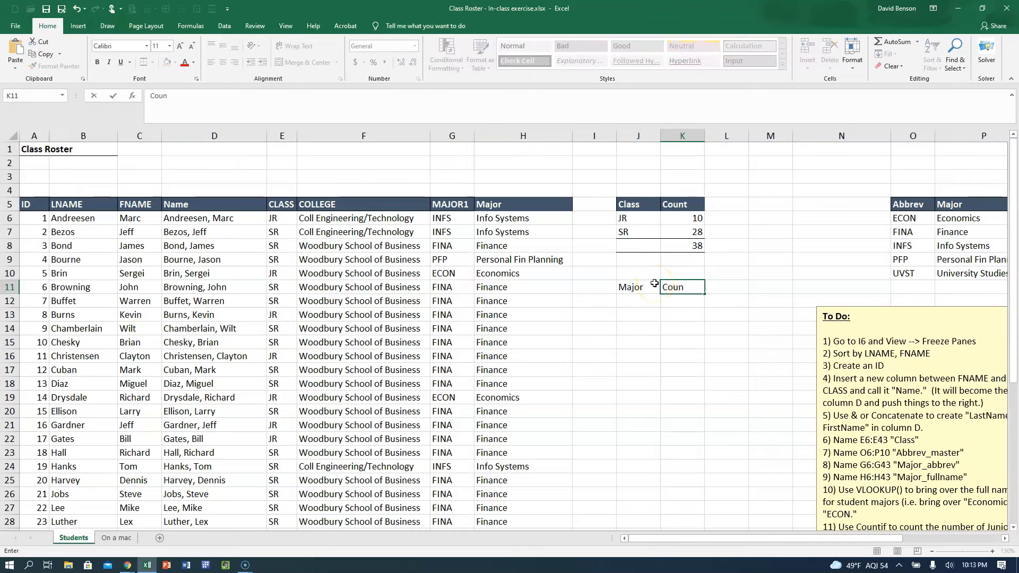
{"action": "key", "text": "Return"}
Copy the formatted Class and Count headers from J5:K5 to J11:K11, and change the J11 header to Major.
{"action": "left_click_drag", "start_coordinate": [643, 204], "coordinate": [679, 204]}
{"action": "key", "text": "ctrl+c"}
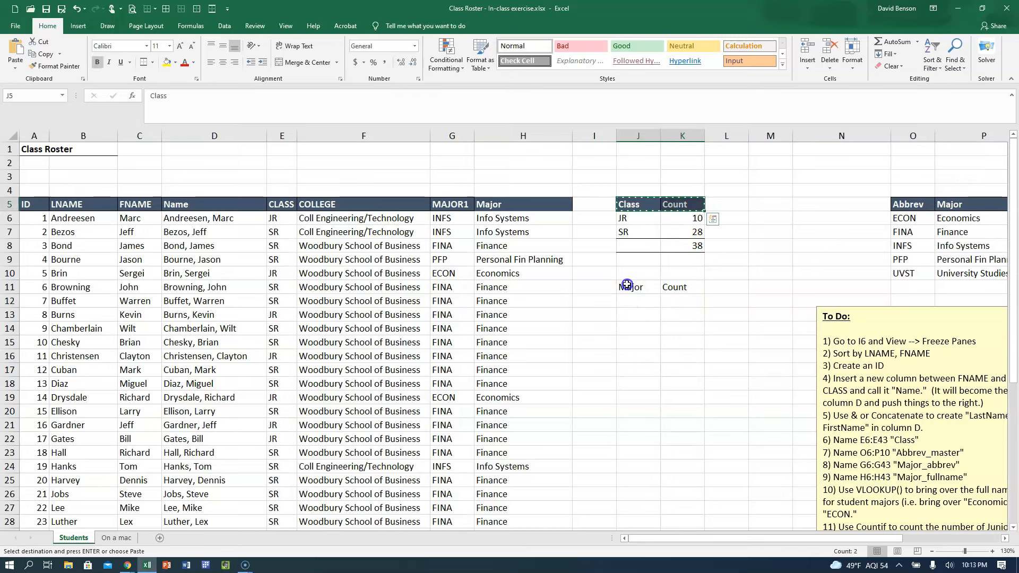
{"action": "left_click", "coordinate": [627, 287]}
{"action": "key", "text": "ctrl+v"}
{"action": "left_click", "coordinate": [651, 343]}
{"action": "left_click", "coordinate": [644, 306]}
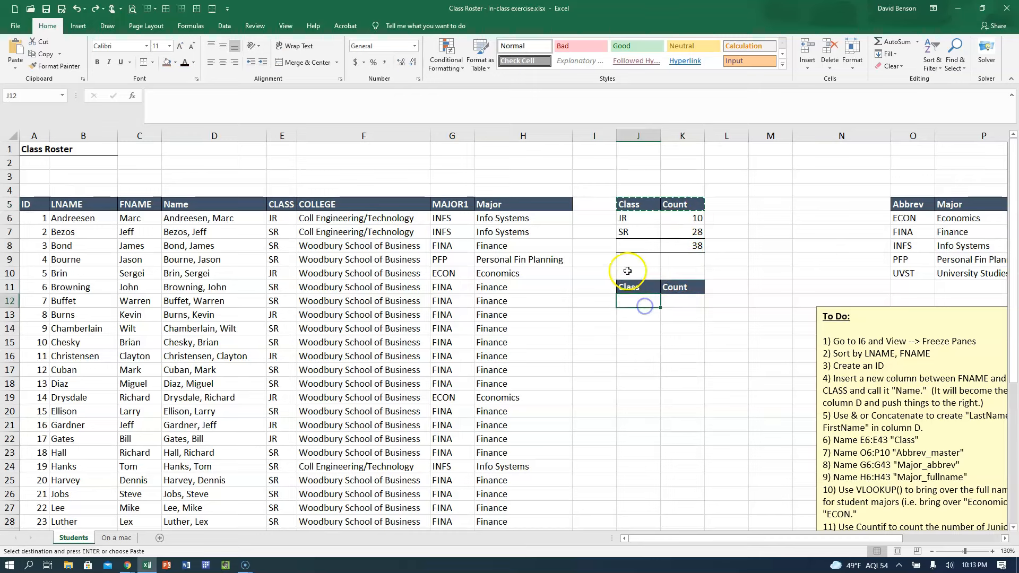
{"action": "left_click", "coordinate": [627, 284]}
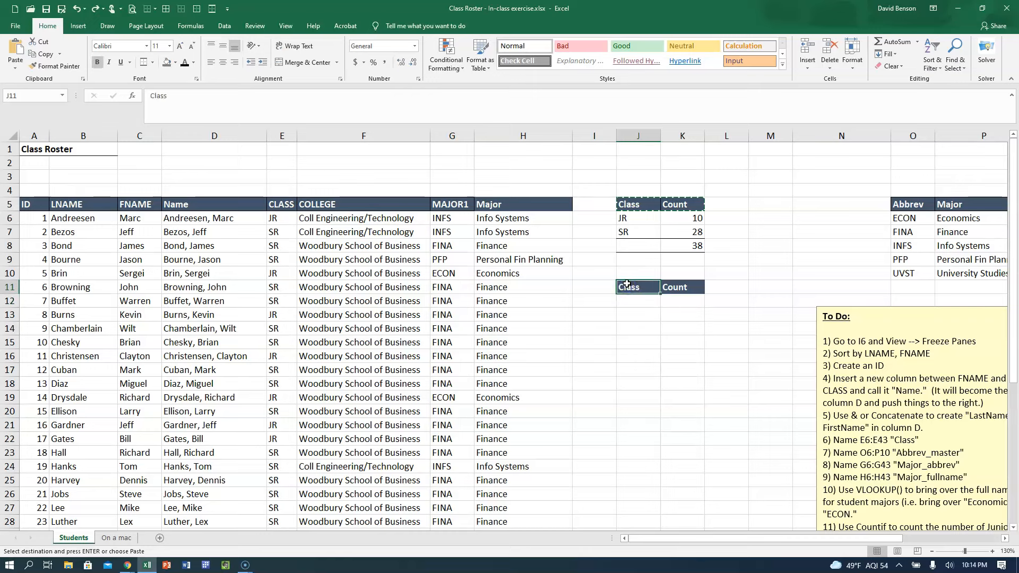
{"action": "type", "text": "Major"}
{"action": "key", "text": "Return"}
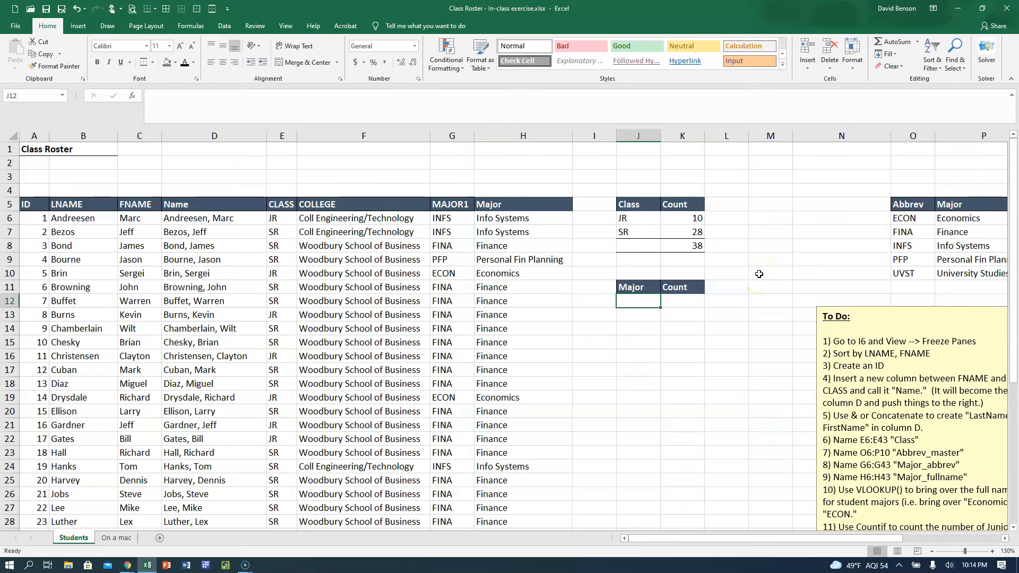
{"action": "left_click", "coordinate": [441, 202]}
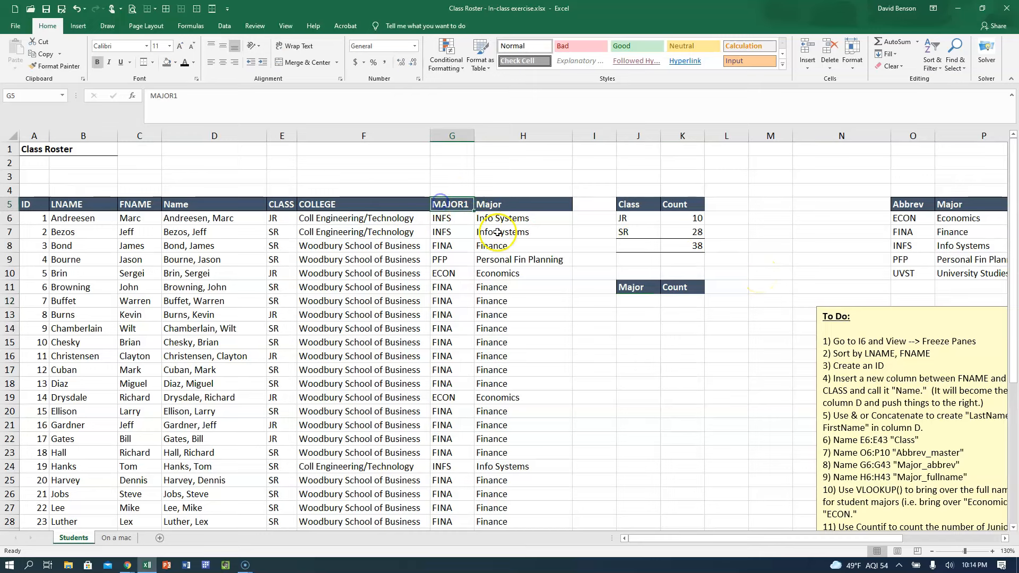
{"action": "key", "text": "Down"}
{"action": "key", "text": "ctrl+shift+Down"}
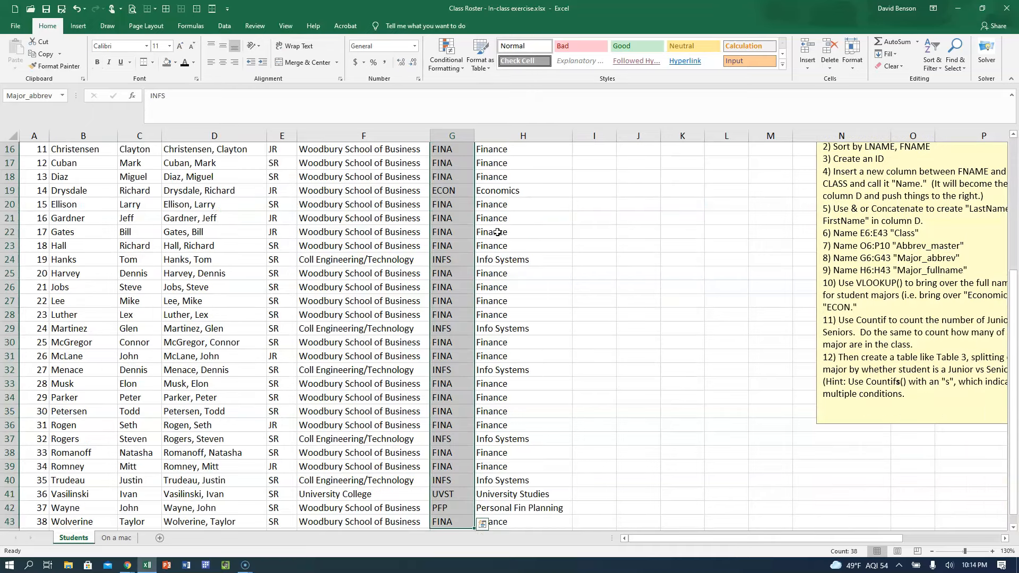
{"action": "key", "text": "ctrl+c"}
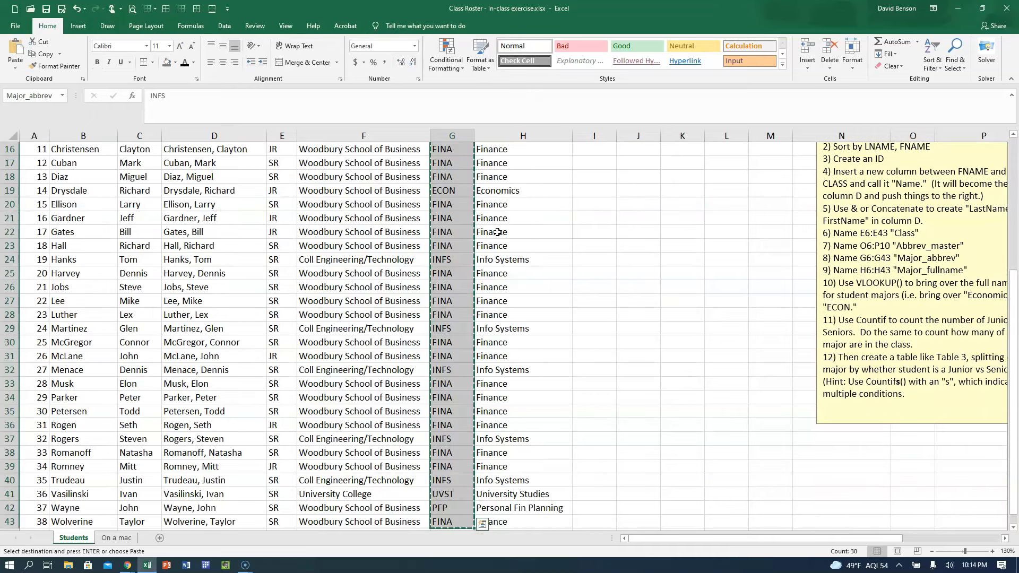
{"action": "scroll", "coordinate": [488, 266], "scroll_direction": "down", "scroll_amount": 2}
{"action": "scroll", "coordinate": [484, 289], "scroll_direction": "up", "scroll_amount": 7}
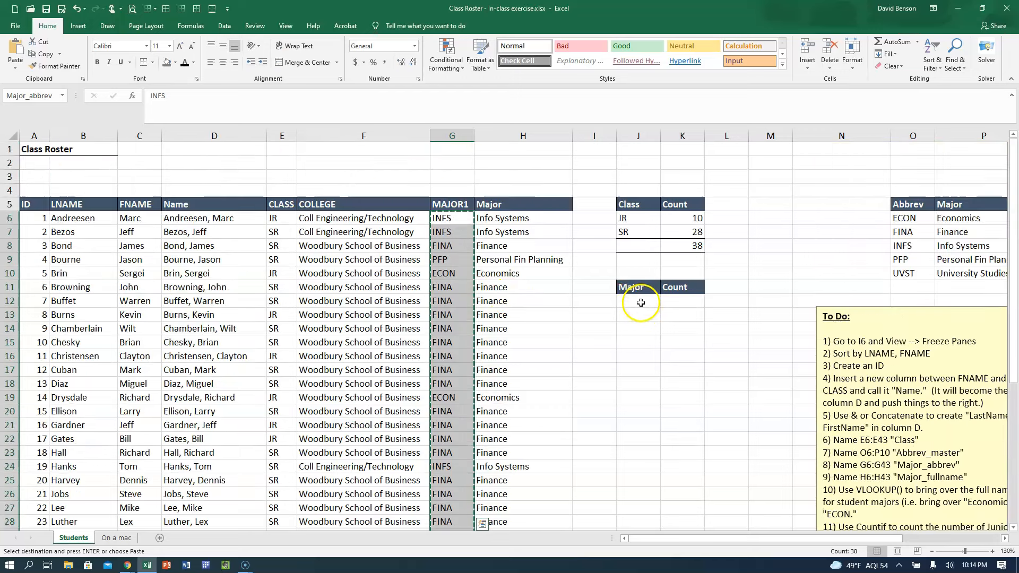
{"action": "left_click", "coordinate": [642, 303]}
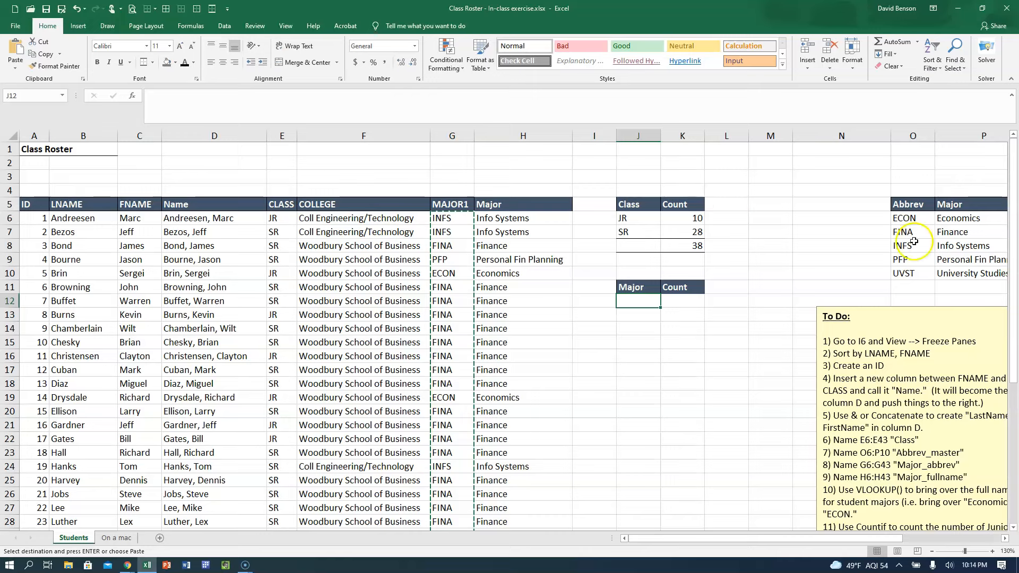
{"action": "key", "text": "Escape"}
Copy the full major names in H6:H43 and widen column J to make room for them at J12.
{"action": "left_click", "coordinate": [522, 209]}
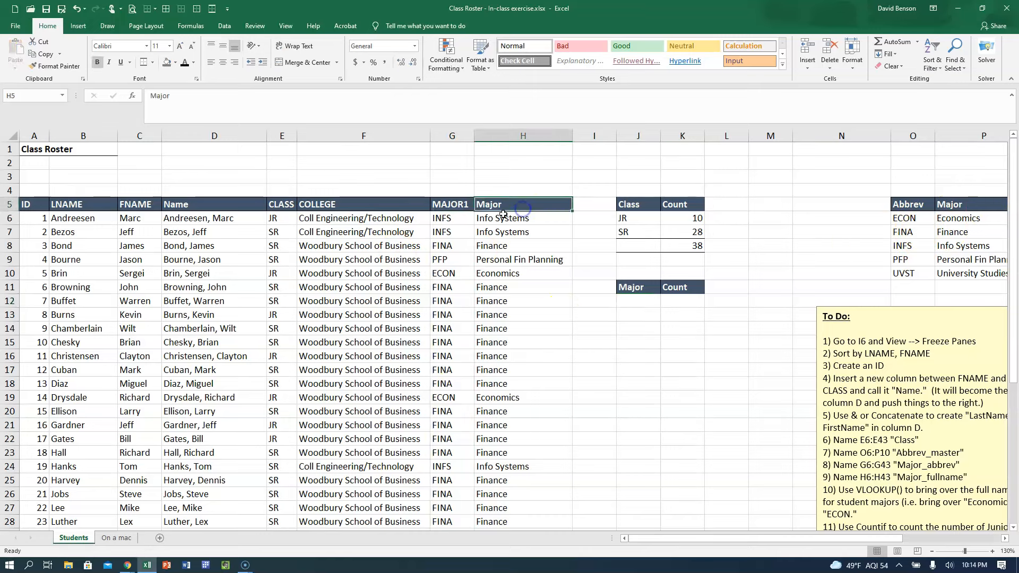
{"action": "left_click", "coordinate": [504, 219]}
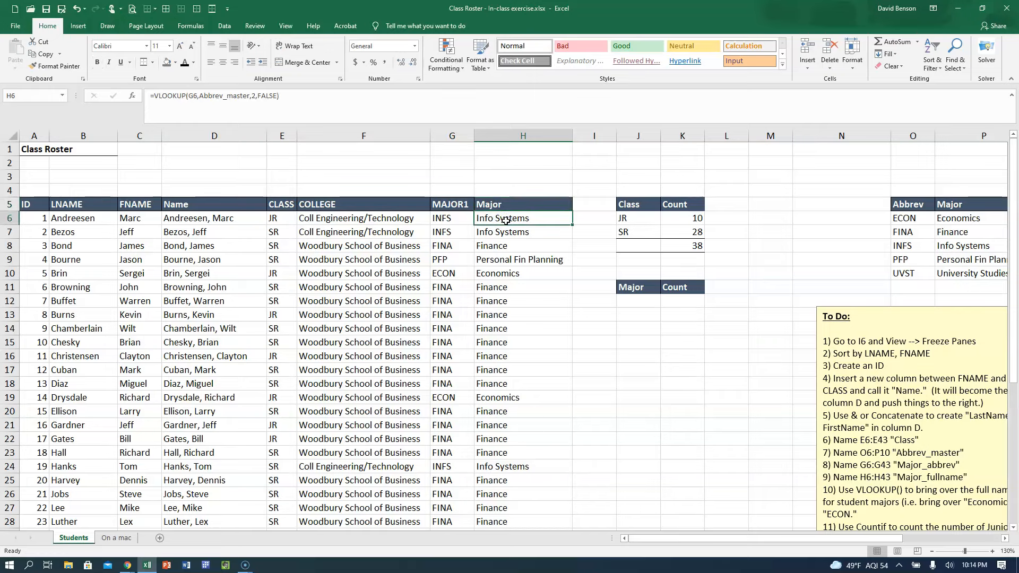
{"action": "key", "text": "ctrl+shift+Down"}
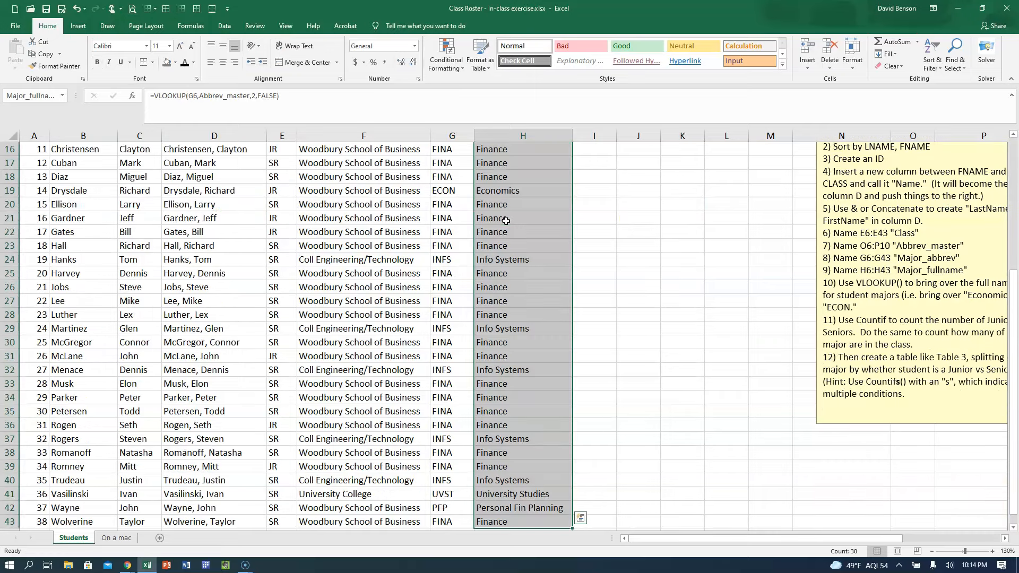
{"action": "key", "text": "ctrl+c"}
{"action": "scroll", "coordinate": [642, 412], "scroll_direction": "up", "scroll_amount": 5}
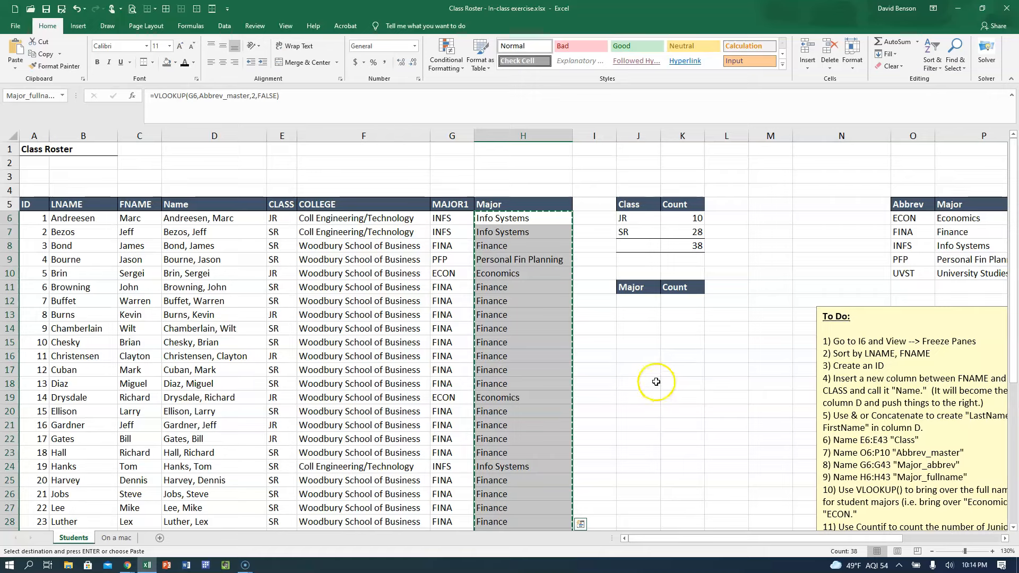
{"action": "left_click", "coordinate": [644, 303]}
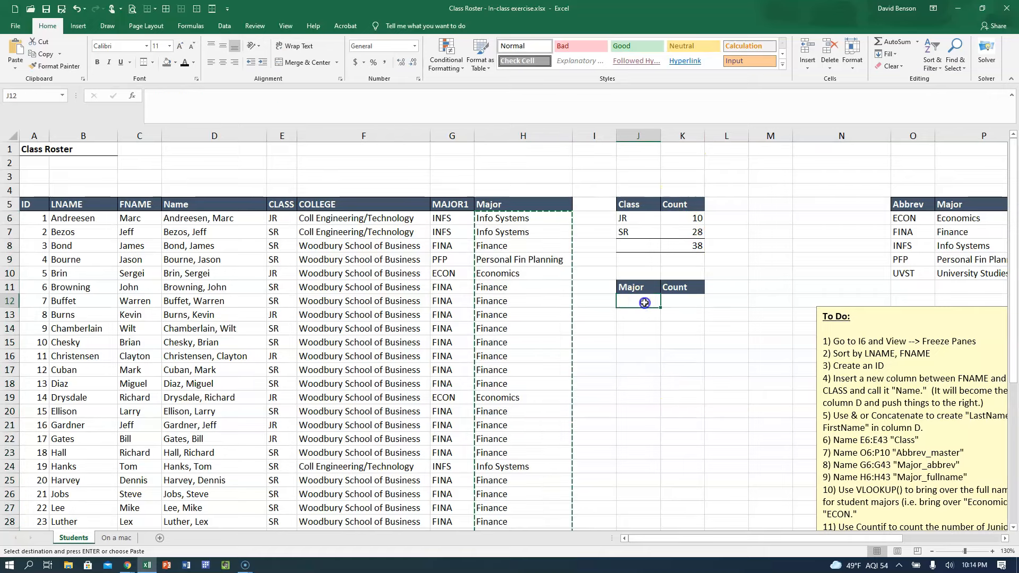
{"action": "left_click_drag", "start_coordinate": [661, 136], "coordinate": [686, 134]}
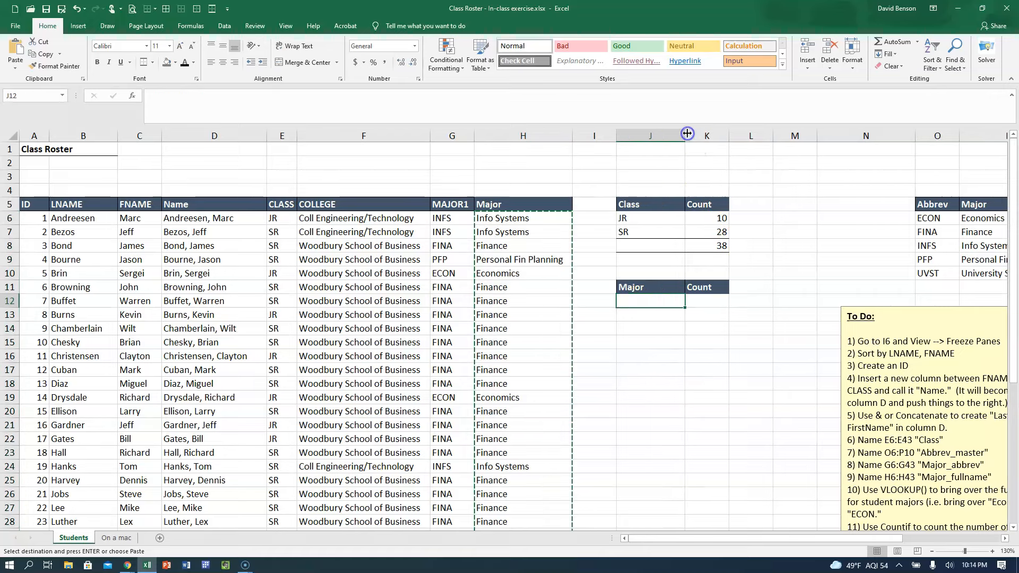
Try to paste the copied majors with their VLOOKUP formulas from J12 down, check the J12 formula, and undo the paste.
{"action": "key", "text": "ctrl+v"}
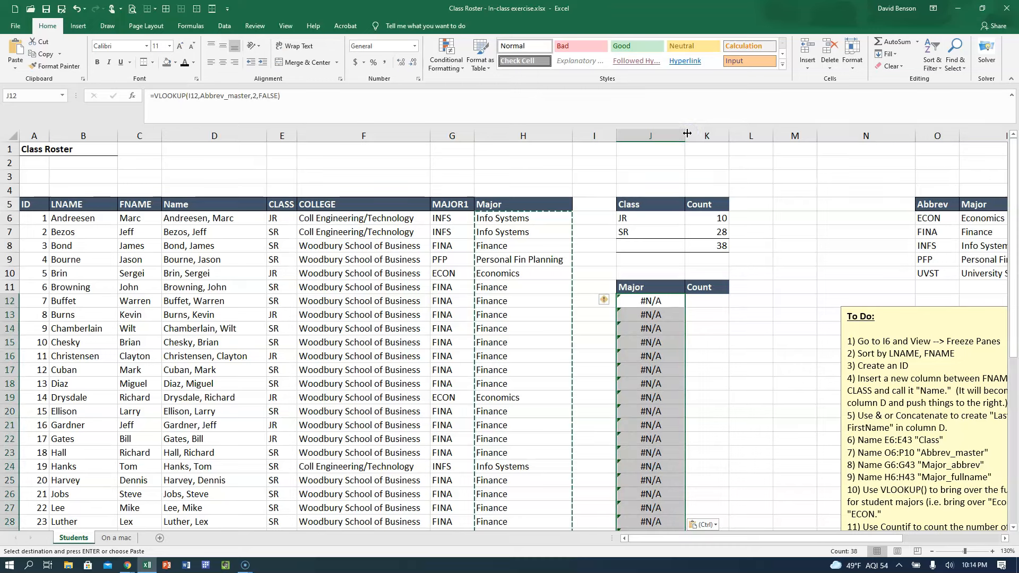
{"action": "left_click", "coordinate": [640, 300]}
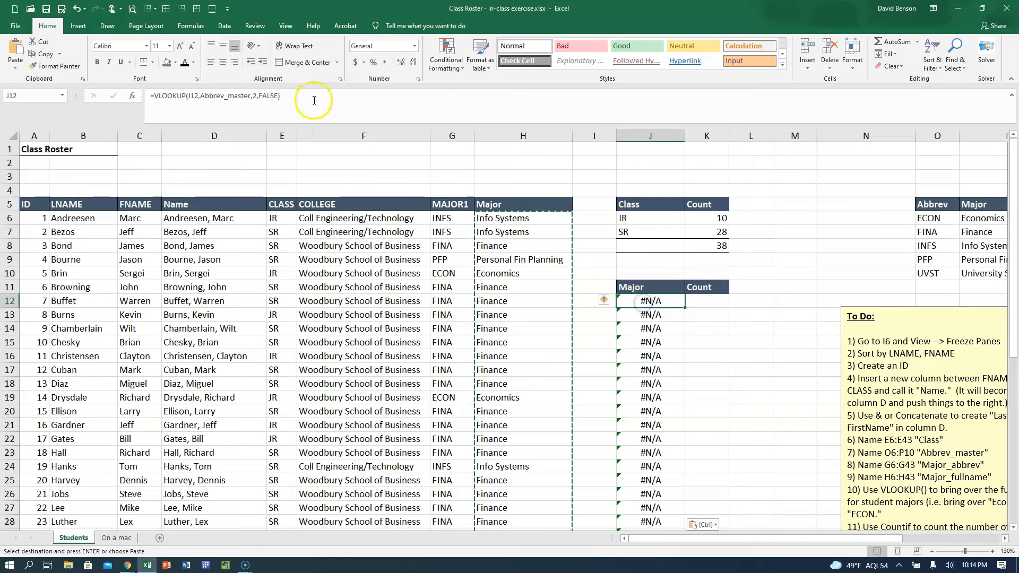
{"action": "left_click", "coordinate": [254, 96]}
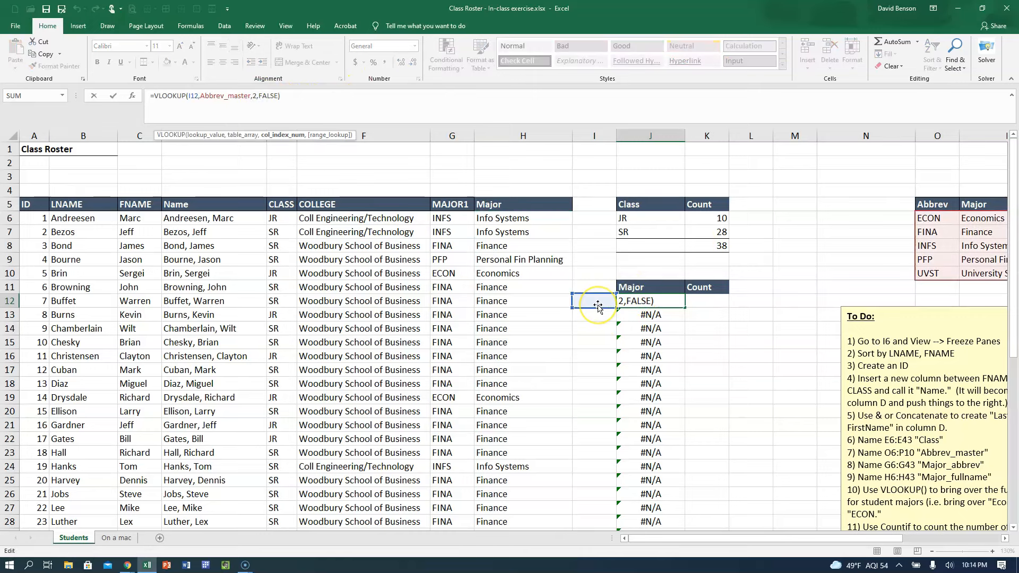
{"action": "key", "text": "Escape"}
{"action": "key", "text": "ctrl+z"}
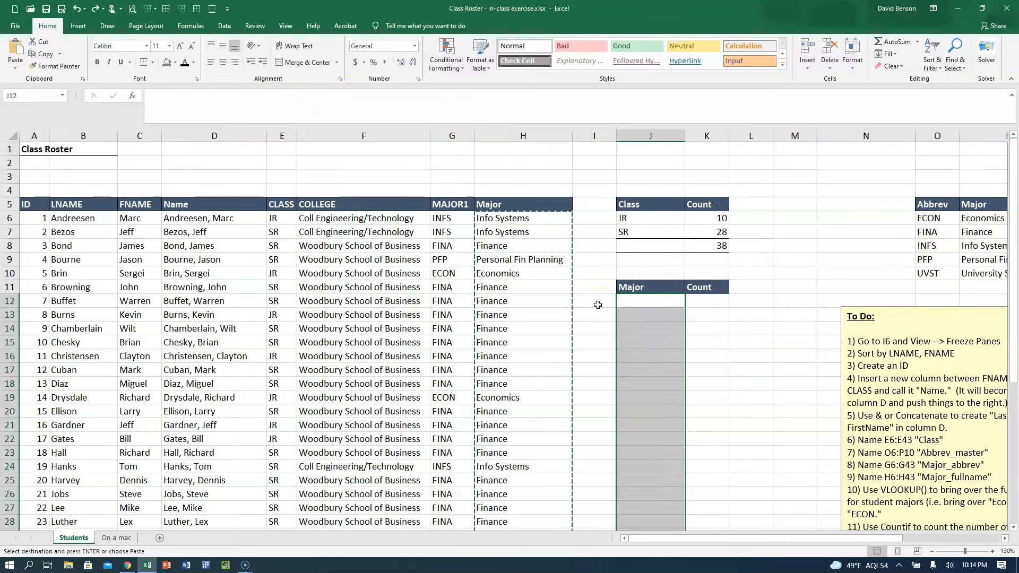
Paste the copied major names as values only, starting in J12 under the Major header.
{"action": "left_click", "coordinate": [657, 301]}
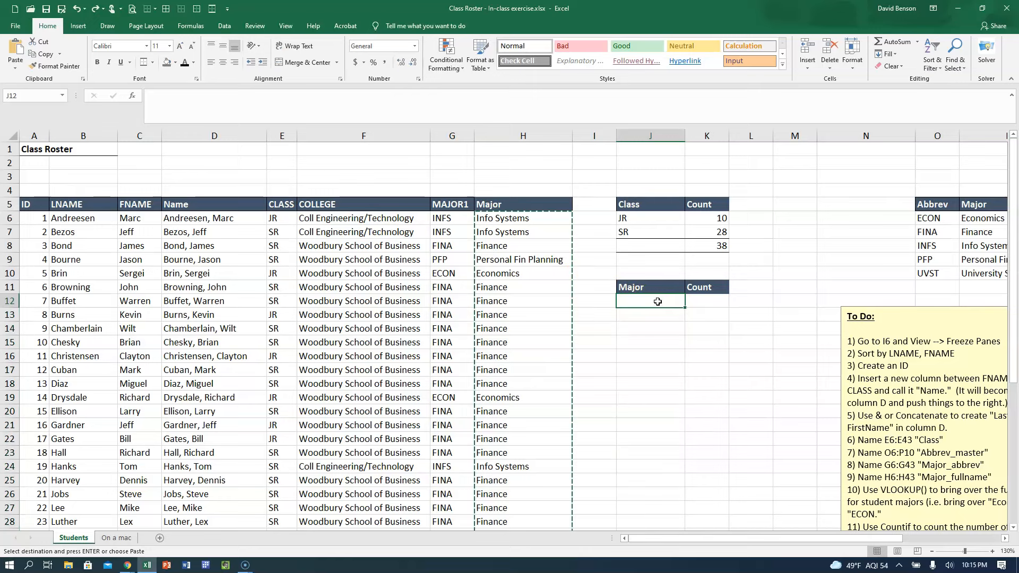
{"action": "left_click", "coordinate": [16, 74]}
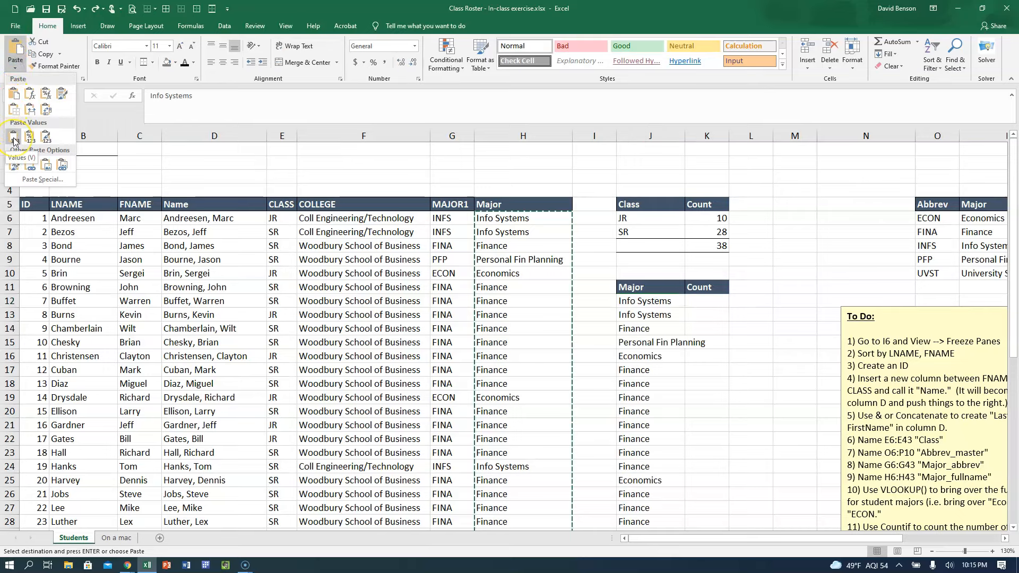
{"action": "left_click", "coordinate": [14, 139]}
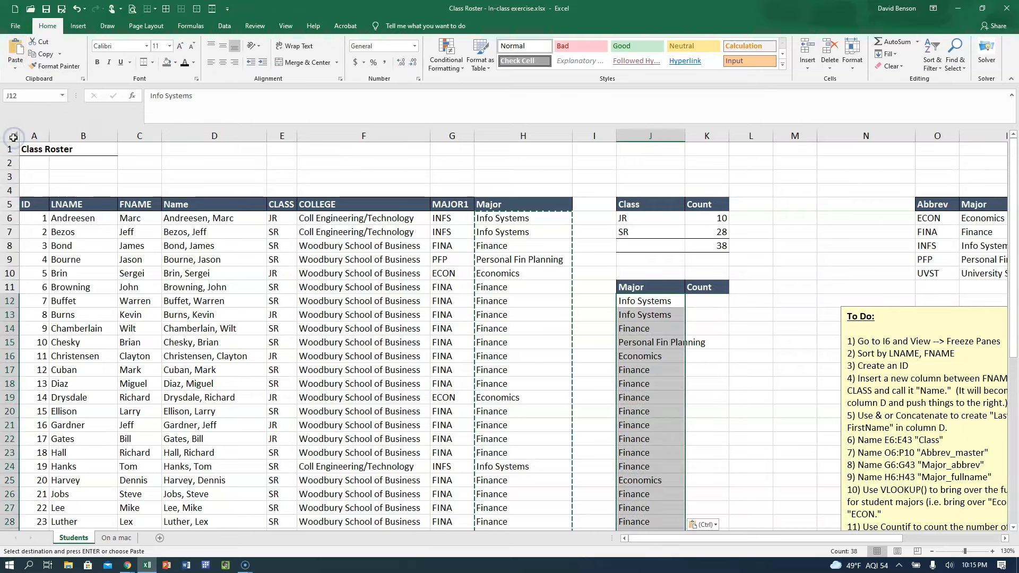
Examine the pasted majors in column J for plain text instead of formulas and for repeated entries.
{"action": "left_click", "coordinate": [657, 307]}
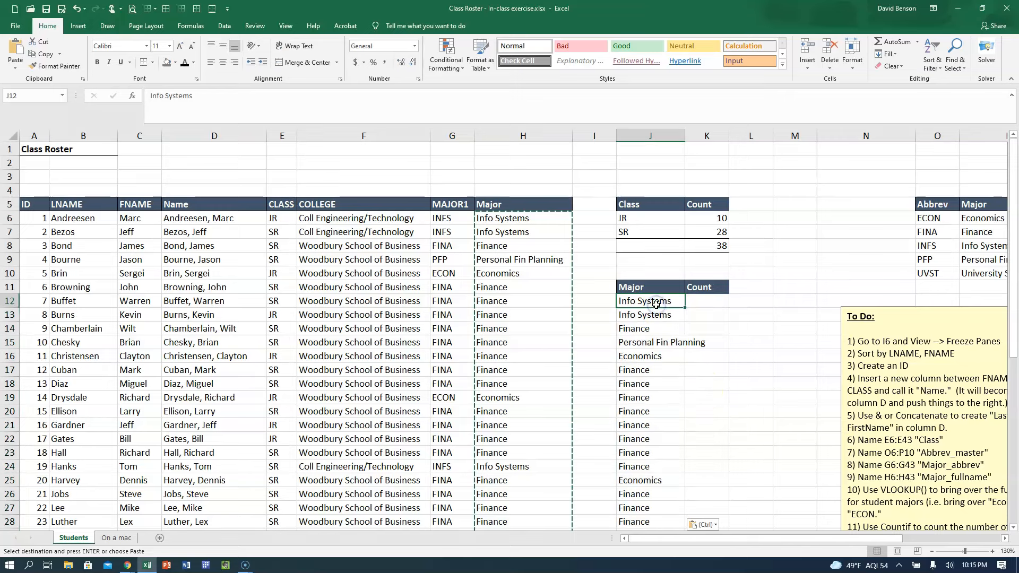
{"action": "scroll", "coordinate": [657, 304], "scroll_direction": "down", "scroll_amount": 1}
{"action": "left_click", "coordinate": [656, 303]}
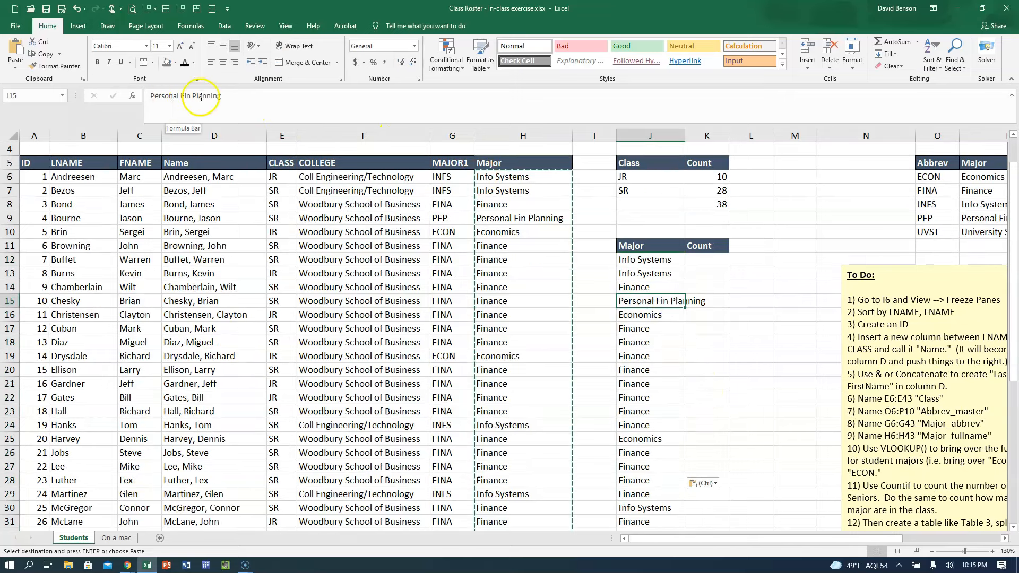
{"action": "left_click", "coordinate": [656, 257]}
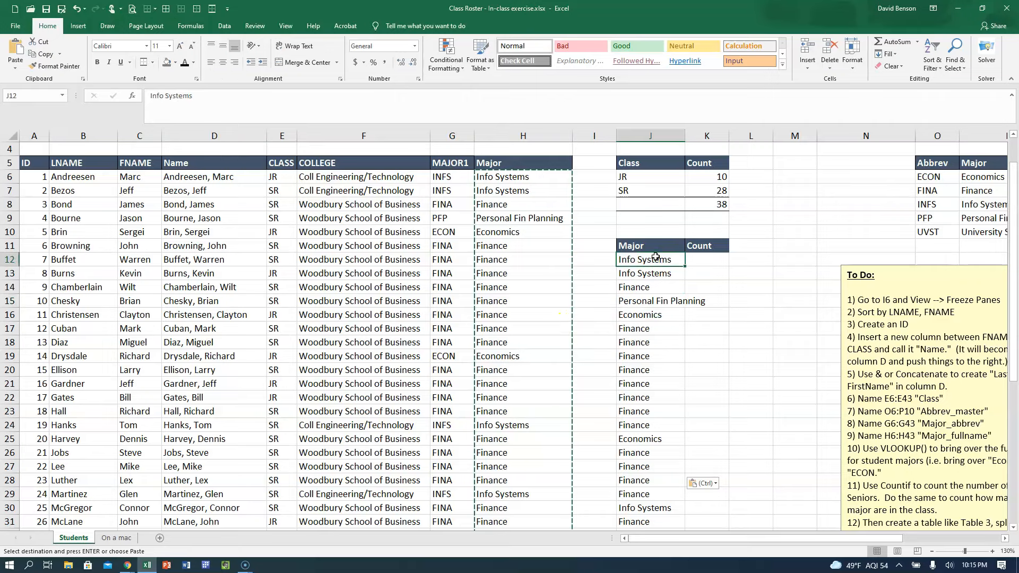
{"action": "scroll", "coordinate": [664, 322], "scroll_direction": "down", "scroll_amount": 1}
{"action": "scroll", "coordinate": [665, 322], "scroll_direction": "down", "scroll_amount": 8}
{"action": "scroll", "coordinate": [665, 321], "scroll_direction": "up", "scroll_amount": 9}
{"action": "scroll", "coordinate": [664, 323], "scroll_direction": "down", "scroll_amount": 4}
{"action": "scroll", "coordinate": [664, 324], "scroll_direction": "up", "scroll_amount": 5}
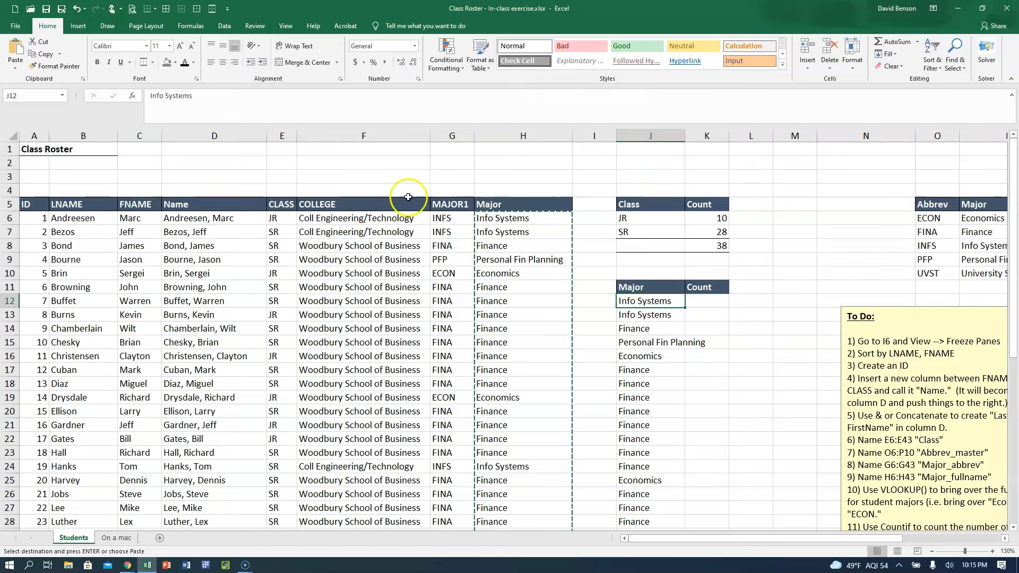
Remove duplicates from the pasted major list, comparing only the Major column and leaving Count out.
{"action": "left_click", "coordinate": [230, 28]}
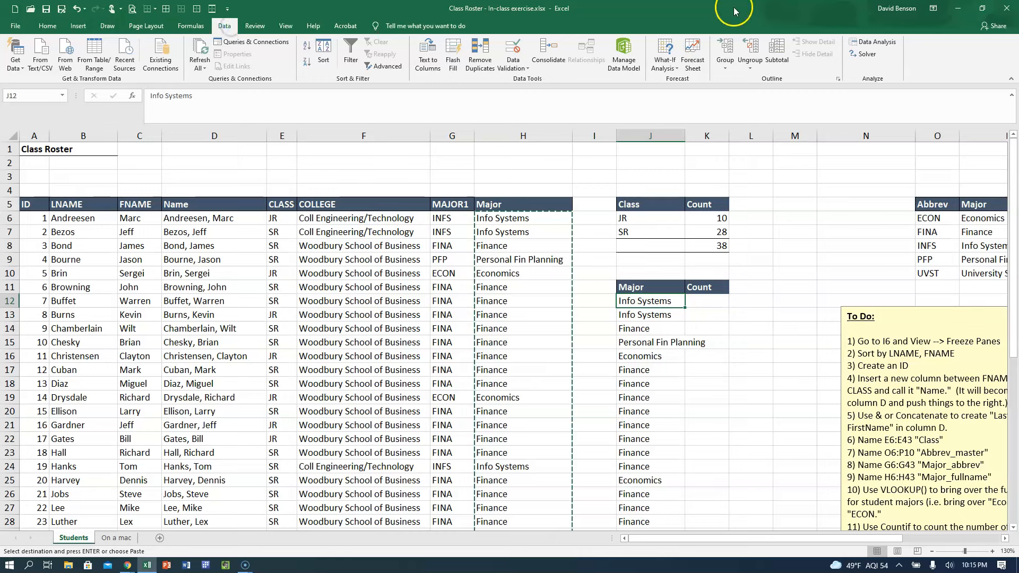
{"action": "left_click", "coordinate": [489, 58]}
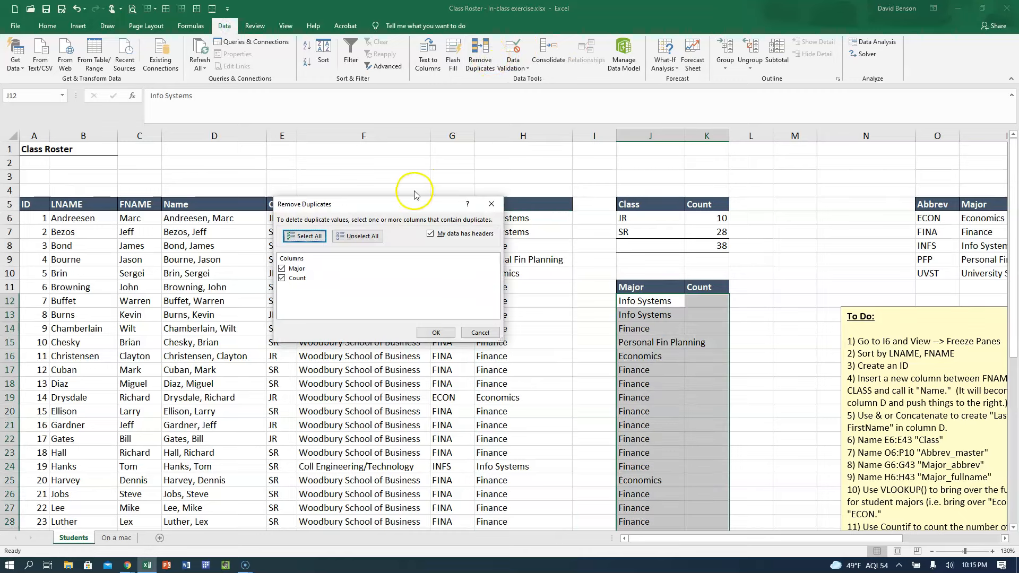
{"action": "left_click_drag", "start_coordinate": [411, 204], "coordinate": [499, 165]}
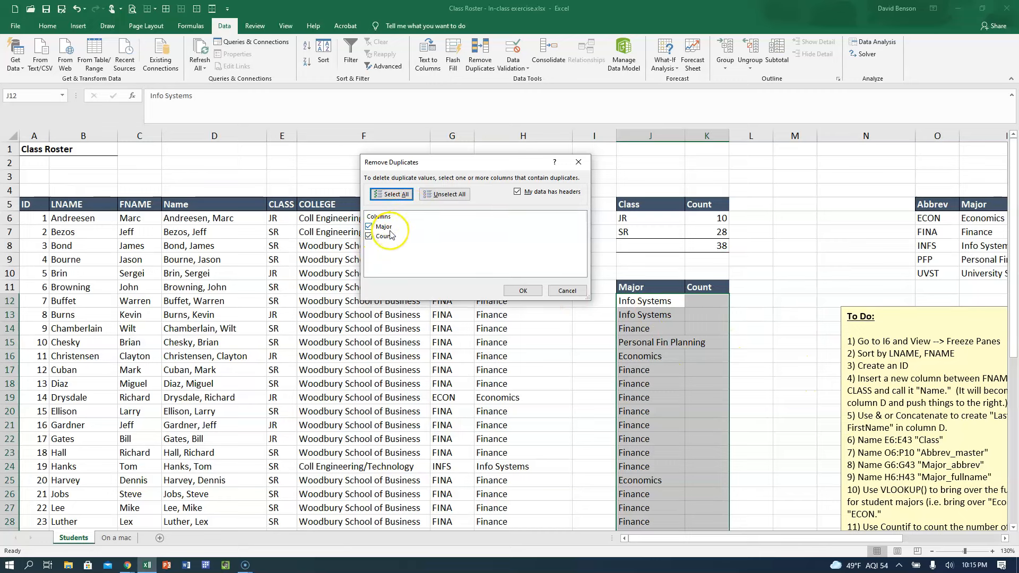
{"action": "left_click", "coordinate": [370, 236]}
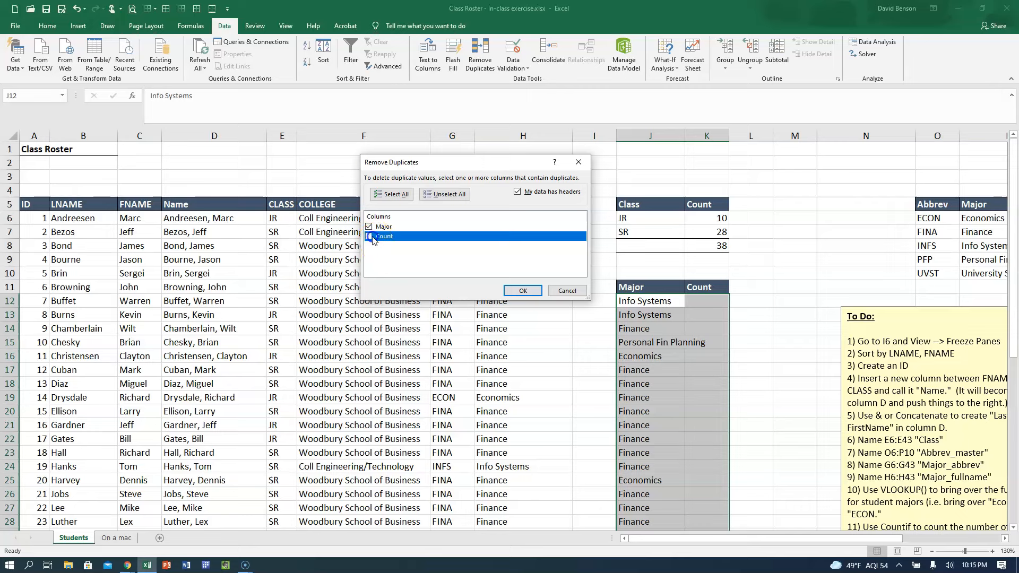
{"action": "left_click", "coordinate": [520, 291]}
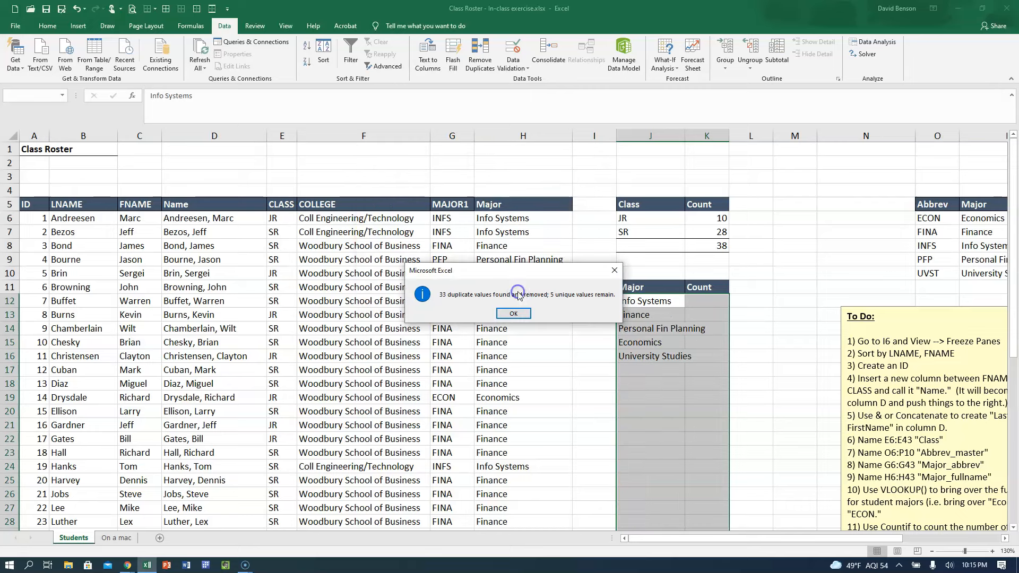
{"action": "left_click", "coordinate": [513, 313]}
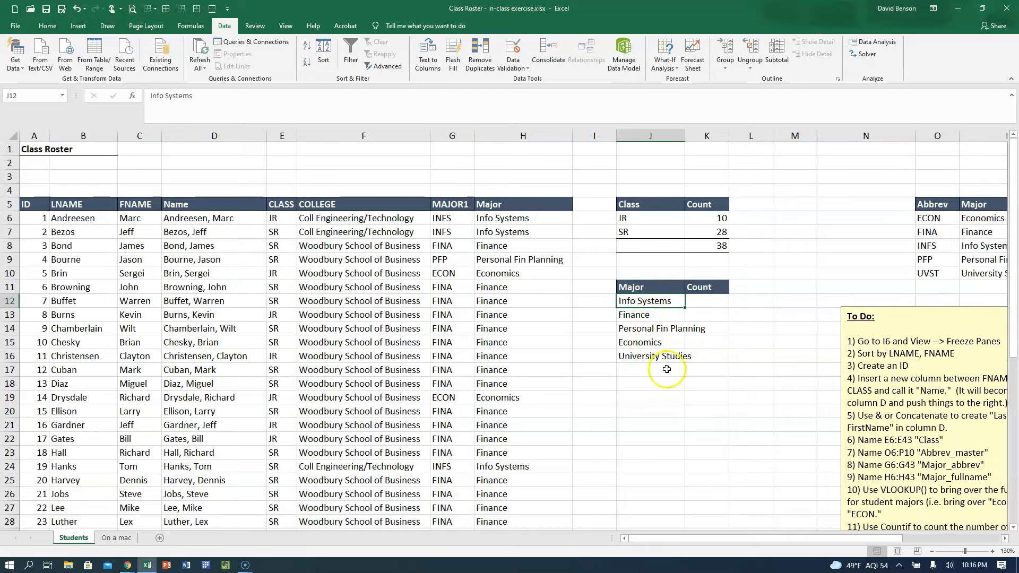
Sort the list of unique majors by Major from A to Z, and widen column J to fit the names.
{"action": "mouse_move", "coordinate": [698, 538]}
{"action": "left_mouse_down"}
{"action": "mouse_move", "coordinate": [713, 541]}
{"action": "mouse_move", "coordinate": [696, 549]}
{"action": "left_mouse_up"}
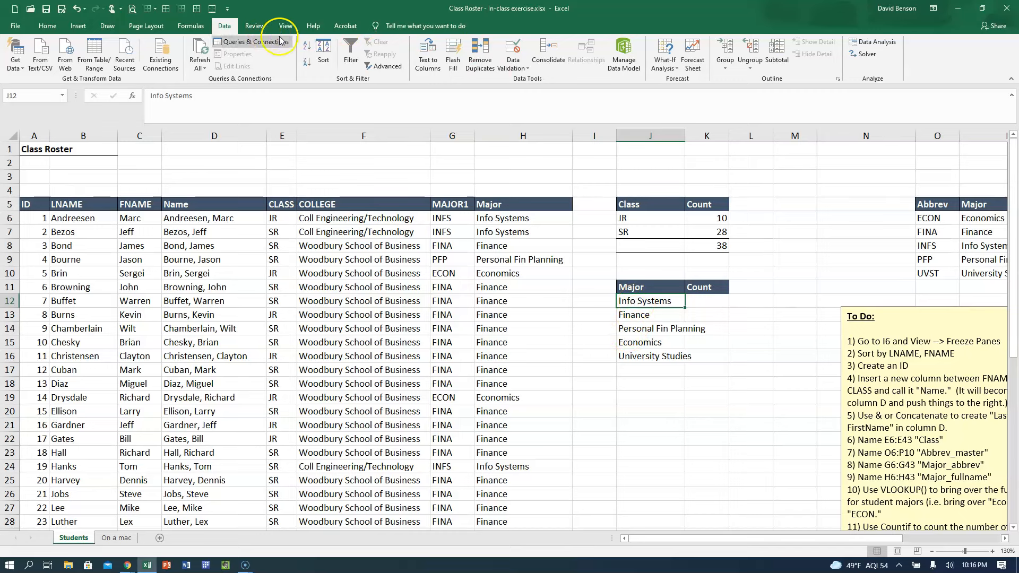
{"action": "left_click", "coordinate": [323, 53]}
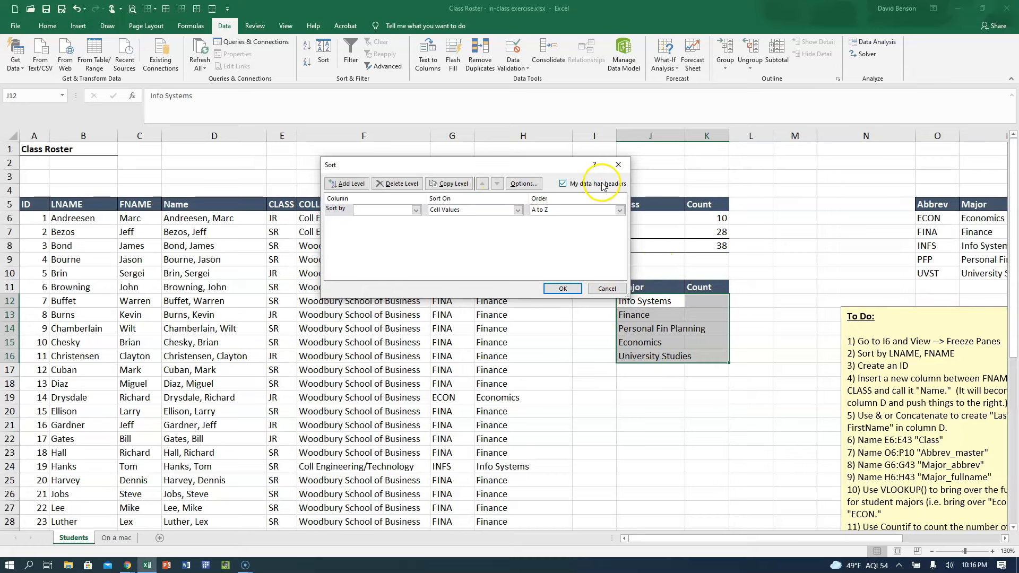
{"action": "left_click", "coordinate": [399, 209]}
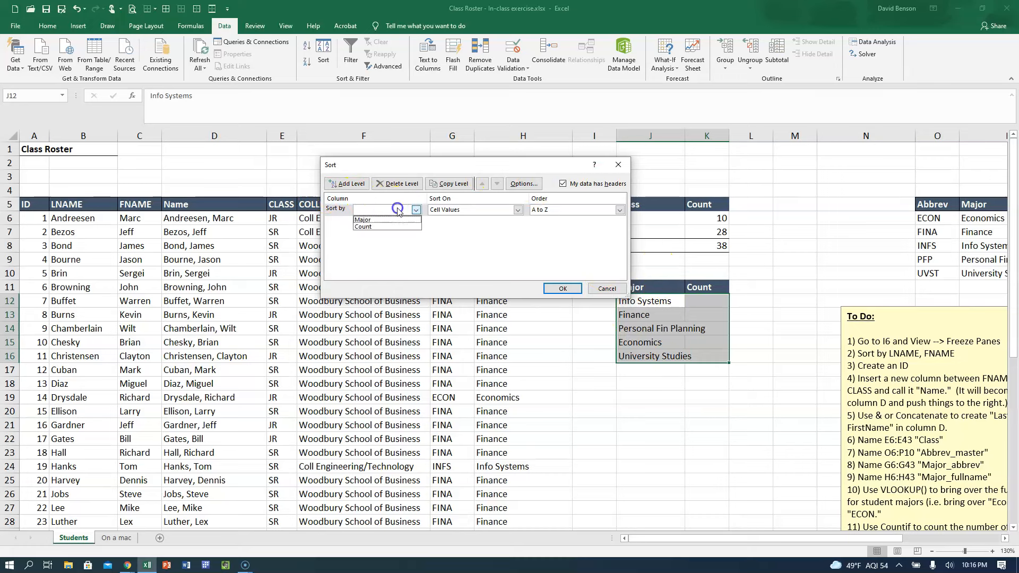
{"action": "left_click", "coordinate": [385, 220]}
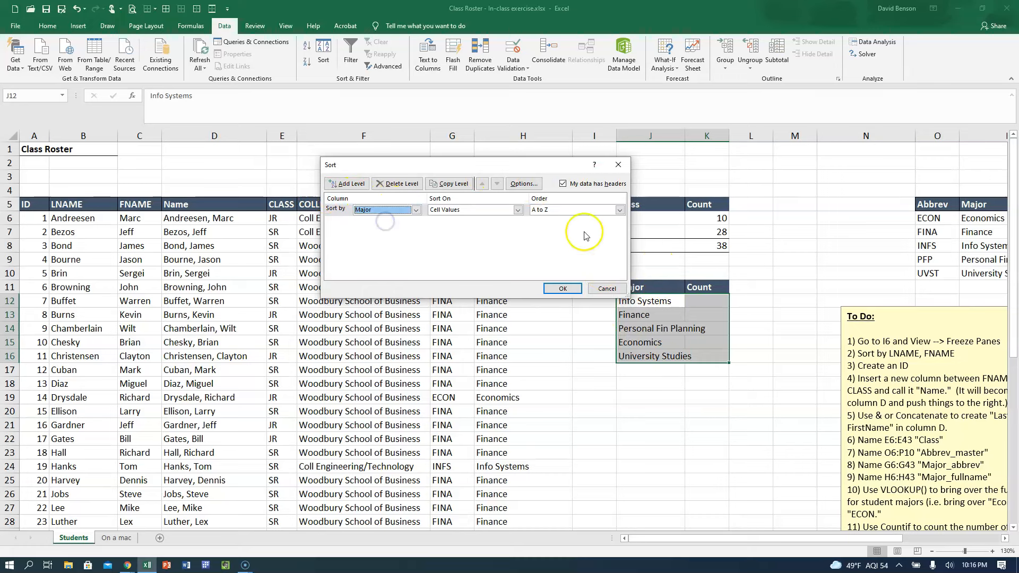
{"action": "left_click", "coordinate": [562, 288]}
{"action": "left_click", "coordinate": [658, 342]}
{"action": "left_click", "coordinate": [659, 303]}
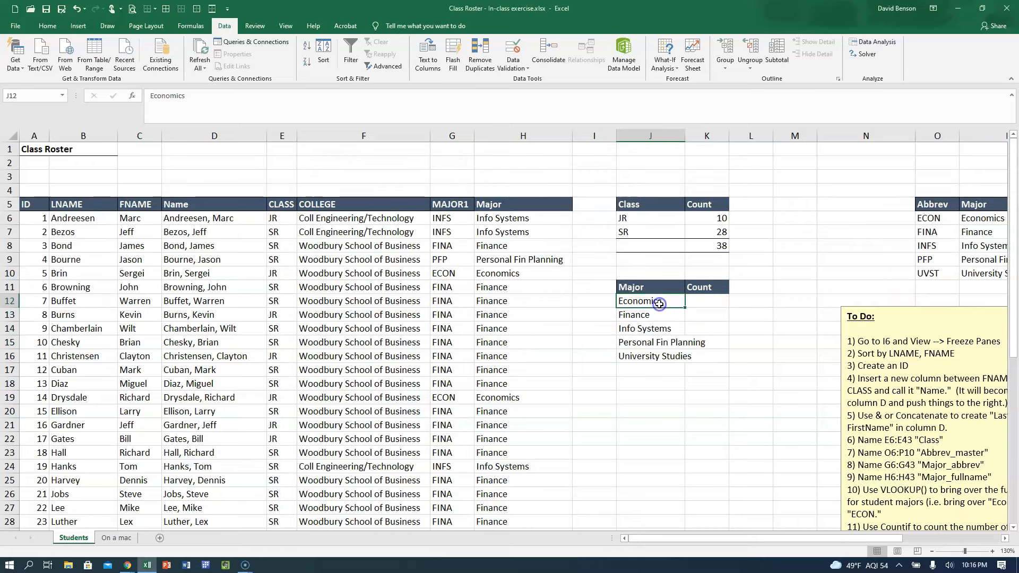
{"action": "left_click_drag", "start_coordinate": [684, 133], "coordinate": [707, 131]}
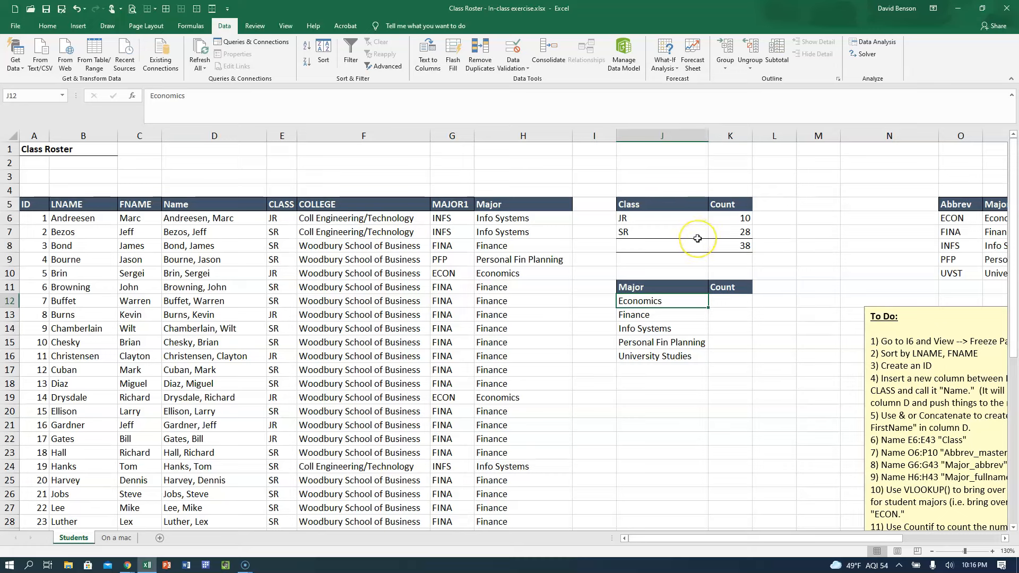
Undo the column J widening, the sort and the duplicate removal, and return to J12.
{"action": "key", "text": "ctrl+z"}
{"action": "key", "text": "ctrl+z"}
{"action": "key", "text": "ctrl+z"}
{"action": "key", "text": "Escape"}
{"action": "left_click", "coordinate": [656, 303]}
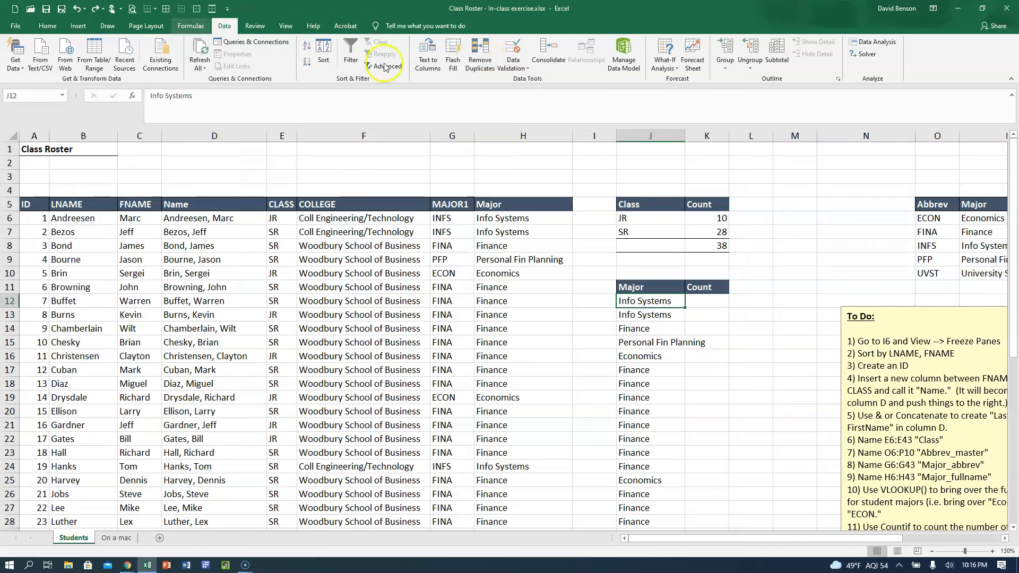
Remove duplicates from the pasted major list, comparing both the Major and Count columns.
{"action": "left_click", "coordinate": [490, 64]}
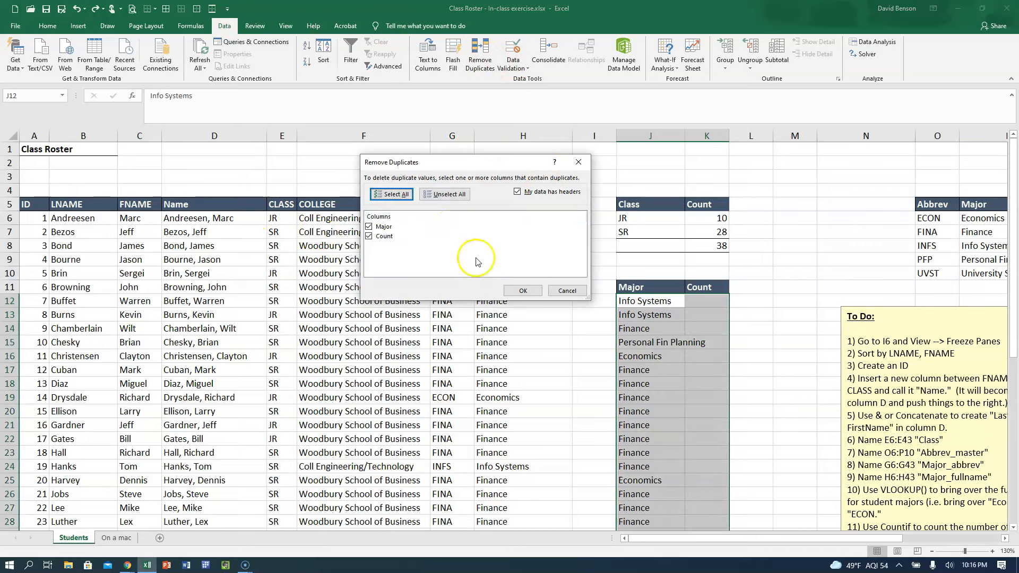
{"action": "left_click", "coordinate": [535, 290]}
{"action": "left_click", "coordinate": [513, 313]}
Sort the list of unique majors by Major from A to Z, and widen column J slightly.
{"action": "left_click", "coordinate": [643, 300]}
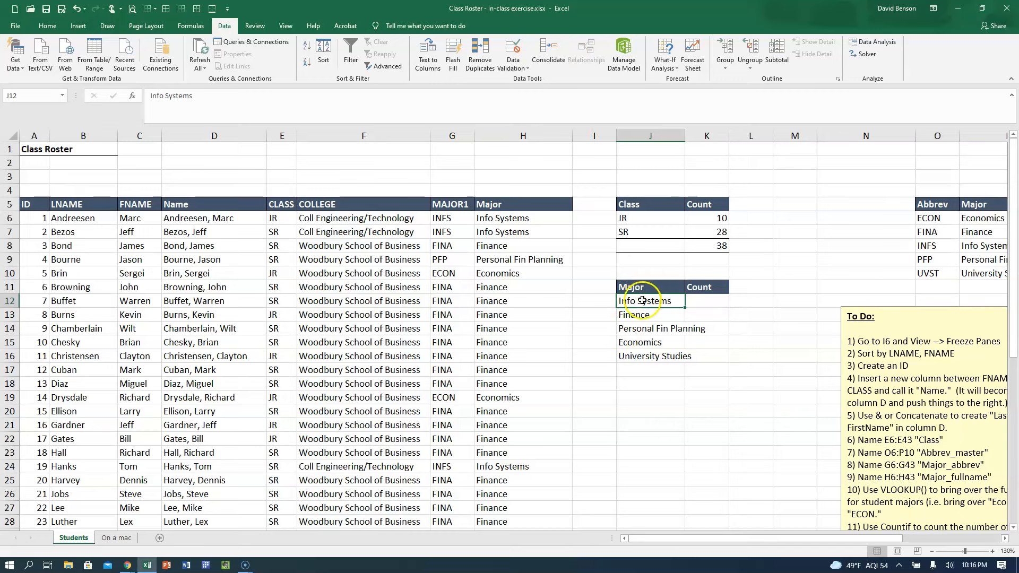
{"action": "left_click", "coordinate": [333, 57]}
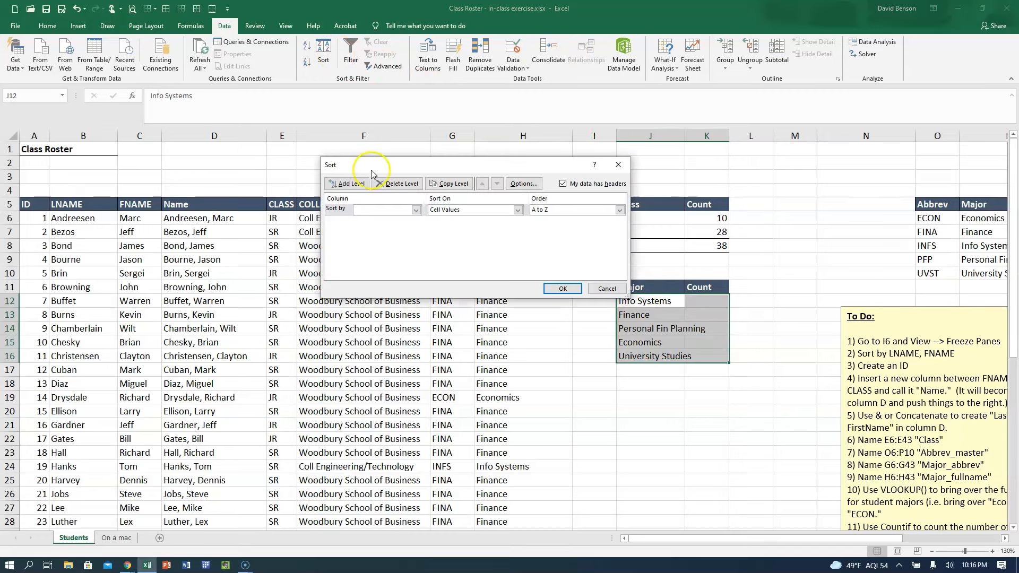
{"action": "left_click", "coordinate": [366, 210]}
{"action": "left_click", "coordinate": [381, 220]}
{"action": "left_click", "coordinate": [562, 288]}
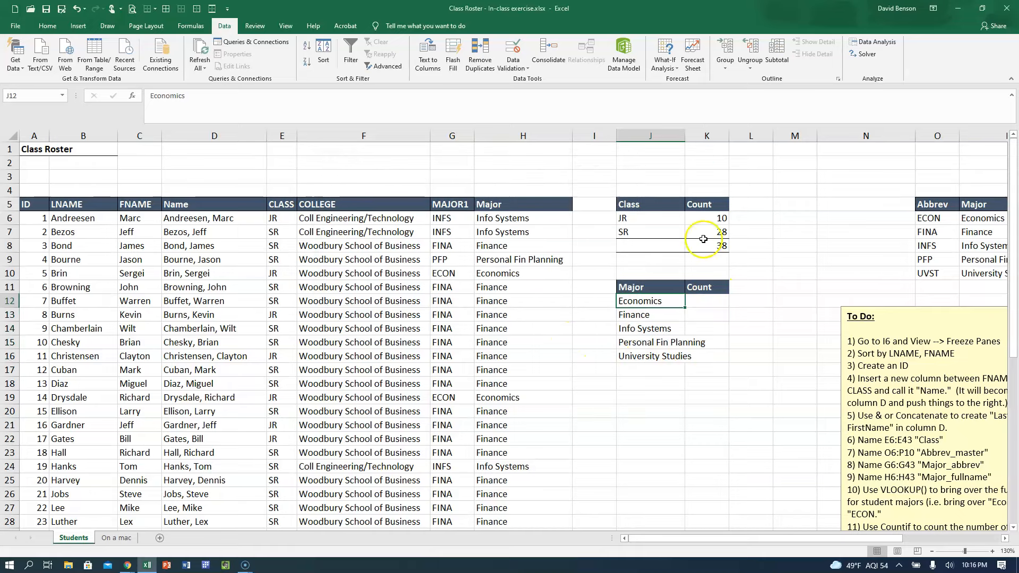
{"action": "left_click_drag", "start_coordinate": [684, 135], "coordinate": [699, 135]}
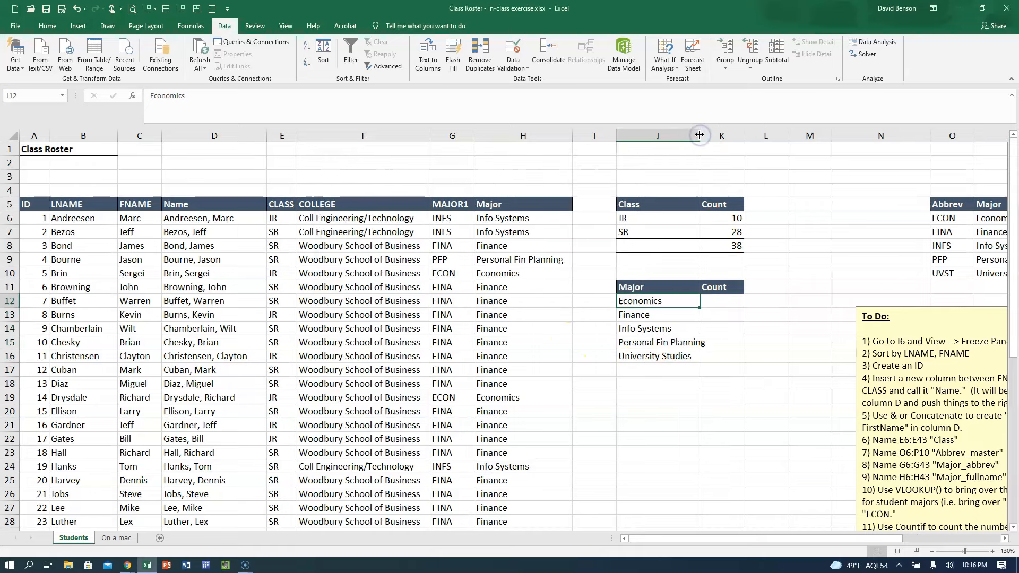
Add a top and bottom border to J17:K17, and widen column J to fit the longest major name.
{"action": "left_click_drag", "start_coordinate": [644, 367], "coordinate": [713, 368]}
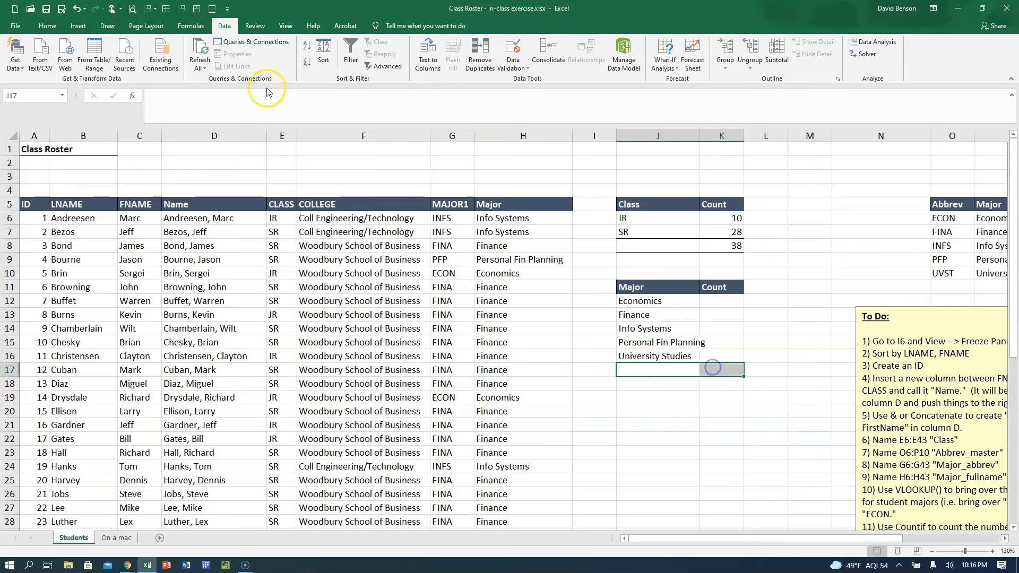
{"action": "left_click", "coordinate": [46, 26]}
{"action": "left_click", "coordinate": [143, 62]}
{"action": "left_click", "coordinate": [600, 386]}
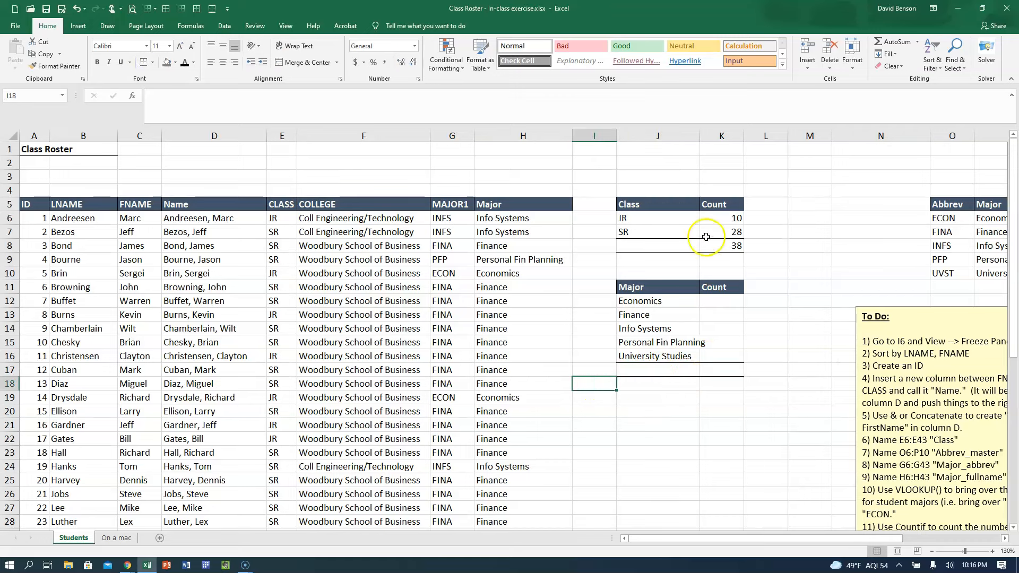
{"action": "left_click_drag", "start_coordinate": [700, 136], "coordinate": [718, 136]}
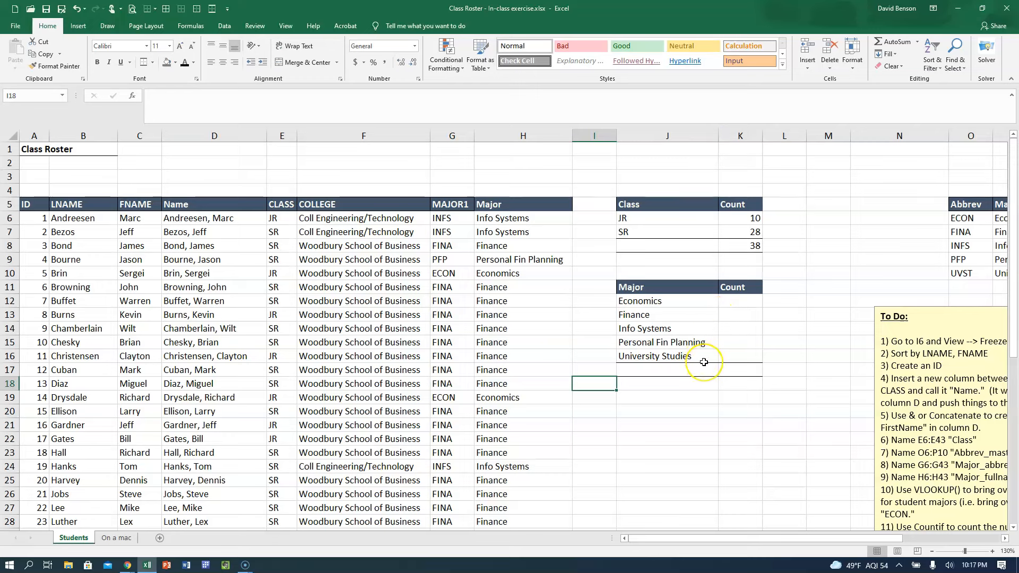
Count the Economics students in K12 with the formula =COUNTIF(Major_fullname,J12).
{"action": "left_click", "coordinate": [719, 368]}
{"action": "left_click", "coordinate": [743, 250]}
{"action": "left_click", "coordinate": [734, 306]}
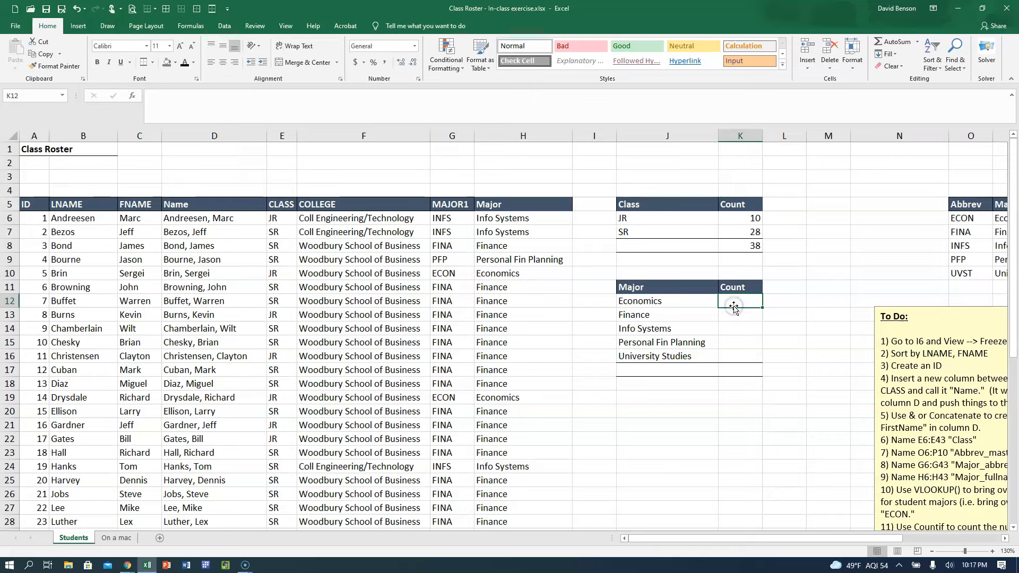
{"action": "type", "text": "=count"}
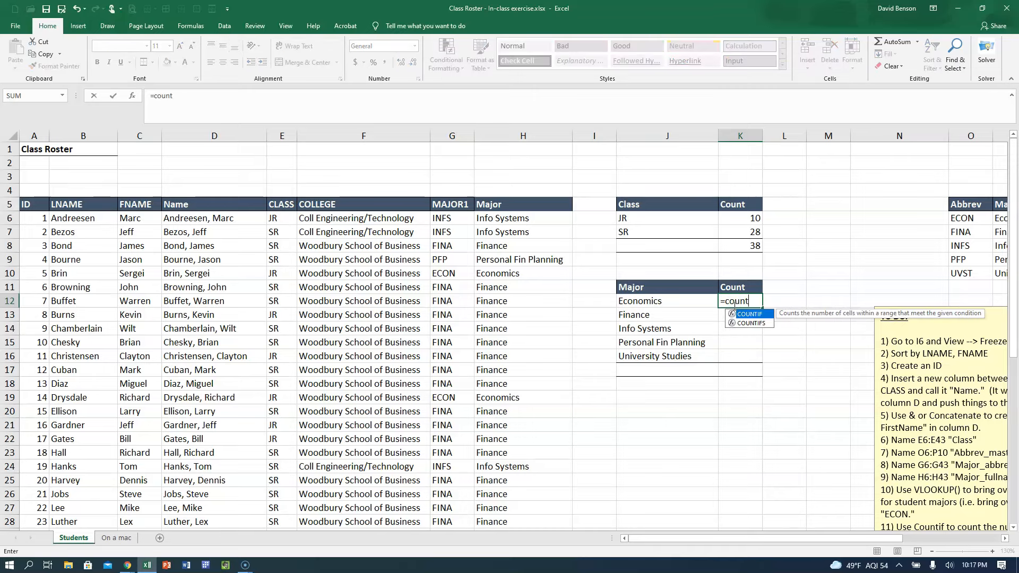
{"action": "type", "text": "if("}
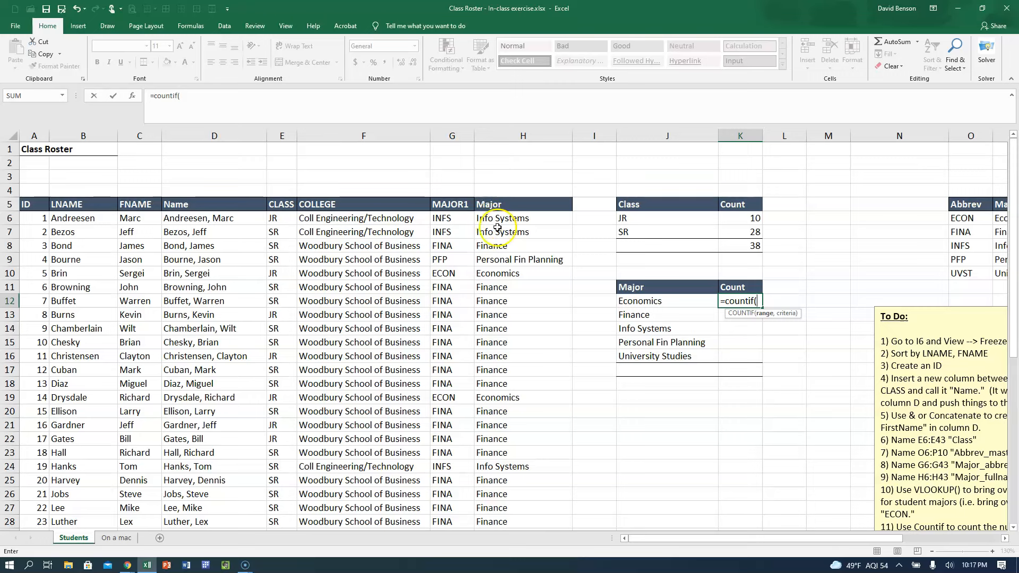
{"action": "type", "text": "Majo"}
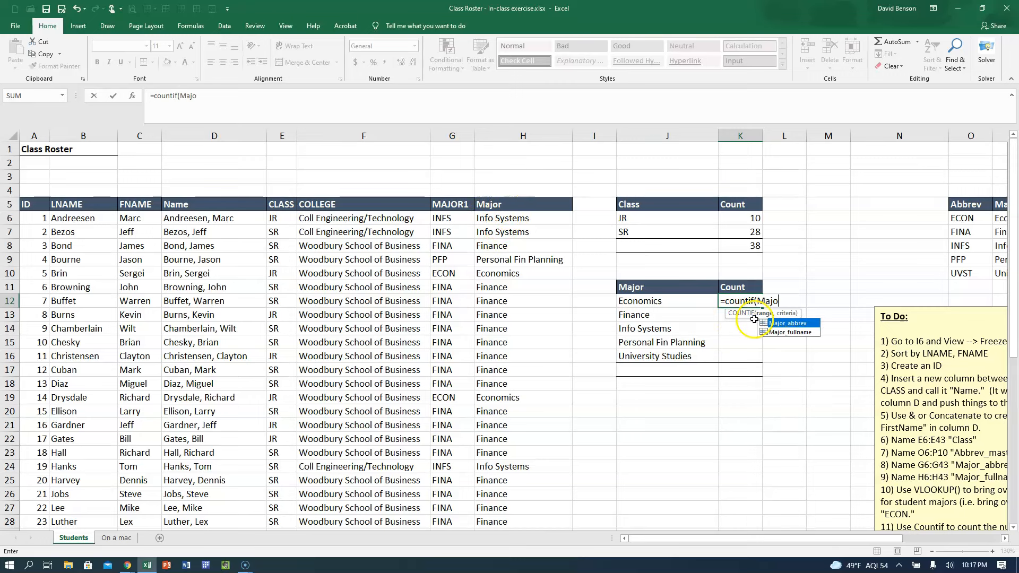
{"action": "key", "text": "Down"}
{"action": "key", "text": "Tab"}
{"action": "type", "text": ","}
{"action": "left_click", "coordinate": [665, 301]}
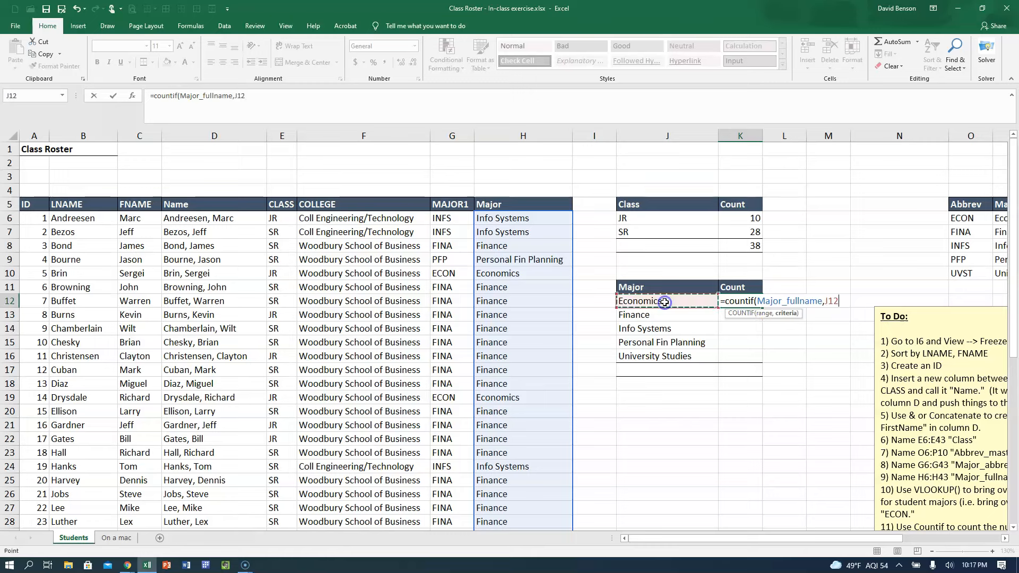
{"action": "key", "text": "Return"}
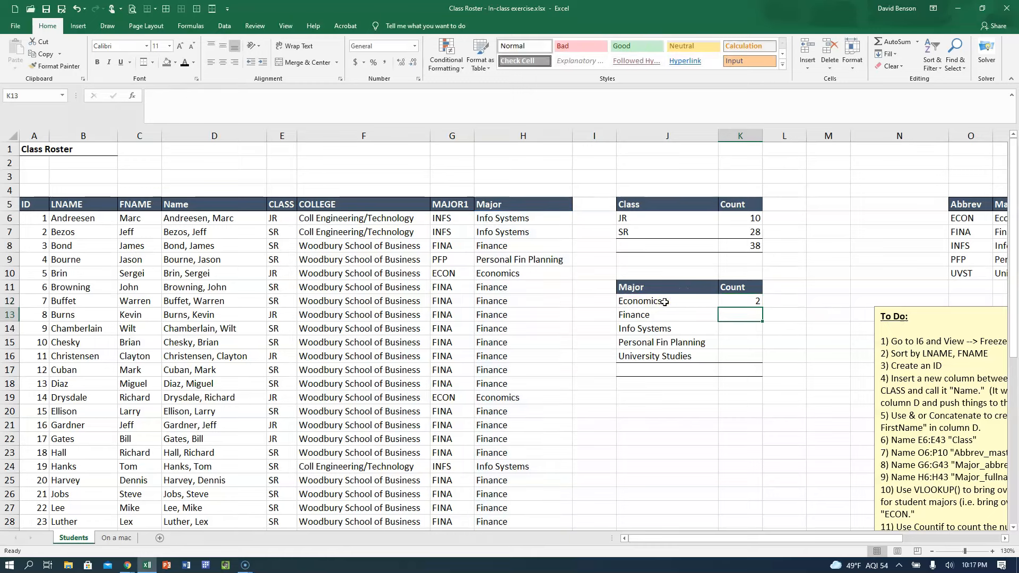
Fill the K12 count formula down to K16 and total the counts in K17 with =SUM(K12:K16).
{"action": "left_click", "coordinate": [735, 300]}
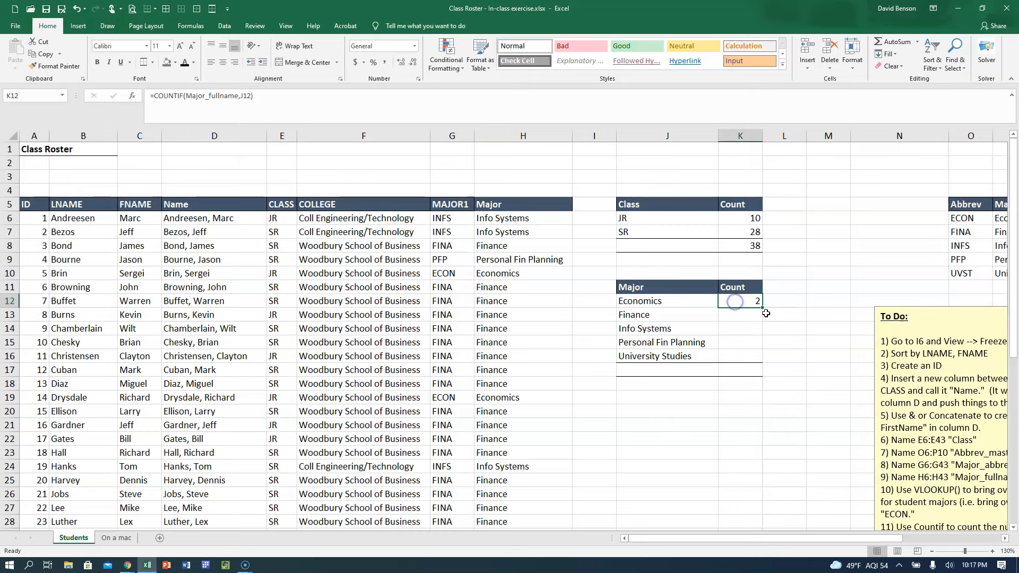
{"action": "left_click_drag", "start_coordinate": [760, 305], "coordinate": [754, 358]}
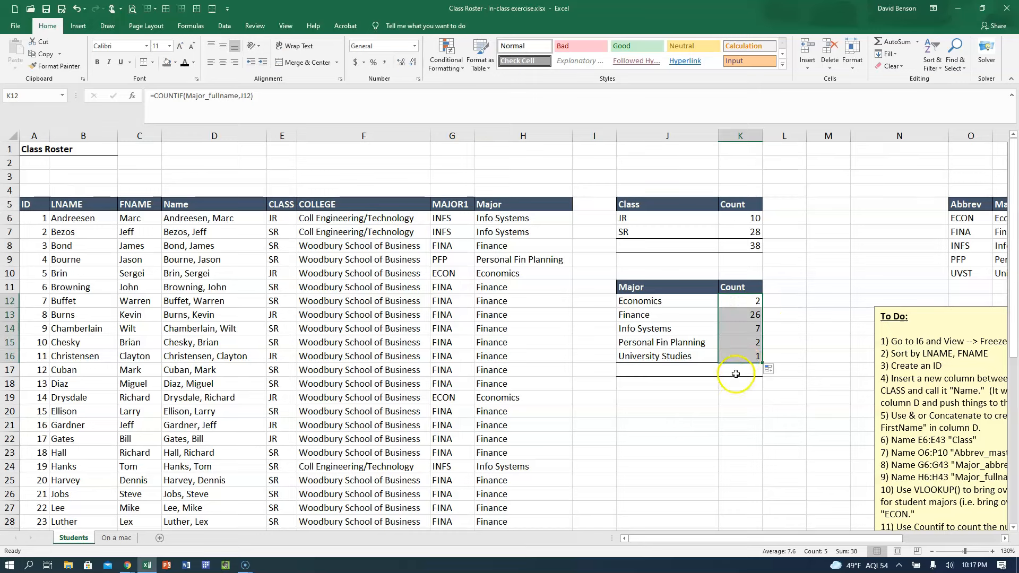
{"action": "left_click", "coordinate": [735, 375]}
{"action": "left_click", "coordinate": [891, 41]}
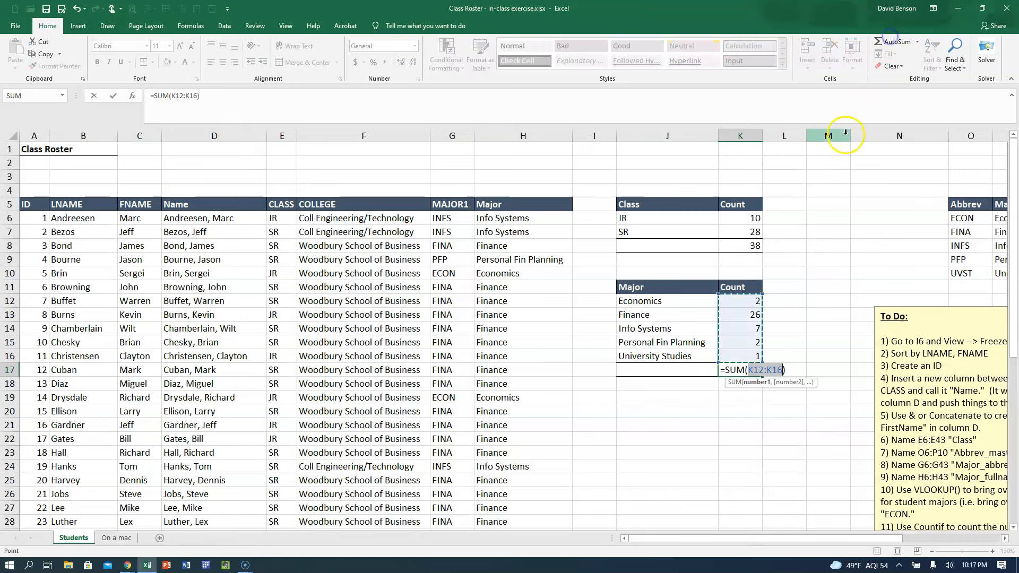
{"action": "key", "text": "Return"}
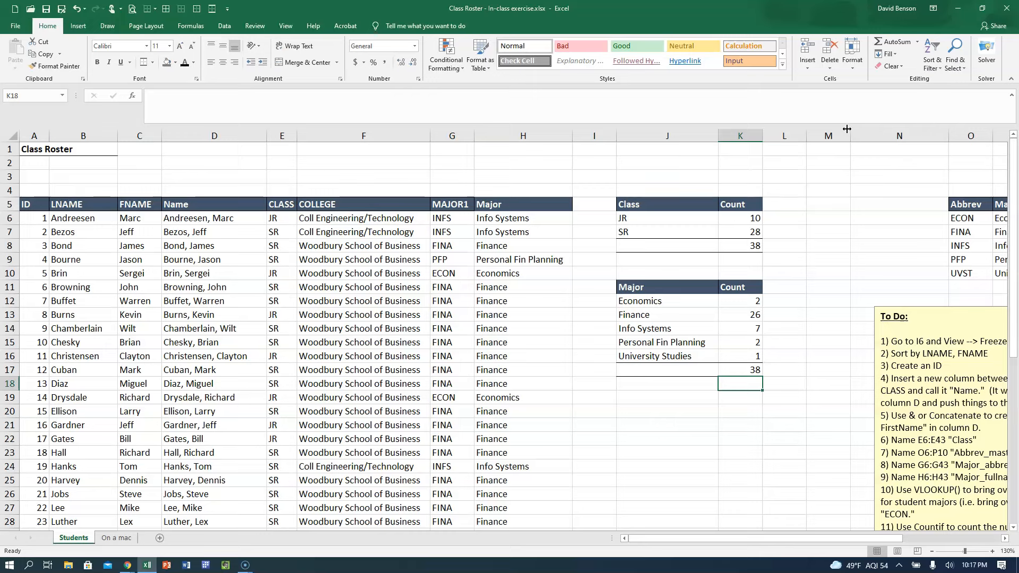
Check the Finance count formula in K13 and which cells the named range Major_fullname covers.
{"action": "left_click", "coordinate": [755, 317]}
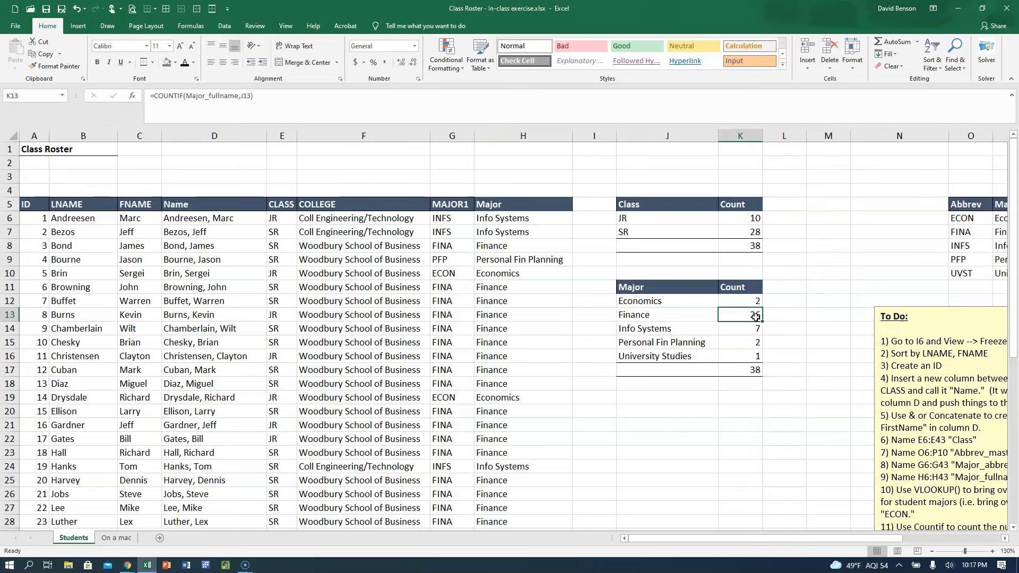
{"action": "left_click", "coordinate": [557, 219]}
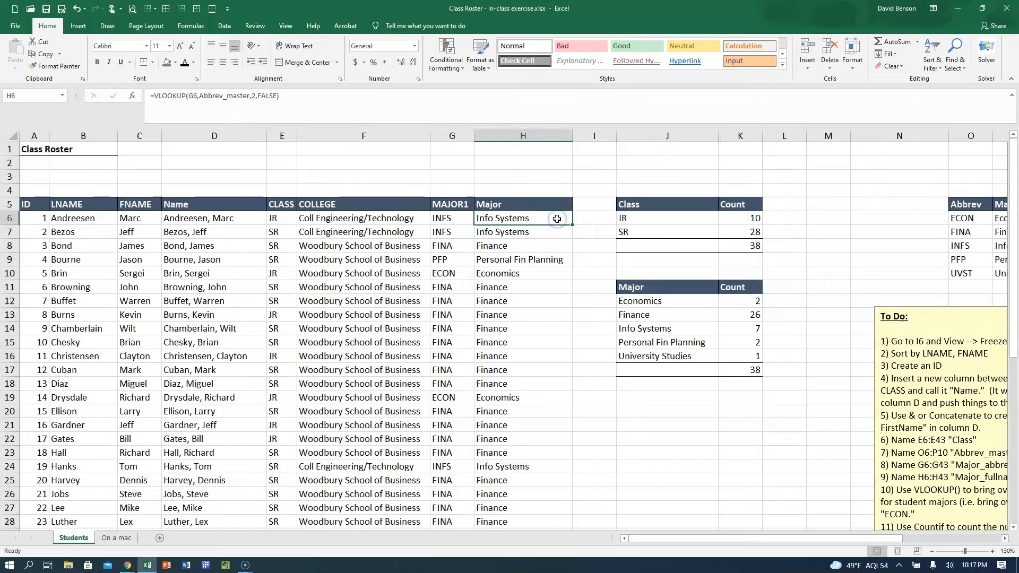
{"action": "left_click", "coordinate": [63, 95]}
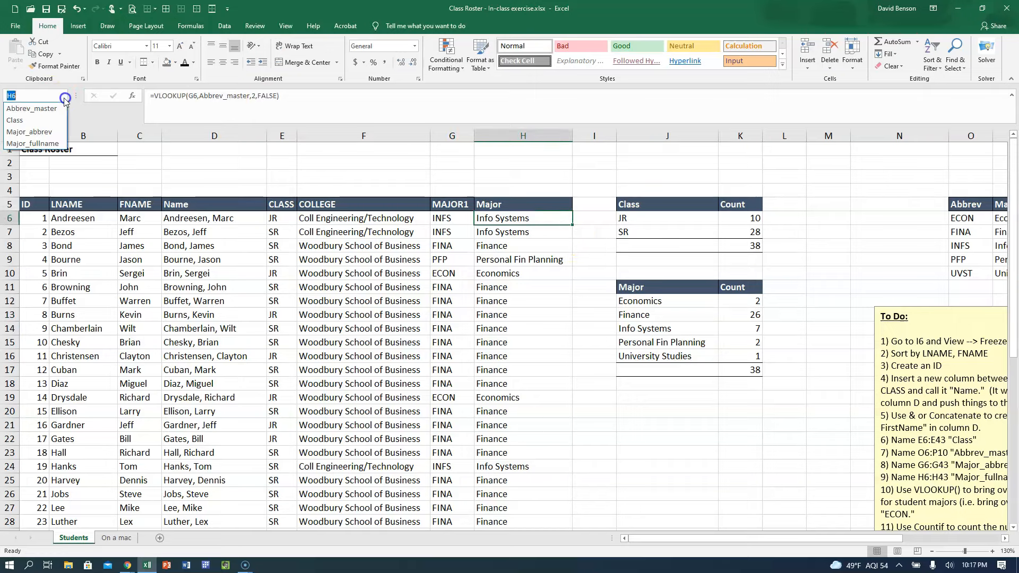
{"action": "left_click", "coordinate": [46, 141]}
{"action": "scroll", "coordinate": [441, 212], "scroll_direction": "down", "scroll_amount": 3}
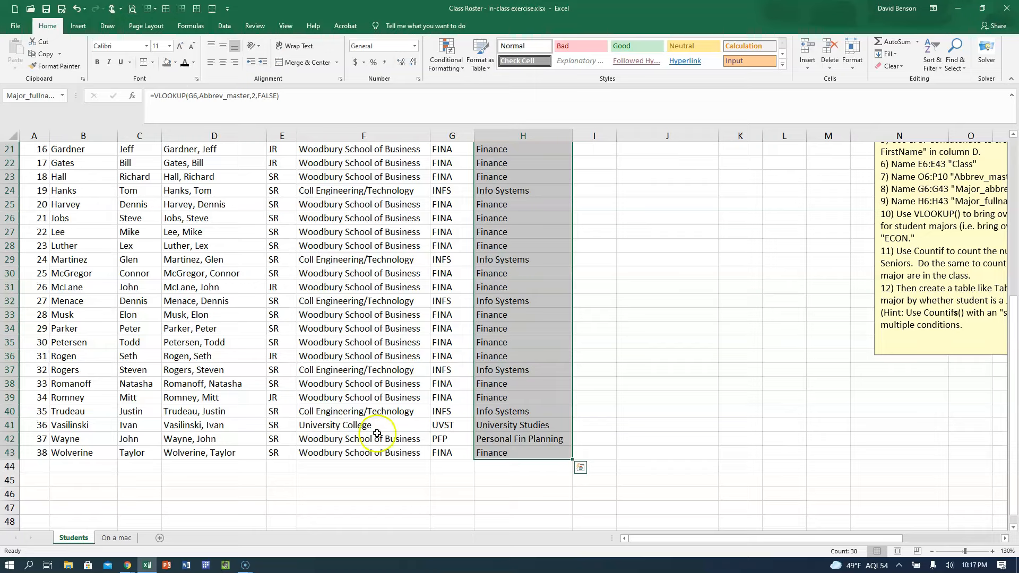
{"action": "scroll", "coordinate": [382, 440], "scroll_direction": "up", "scroll_amount": 5}
{"action": "scroll", "coordinate": [527, 318], "scroll_direction": "down", "scroll_amount": 6}
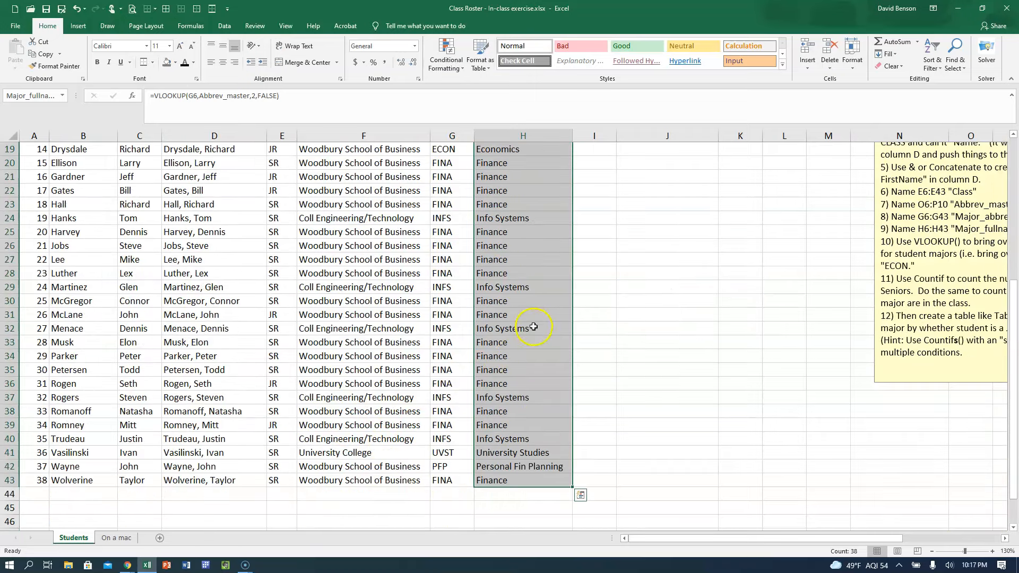
{"action": "scroll", "coordinate": [538, 463], "scroll_direction": "up", "scroll_amount": 6}
{"action": "left_click", "coordinate": [546, 217]}
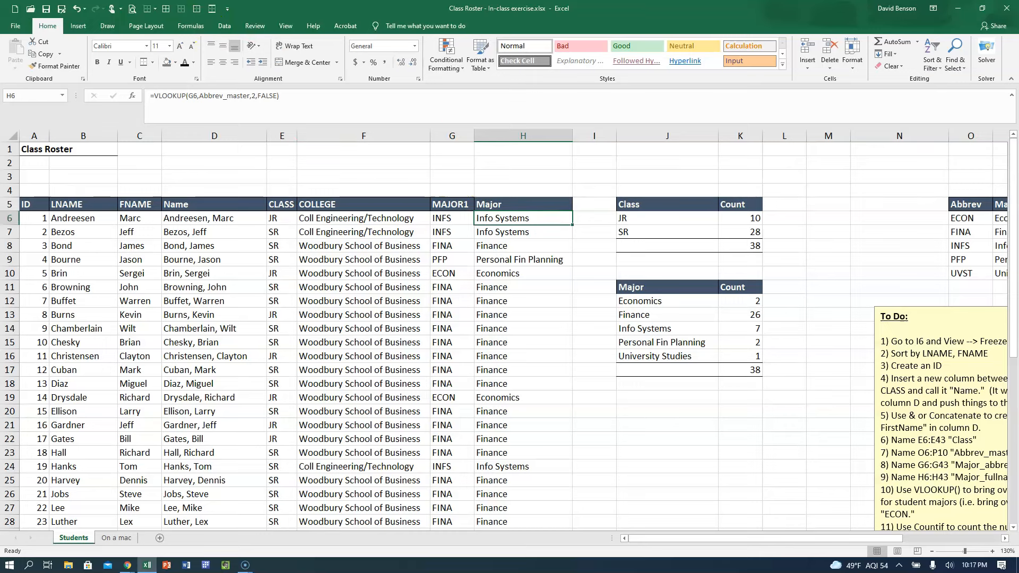
Review the workbook's defined names and the ranges they refer to in the Name Manager.
{"action": "left_click", "coordinate": [62, 96]}
{"action": "left_click", "coordinate": [63, 96]}
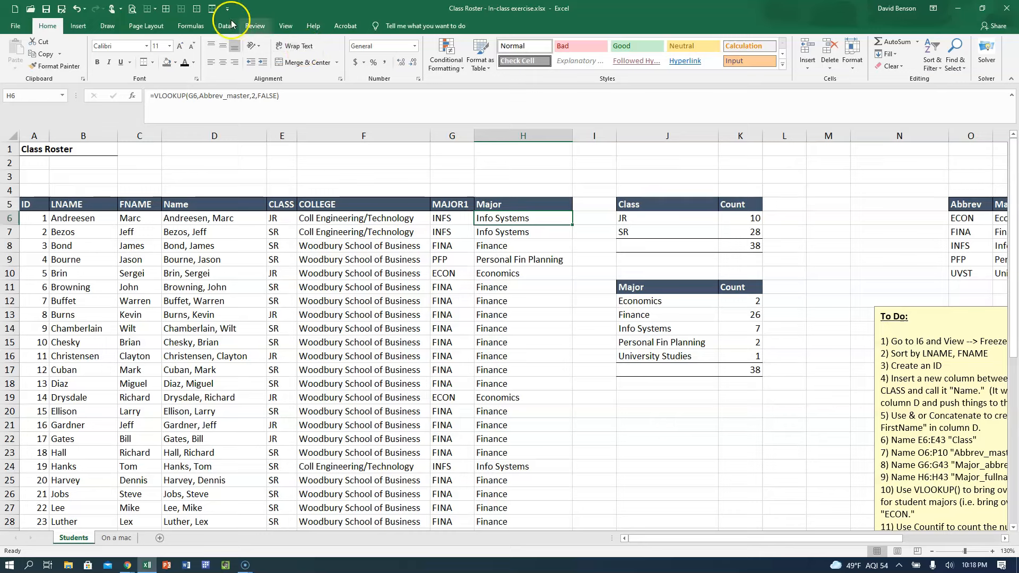
{"action": "left_click", "coordinate": [185, 26]}
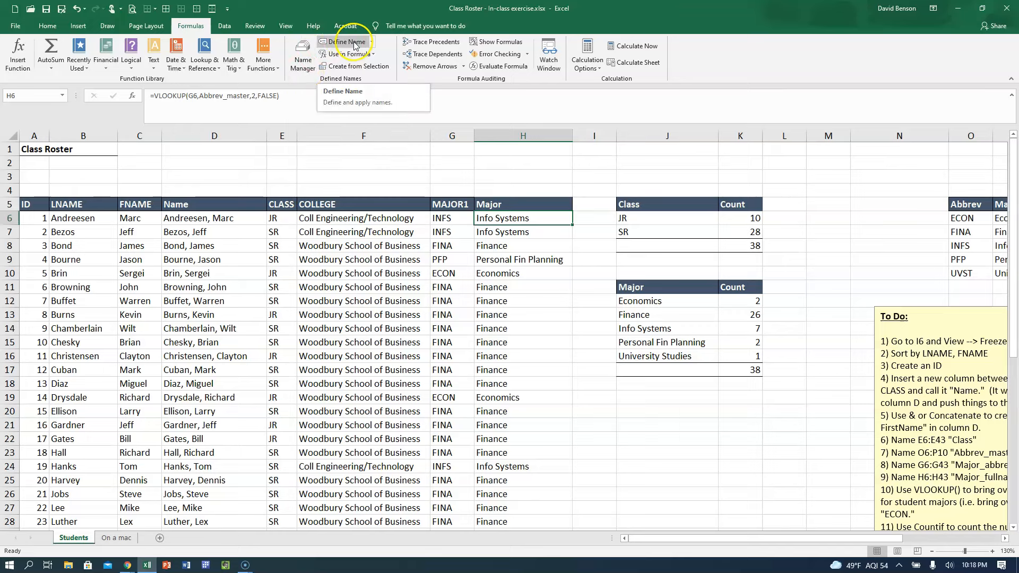
{"action": "left_click", "coordinate": [302, 55]}
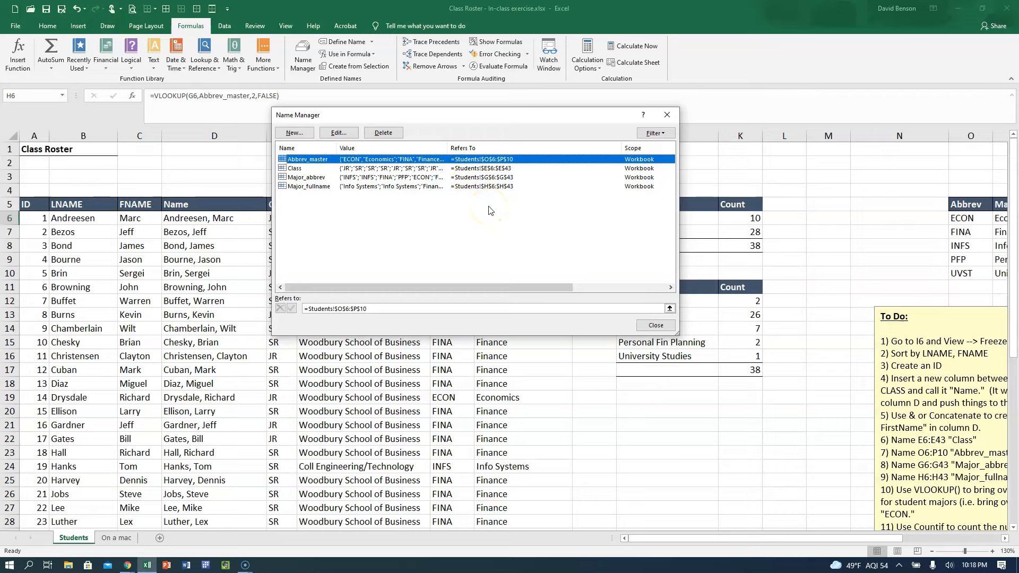
{"action": "left_click", "coordinate": [655, 325]}
Move the To Do text box further right, and copy the Major and Count headers from J11:K11 to J20.
{"action": "scroll", "coordinate": [709, 347], "scroll_direction": "down", "scroll_amount": 1}
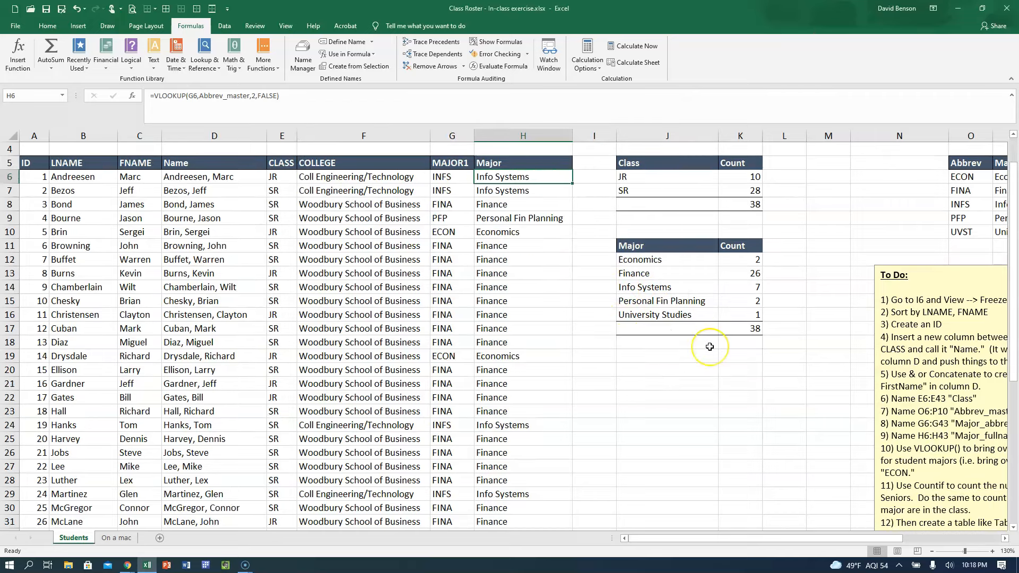
{"action": "left_click_drag", "start_coordinate": [879, 266], "coordinate": [923, 257]}
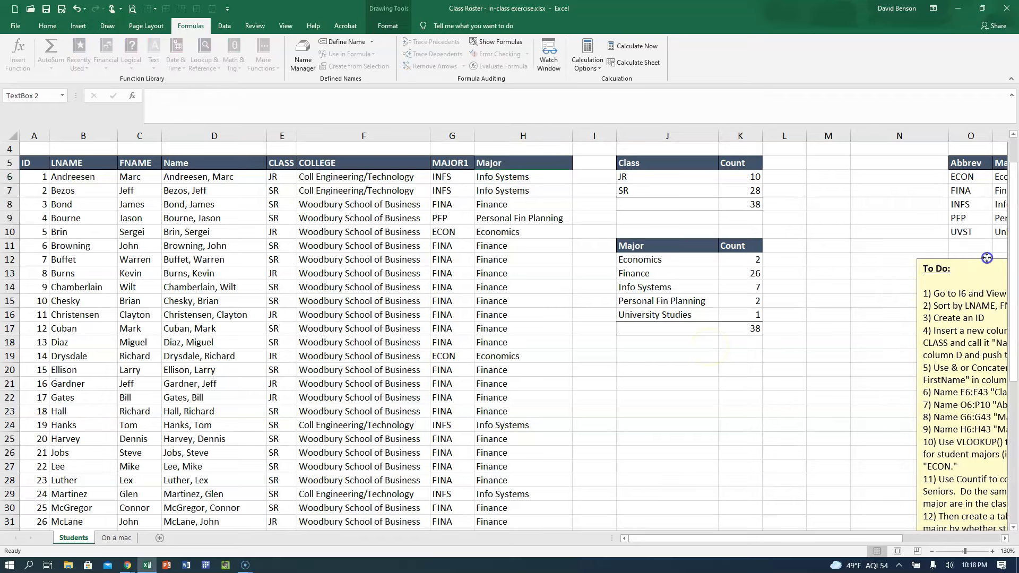
{"action": "left_click", "coordinate": [637, 247]}
{"action": "key", "text": "shift+Right"}
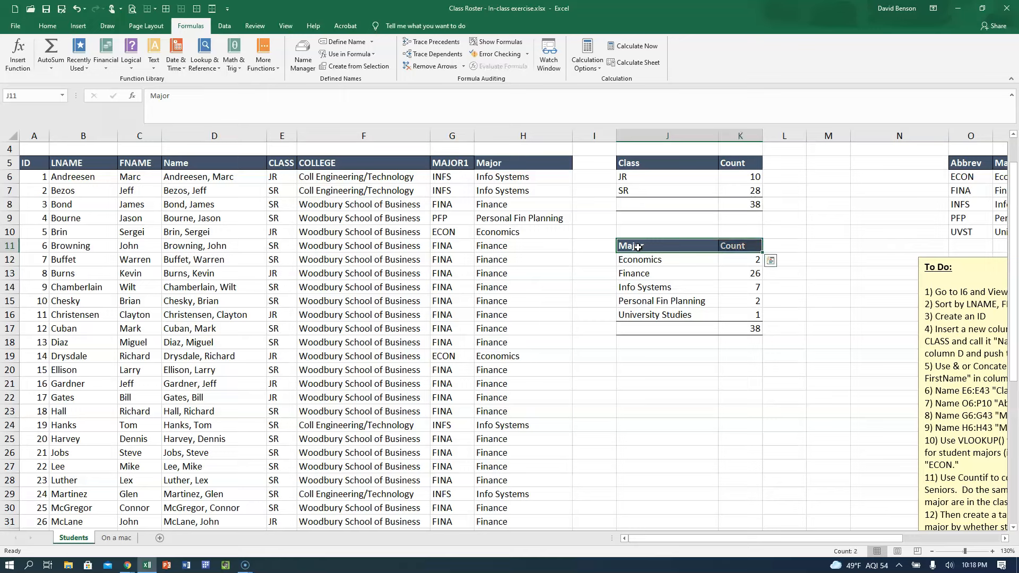
{"action": "key", "text": "ctrl+c"}
{"action": "left_click", "coordinate": [643, 373]}
{"action": "key", "text": "ctrl+v"}
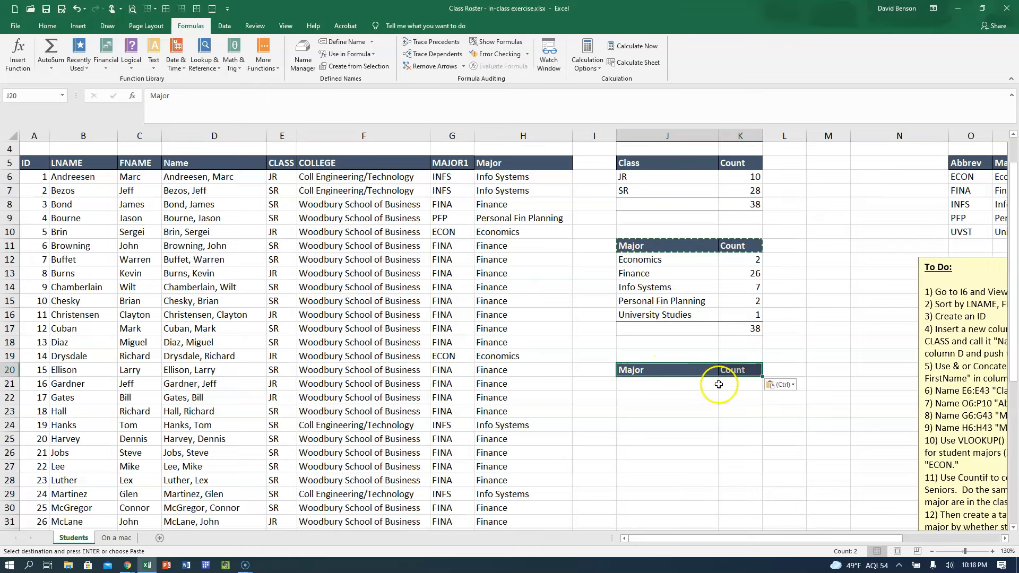
Enter the column headings JR, SR and TOTAL in K20, L20 and M20.
{"action": "left_click", "coordinate": [740, 370]}
{"action": "type", "text": "JR"}
{"action": "key", "text": "Tab"}
{"action": "type", "text": "SR"}
{"action": "key", "text": "Tab"}
{"action": "type", "text": "TOTA"}
{"action": "key", "text": "Return"}
Copy only the formatting of header cell K20 onto the SR and TOTAL headers in L20:M20.
{"action": "left_click", "coordinate": [744, 366]}
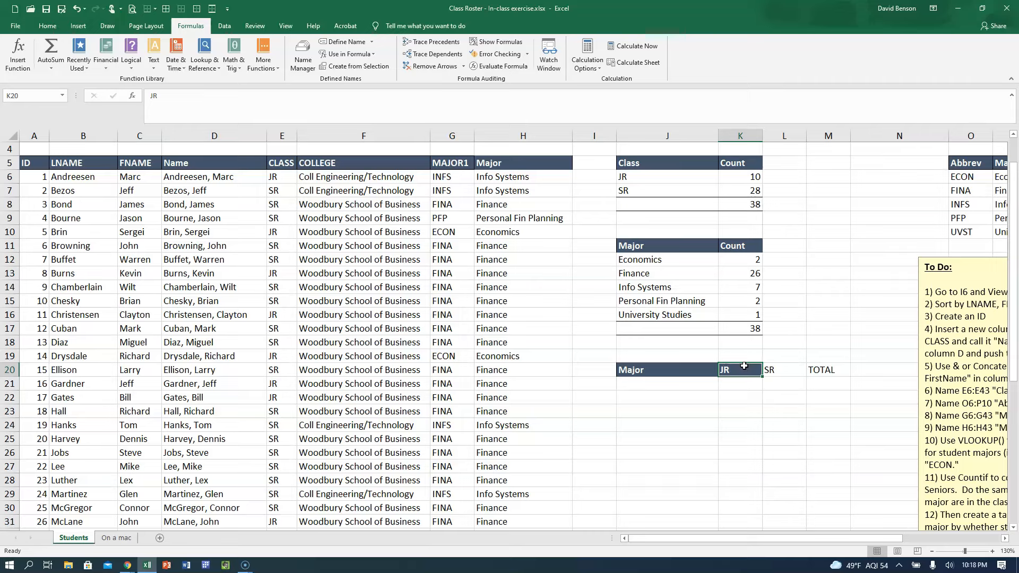
{"action": "key", "text": "ctrl+c"}
{"action": "left_click_drag", "start_coordinate": [775, 366], "coordinate": [814, 366]}
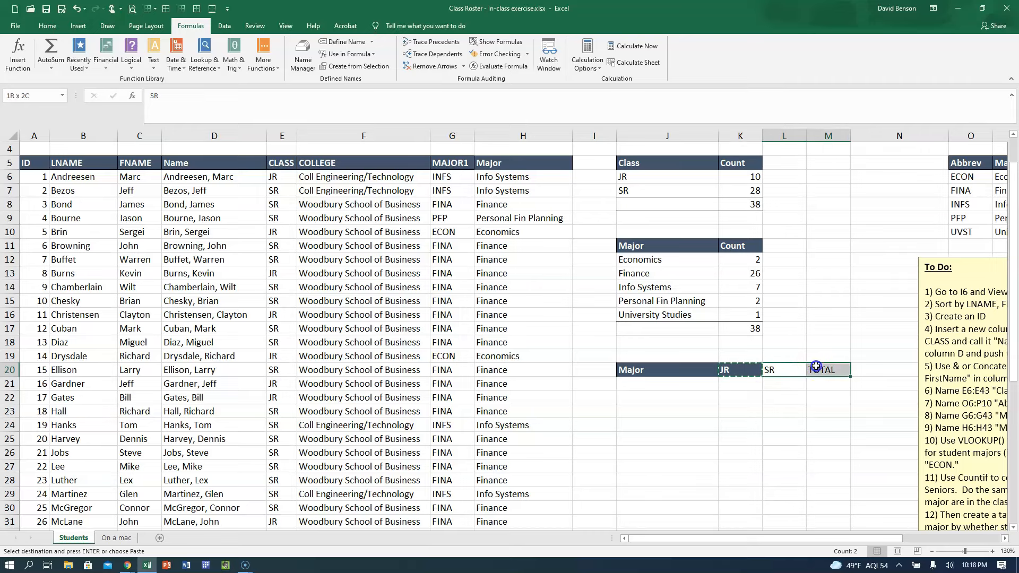
{"action": "left_click", "coordinate": [47, 26]}
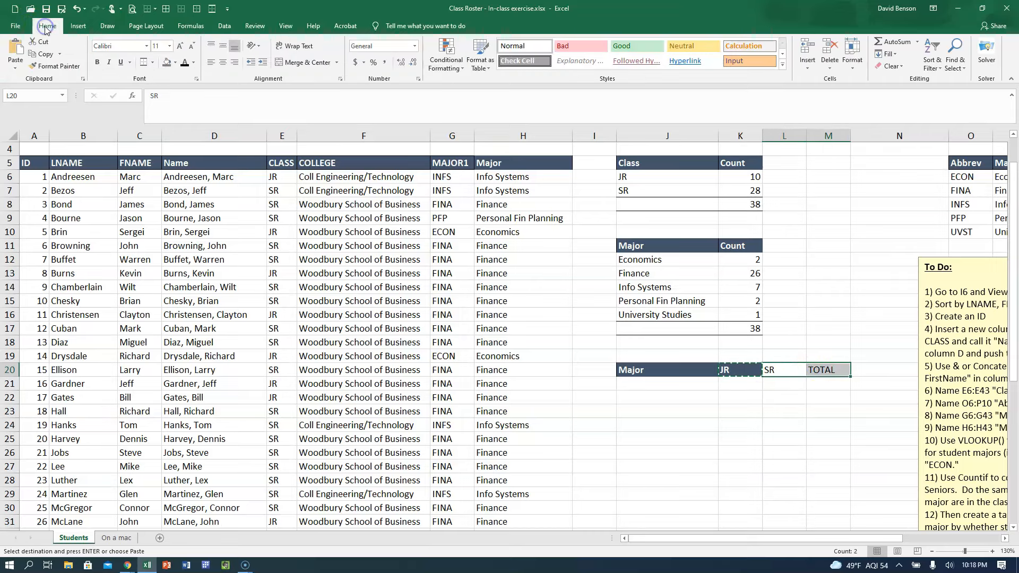
{"action": "left_click", "coordinate": [15, 67]}
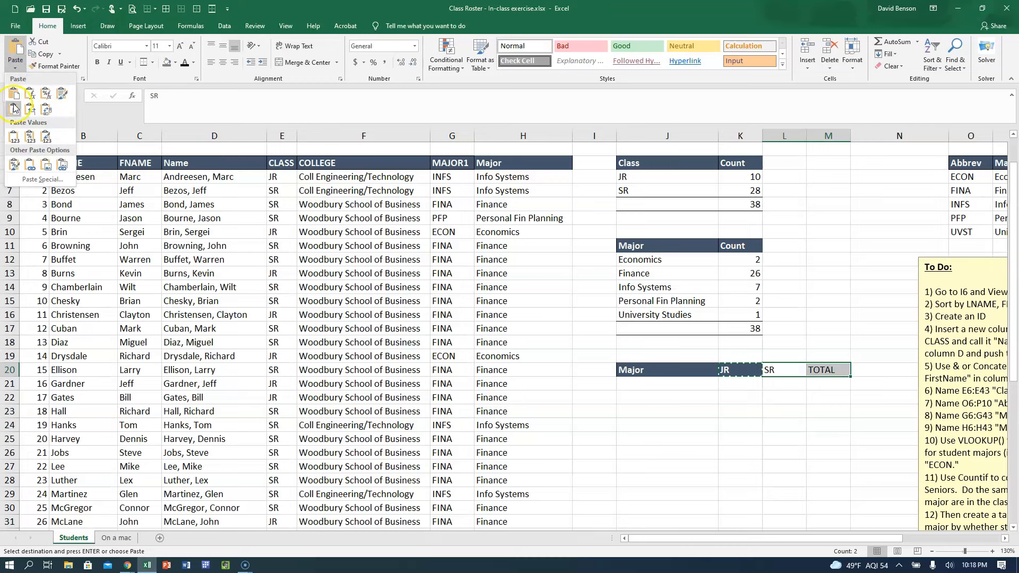
{"action": "left_click", "coordinate": [16, 165]}
{"action": "left_click", "coordinate": [740, 424]}
{"action": "key", "text": "Escape"}
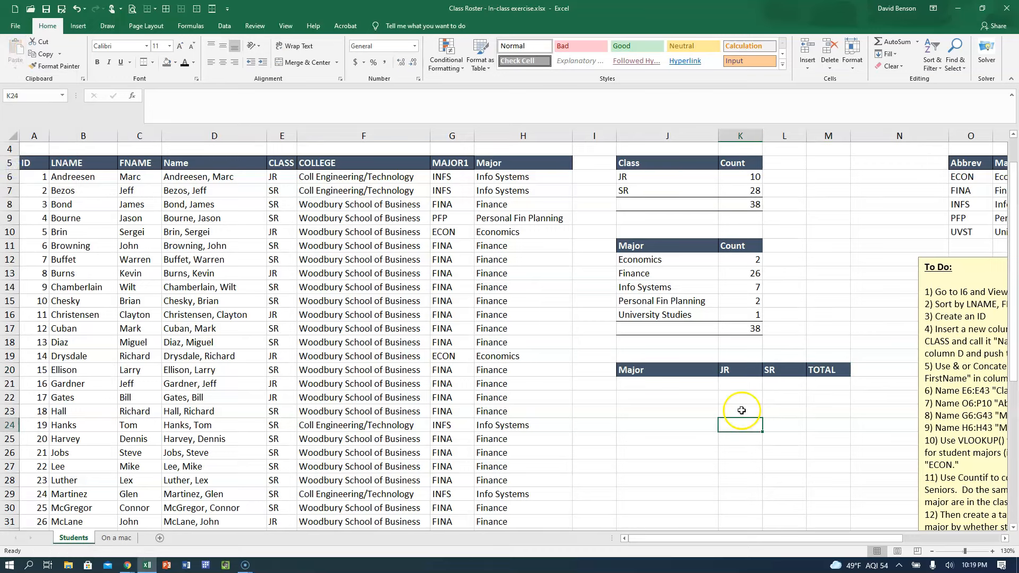
Copy the list of majors in J12:J17, including its bordered total row, to J21 under the new Major header.
{"action": "left_click", "coordinate": [689, 369]}
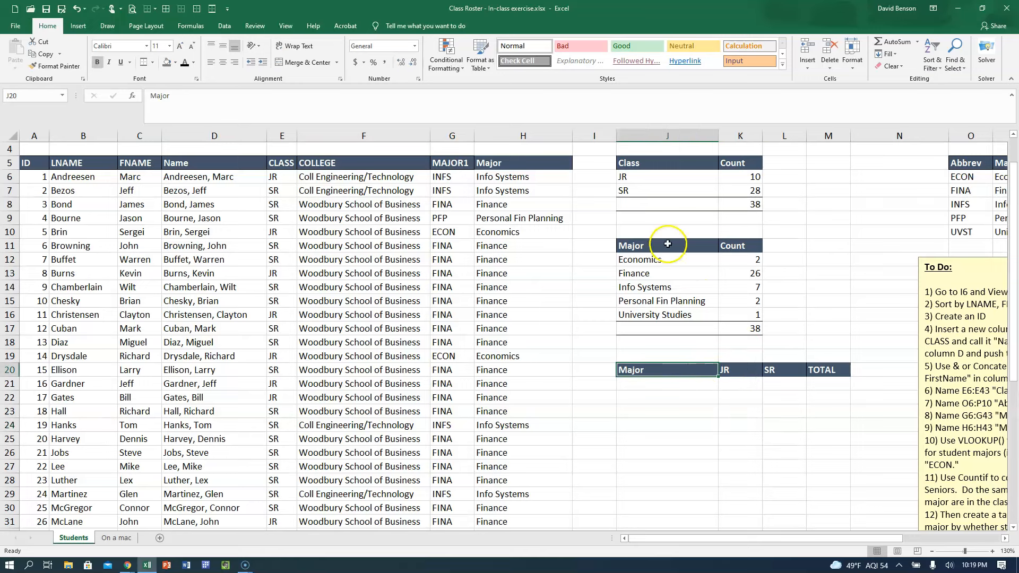
{"action": "left_click_drag", "start_coordinate": [663, 259], "coordinate": [674, 333]}
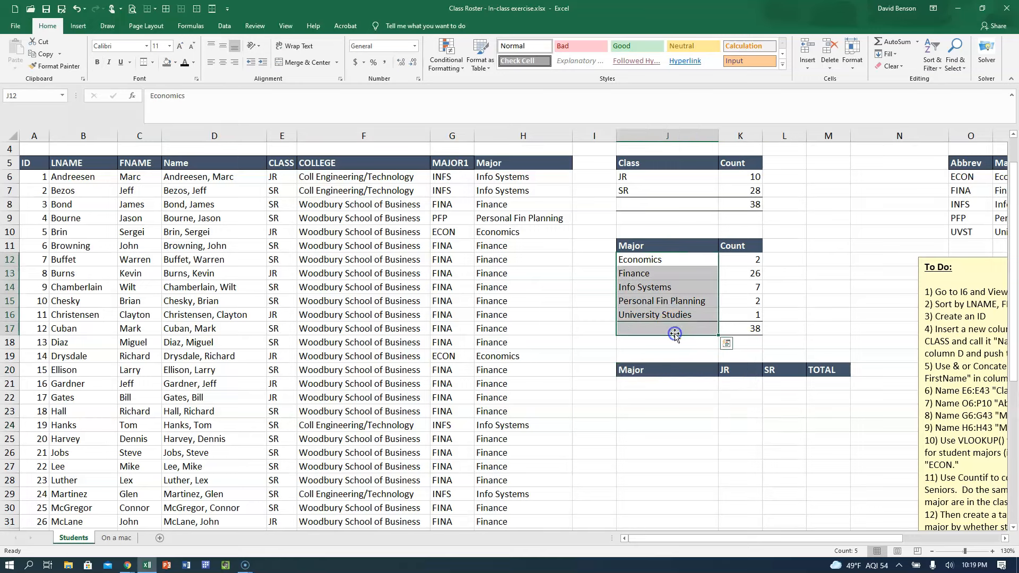
{"action": "key", "text": "ctrl+c"}
{"action": "left_click", "coordinate": [658, 386]}
{"action": "key", "text": "ctrl+v"}
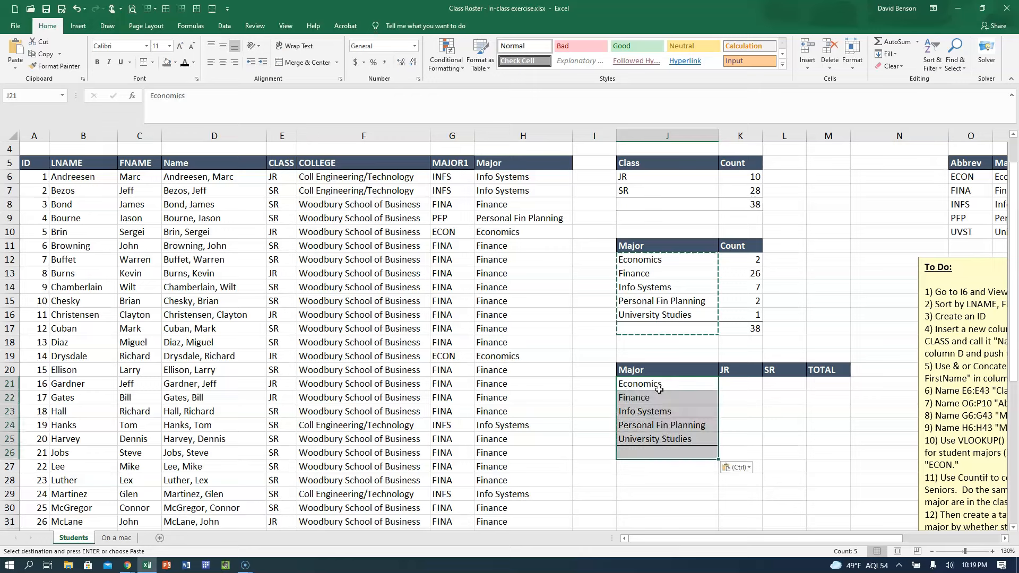
{"action": "left_click", "coordinate": [734, 414]}
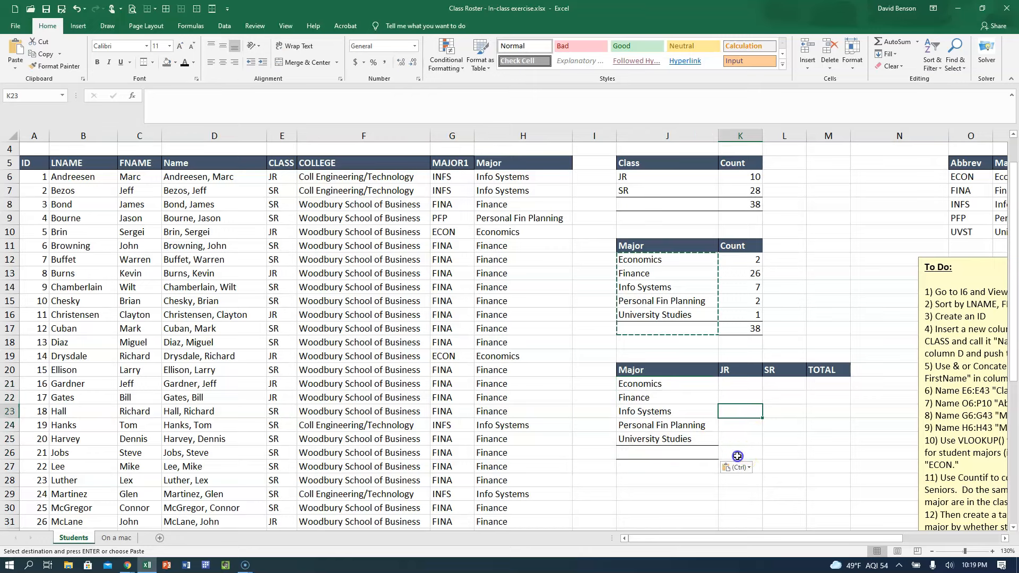
Apply a top and bottom border to the total row cells K26:M26.
{"action": "left_click_drag", "start_coordinate": [735, 453], "coordinate": [819, 454]}
{"action": "left_click", "coordinate": [143, 62]}
{"action": "left_click", "coordinate": [848, 417]}
{"action": "scroll", "coordinate": [775, 387], "scroll_direction": "up", "scroll_amount": 1}
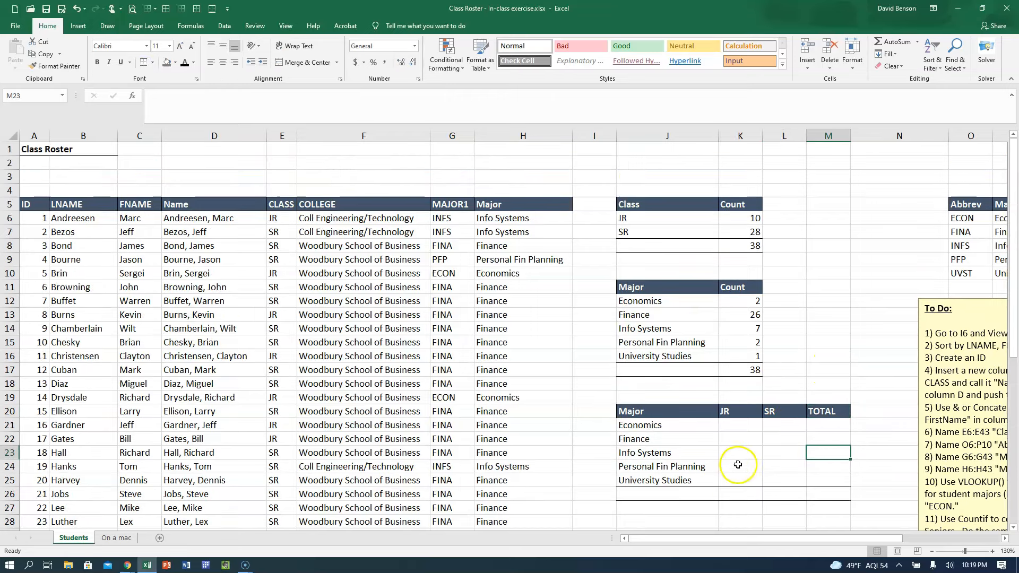
{"action": "left_click", "coordinate": [785, 497]}
{"action": "left_click", "coordinate": [836, 497]}
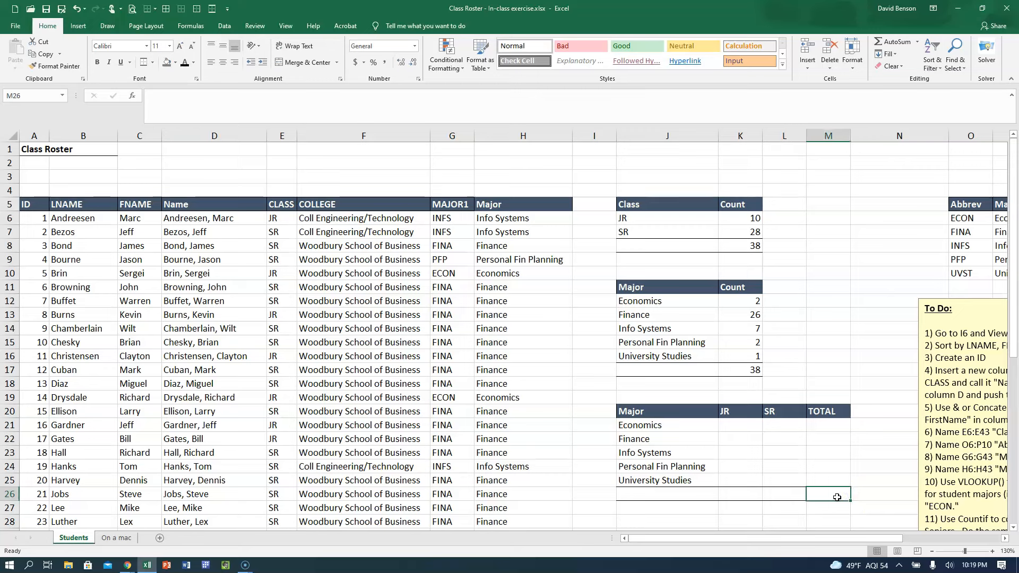
Begin a COUNTIFS formula in K21 with Major_fullname as the first criteria range and J21 as its criterion.
{"action": "left_click", "coordinate": [752, 428]}
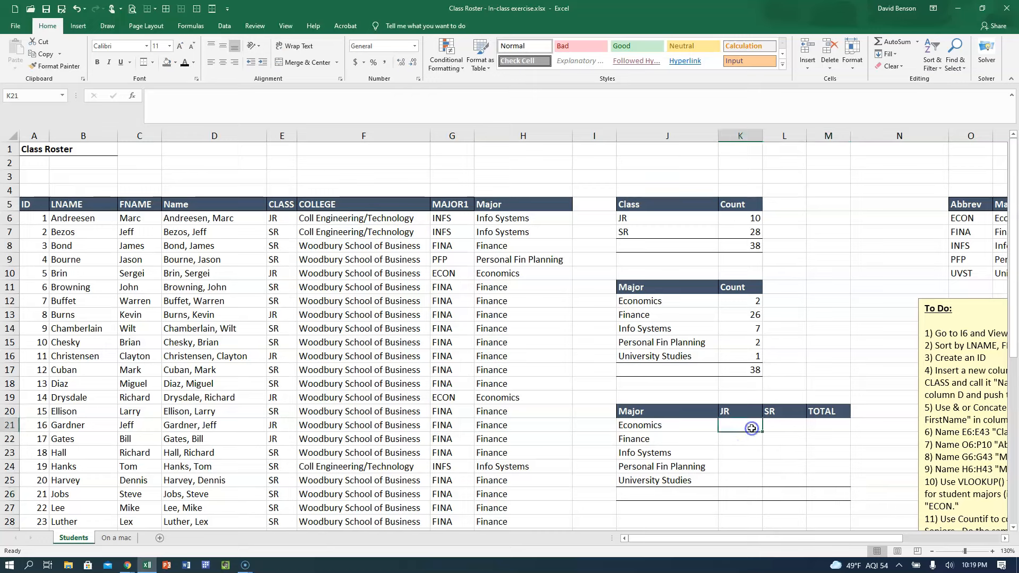
{"action": "type", "text": "=counti"}
{"action": "left_click", "coordinate": [763, 450]}
{"action": "double_click", "coordinate": [763, 449]}
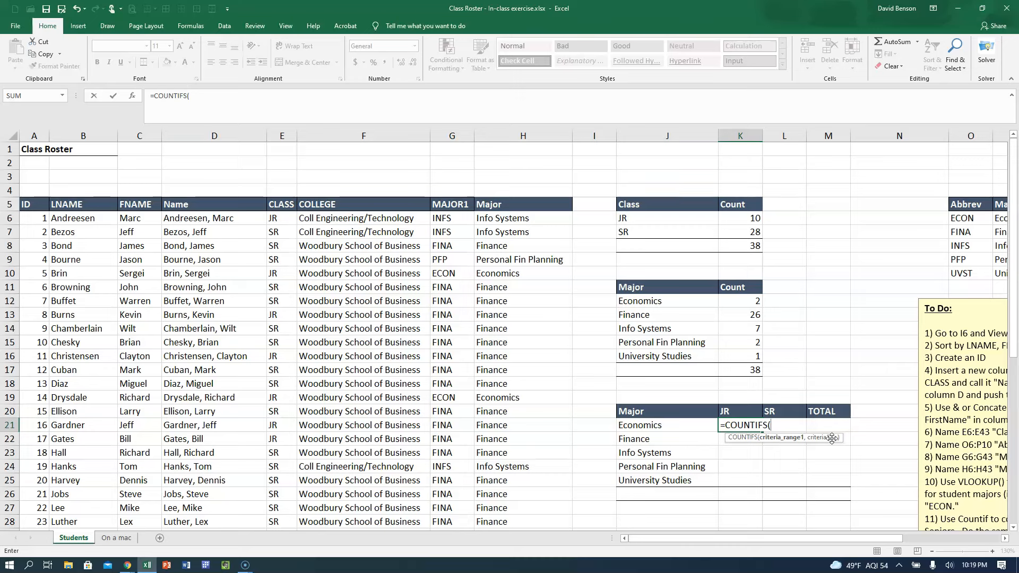
{"action": "type", "text": "Maj"}
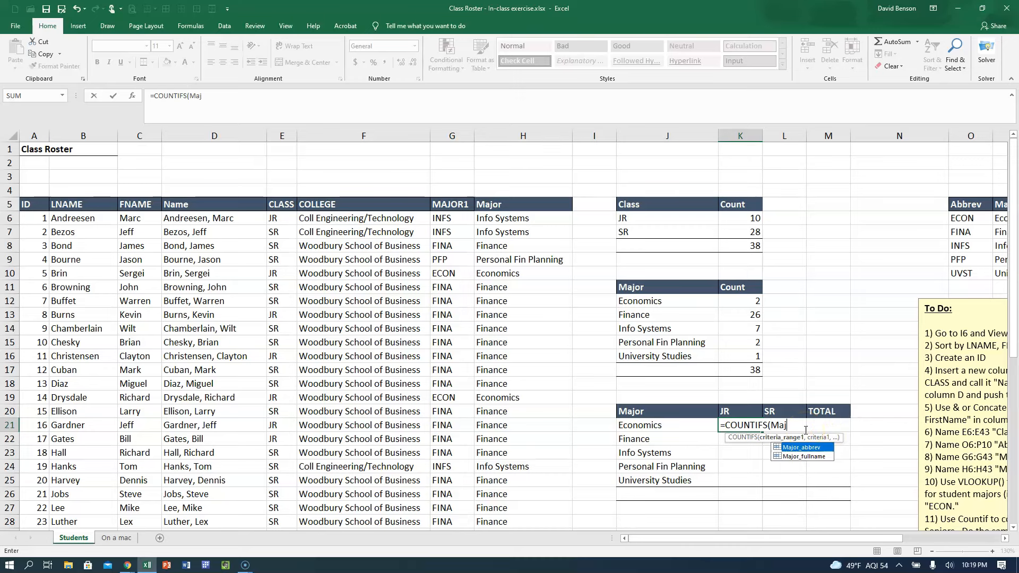
{"action": "key", "text": "Down"}
{"action": "key", "text": "Tab"}
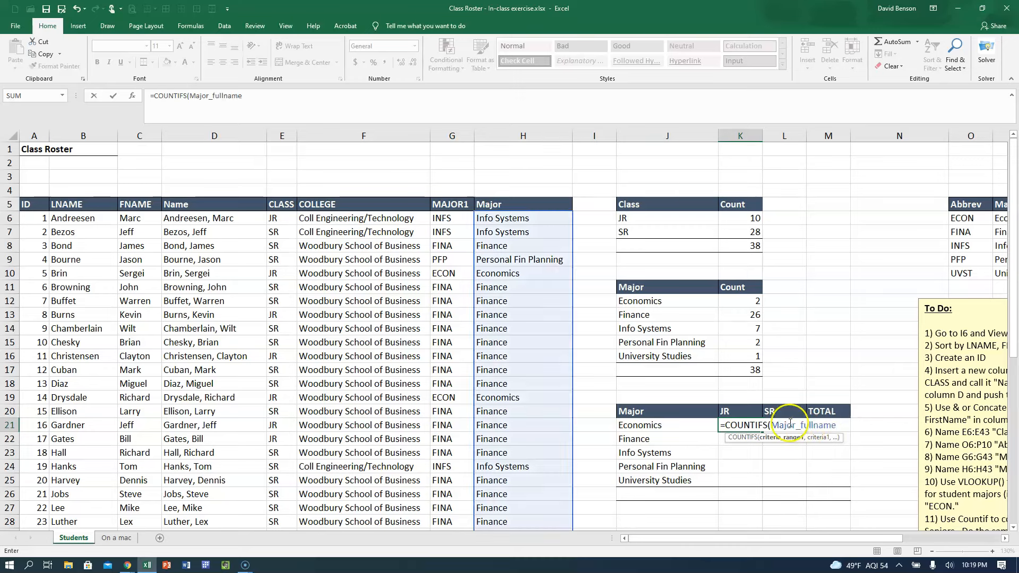
{"action": "type", "text": ","}
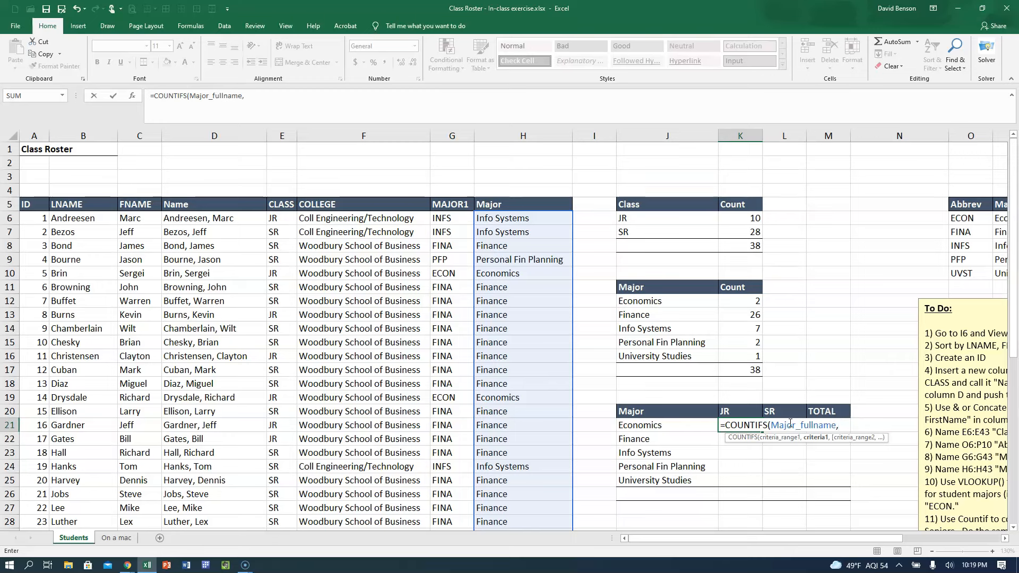
{"action": "left_click", "coordinate": [672, 424]}
{"action": "type", "text": ","}
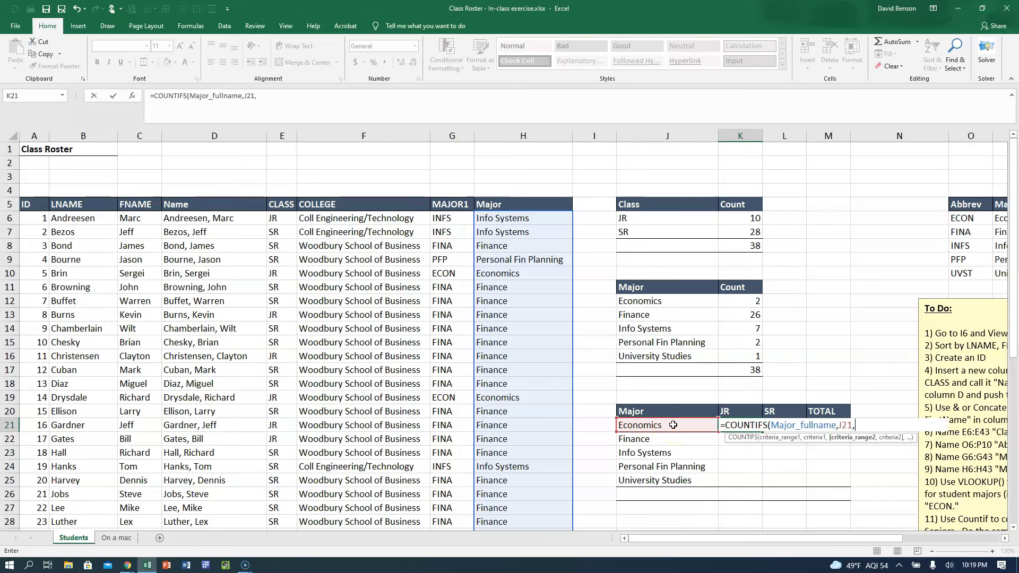
{"action": "type", "text": "Class"}
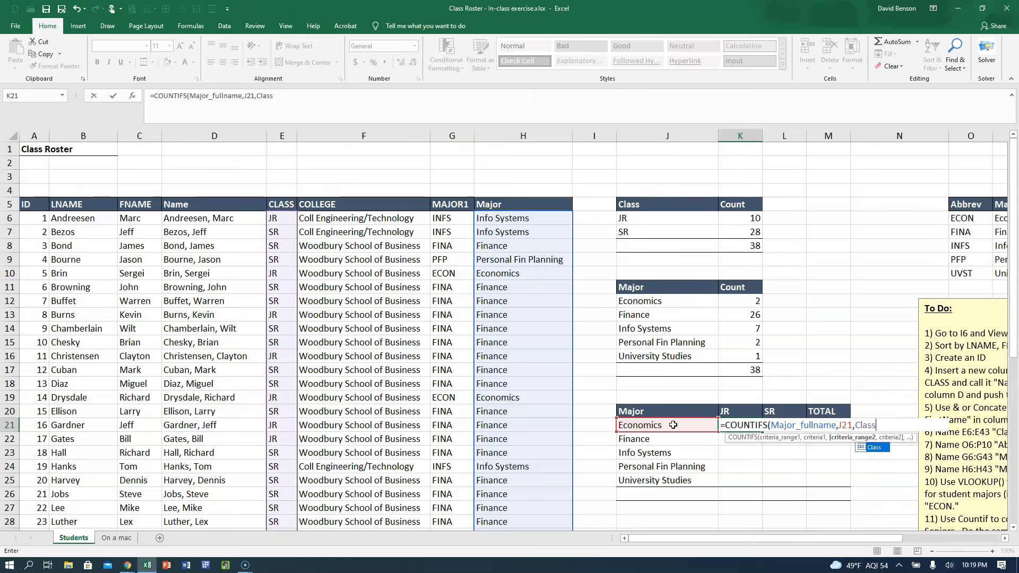
{"action": "type", "text": ","}
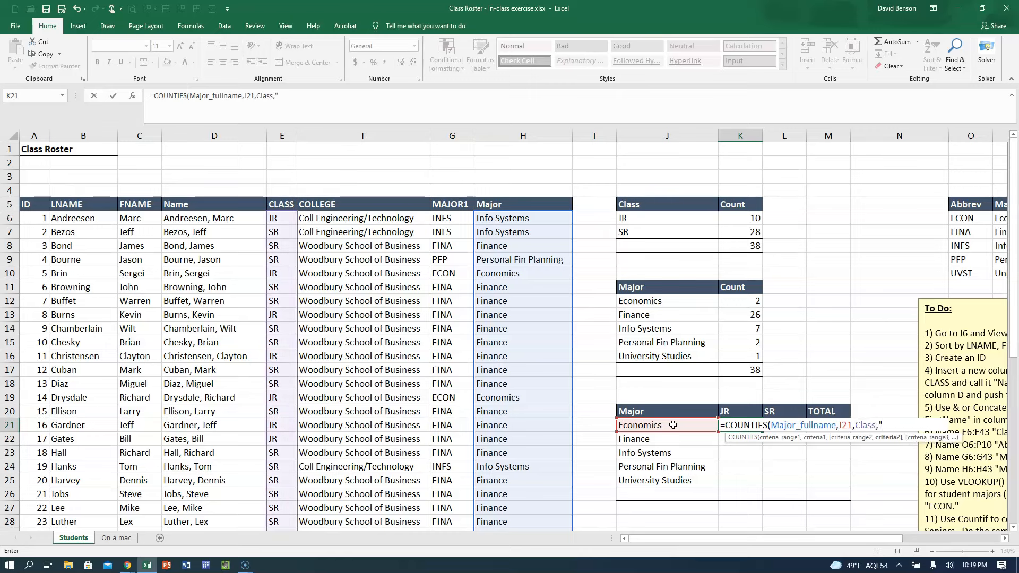
{"action": "type", "text": "\"JR\""}
Complete the K21 COUNTIFS formula with Class as the second criteria range and "JR" as its criterion.
{"action": "left_click", "coordinate": [684, 425]}
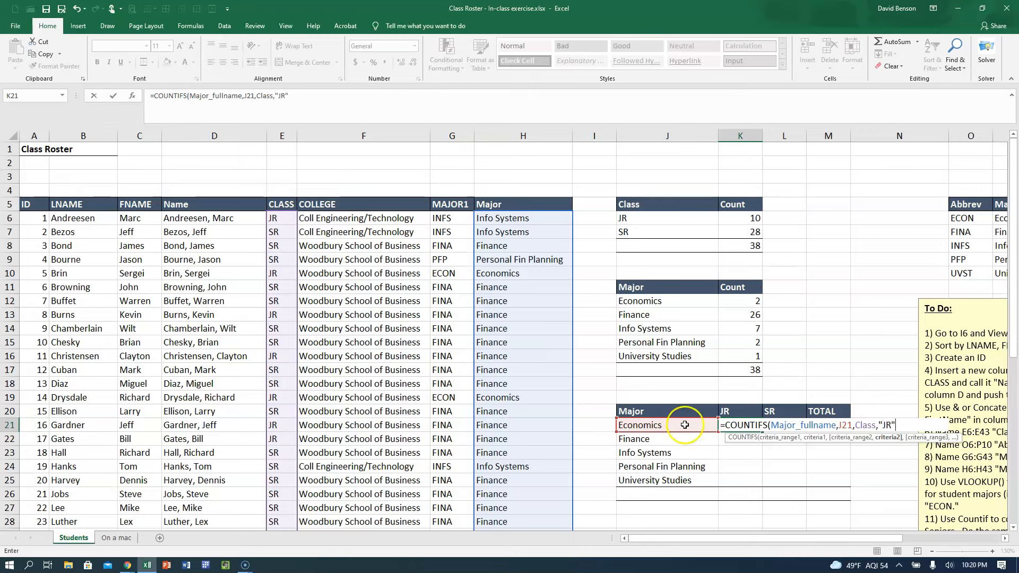
{"action": "key", "text": "Return"}
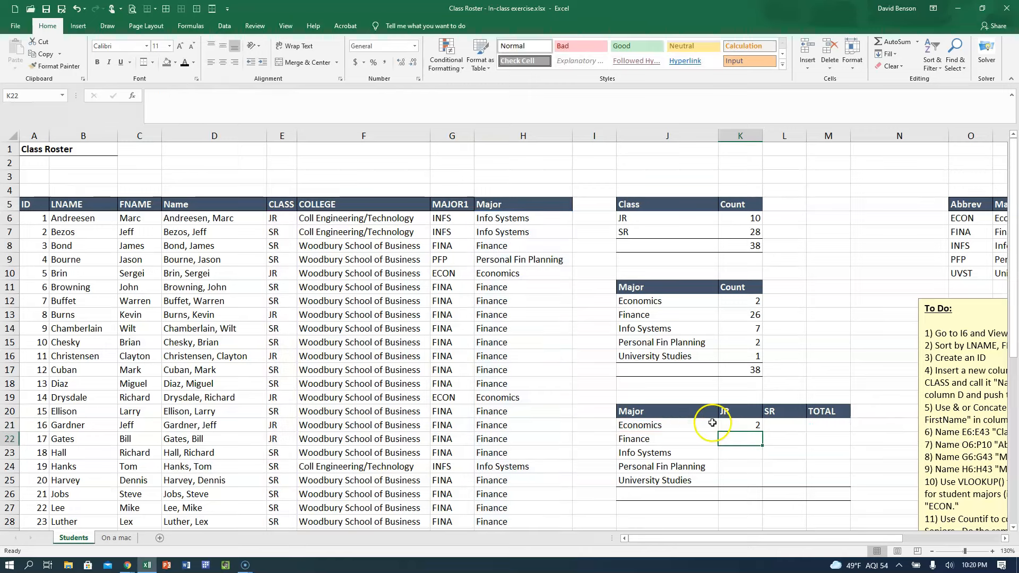
Fill the JR formula from K21 down to K25 and total the column in K26 with AutoSum.
{"action": "left_click", "coordinate": [732, 423]}
{"action": "double_click", "coordinate": [762, 431]}
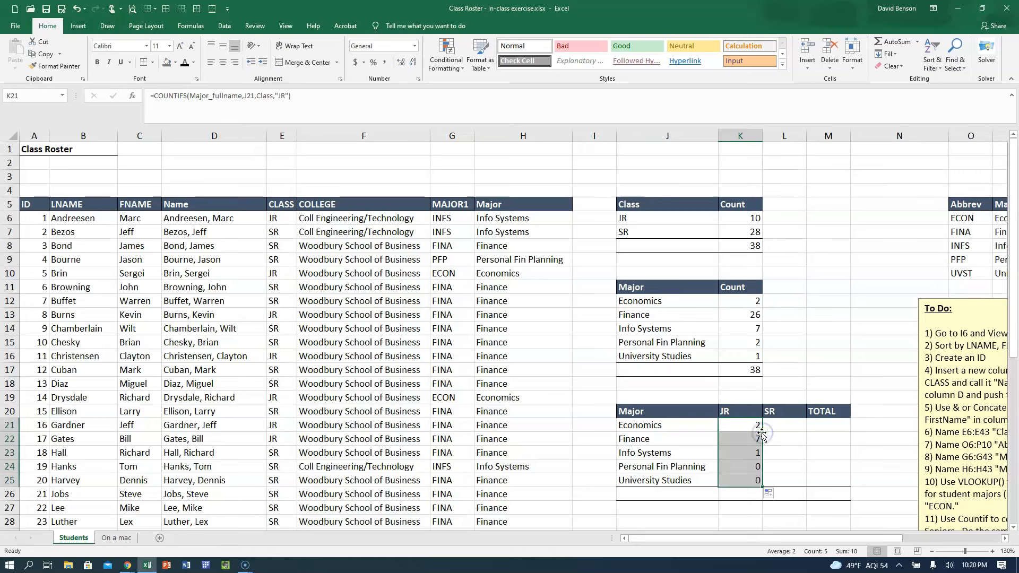
{"action": "left_click", "coordinate": [739, 493]}
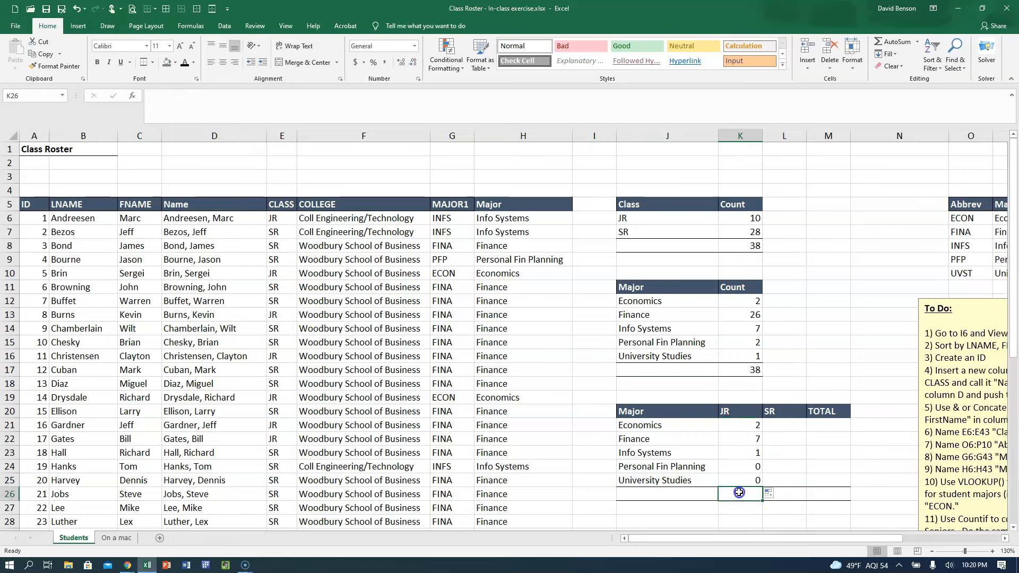
{"action": "left_click", "coordinate": [895, 42]}
{"action": "left_click", "coordinate": [894, 41]}
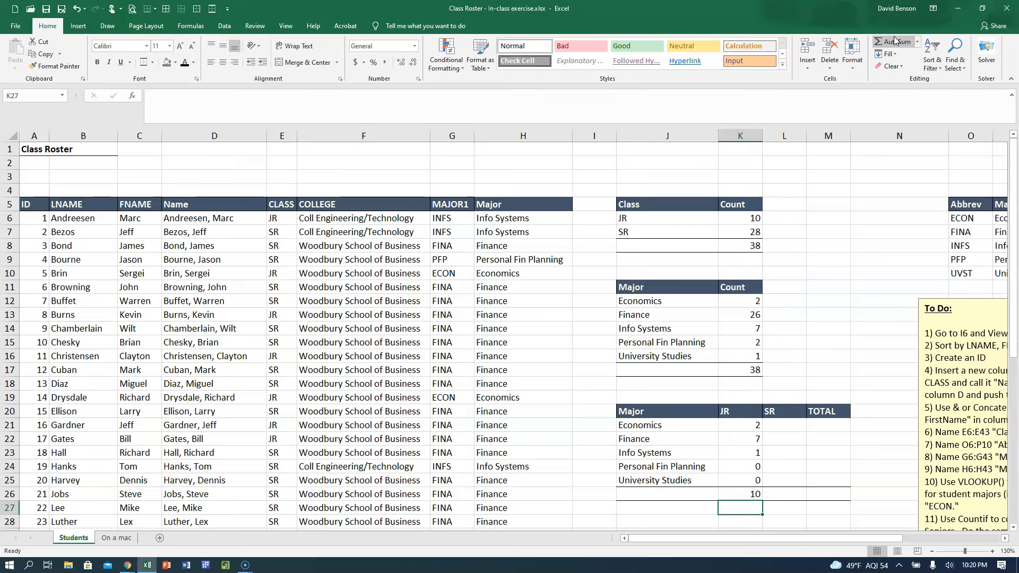
Copy the Economics JR formula from K21 to L21 and compare the cell references in the two formulas.
{"action": "left_click", "coordinate": [737, 426]}
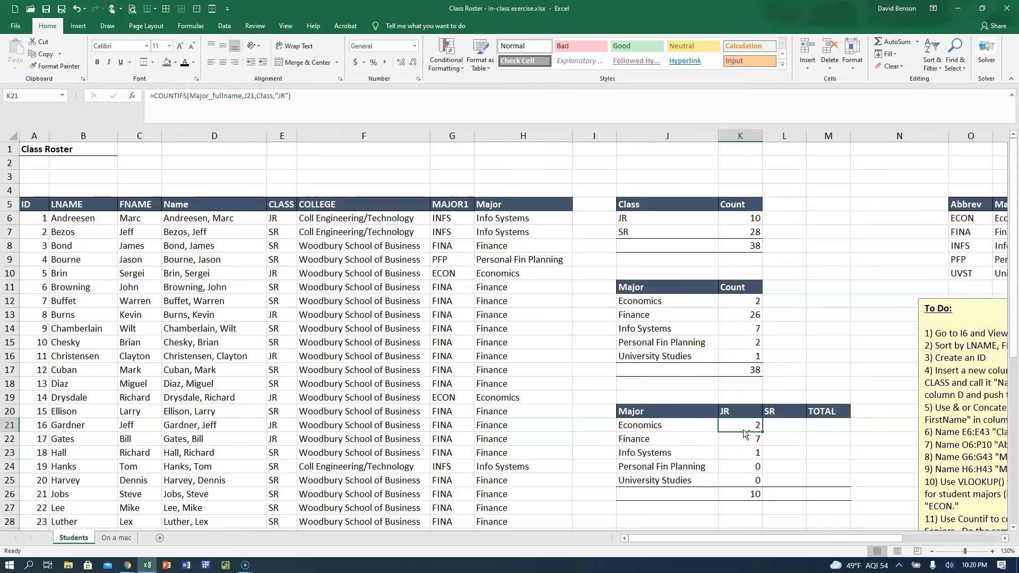
{"action": "key", "text": "ctrl+c"}
{"action": "key", "text": "Right"}
{"action": "key", "text": "ctrl+v"}
{"action": "left_click", "coordinate": [785, 423]}
{"action": "left_click", "coordinate": [794, 427]}
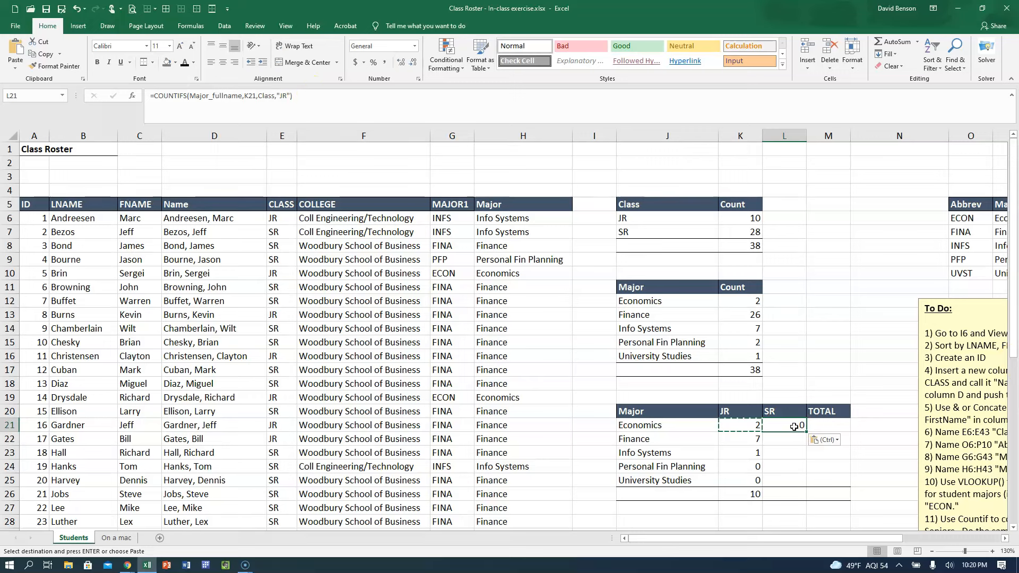
{"action": "left_click", "coordinate": [742, 425]}
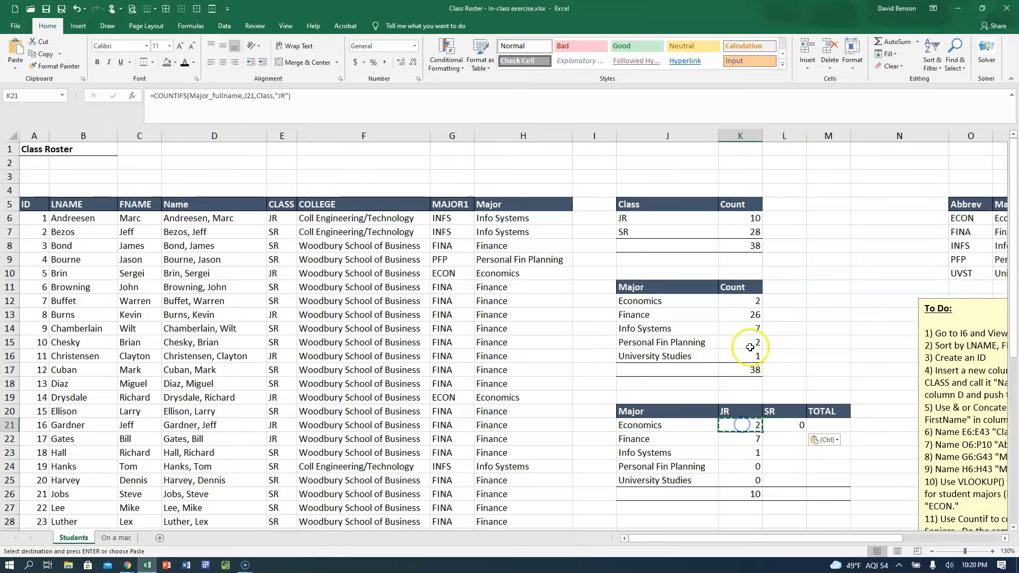
{"action": "left_click", "coordinate": [803, 426]}
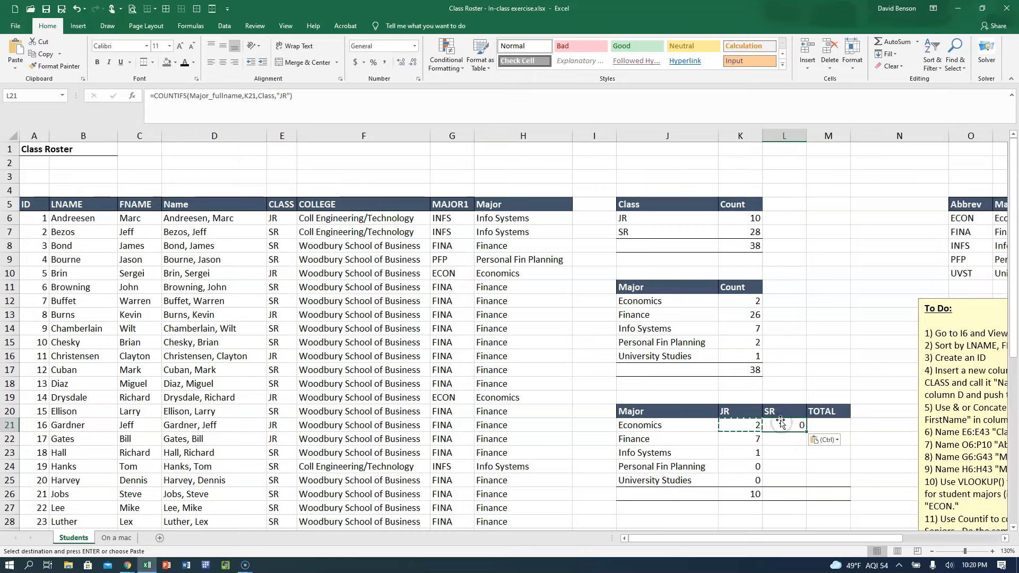
Copy the Finance JR formula from K22 to L22 in the SR column.
{"action": "left_click", "coordinate": [741, 435]}
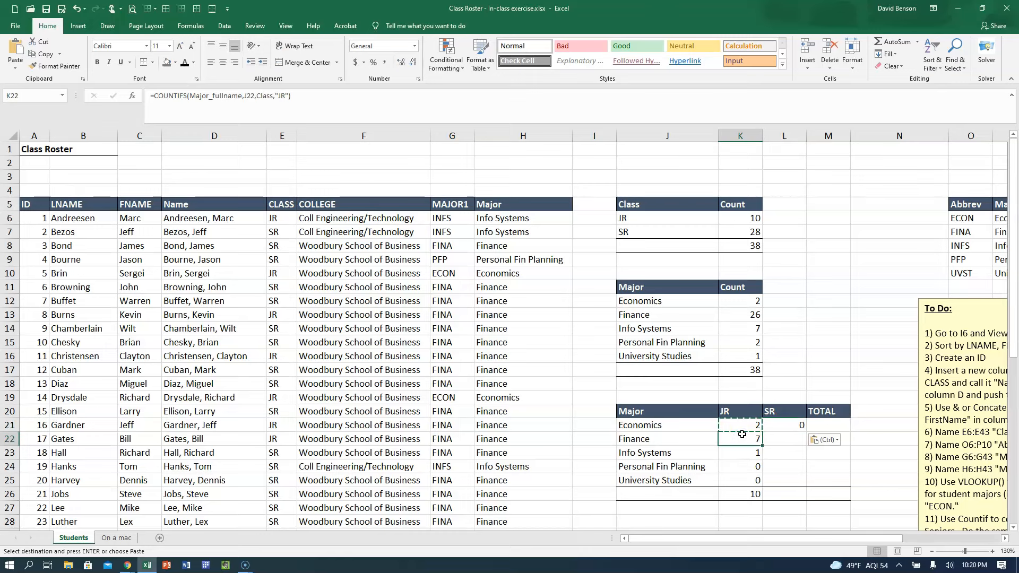
{"action": "key", "text": "ctrl+c"}
{"action": "key", "text": "Right"}
{"action": "key", "text": "ctrl+v"}
{"action": "key", "text": "Escape"}
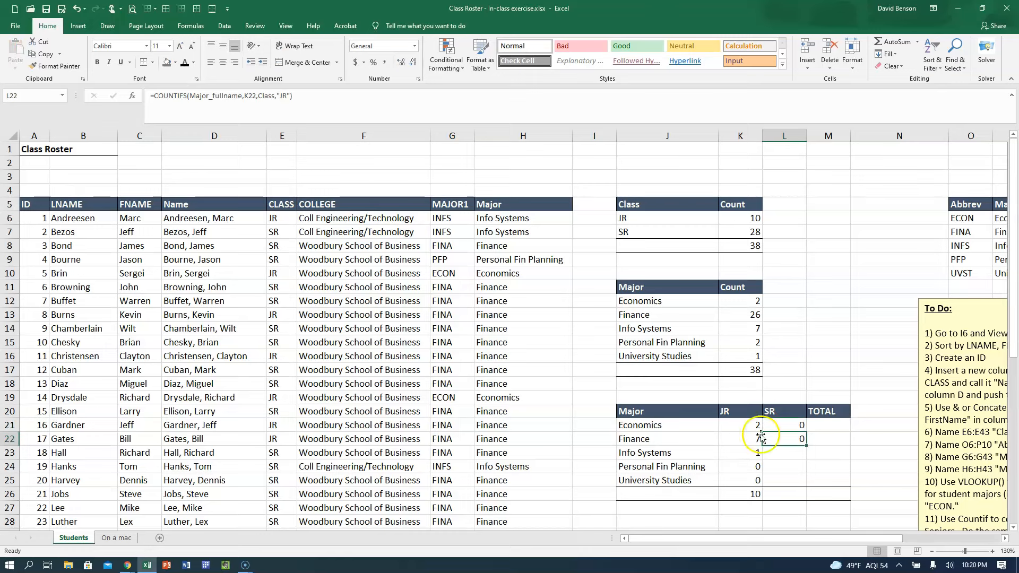
Examine which cells the formulas in L21, L22 and K22 refer to, leaving them unedited.
{"action": "left_click", "coordinate": [790, 425]}
{"action": "left_click", "coordinate": [790, 438]}
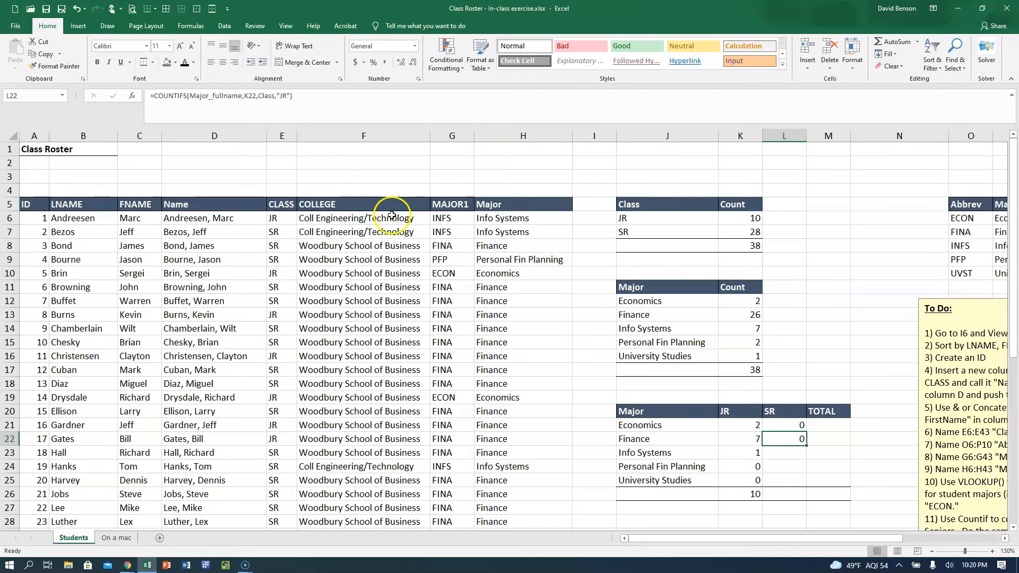
{"action": "left_click", "coordinate": [246, 95]}
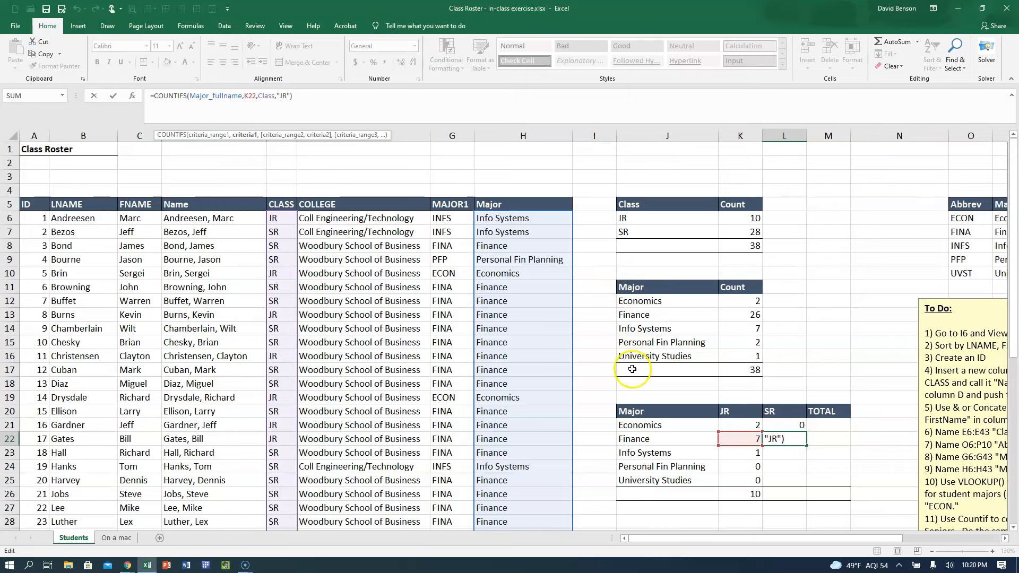
{"action": "left_click", "coordinate": [740, 438]}
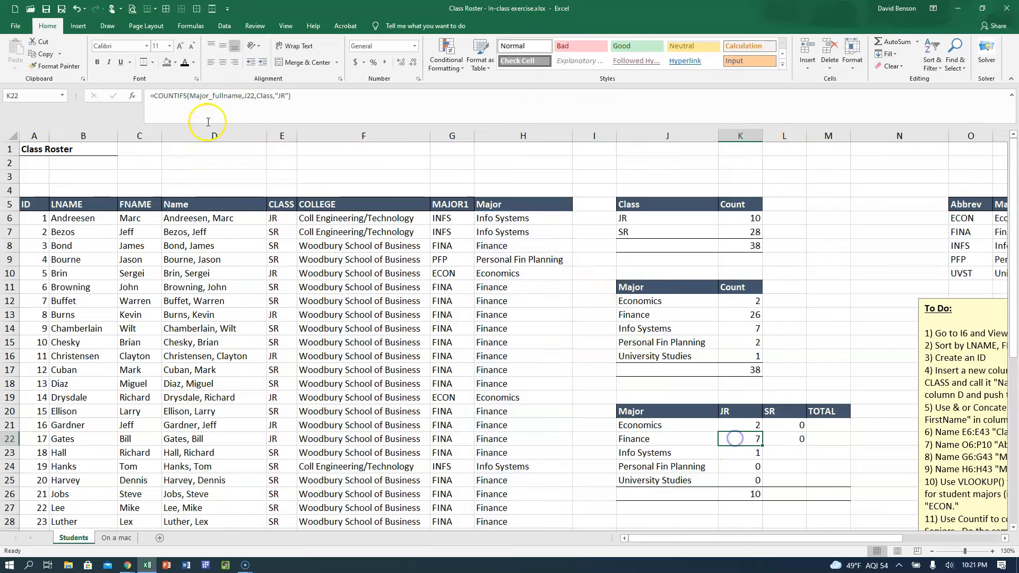
{"action": "left_click", "coordinate": [235, 97]}
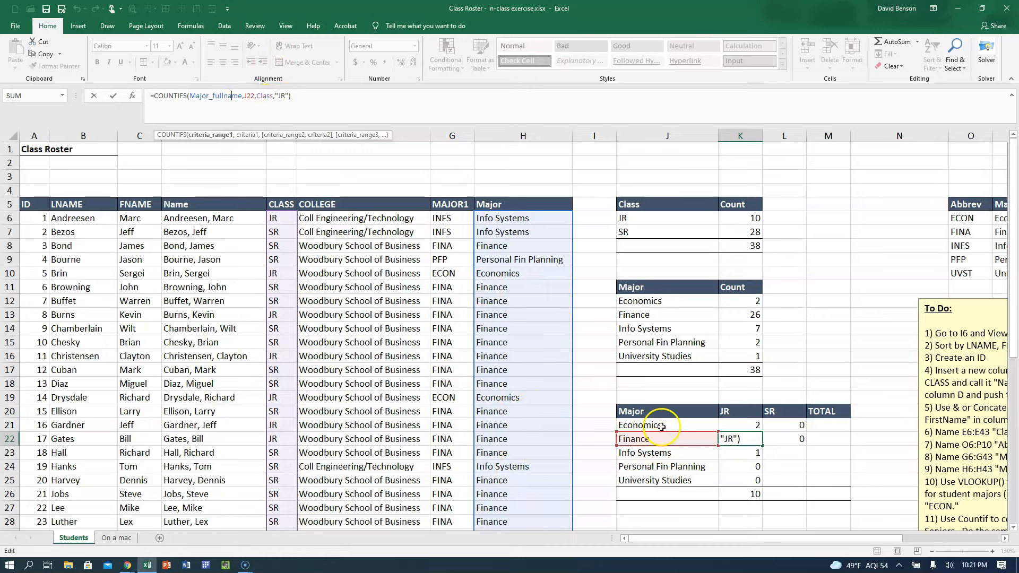
{"action": "key", "text": "ctrl+Return"}
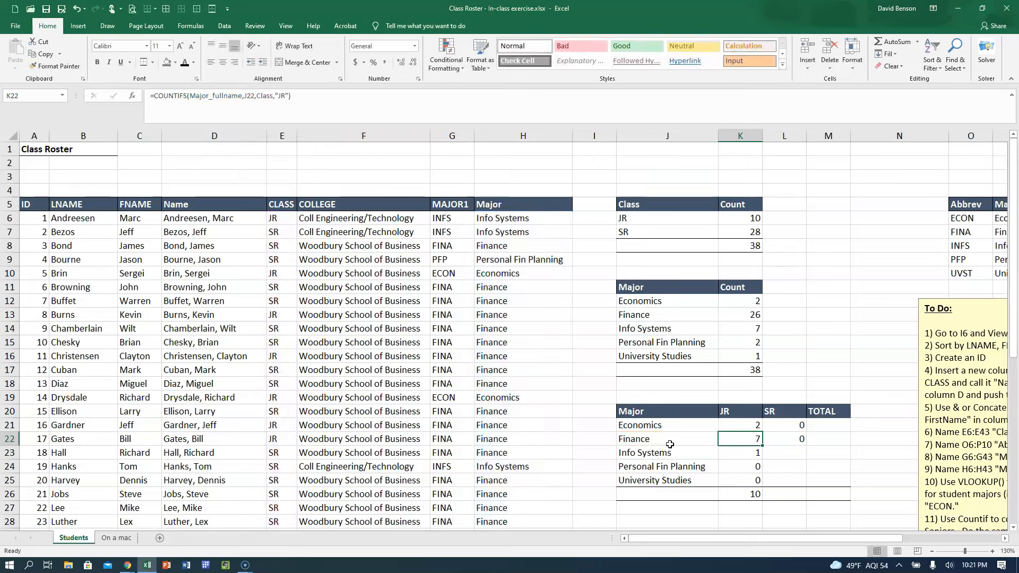
Copy the Finance JR formula from K22 to L22 again and point its major criterion at J22.
{"action": "key", "text": "ctrl+c"}
{"action": "key", "text": "Right"}
{"action": "key", "text": "ctrl+v"}
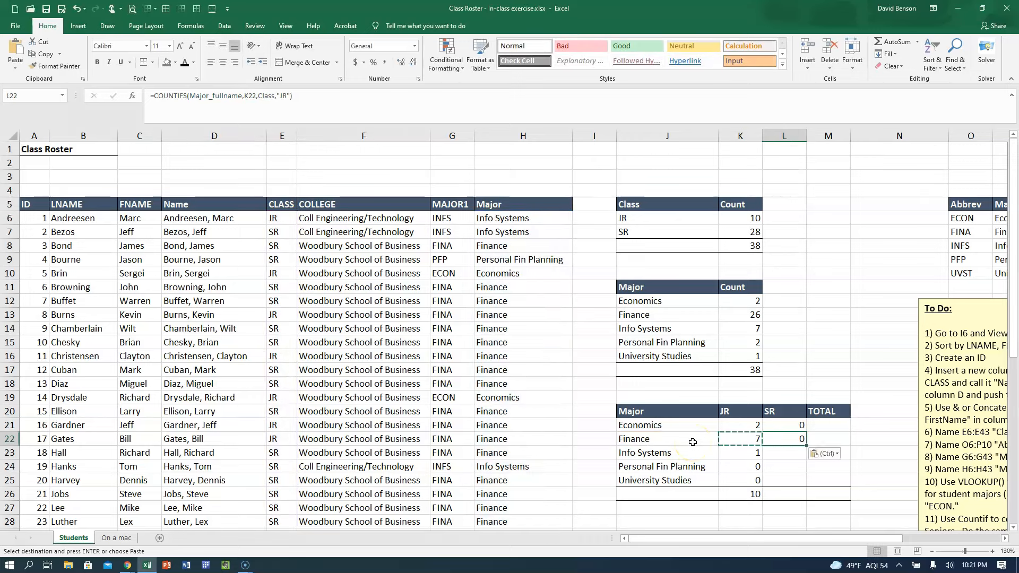
{"action": "left_click", "coordinate": [249, 97]}
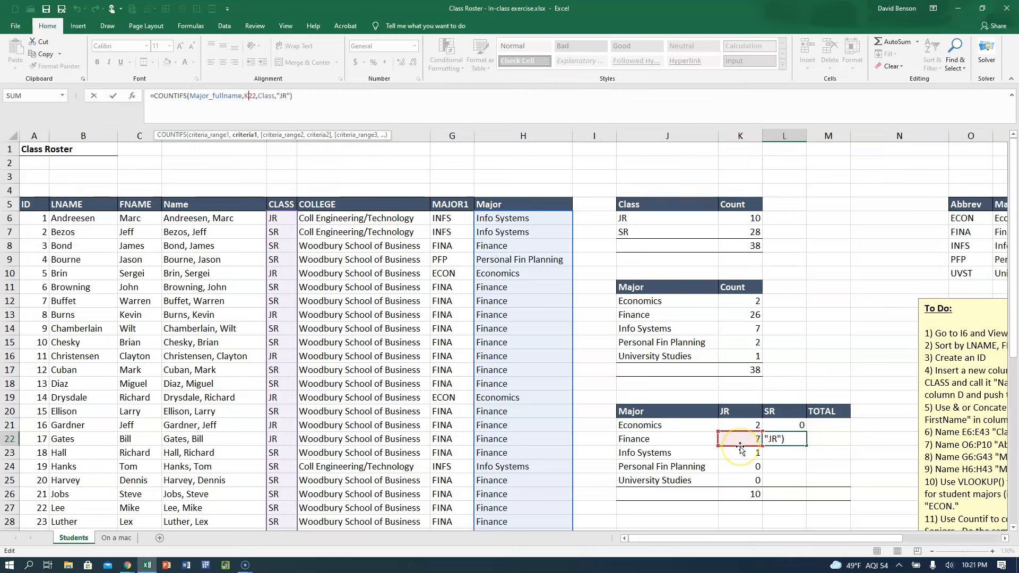
{"action": "left_click_drag", "start_coordinate": [740, 449], "coordinate": [678, 436]}
{"action": "key", "text": "Return"}
{"action": "left_click", "coordinate": [776, 441]}
{"action": "left_click", "coordinate": [255, 93]}
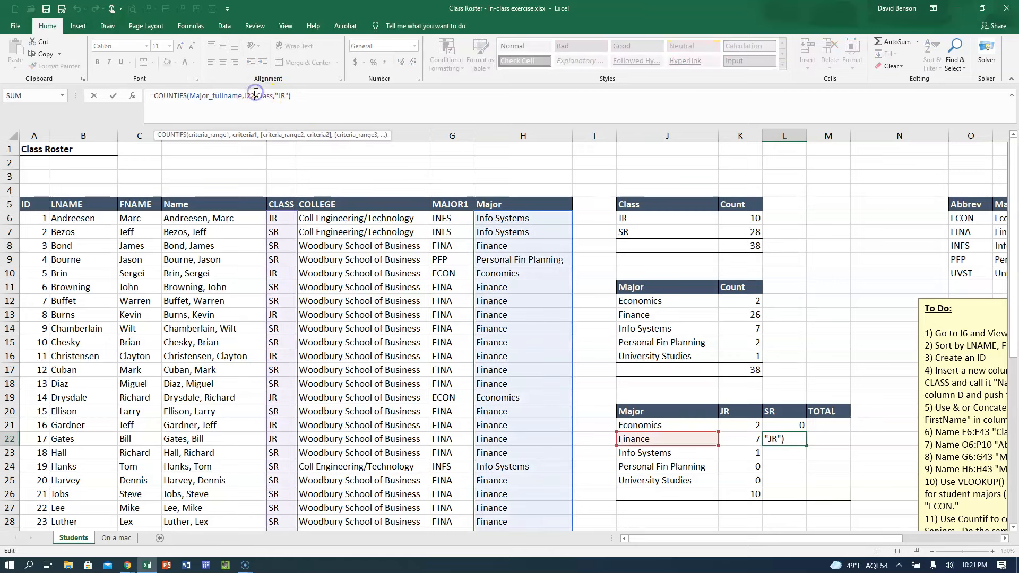
{"action": "key", "text": "Escape"}
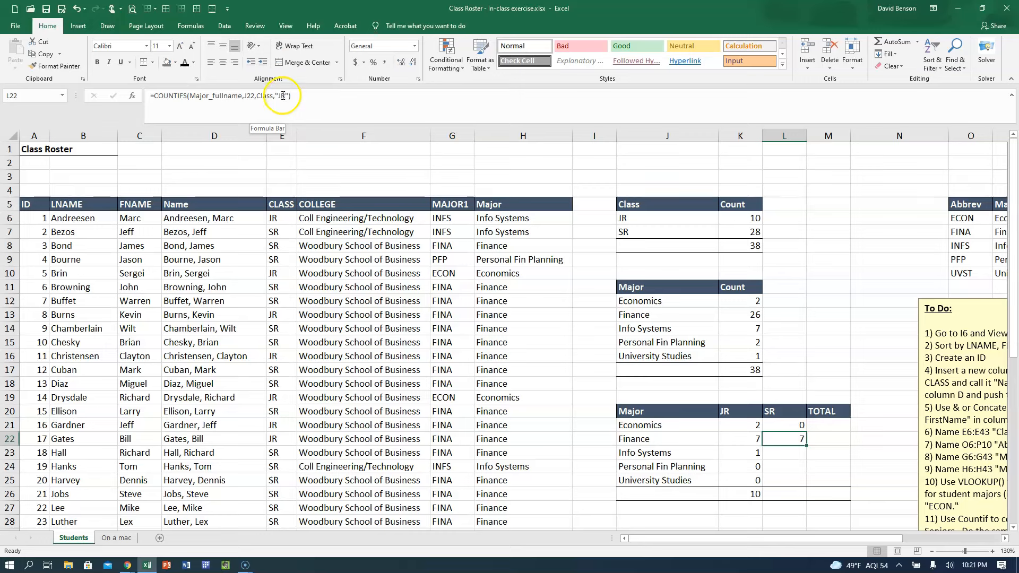
Change the class criterion in the Finance formula in L22 to "SR".
{"action": "left_click", "coordinate": [282, 96]}
{"action": "key", "text": "BackSpace"}
{"action": "key", "text": "ctrl+Return"}
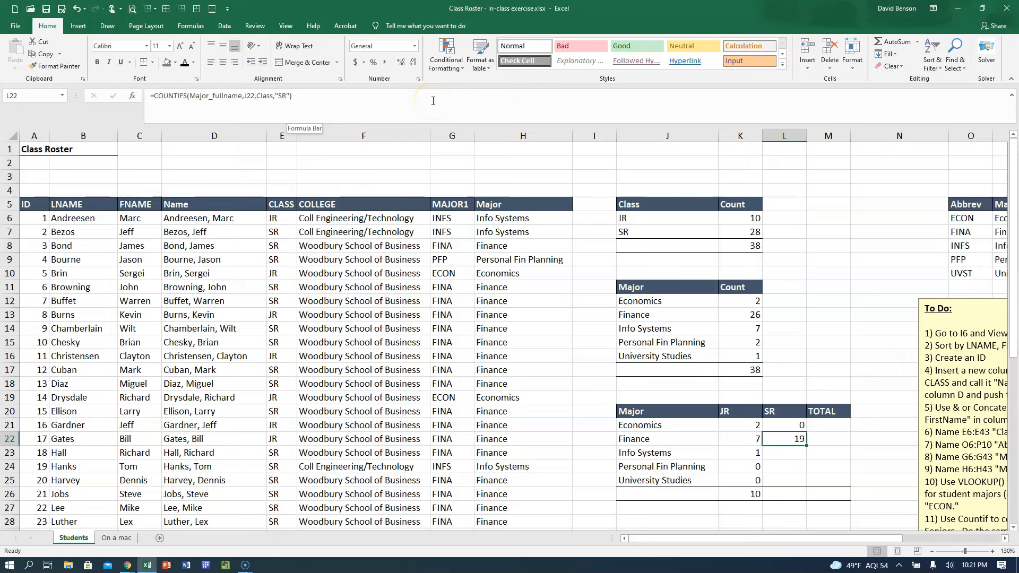
Lock only the column of the major reference in the Info Systems JR formula in K23, making it $J23.
{"action": "key", "text": "Down"}
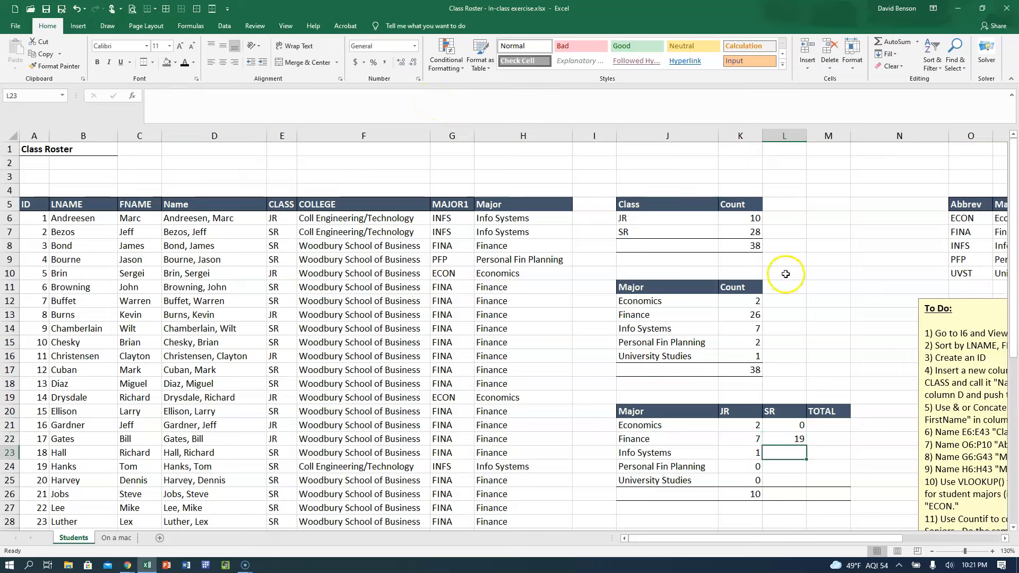
{"action": "left_click", "coordinate": [757, 449]}
{"action": "left_click", "coordinate": [248, 96]}
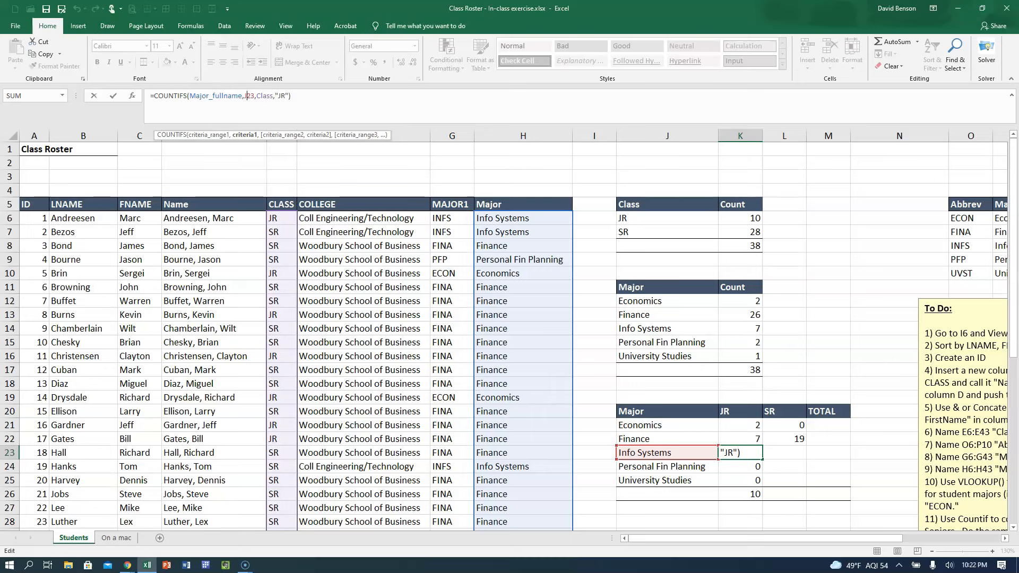
{"action": "key", "text": "Escape"}
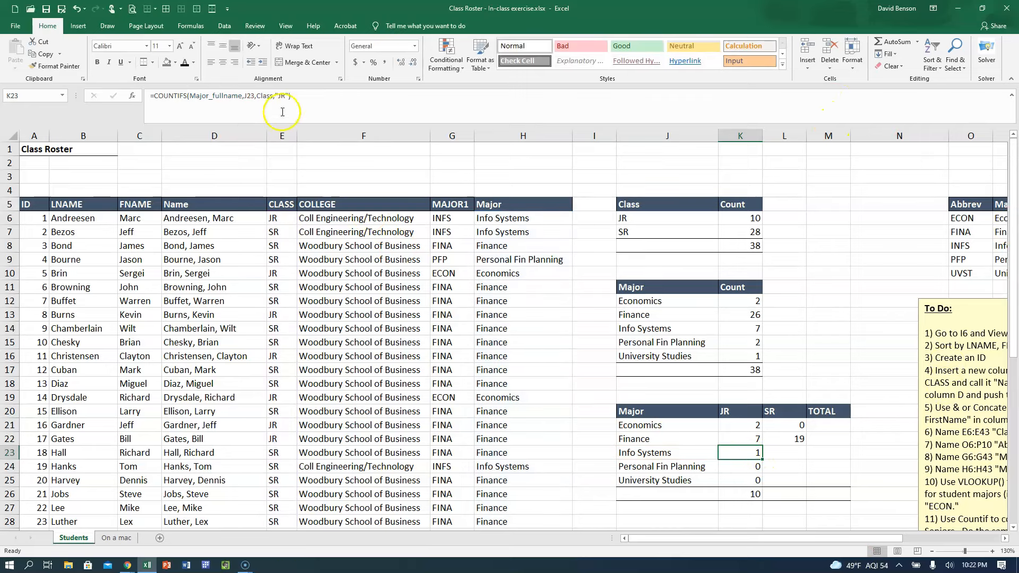
{"action": "left_click", "coordinate": [246, 95]}
{"action": "type", "text": "$"}
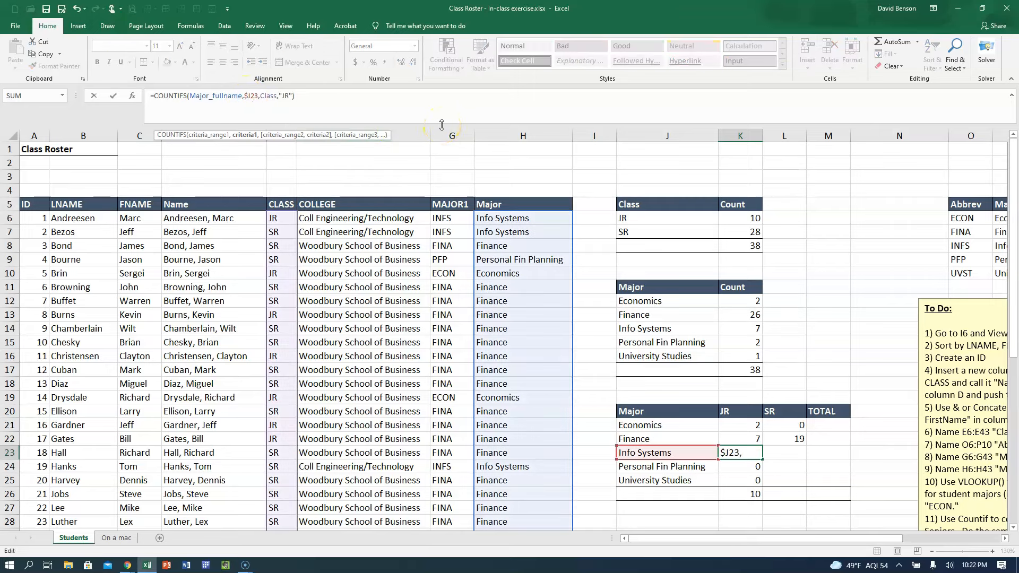
{"action": "key", "text": "ctrl+Return"}
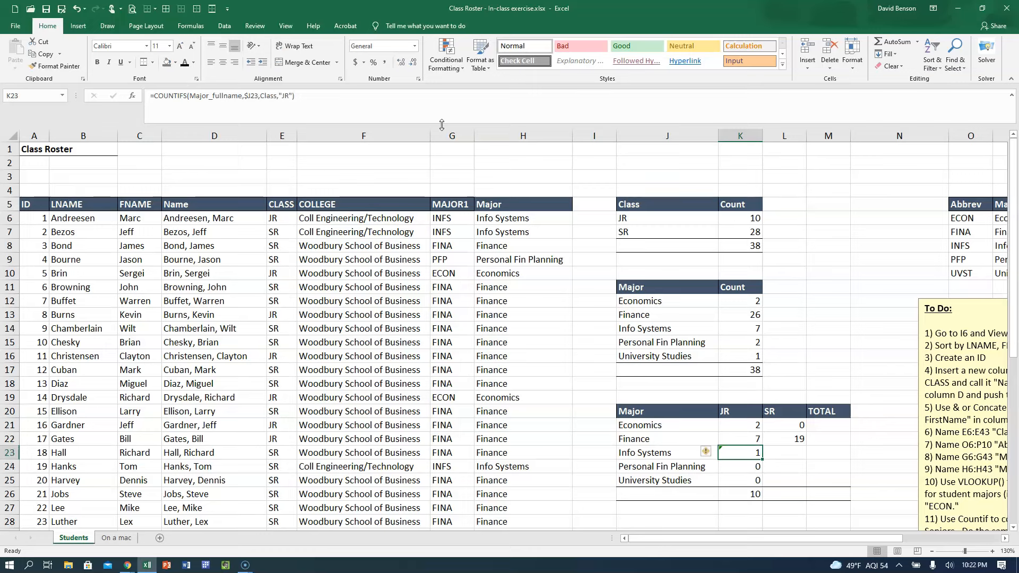
Copy the Info Systems formula from K23 to L23 and change its class criterion to "SR".
{"action": "key", "text": "ctrl+c"}
{"action": "key", "text": "Right"}
{"action": "key", "text": "ctrl+v"}
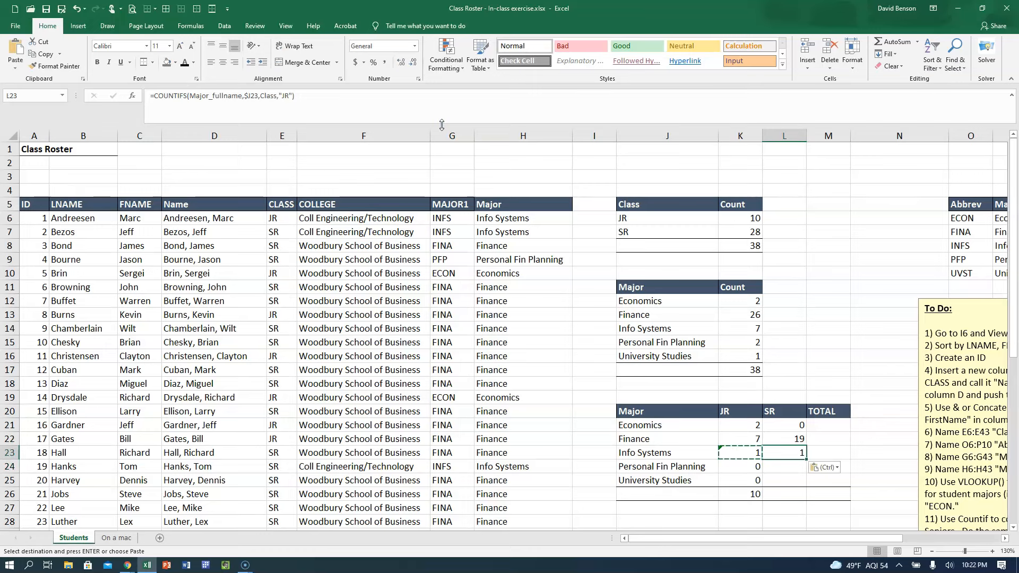
{"action": "left_click", "coordinate": [284, 96]}
{"action": "key", "text": "BackSpace"}
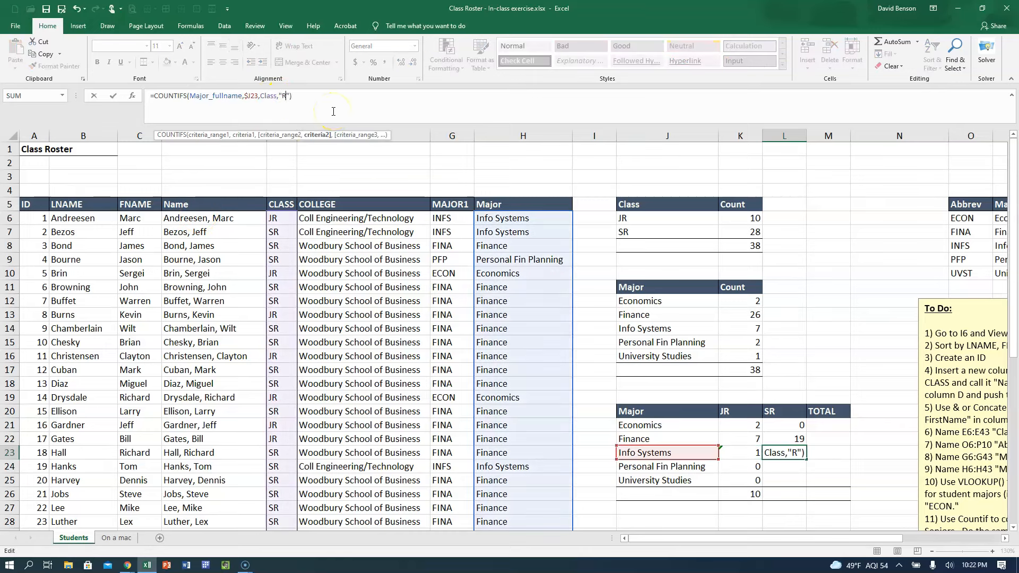
{"action": "type", "text": "S"}
{"action": "key", "text": "ctrl+Return"}
Make the major reference in the Info Systems JR formula in K23 fully absolute as $J$23.
{"action": "key", "text": "Left"}
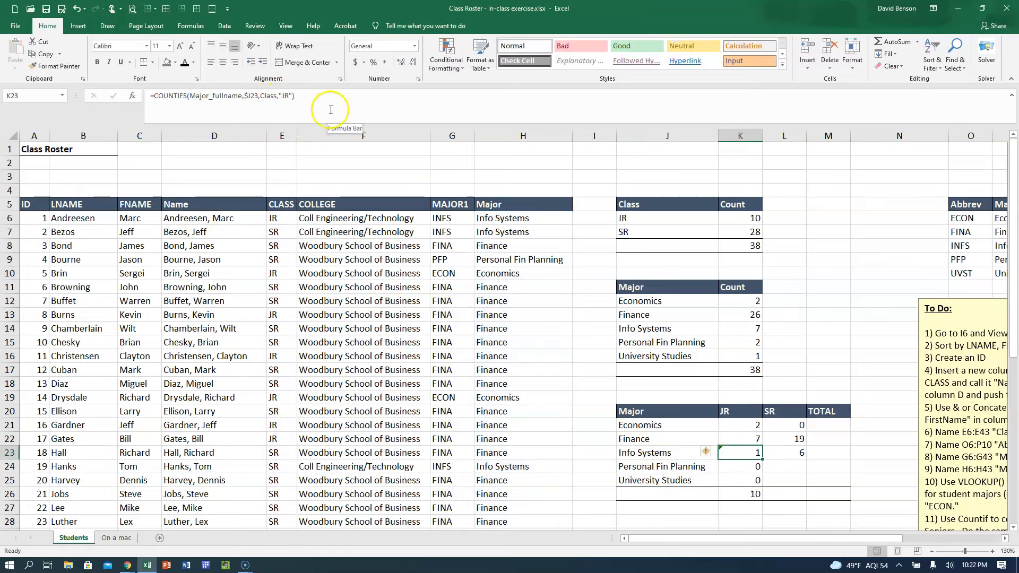
{"action": "left_click", "coordinate": [249, 96]}
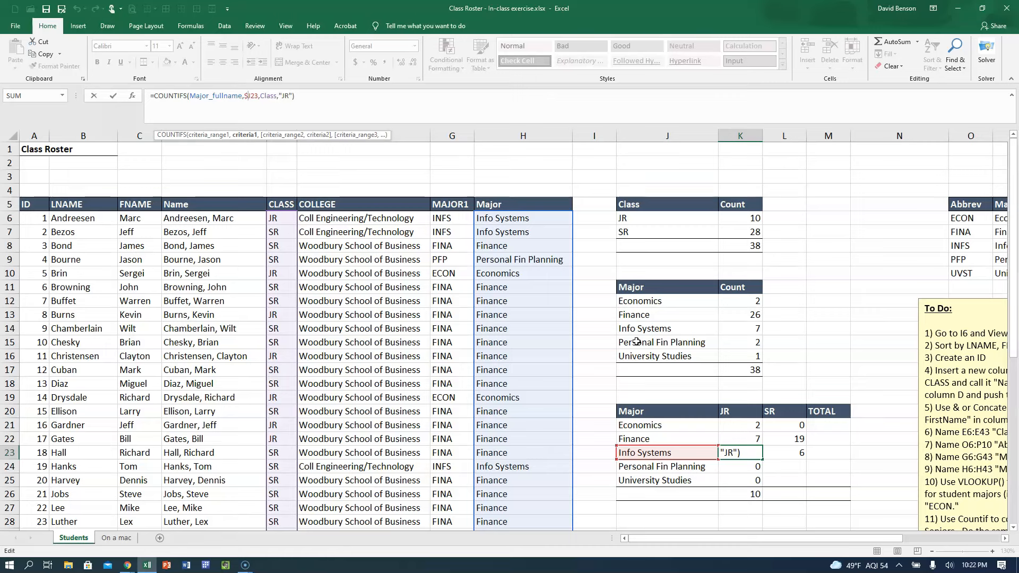
{"action": "left_click", "coordinate": [609, 330]}
{"action": "key", "text": "ctrl+Return"}
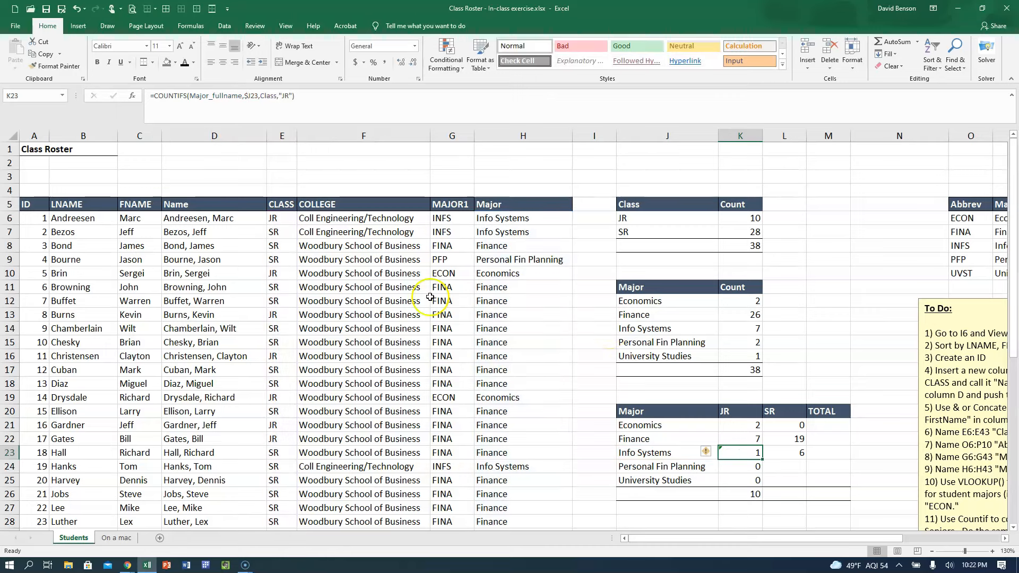
{"action": "left_click", "coordinate": [249, 96]}
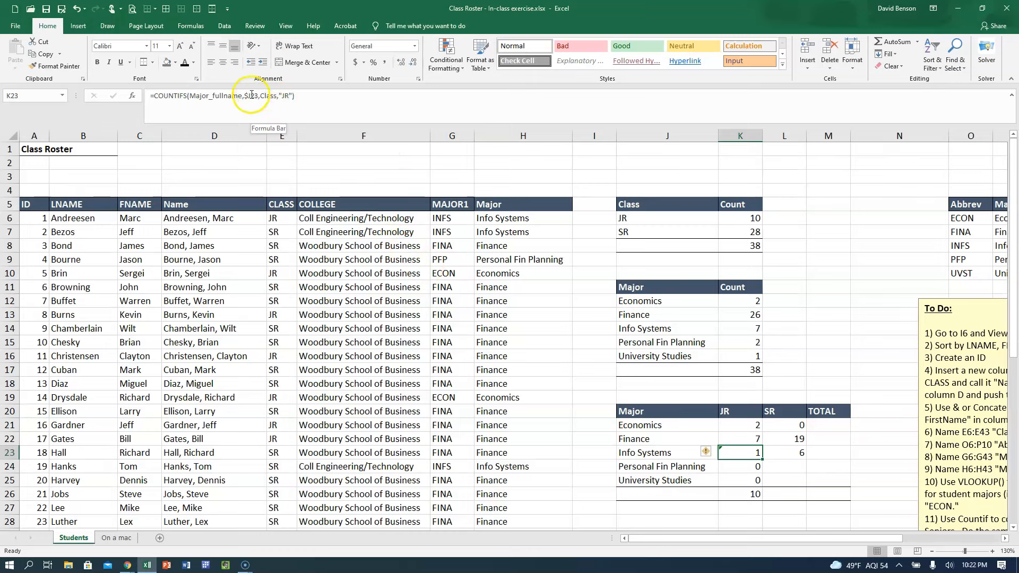
{"action": "type", "text": "$"}
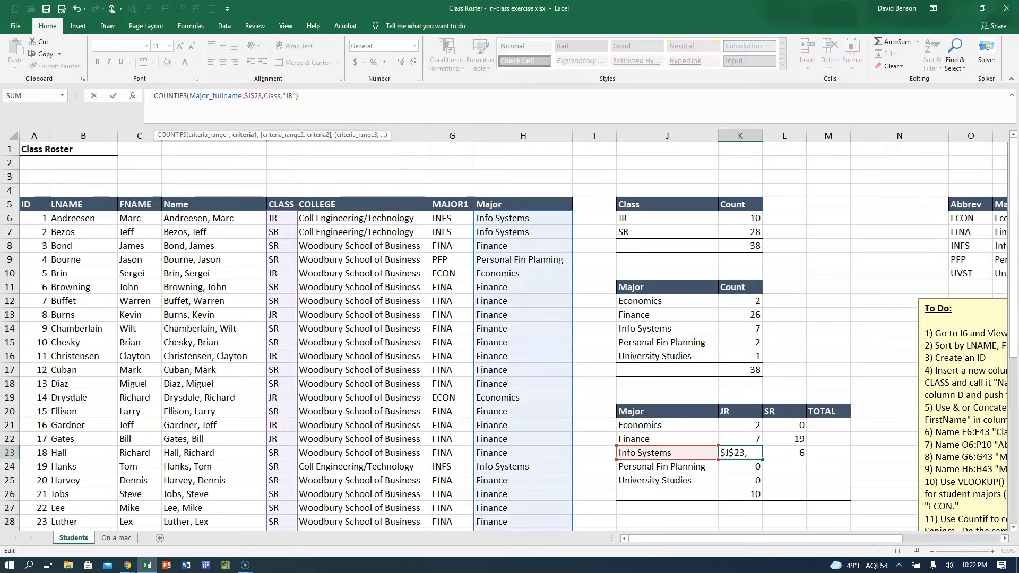
{"action": "key", "text": "ctrl+Return"}
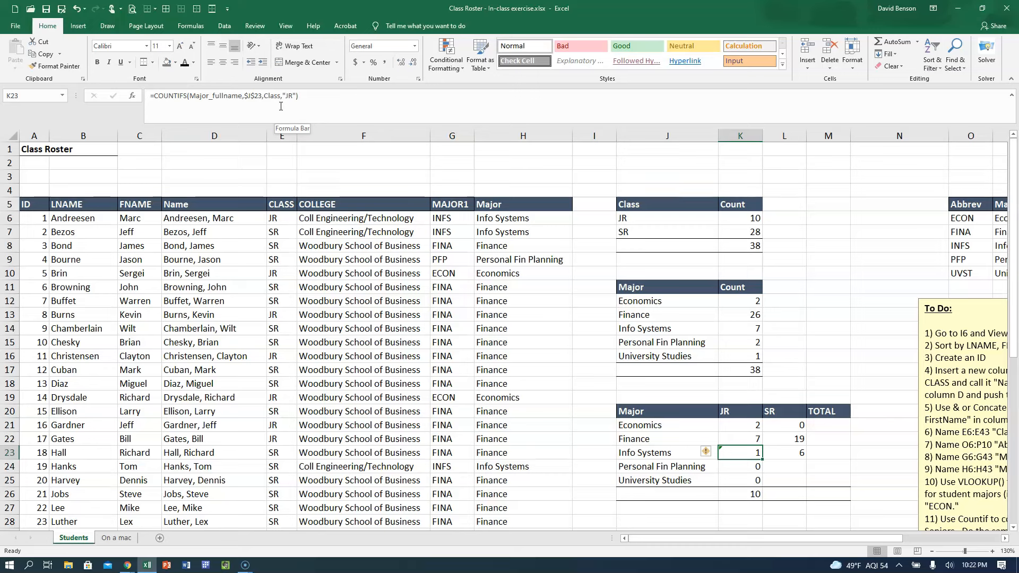
{"action": "left_click", "coordinate": [252, 96]}
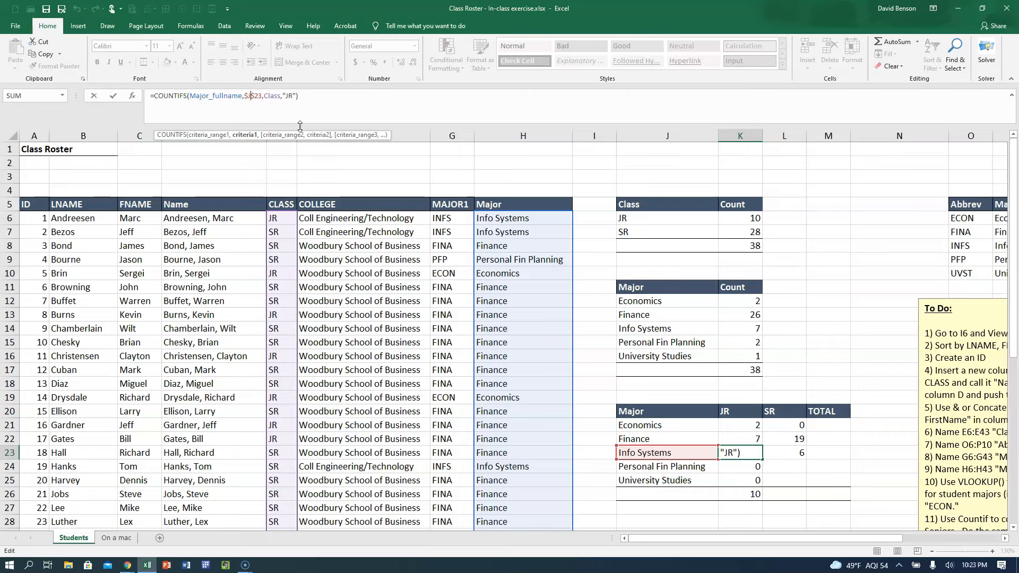
{"action": "key", "text": "ctrl+Return"}
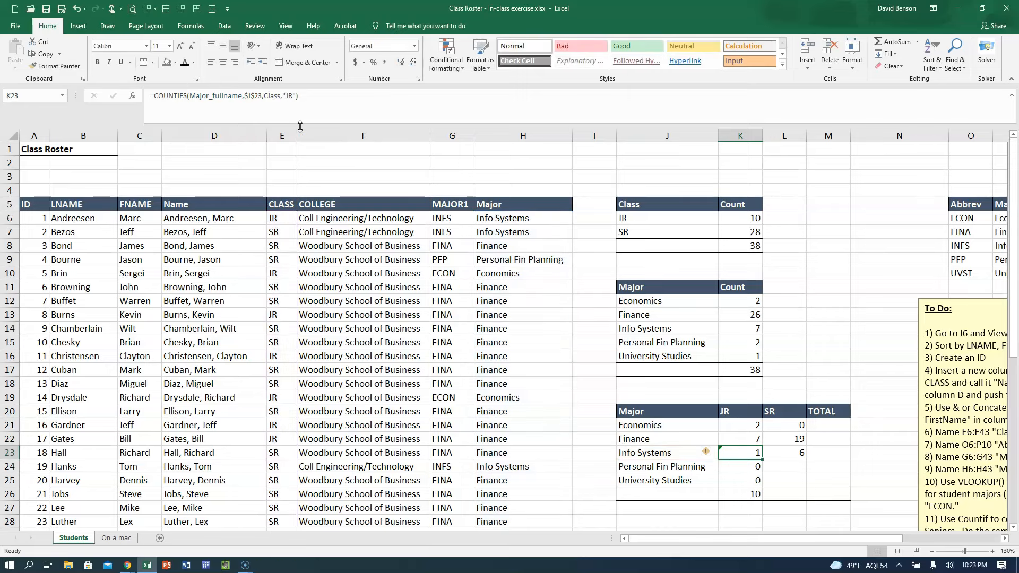
Fill the SR formula from L23 down to L25 and copy the L25 formula to L21 for Economics.
{"action": "left_click", "coordinate": [778, 454]}
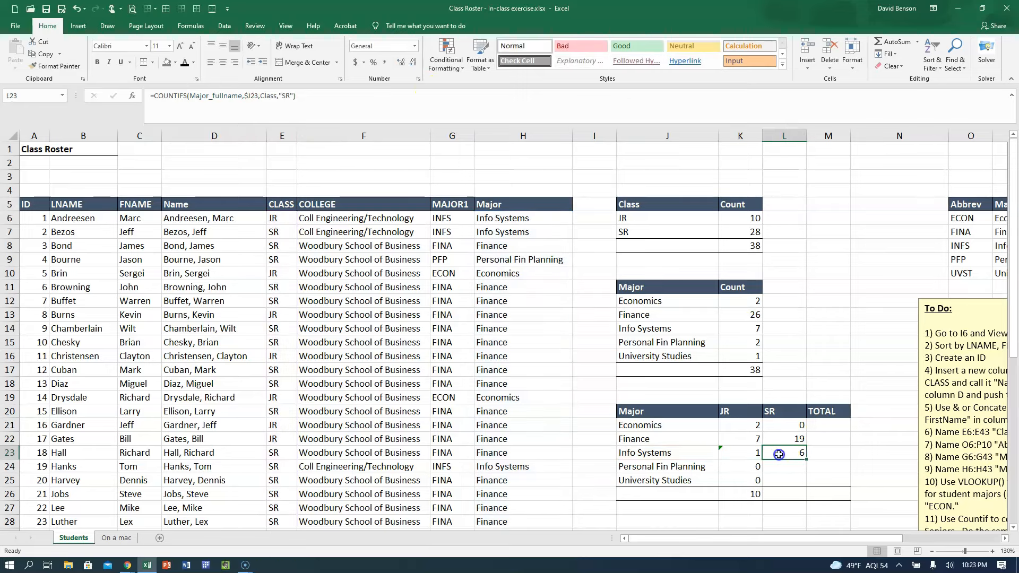
{"action": "left_click_drag", "start_coordinate": [806, 467], "coordinate": [785, 483]}
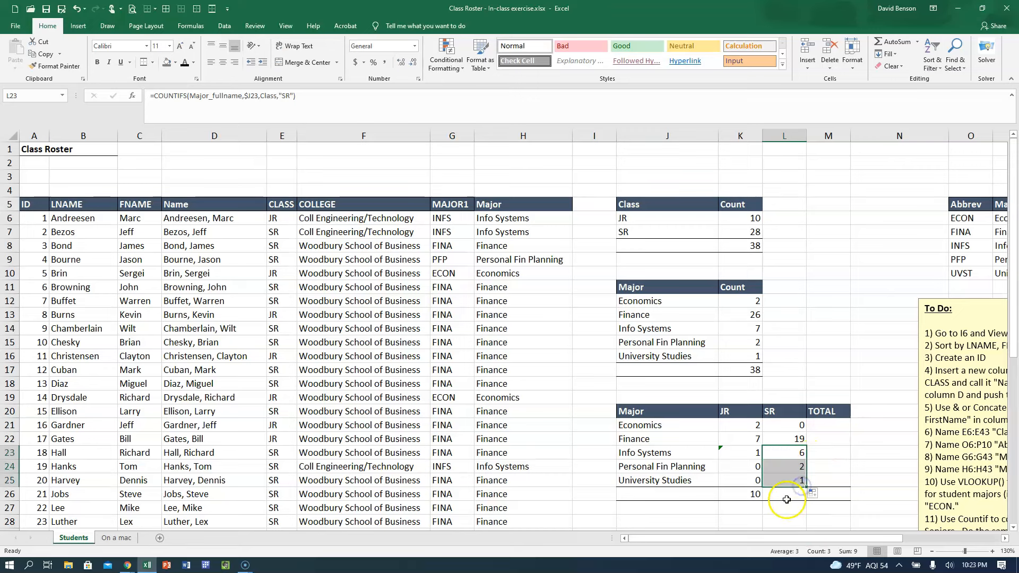
{"action": "left_click", "coordinate": [781, 480]}
{"action": "key", "text": "ctrl+c"}
{"action": "left_click", "coordinate": [769, 430]}
{"action": "left_click_drag", "start_coordinate": [769, 431], "coordinate": [772, 440]}
{"action": "key", "text": "ctrl+v"}
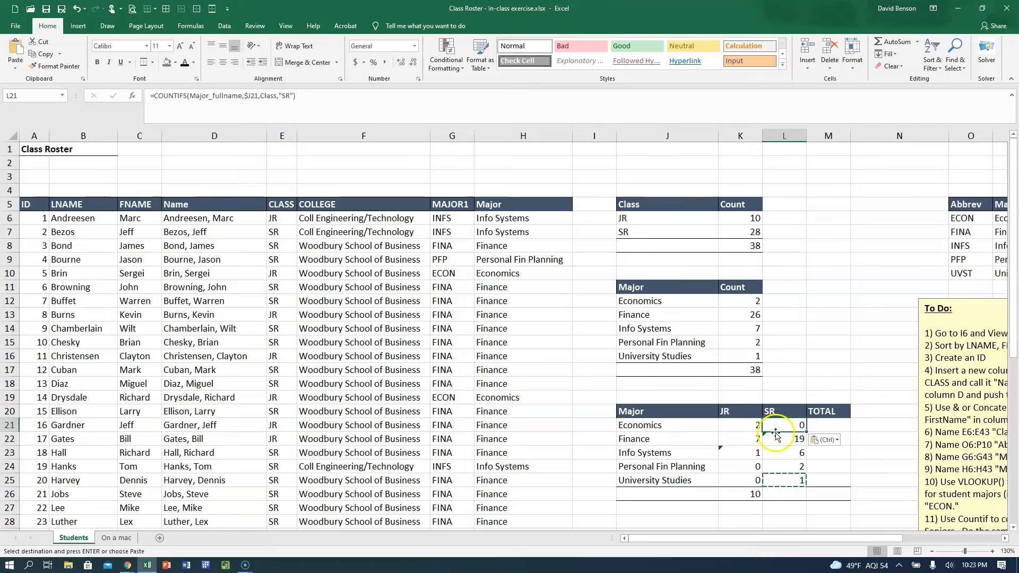
Compare the major reference in the Finance SR formula in L22 with those in the neighbouring cells, leaving them unedited.
{"action": "left_click", "coordinate": [782, 413]}
{"action": "left_click", "coordinate": [785, 438]}
{"action": "left_click", "coordinate": [286, 97]}
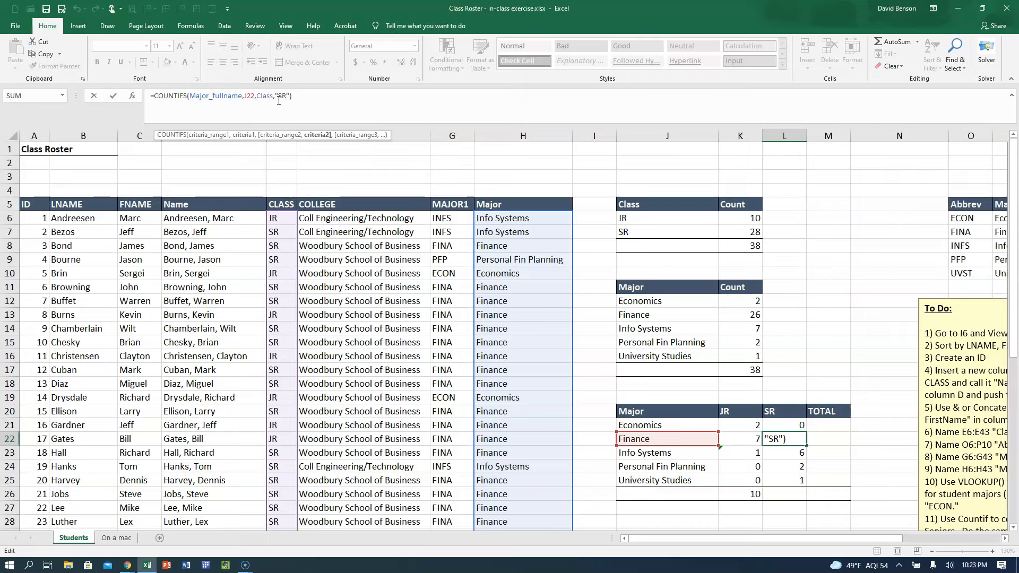
{"action": "key", "text": "Return"}
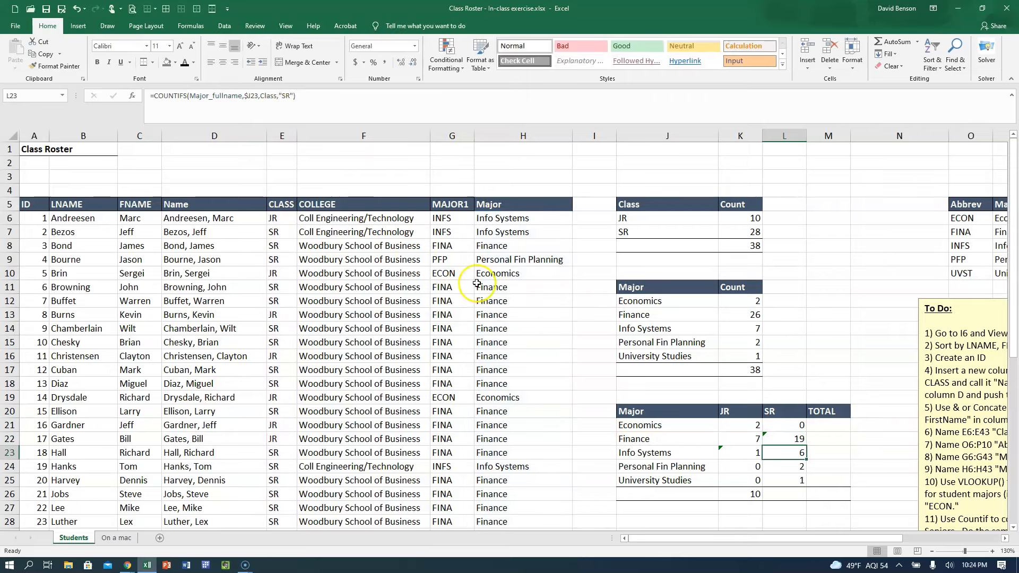
{"action": "left_click", "coordinate": [780, 438]}
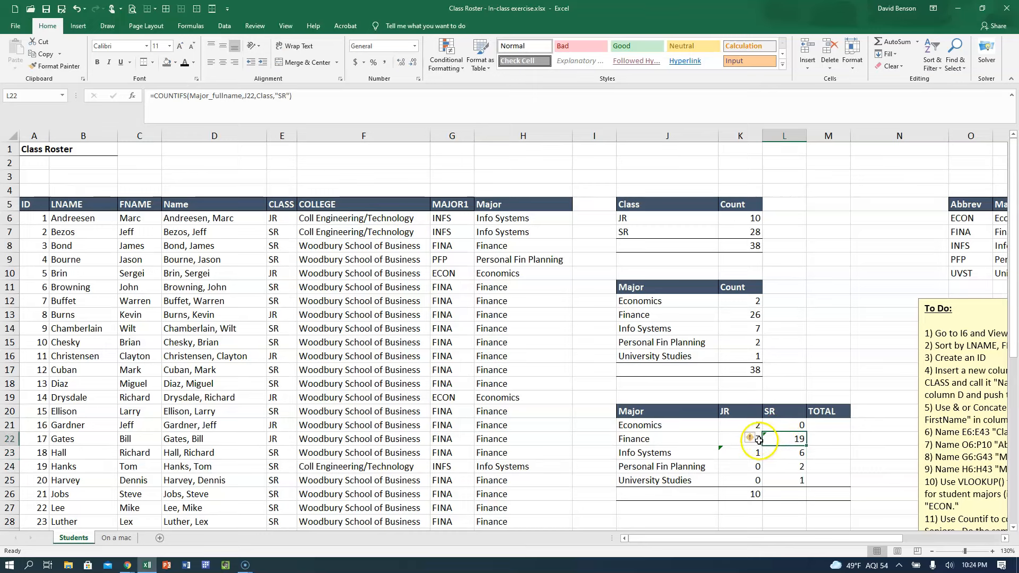
{"action": "left_click", "coordinate": [756, 440]}
{"action": "left_click", "coordinate": [801, 439]}
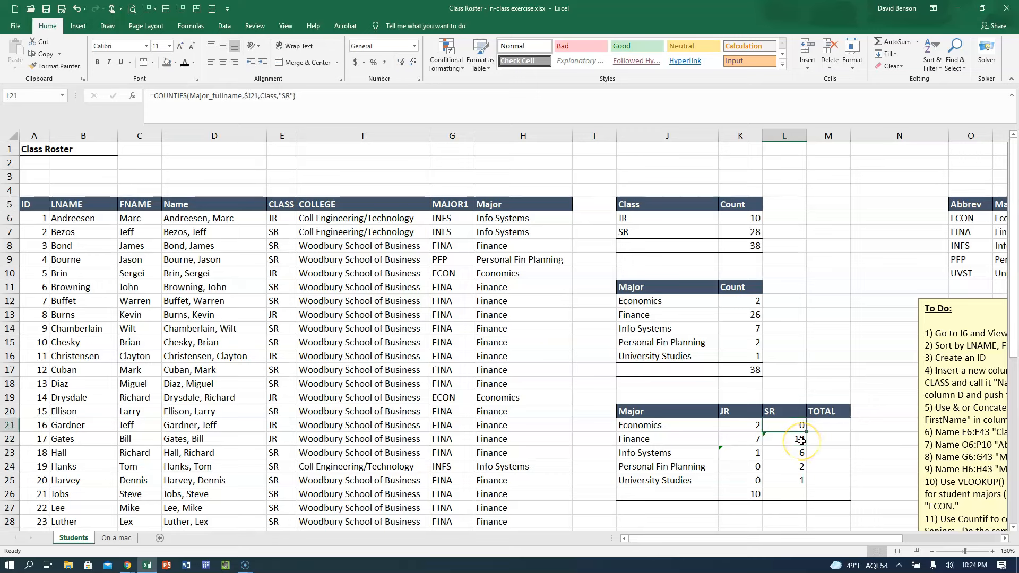
Copy the Finance SR formula from L22 up to the Economics row in L21.
{"action": "key", "text": "Down"}
{"action": "key", "text": "ctrl+c"}
{"action": "key", "text": "Up"}
{"action": "key", "text": "ctrl+v"}
{"action": "key", "text": "Escape"}
Check the major references used by the JR formulas in K22 to K24.
{"action": "left_click", "coordinate": [751, 453]}
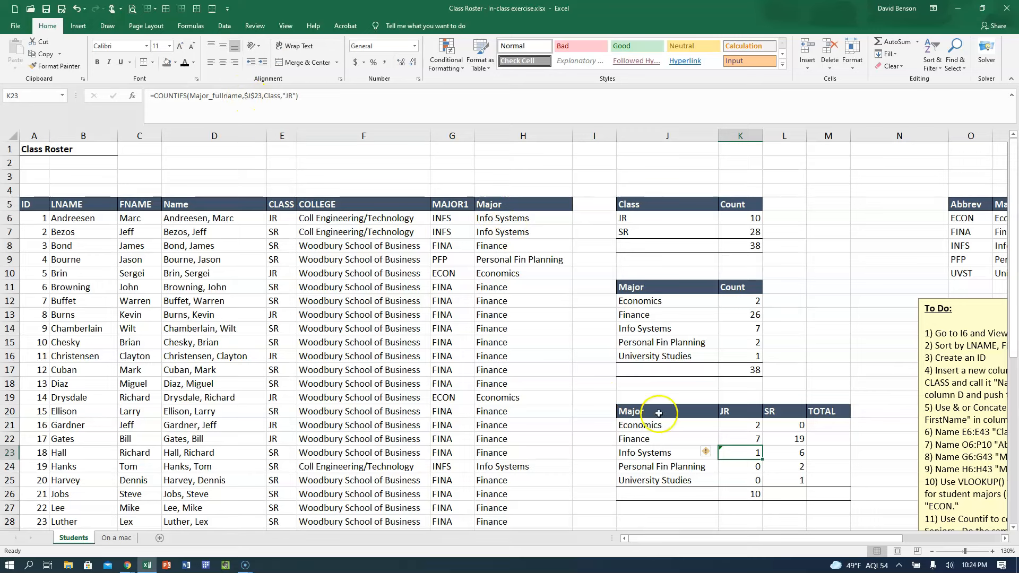
{"action": "left_click", "coordinate": [746, 441]}
{"action": "key", "text": "Down"}
{"action": "key", "text": "Down"}
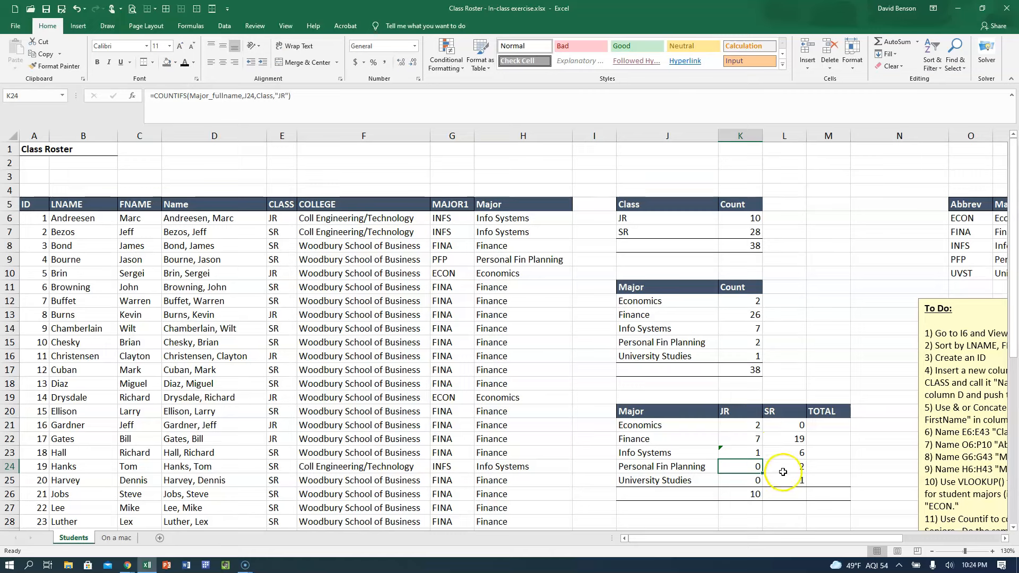
Total the SR column in L26 with AutoSum.
{"action": "left_click", "coordinate": [786, 495]}
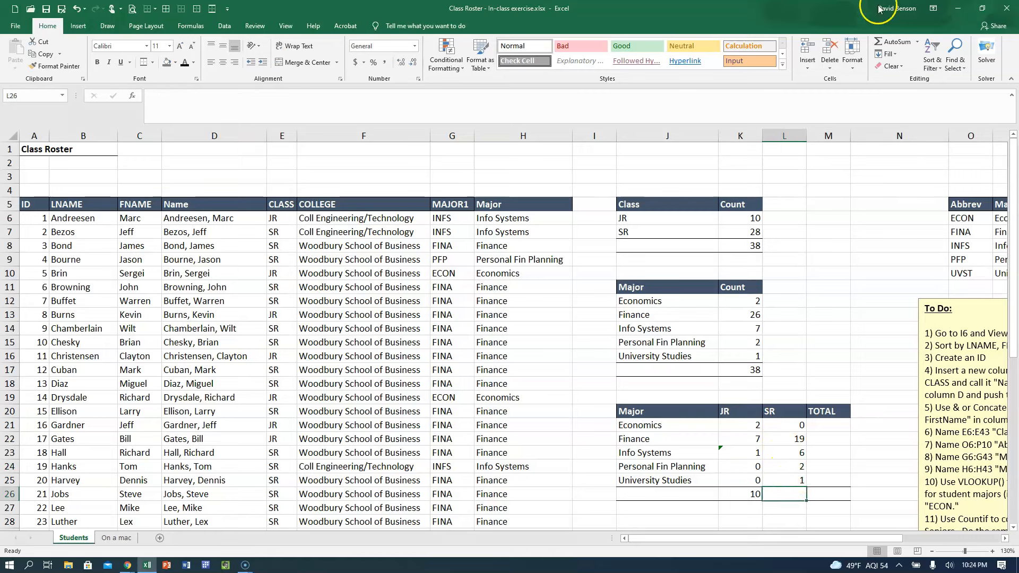
{"action": "left_click", "coordinate": [894, 42]}
{"action": "key", "text": "Return"}
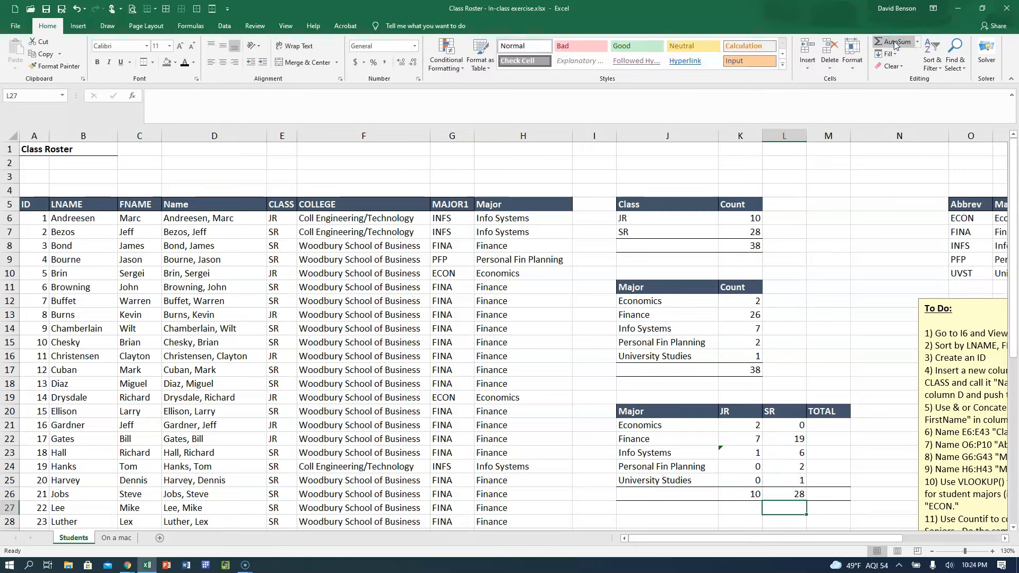
Enter =SUM(K21:L21) as the Economics total in M21 and fill it down to M25.
{"action": "left_click", "coordinate": [827, 425]}
{"action": "type", "text": "="}
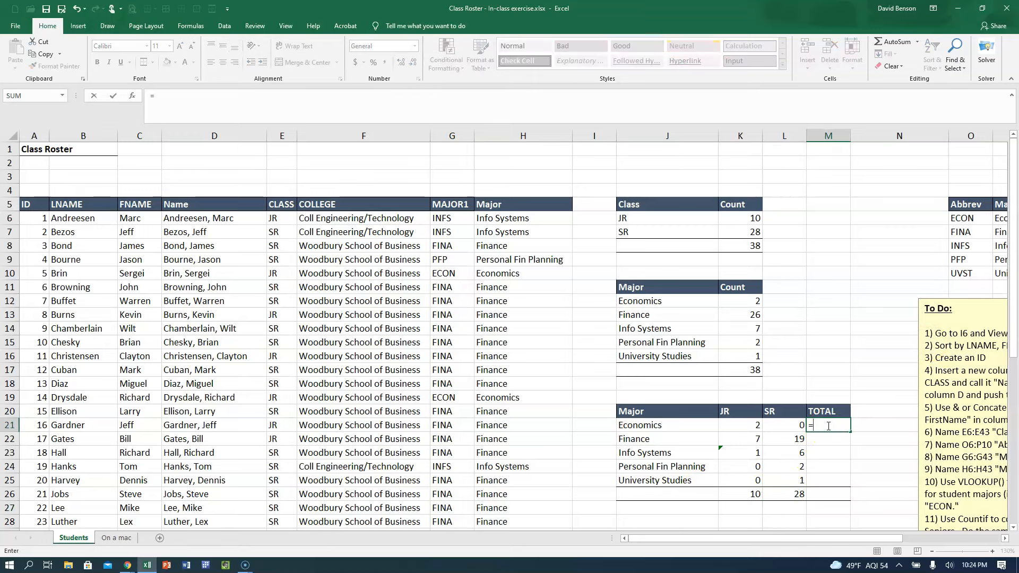
{"action": "type", "text": "sum("}
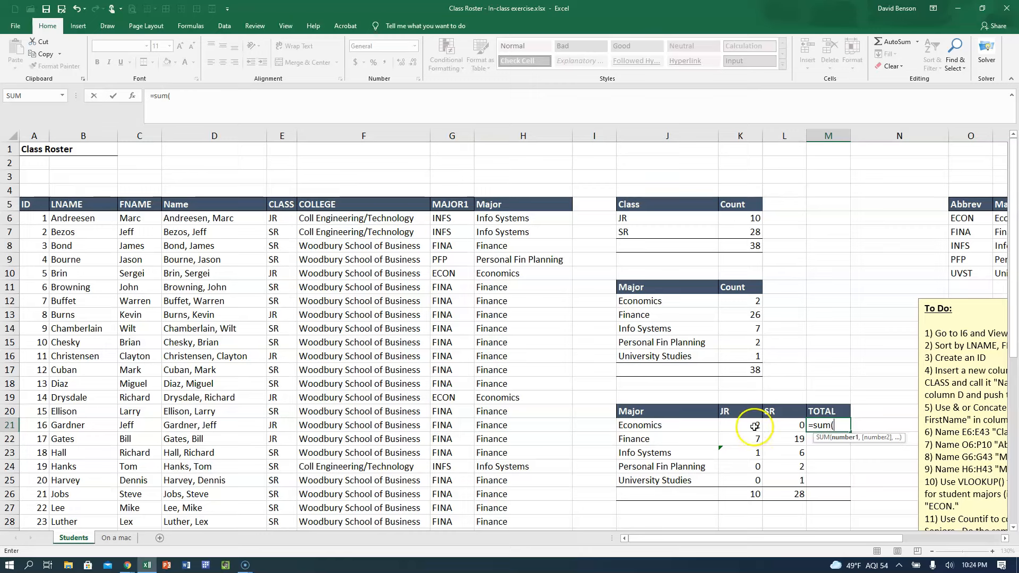
{"action": "left_click_drag", "start_coordinate": [749, 425], "coordinate": [787, 425]}
{"action": "key", "text": "Return"}
{"action": "left_click", "coordinate": [831, 424]}
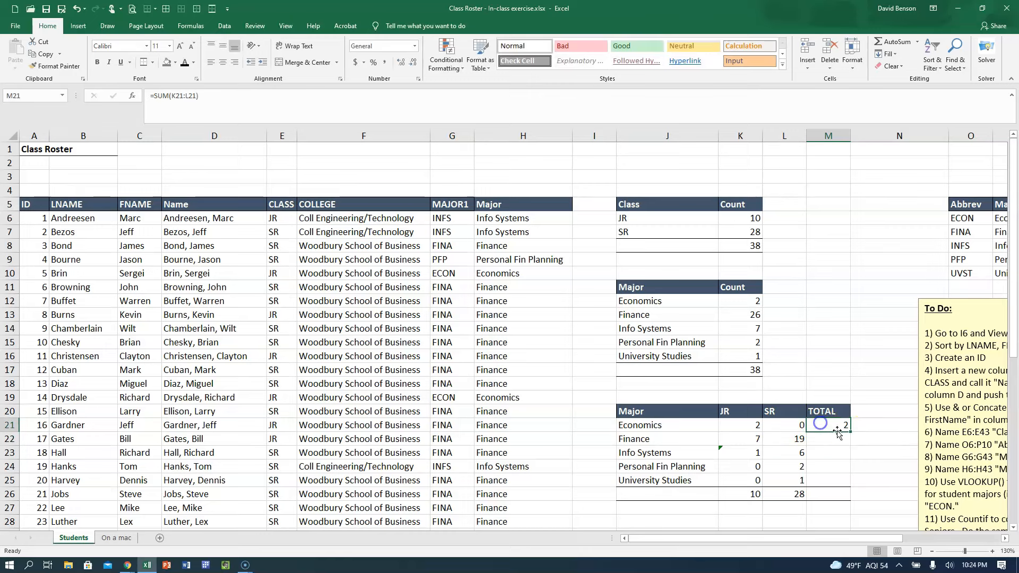
{"action": "double_click", "coordinate": [850, 431]}
Total the TOTAL column in M26 with AutoSum.
{"action": "left_click", "coordinate": [821, 495]}
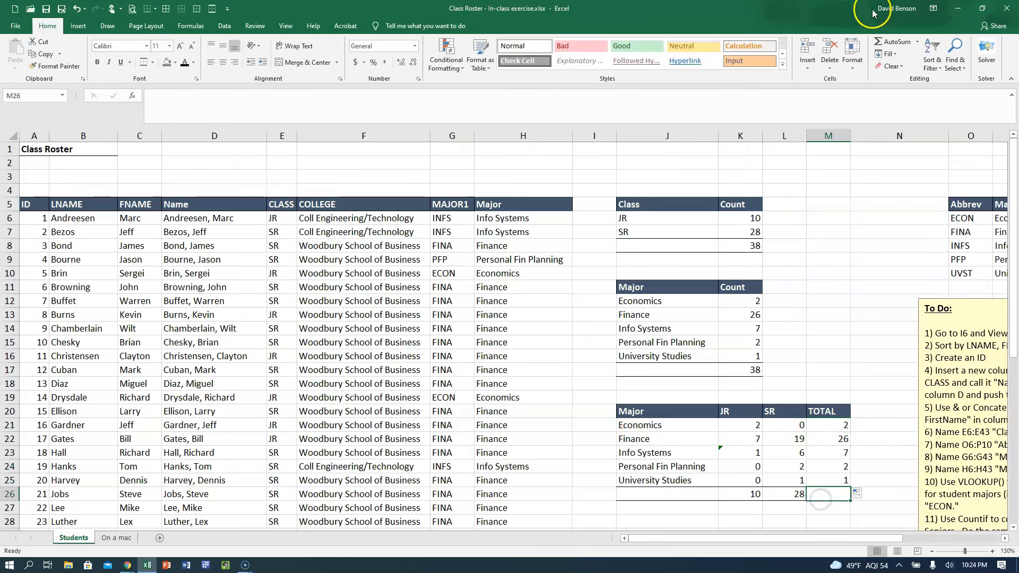
{"action": "left_click", "coordinate": [895, 42]}
{"action": "key", "text": "Return"}
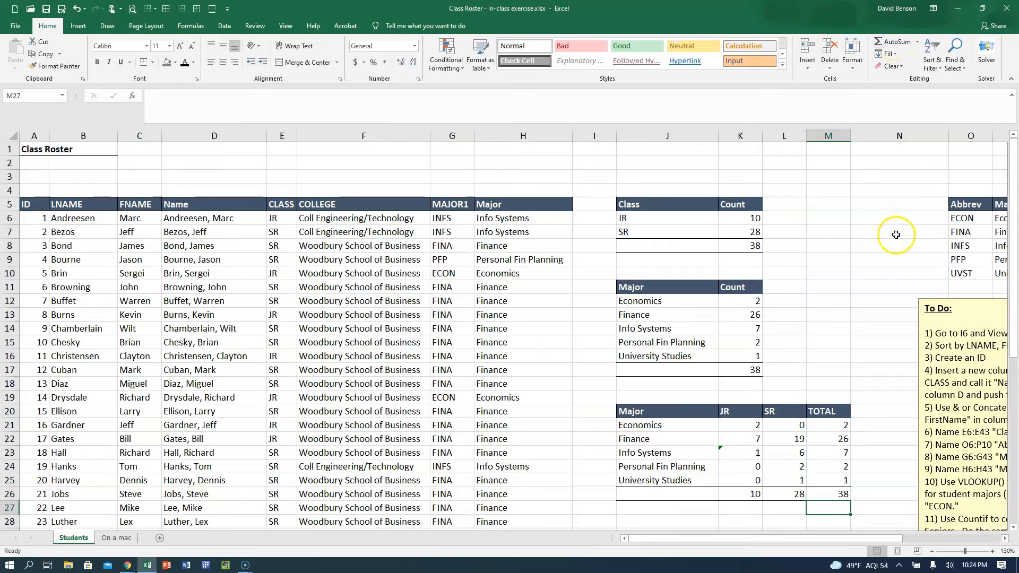
Compare the JR, SR and per-major totals of the combined table with the counts in the separate Class and Major tables.
{"action": "scroll", "coordinate": [897, 250], "scroll_direction": "down", "scroll_amount": 2}
{"action": "left_click", "coordinate": [747, 411]}
{"action": "scroll", "coordinate": [747, 410], "scroll_direction": "up", "scroll_amount": 2}
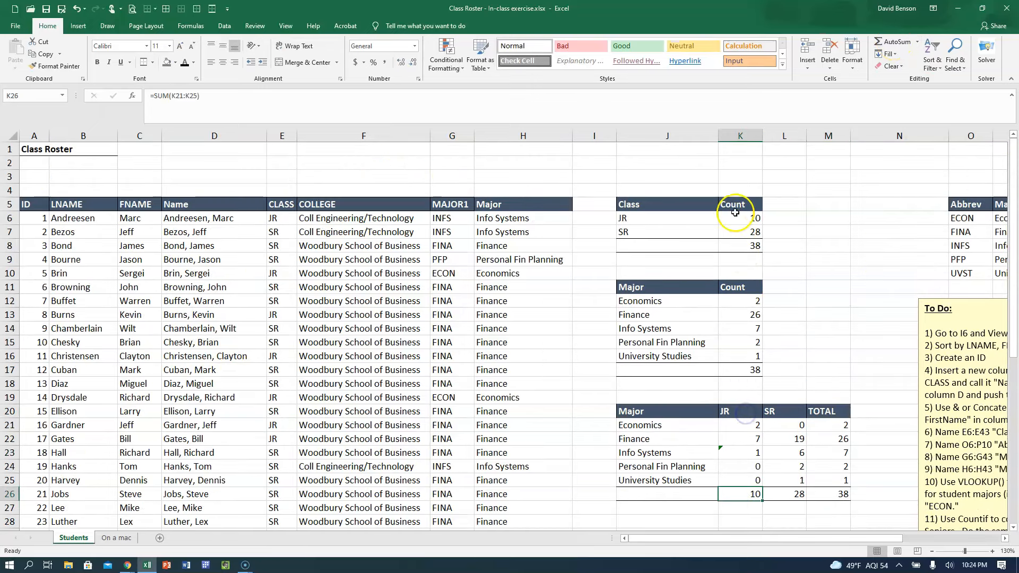
{"action": "left_click", "coordinate": [787, 494]}
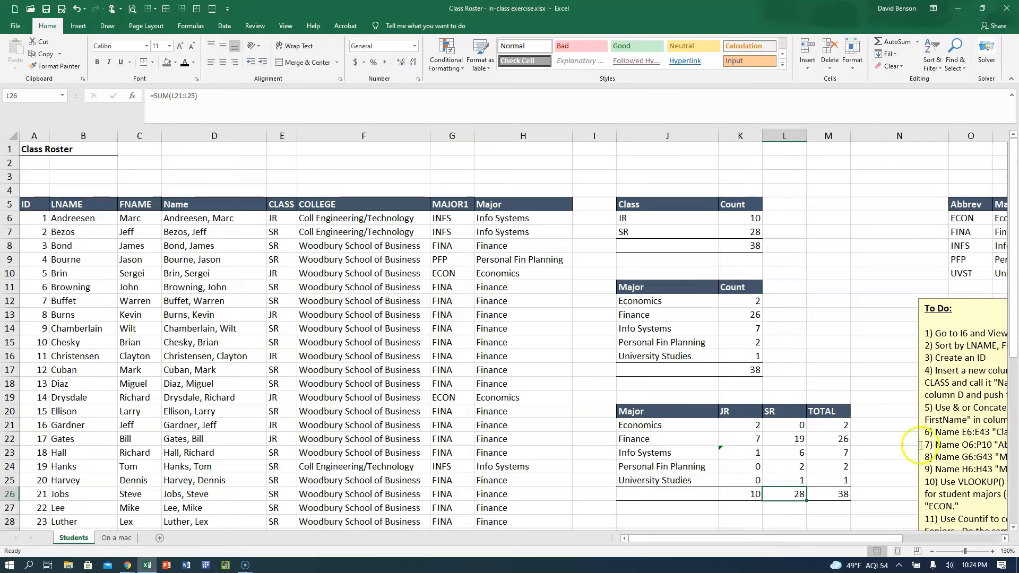
{"action": "left_click", "coordinate": [831, 498]}
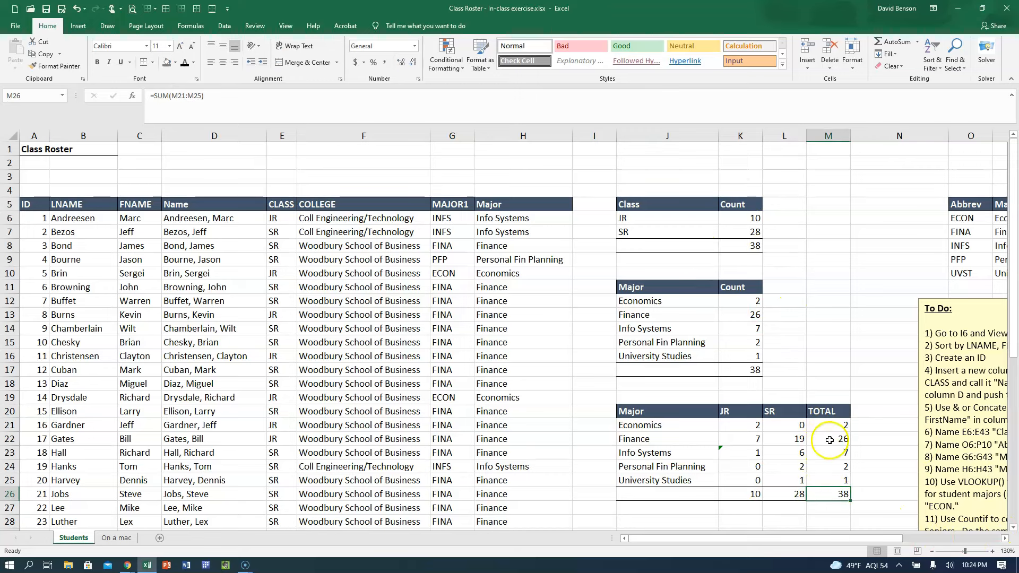
{"action": "left_click", "coordinate": [756, 300]}
{"action": "left_click", "coordinate": [820, 429]}
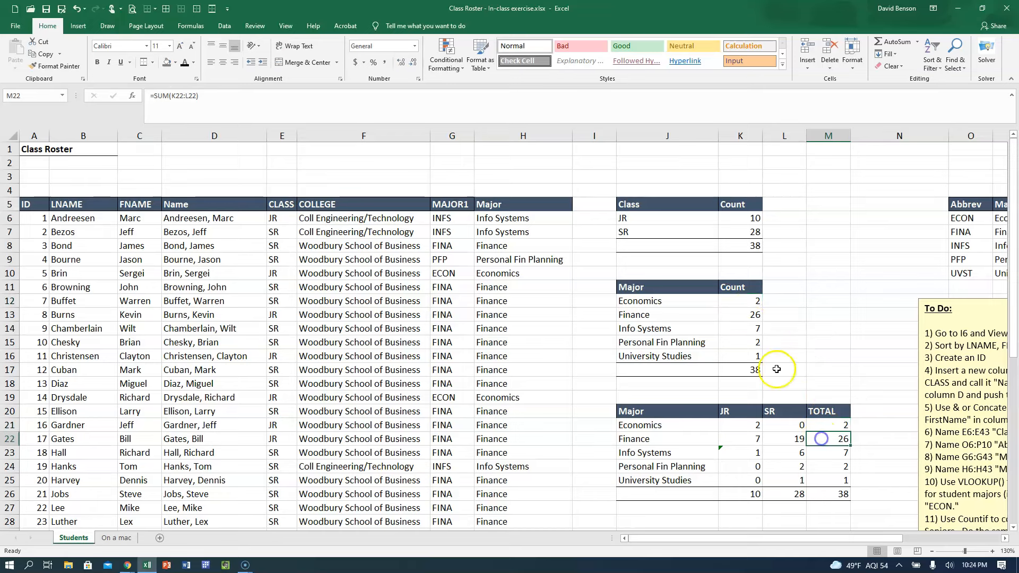
{"action": "left_click", "coordinate": [753, 317]}
{"action": "scroll", "coordinate": [807, 415], "scroll_direction": "down", "scroll_amount": 1}
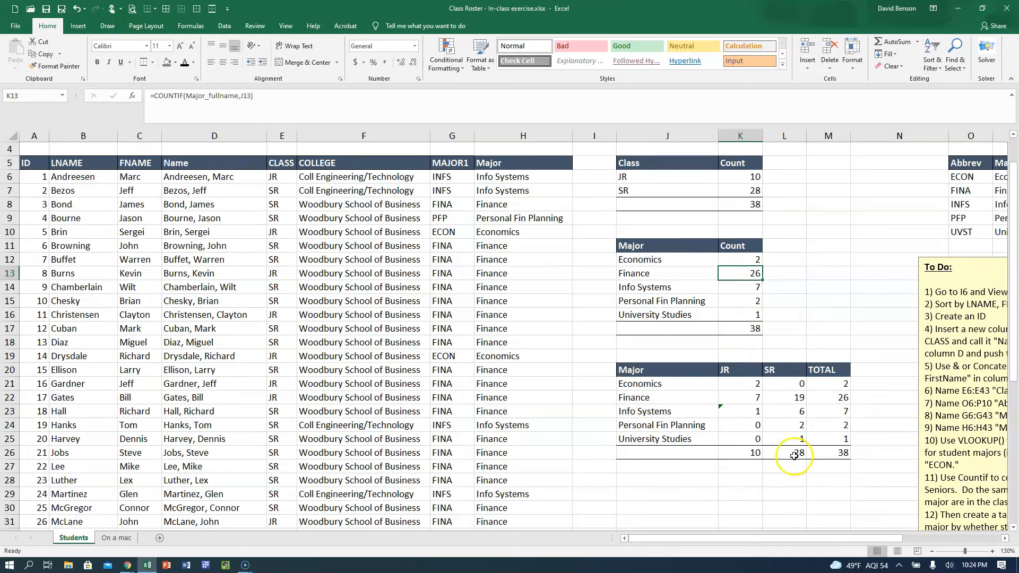
{"action": "scroll", "coordinate": [794, 457], "scroll_direction": "up", "scroll_amount": 1}
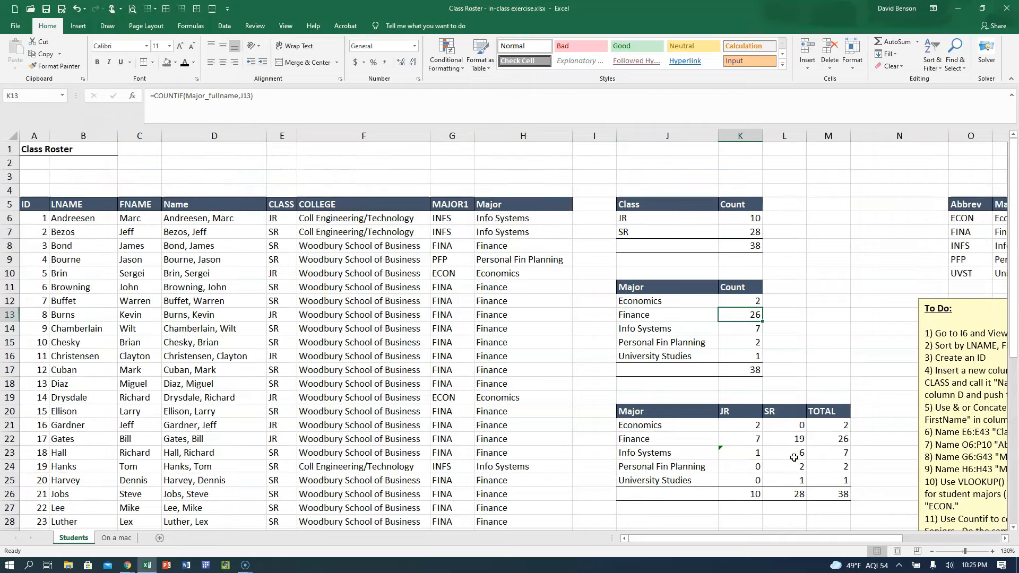
{"action": "scroll", "coordinate": [748, 336], "scroll_direction": "down", "scroll_amount": 3}
{"action": "scroll", "coordinate": [748, 335], "scroll_direction": "up", "scroll_amount": 3}
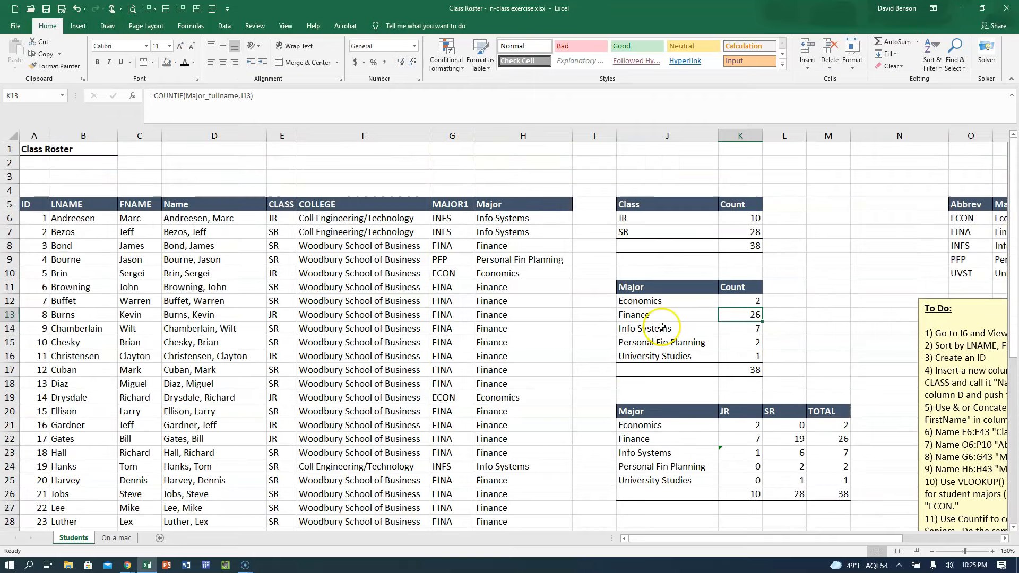